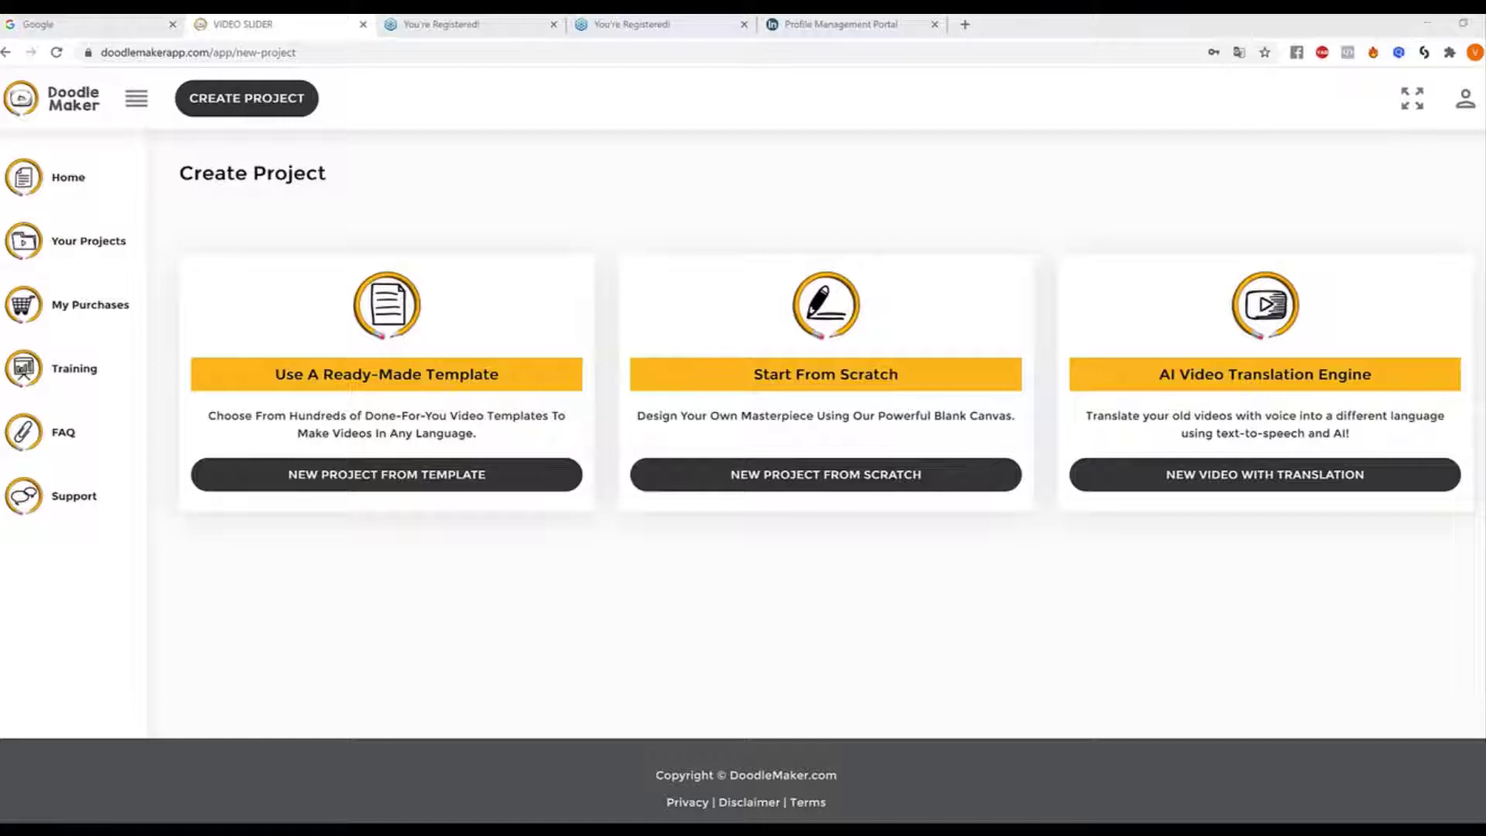
Browse the ready-made template library, then return to the project creation choices.
mouse_move(503, 195)
left_mouse_down()
mouse_move(491, 252)
mouse_move(422, 302)
mouse_move(431, 278)
mouse_move(457, 297)
left_mouse_up()
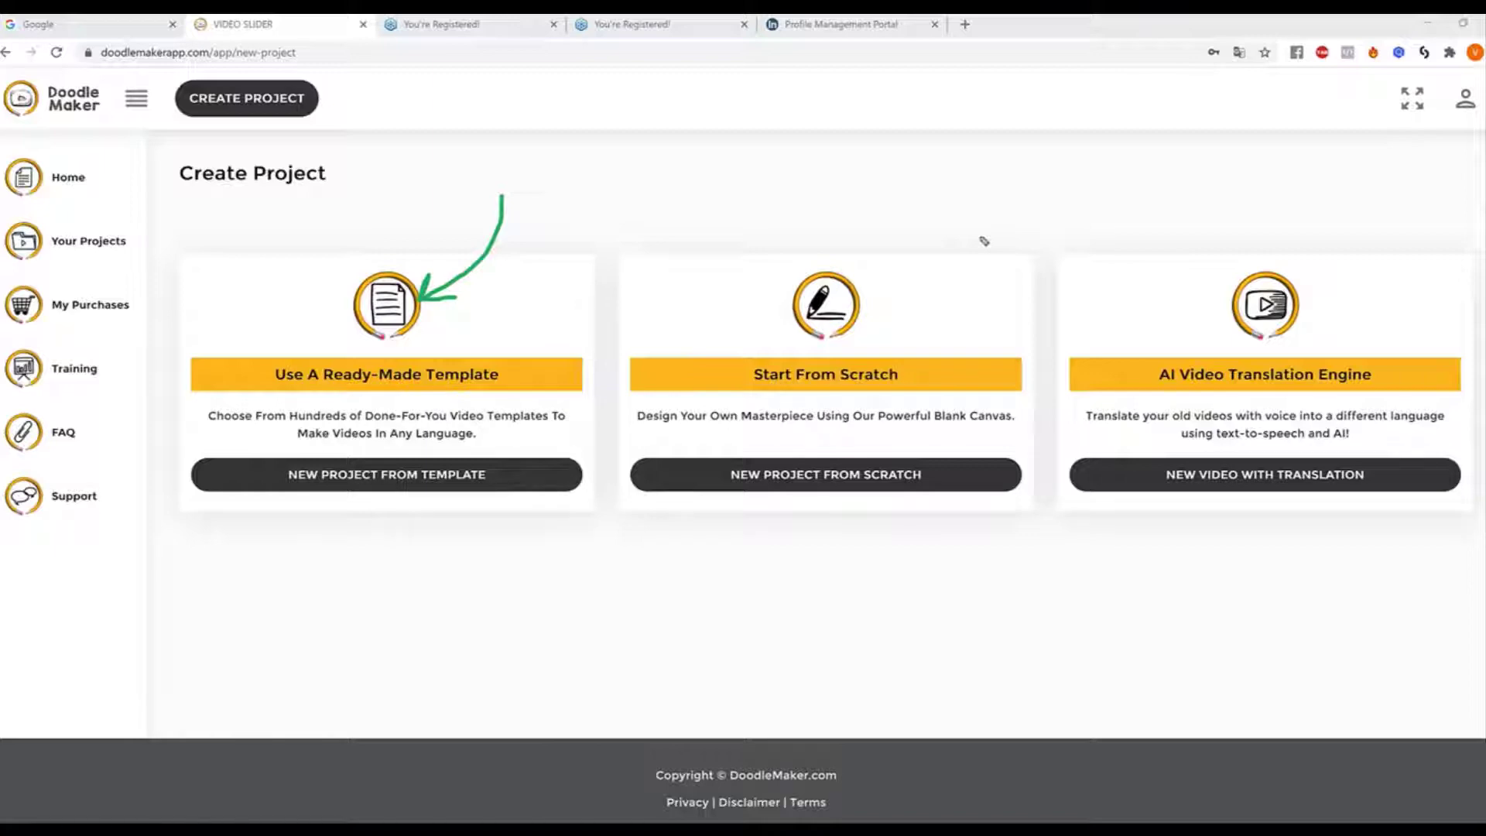
mouse_move(991, 194)
left_mouse_down()
mouse_move(997, 230)
mouse_move(925, 339)
mouse_move(961, 323)
left_mouse_up()
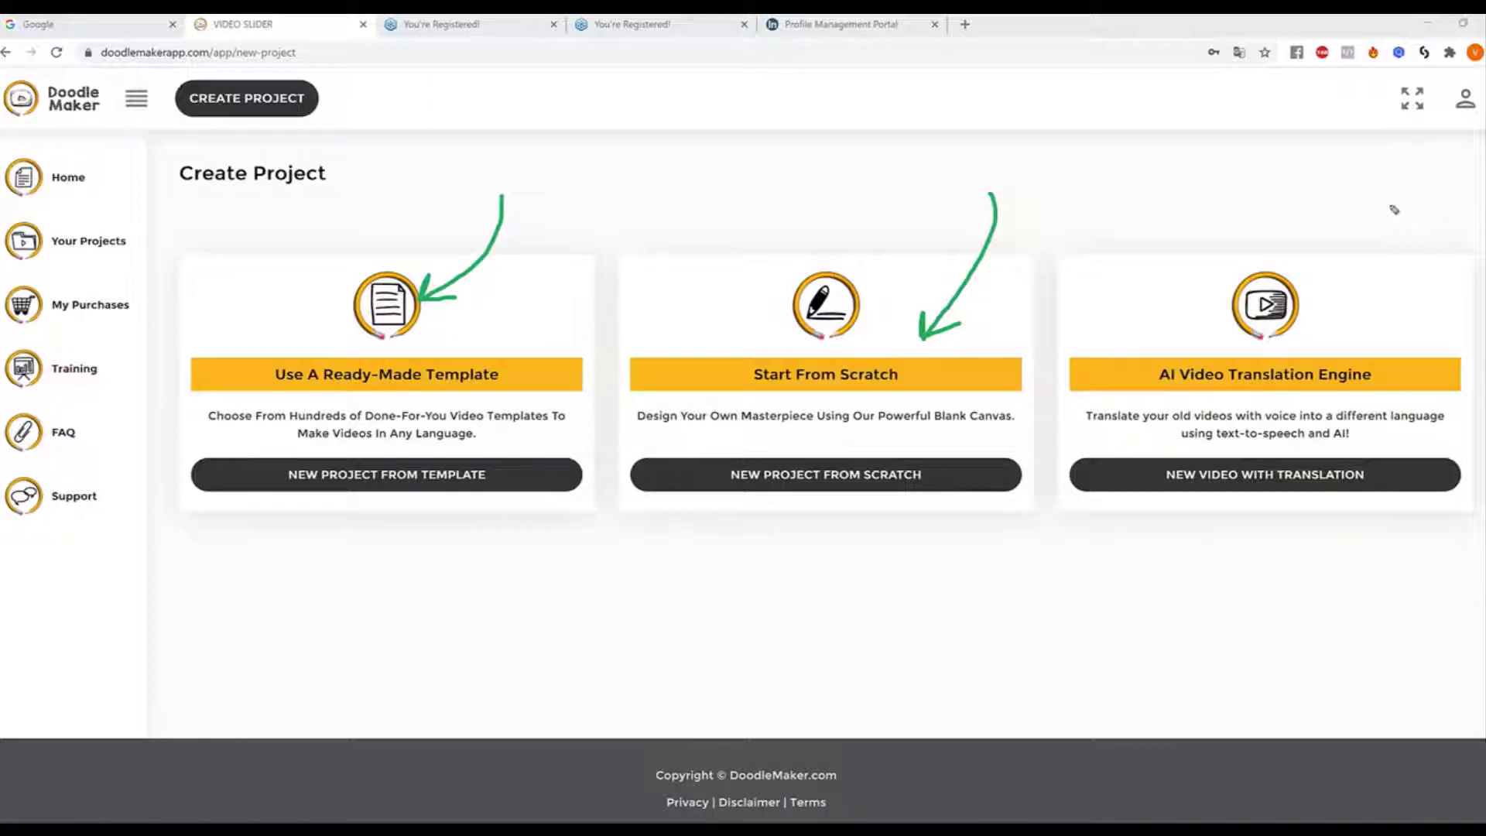
mouse_move(1378, 205)
left_mouse_down()
mouse_move(1401, 257)
mouse_move(1340, 328)
mouse_move(1343, 307)
mouse_move(1333, 337)
left_mouse_up()
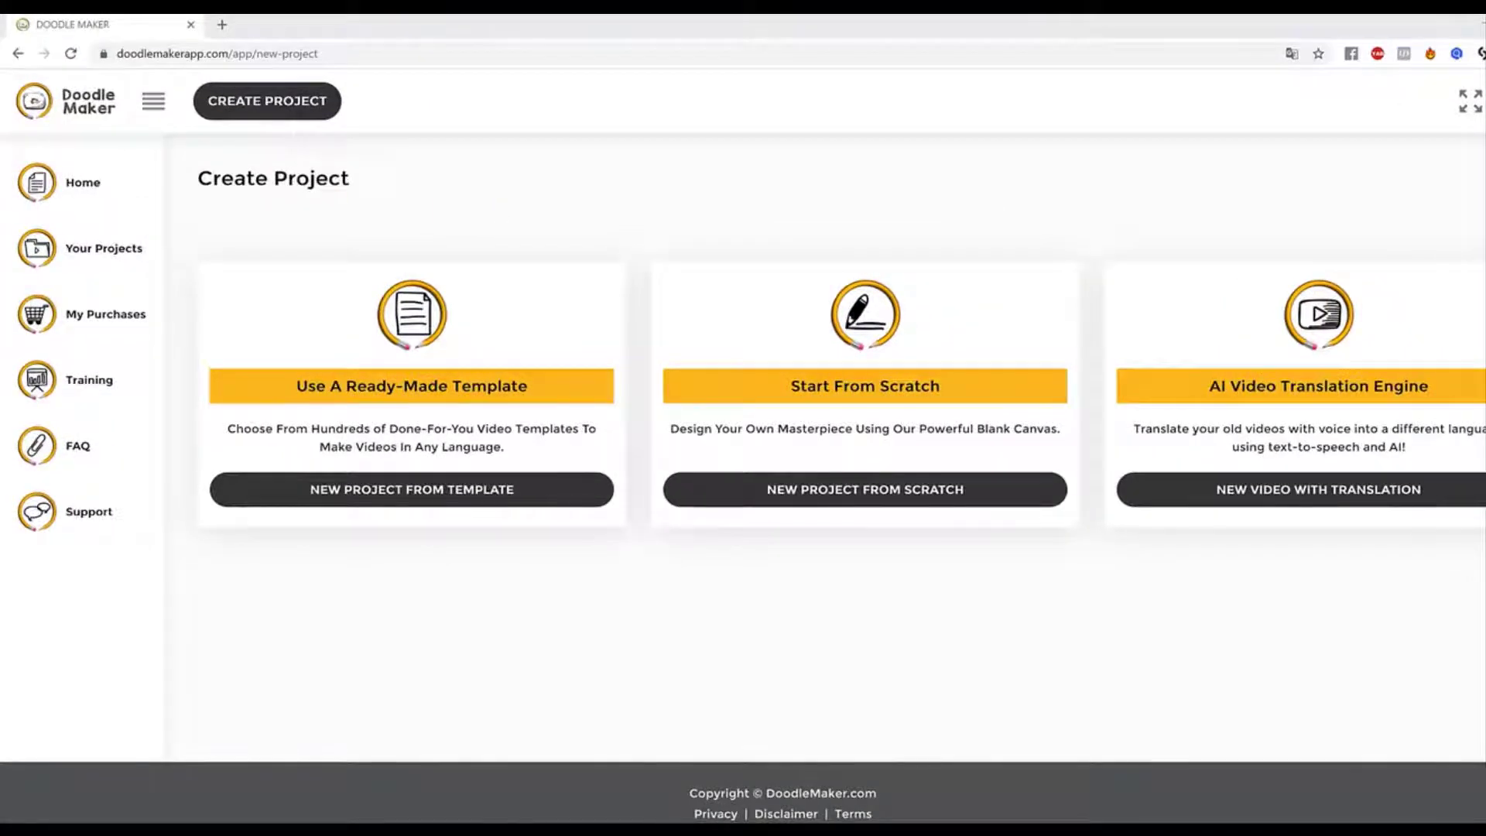
left_click_drag(297, 385, 533, 392)
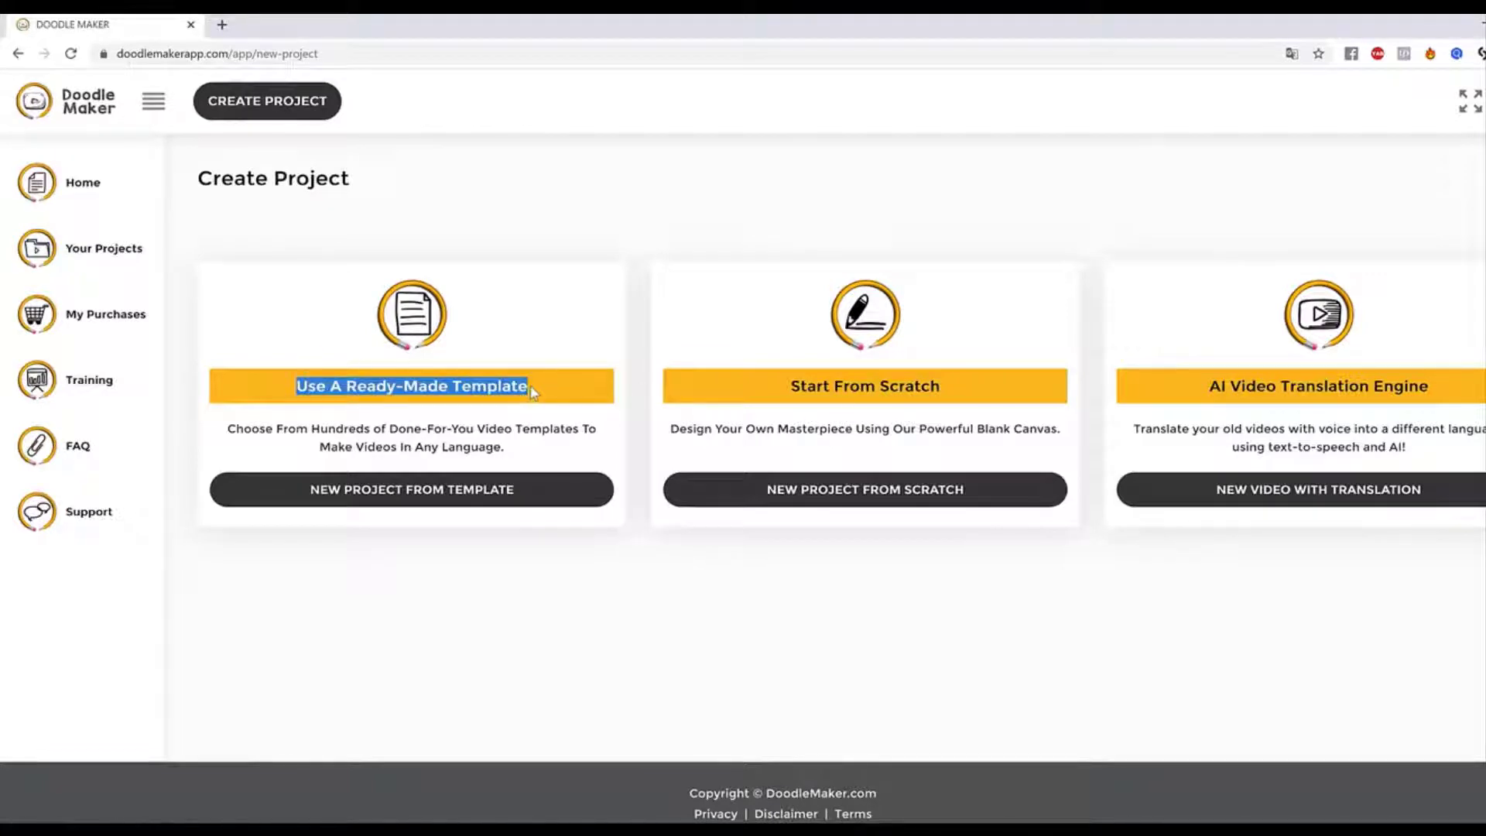
left_click(533, 393)
left_click(404, 495)
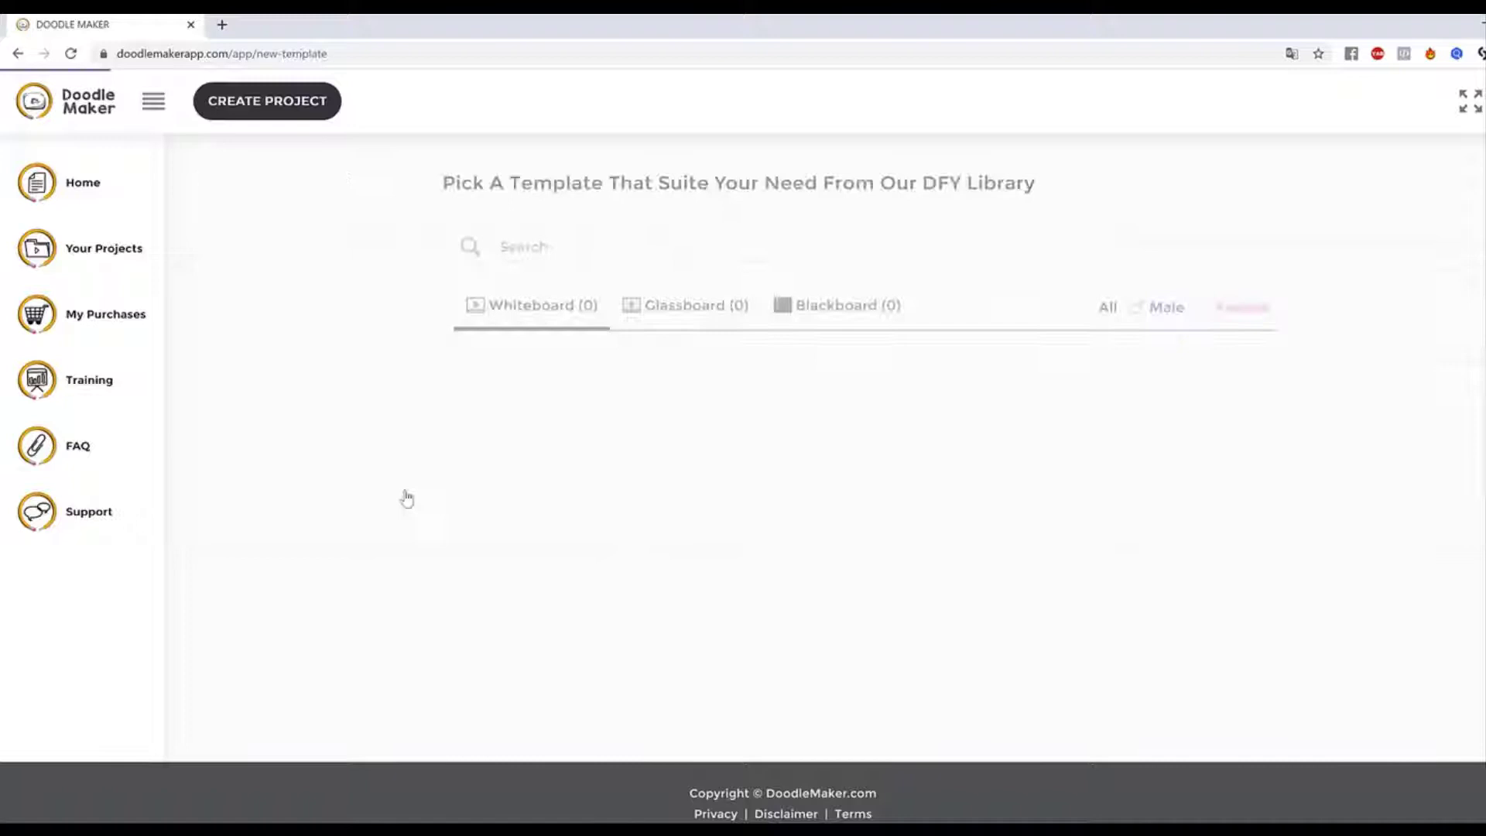
scroll(740, 391, "down", 15)
scroll(740, 391, "up", 15)
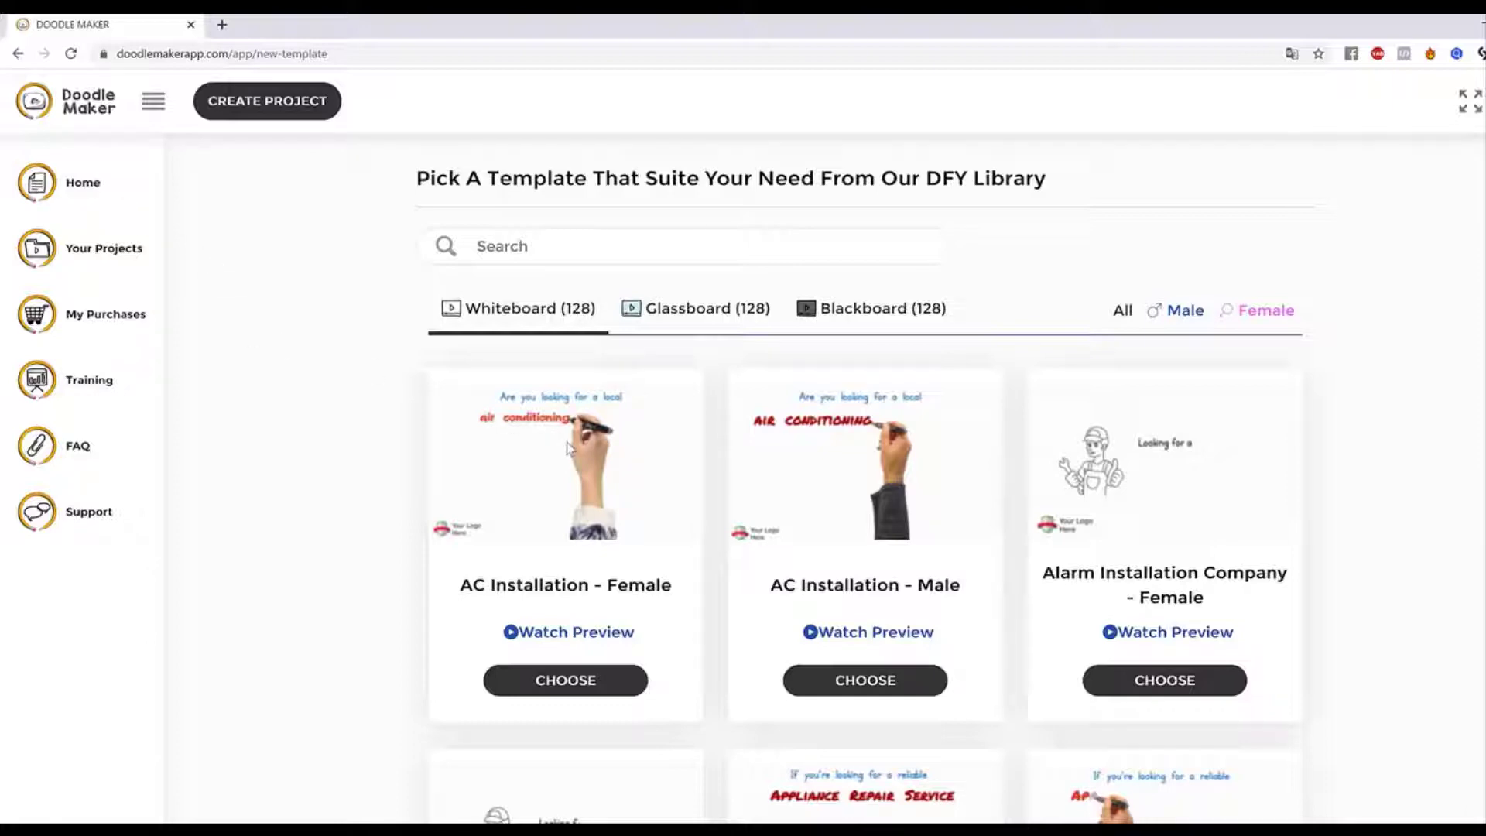
left_click_drag(84, 187, 267, 128)
left_click(272, 110)
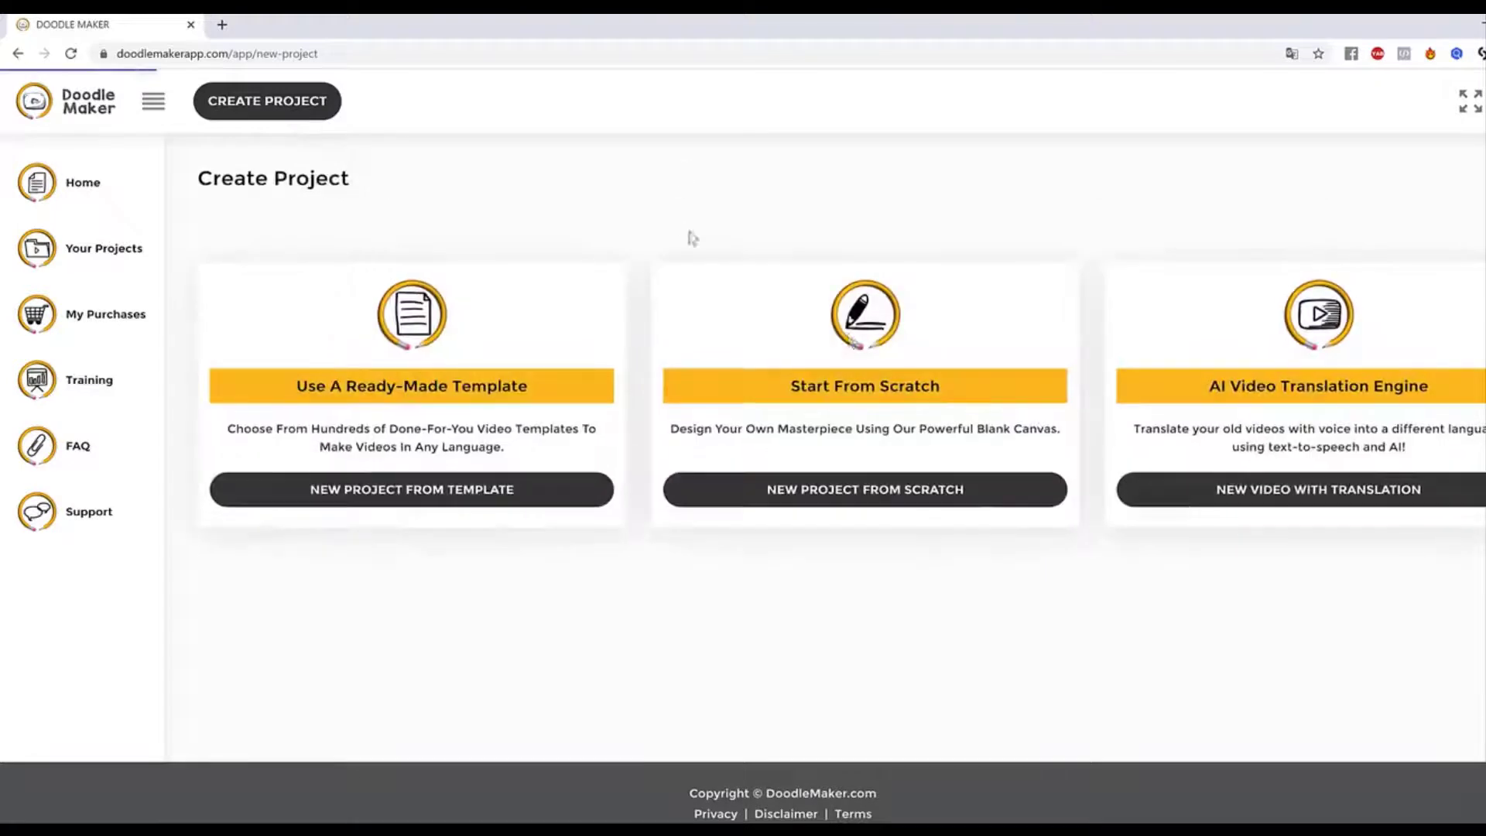
Start a blank project titled '8 tips to lose weight'.
left_click(868, 495)
left_click(606, 273)
type("8 tips to lose weight")
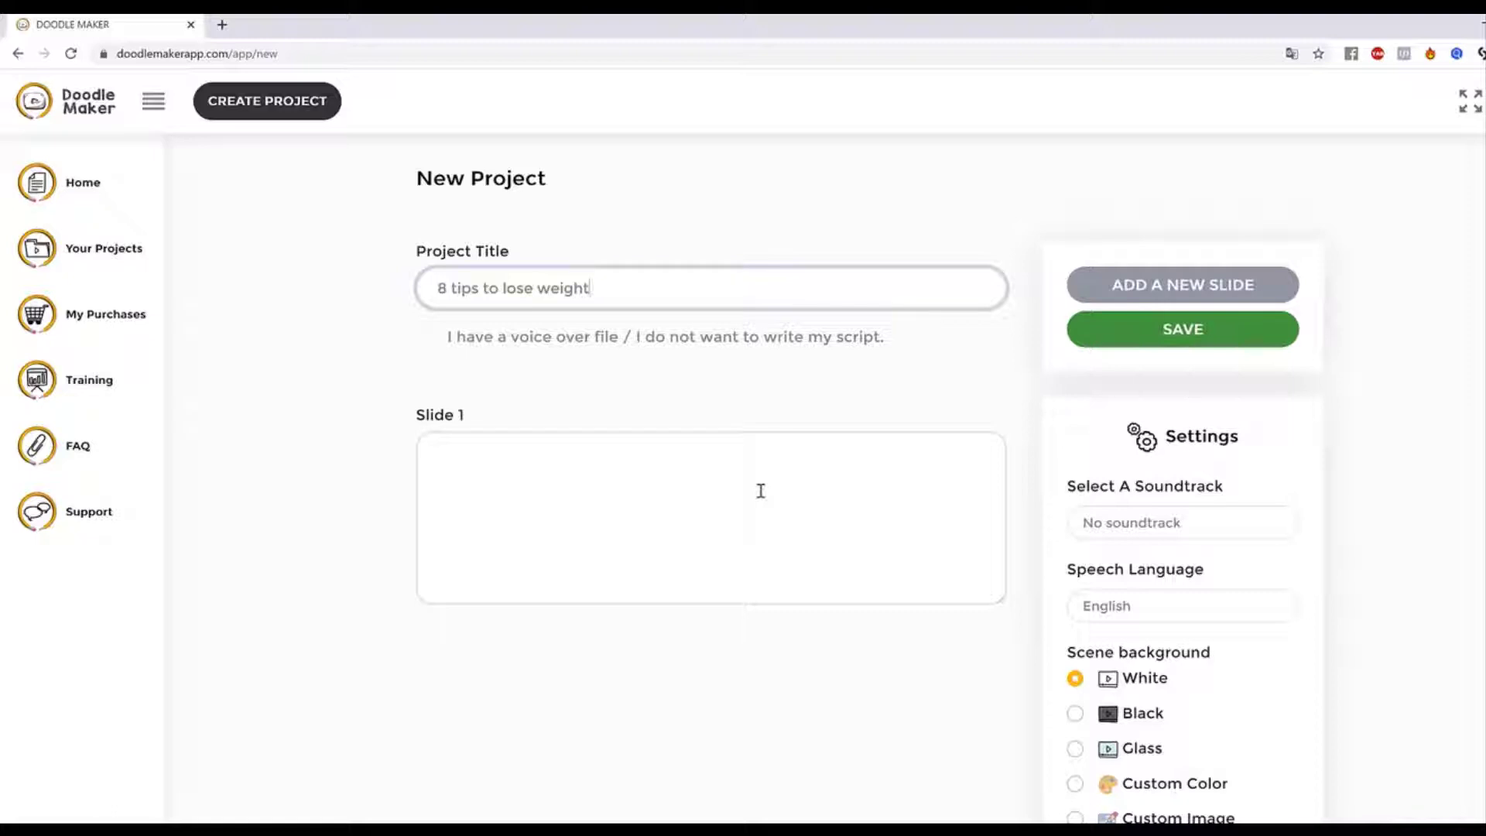
Paste 'Eat a high protein breakfast' into Slide 1 and add Slide 2.
left_click(720, 498)
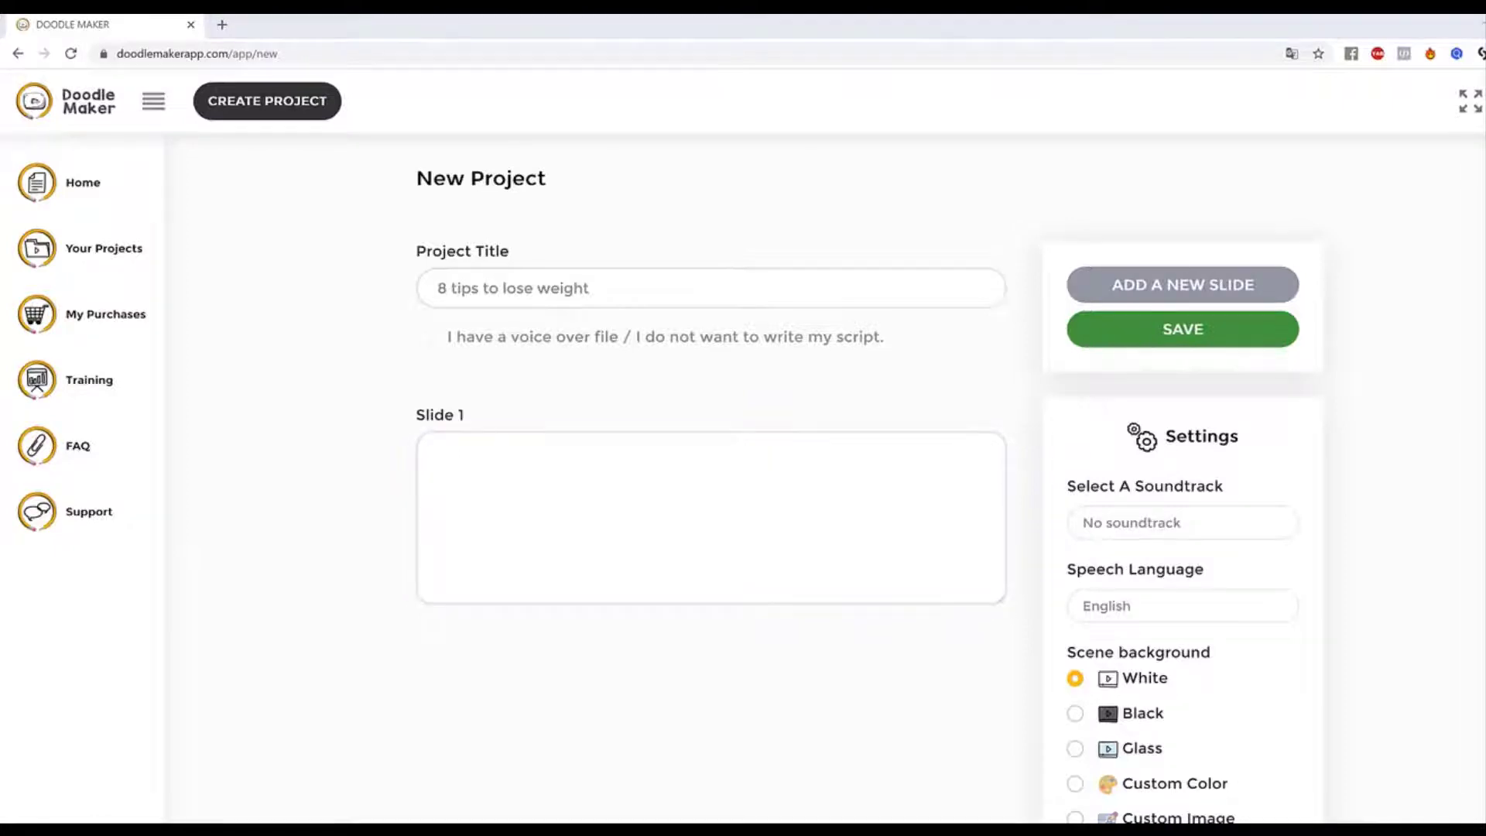
left_click(675, 509)
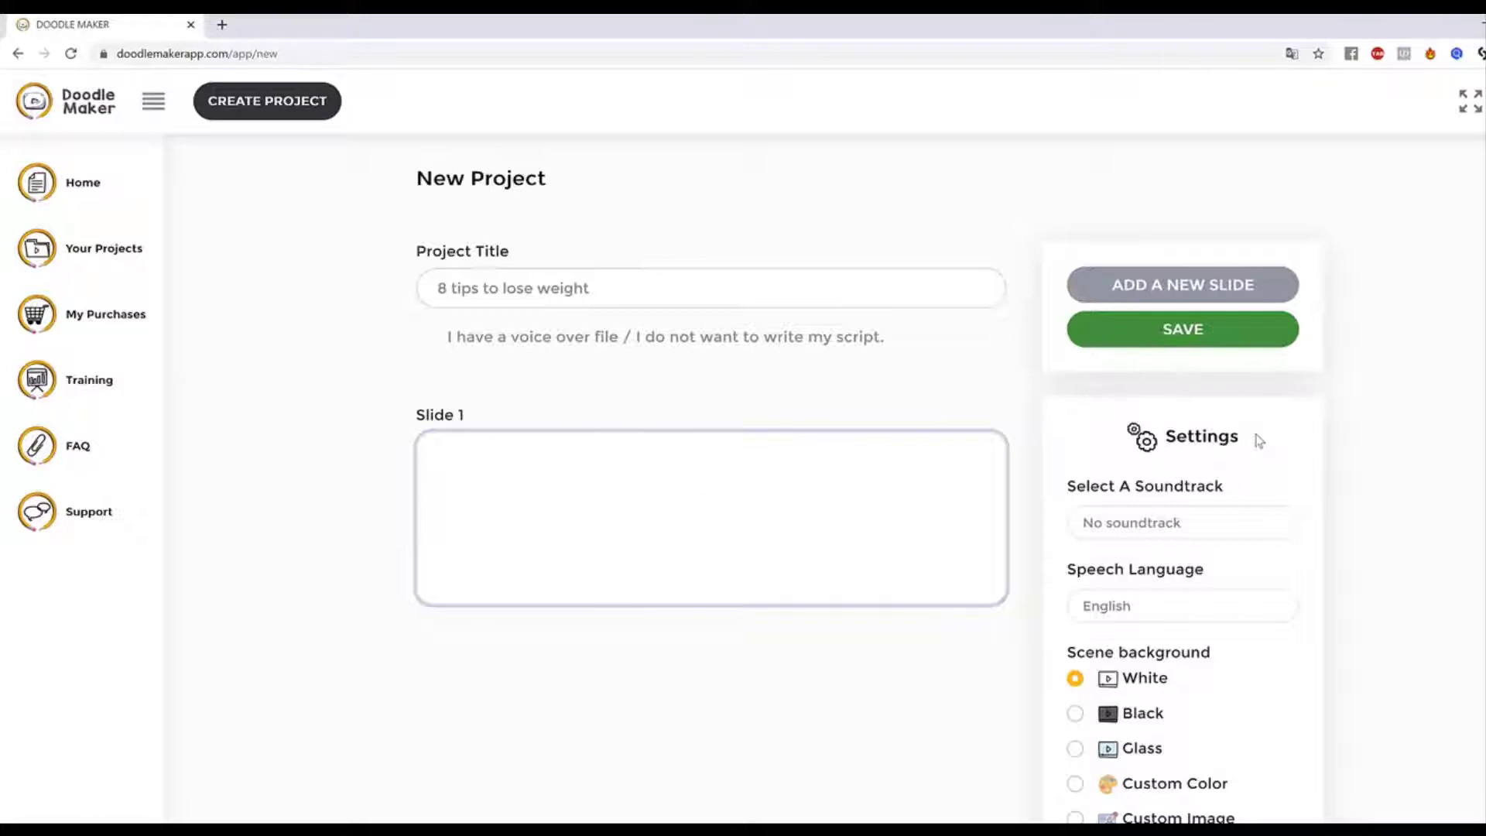
type("Eat a high protein breakfast")
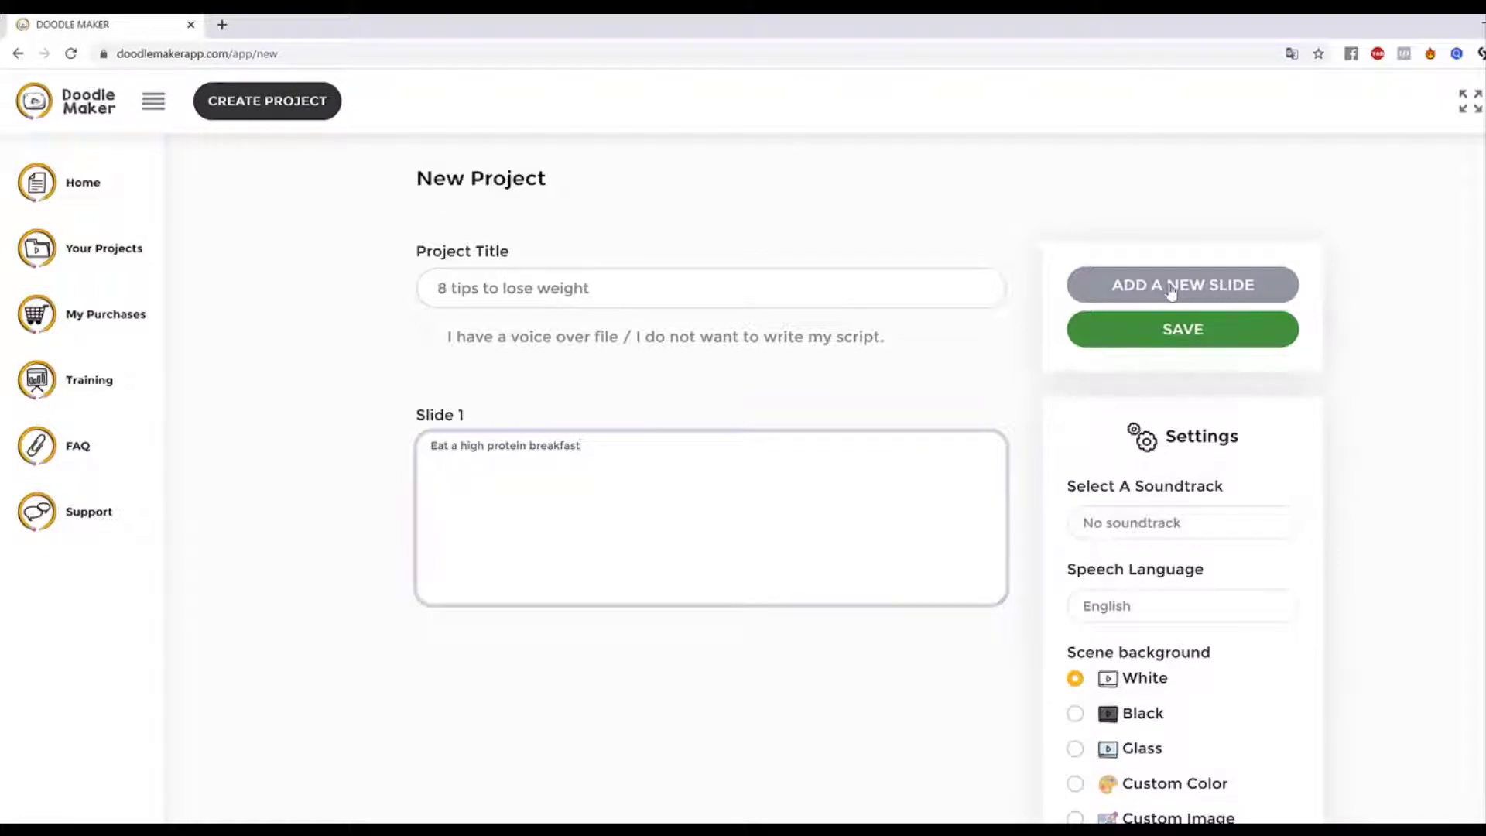
left_click(1205, 289)
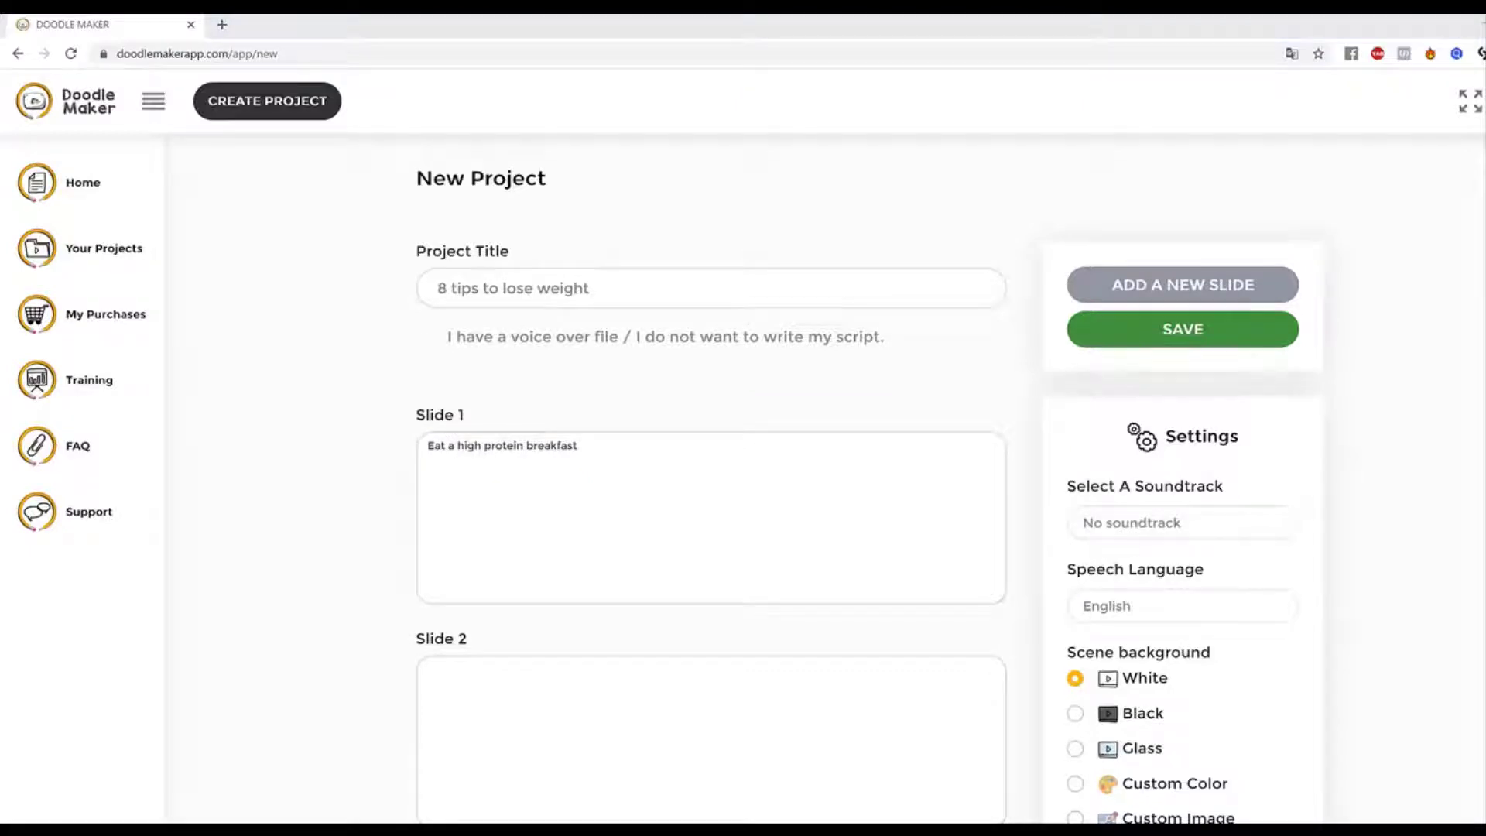
Paste the sugary drinks tip into Slide 2 and the drink water tip into Slide 3.
left_click(643, 683)
type("Avoid sugary drinks and fruit juice")
scroll(879, 524, "down", 2)
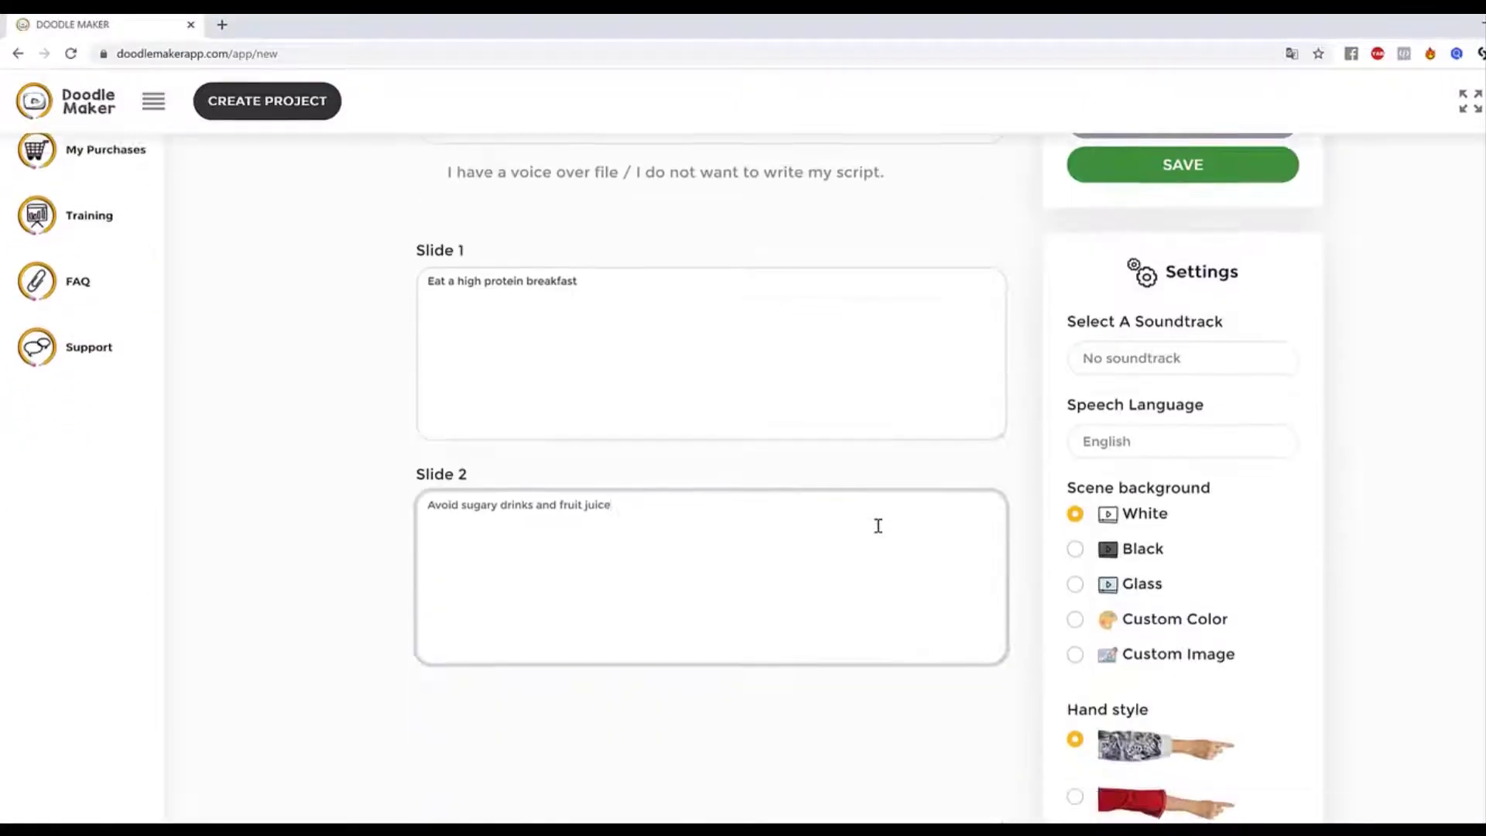
scroll(1221, 474, "up", 2)
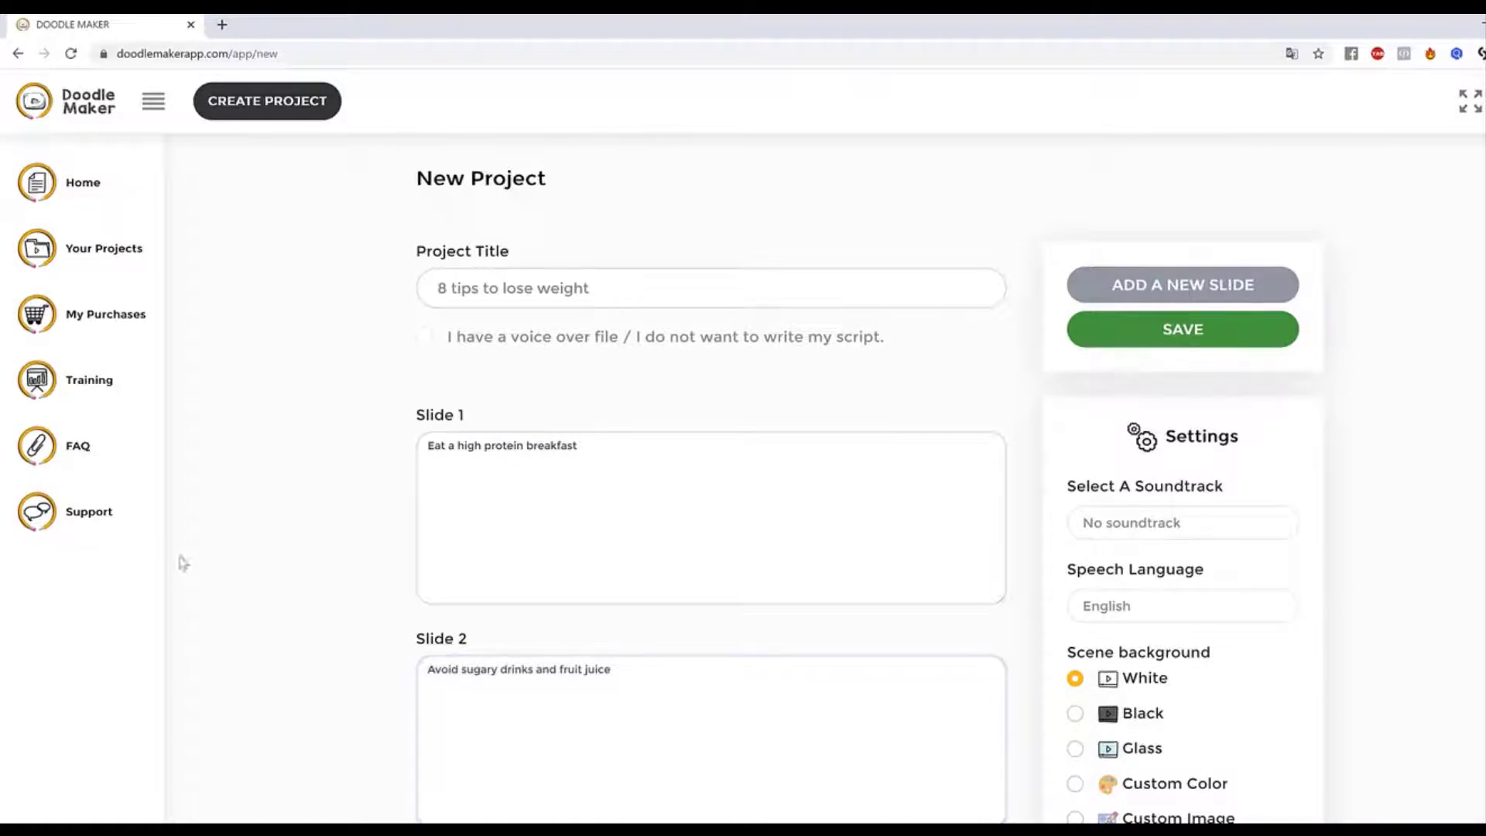
scroll(184, 563, "down", 3)
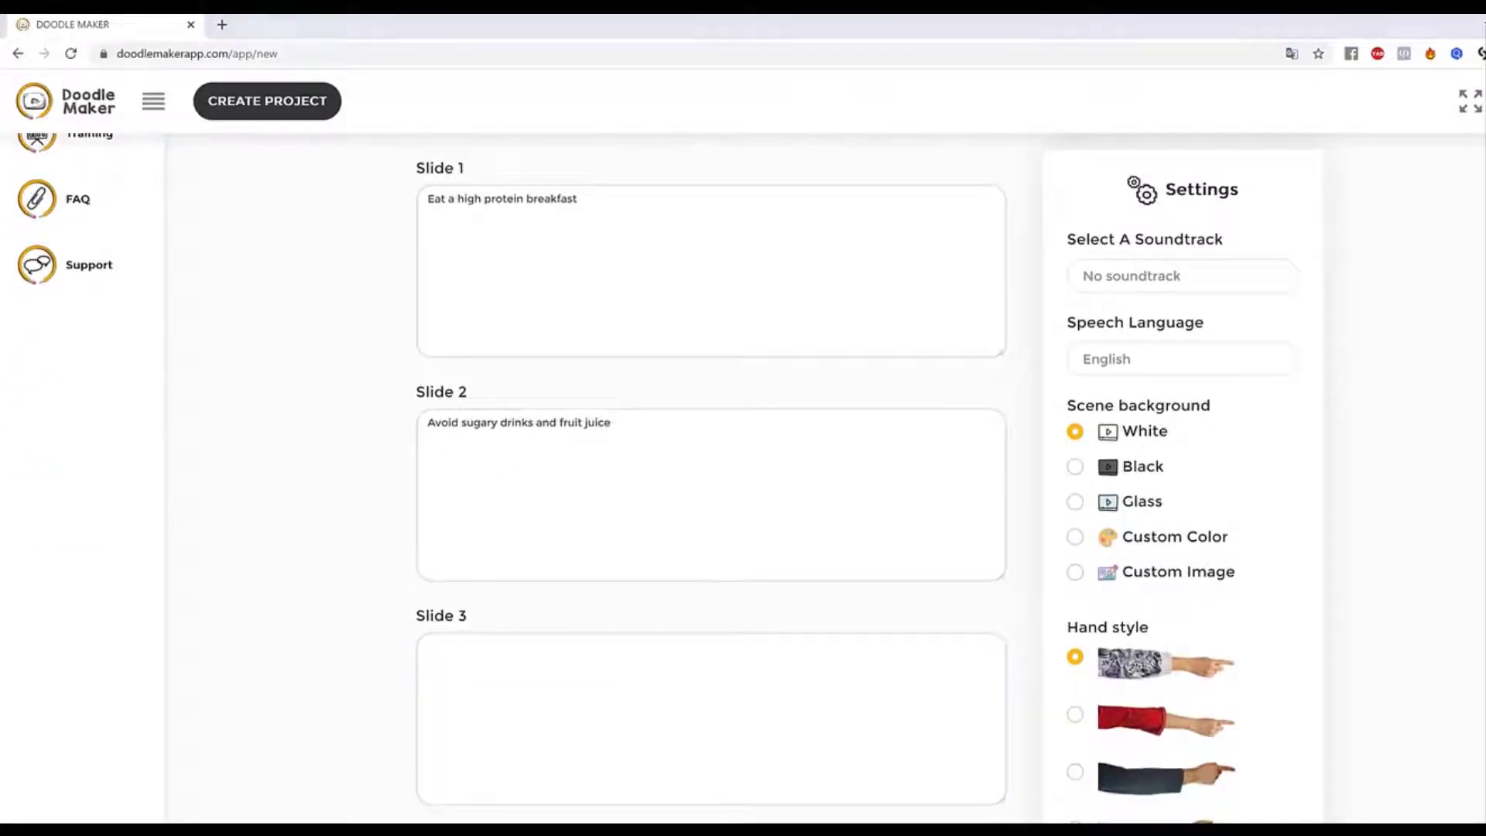
left_click(617, 723)
type("Drink water before meals")
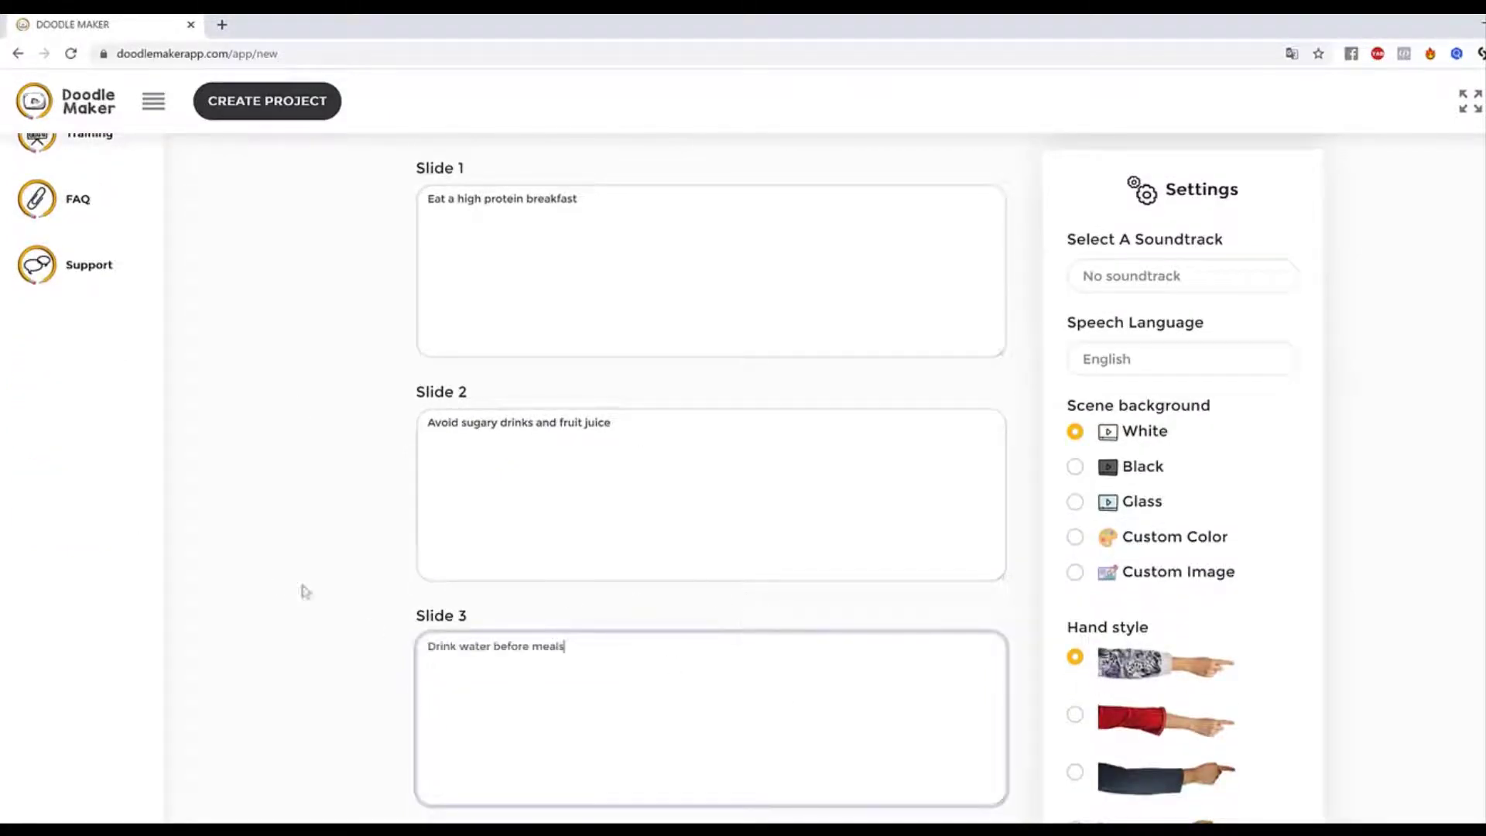
scroll(928, 607, "down", 2)
scroll(1352, 457, "up", 1)
scroll(1239, 333, "up", 4)
scroll(879, 431, "down", 4)
scroll(879, 430, "up", 3)
Add Slide 4 reading 'Choose fresh organic food', then add Slide 5 for the fiber tip.
left_click(1248, 203)
scroll(816, 446, "down", 6)
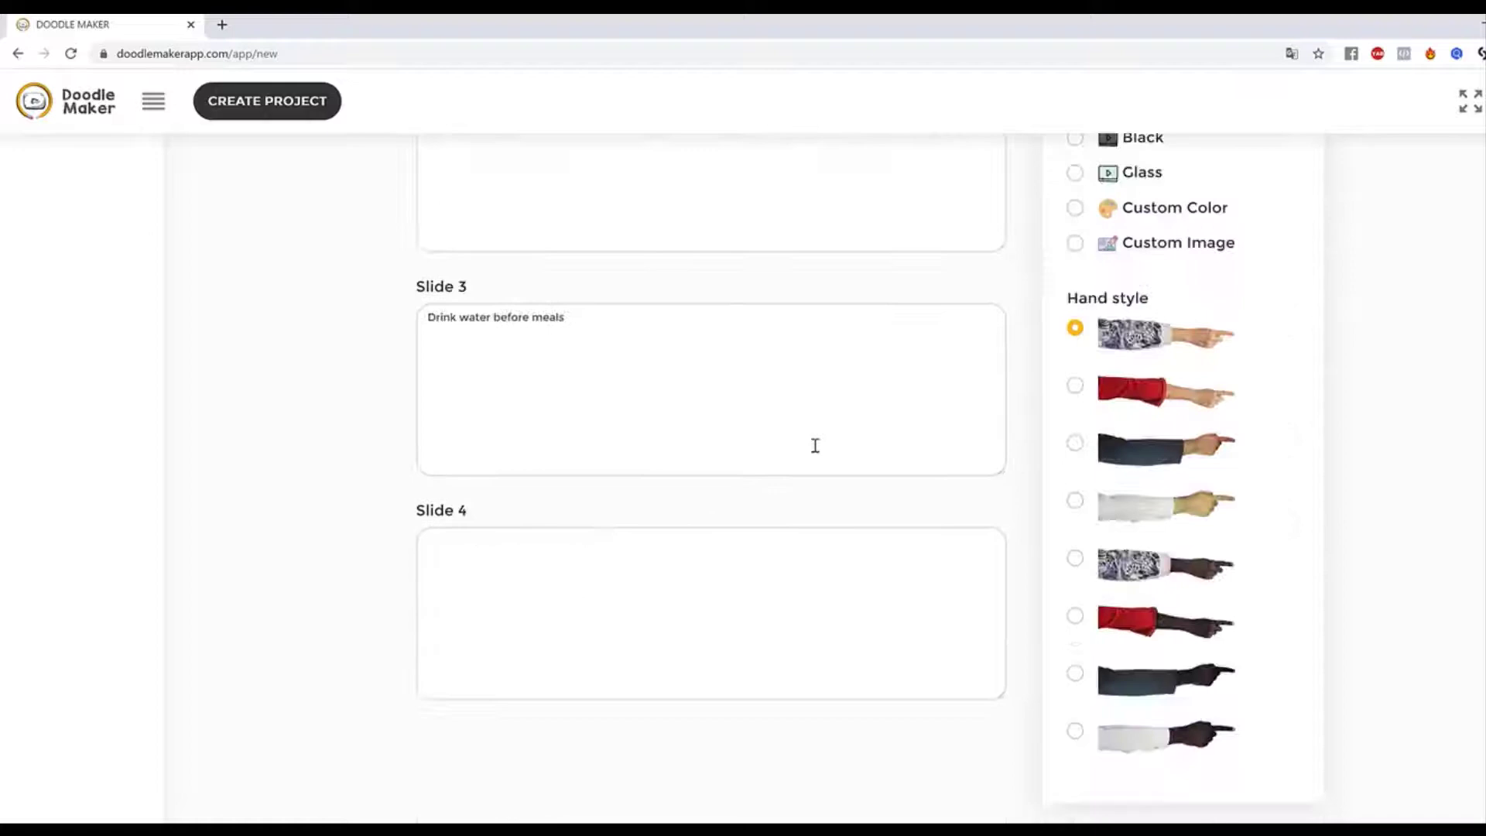
left_click(600, 570)
type("Choose fresh organic food")
scroll(1444, 557, "up", 5)
scroll(1187, 286, "up", 3)
left_click(1188, 286)
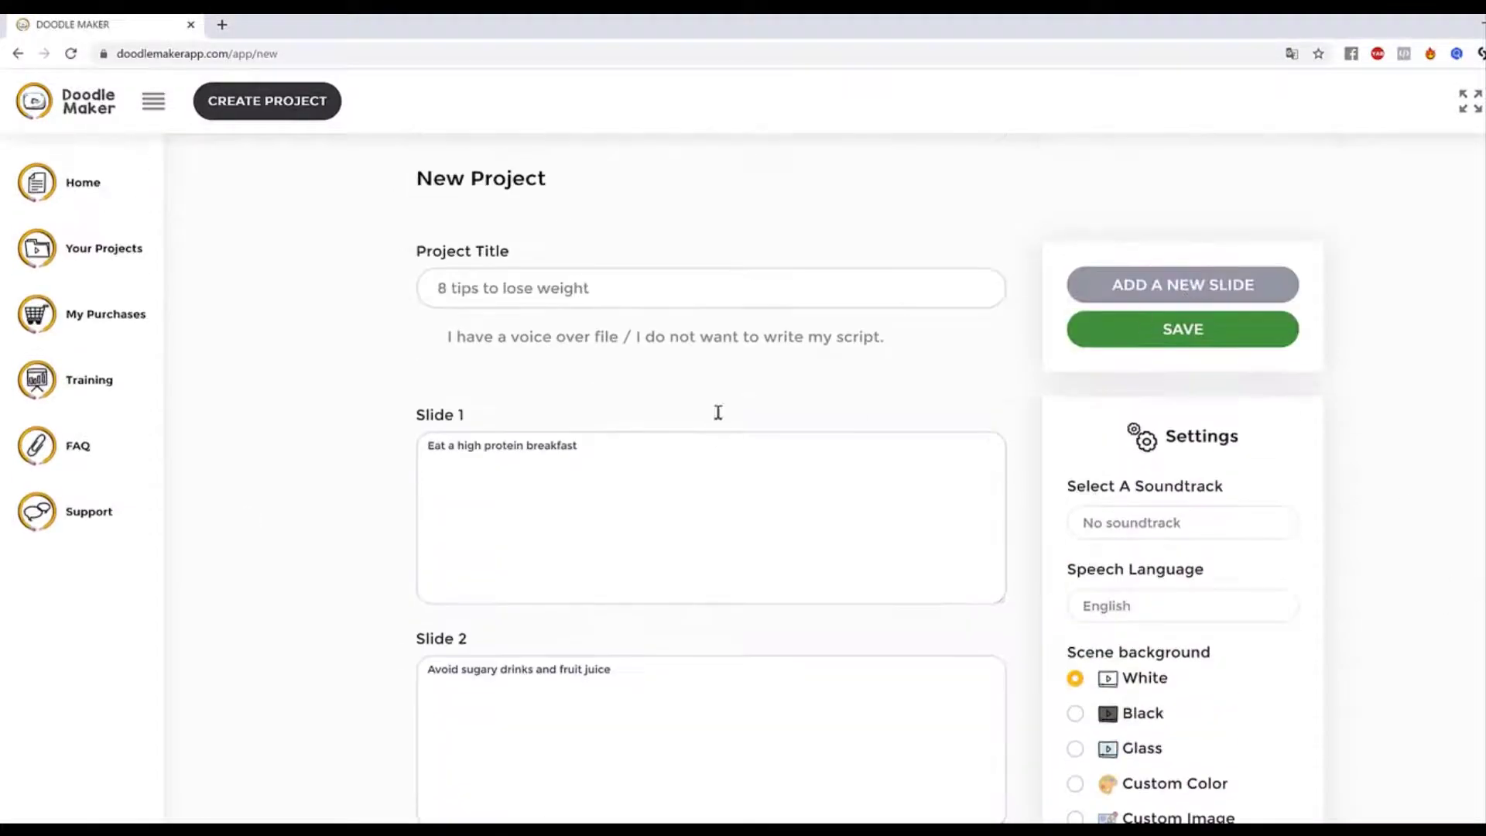
scroll(717, 411, "down", 10)
left_click(424, 599)
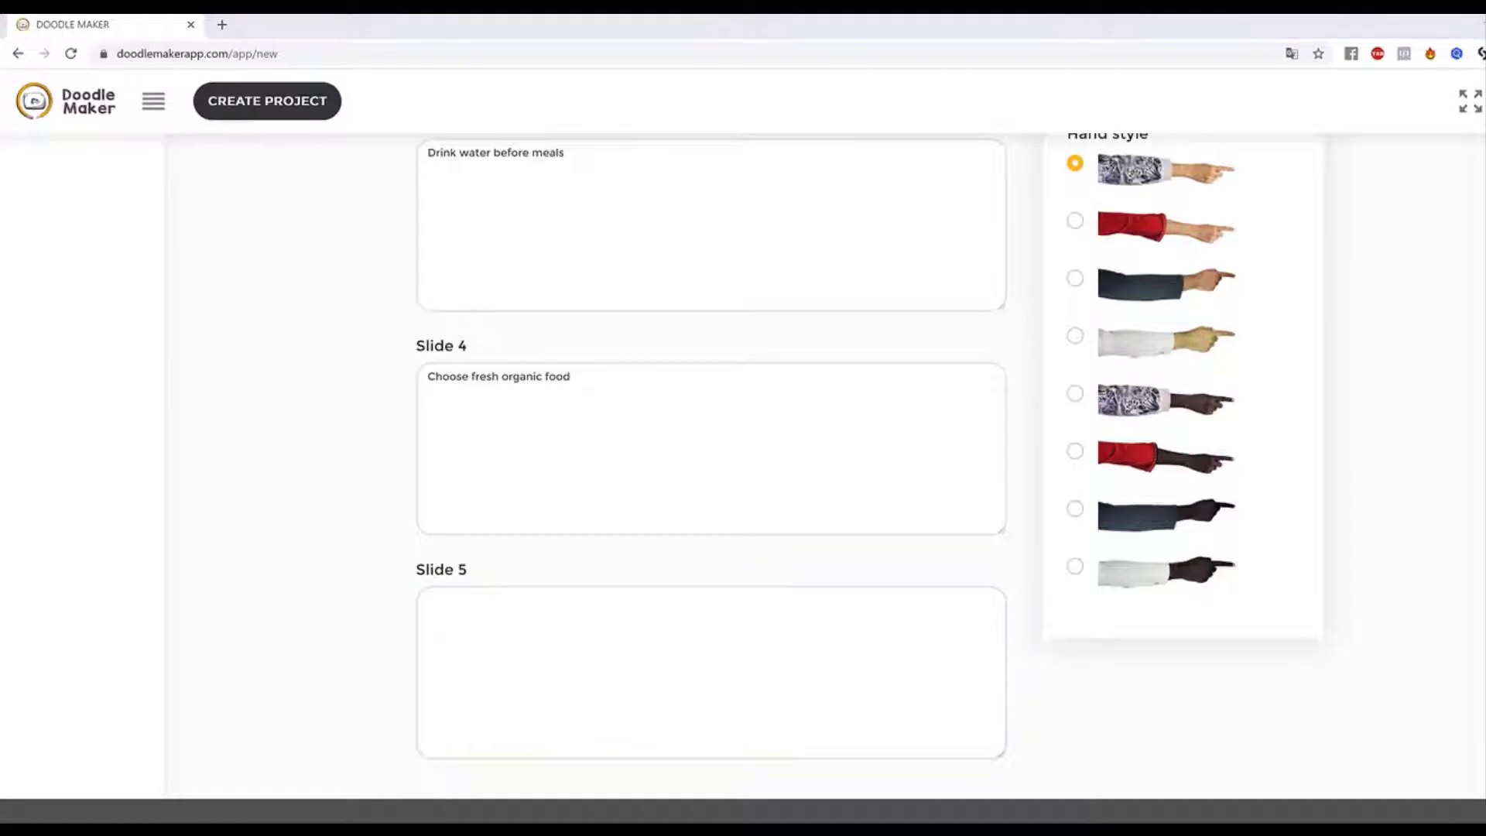
left_click(786, 650)
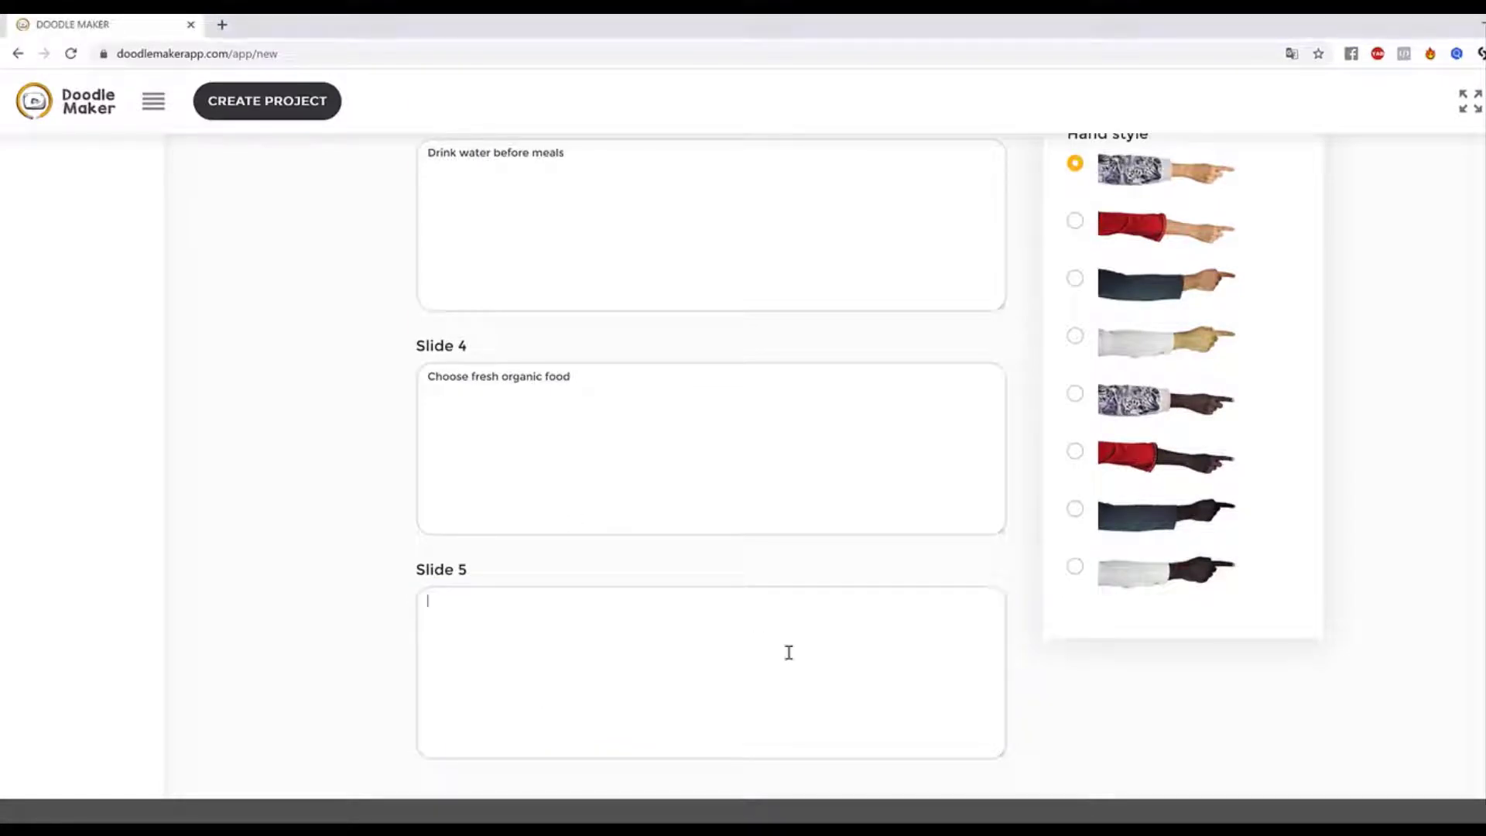
scroll(1349, 455, "up", 10)
Add Slides 6 and 7 with the Drink tea and whole foods tips.
left_click(1201, 292)
scroll(657, 464, "down", 10)
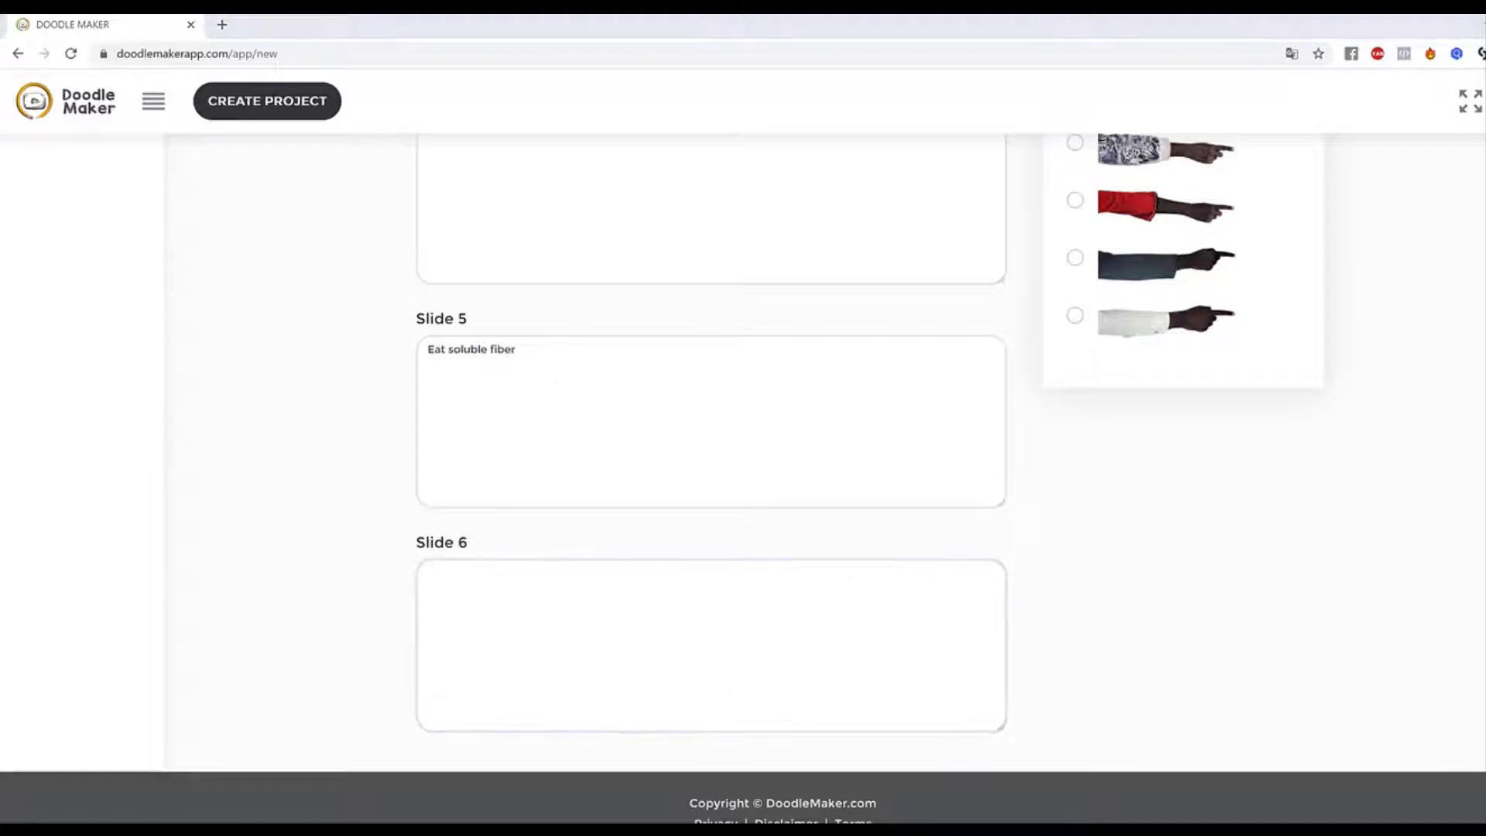
left_click(581, 689)
type("Drink tea")
scroll(1138, 553, "up", 10)
left_click(1135, 204)
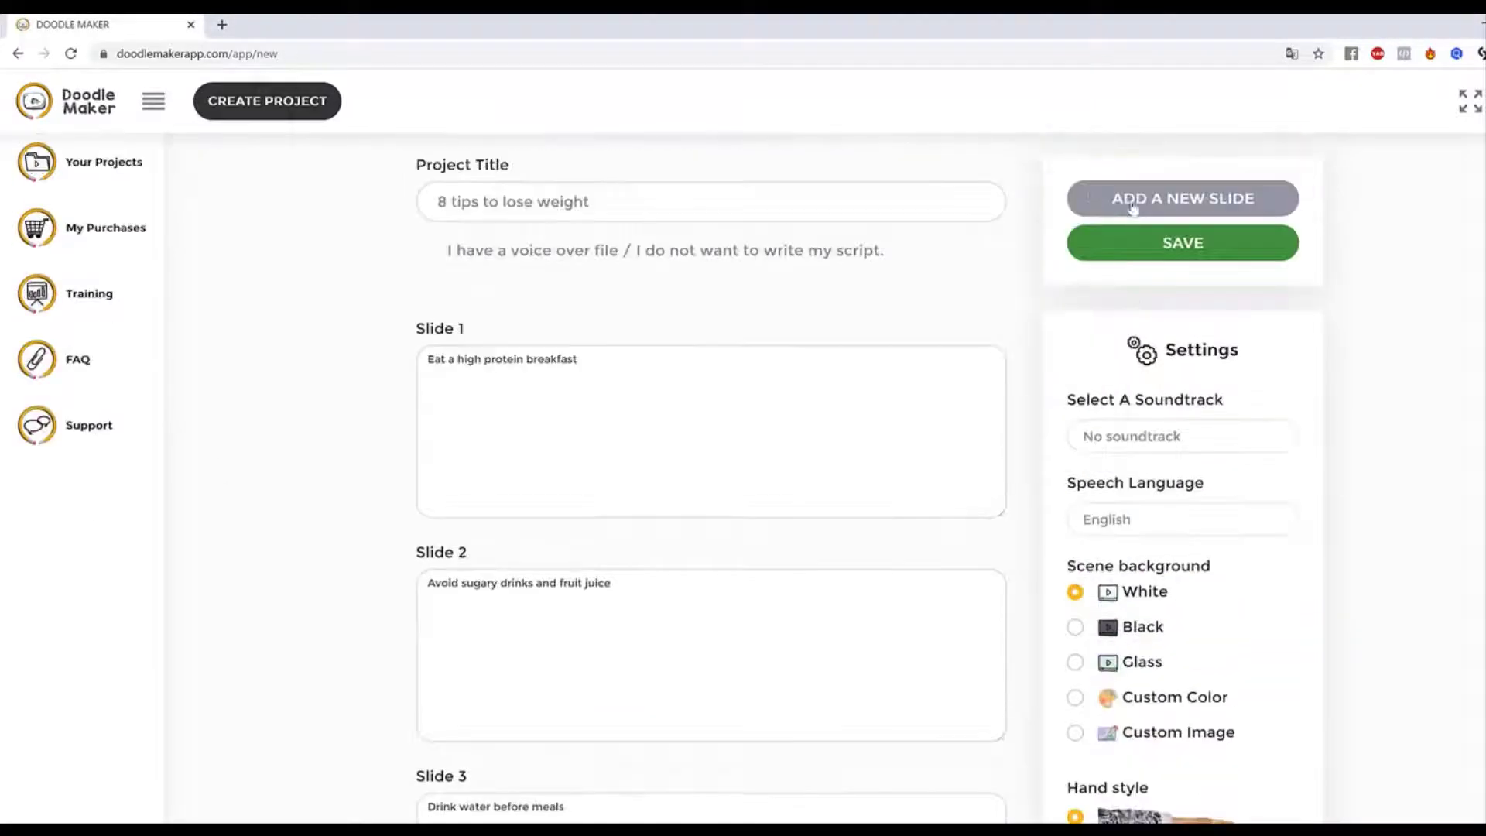
scroll(932, 341, "down", 10)
left_click(691, 685)
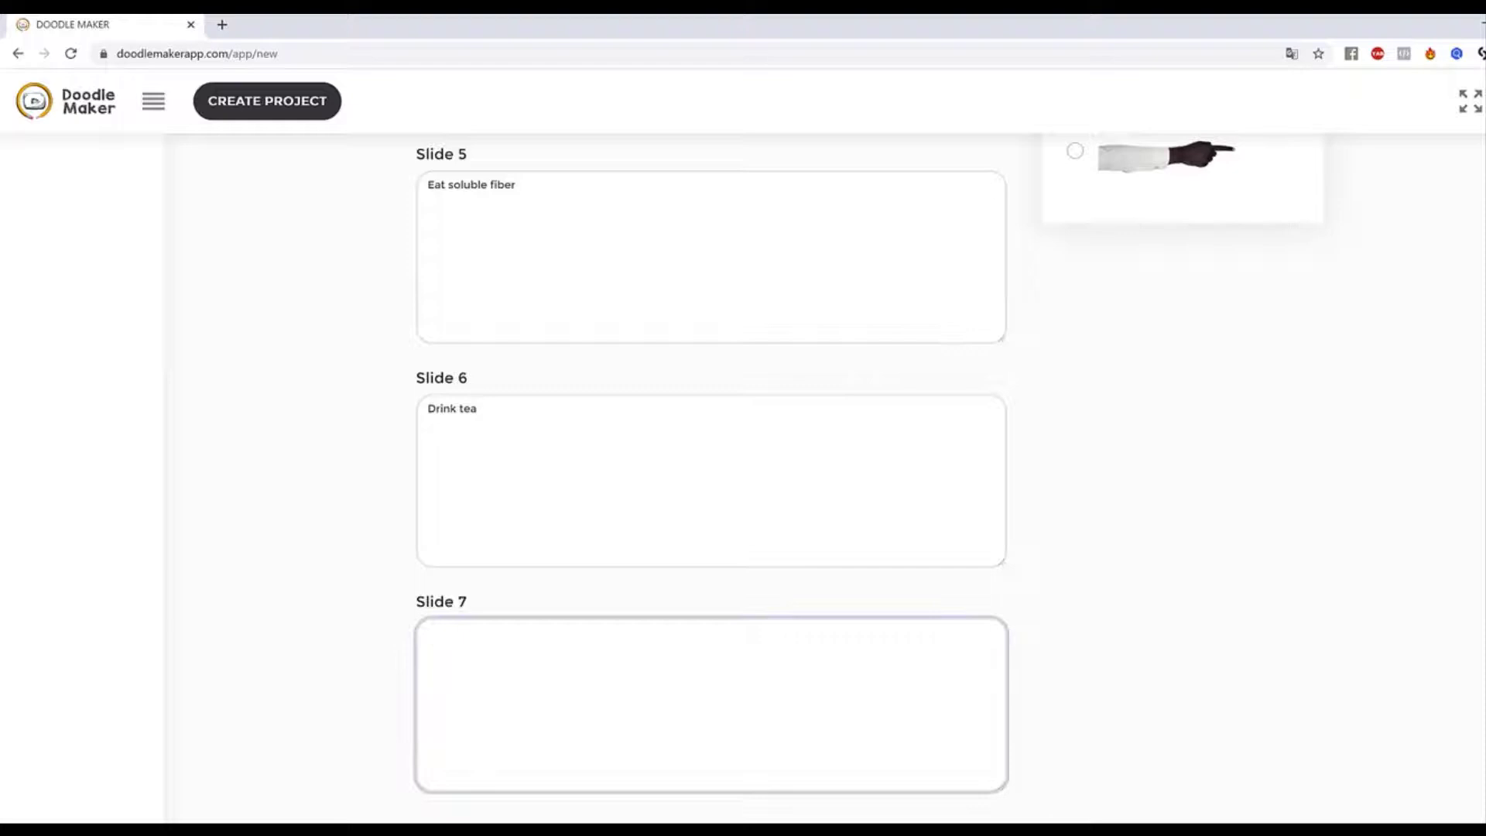
left_click(764, 696)
type("Base your diet on whole foods")
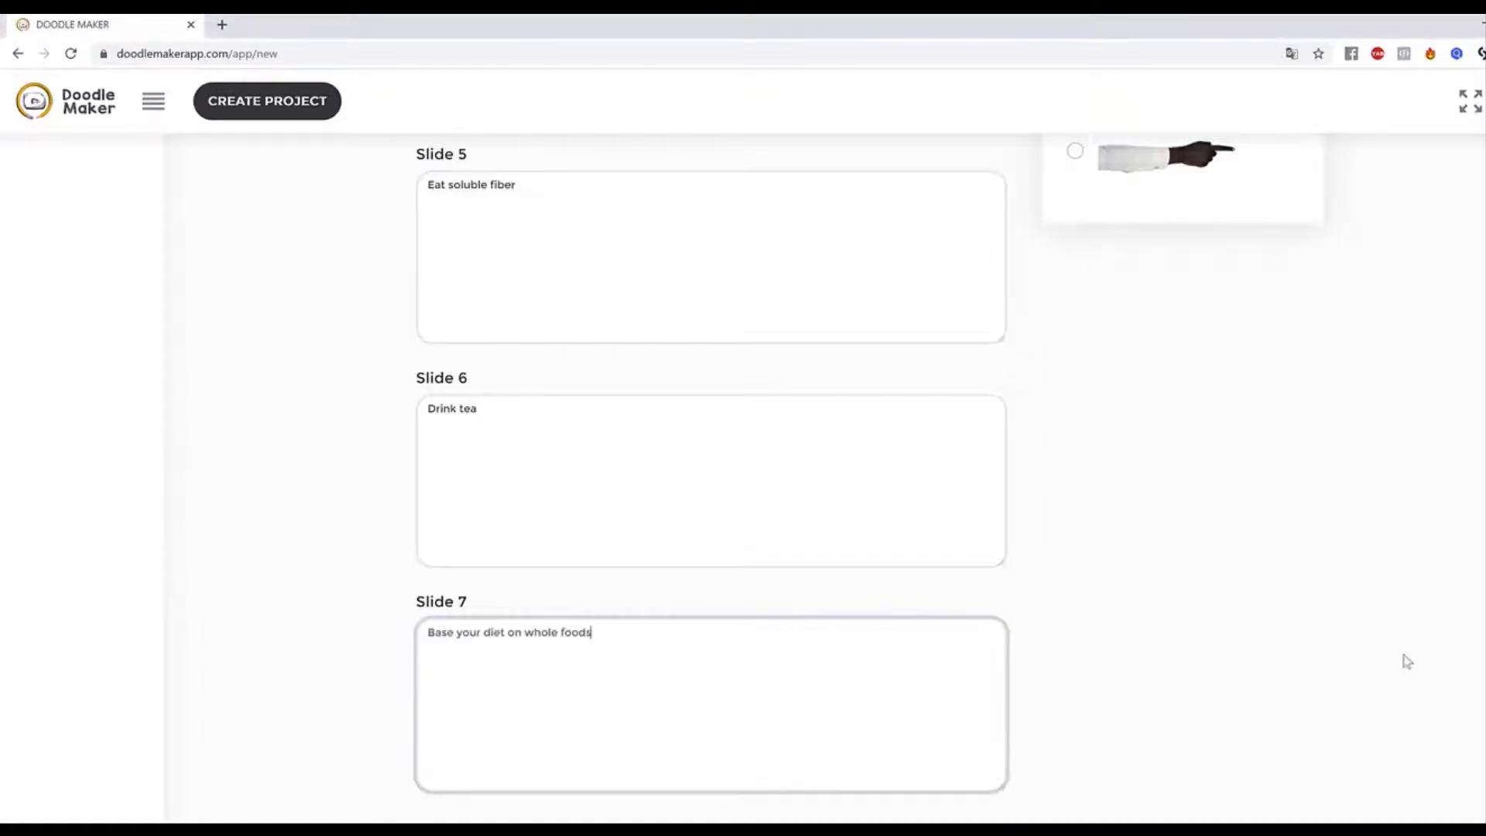
scroll(1416, 663, "up", 10)
Add an eighth slide, leaving its script empty.
left_click(1185, 285)
scroll(925, 660, "down", 5)
scroll(683, 709, "down", 10)
left_click(418, 597)
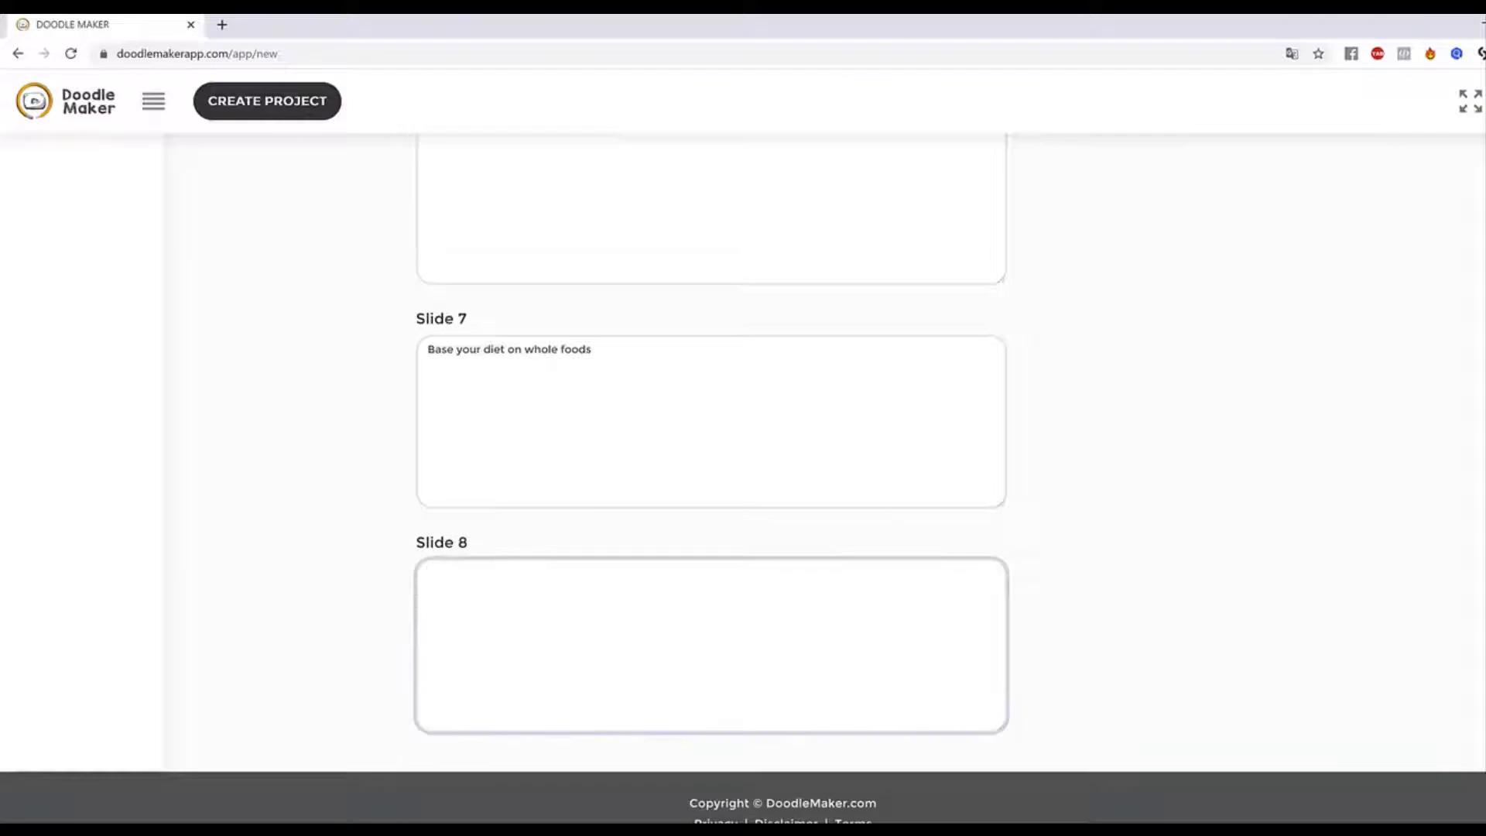
left_click(783, 678)
scroll(1310, 671, "up", 15)
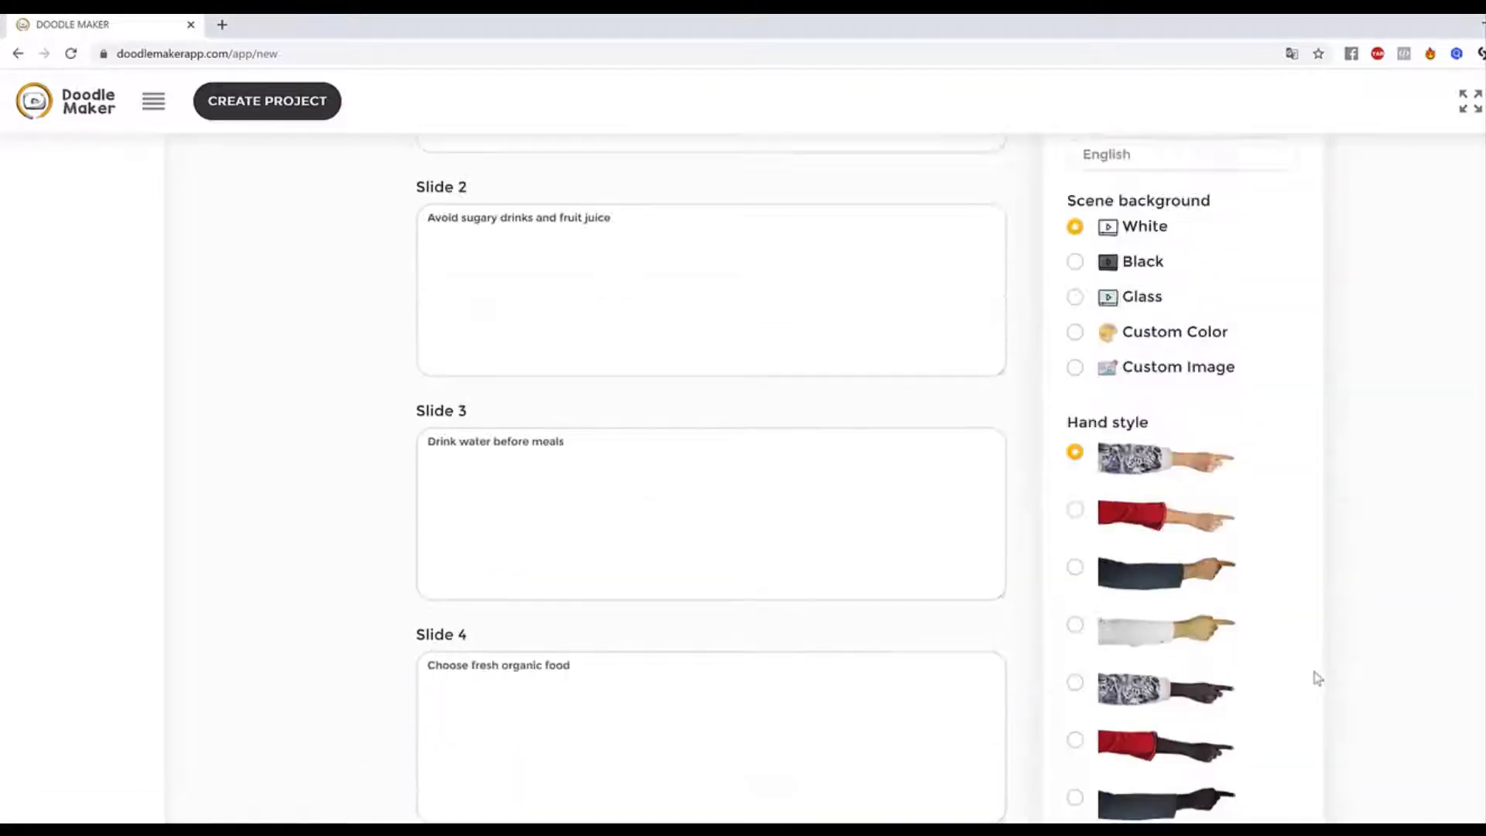
scroll(744, 480, "down", 1)
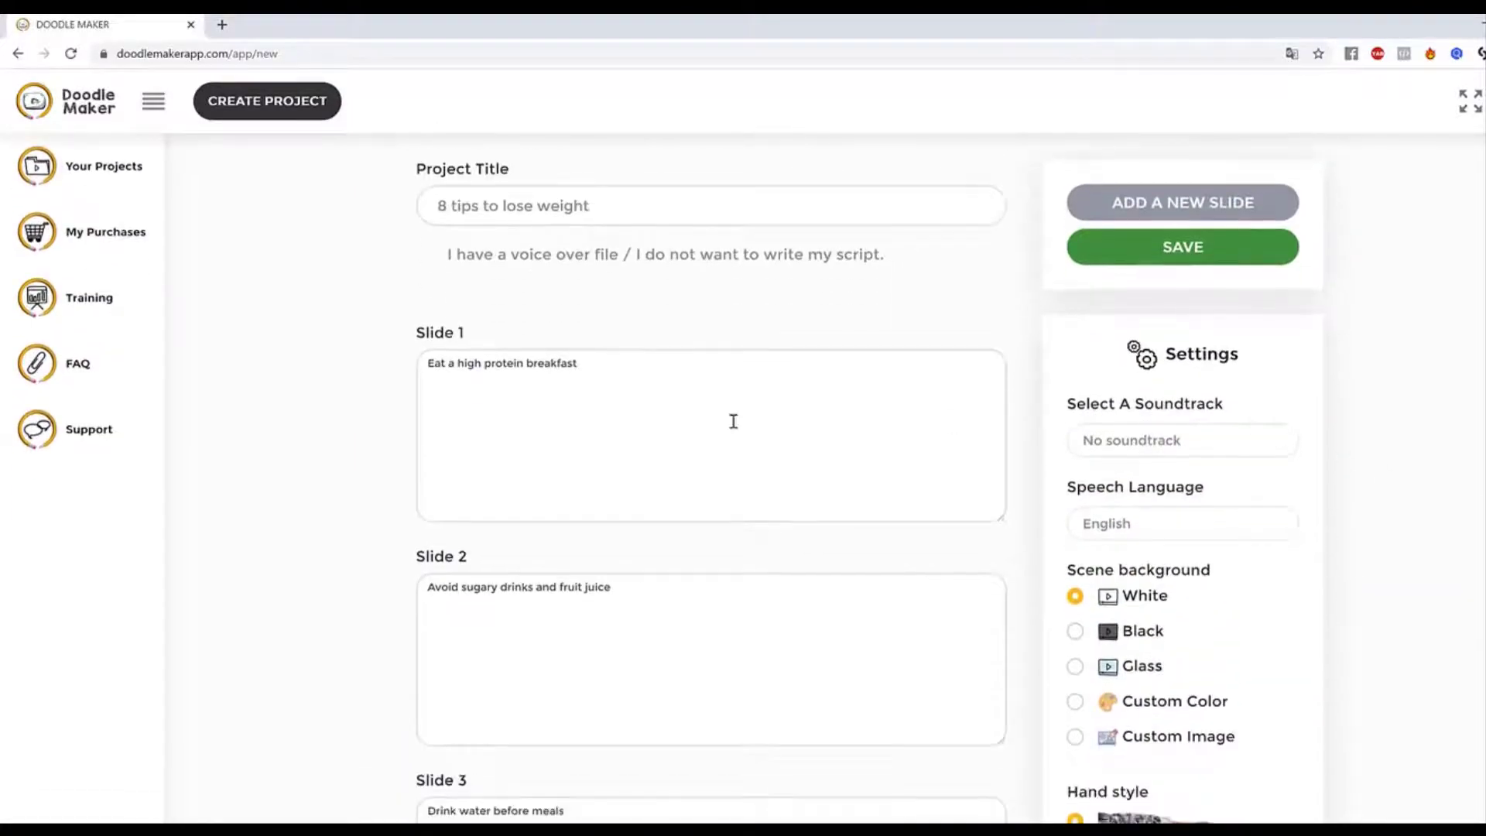
scroll(922, 421, "down", 3)
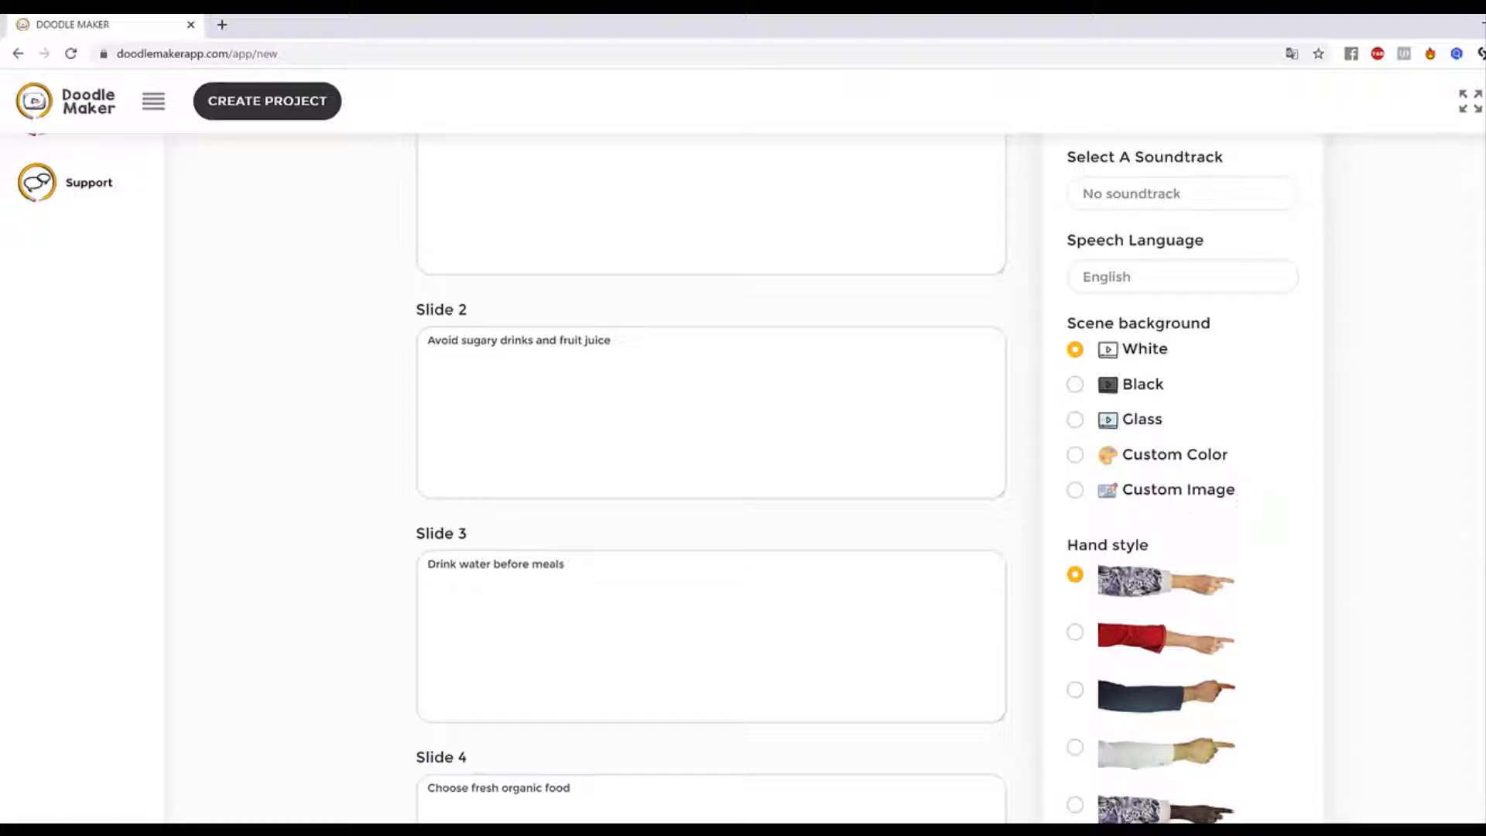
scroll(1298, 518, "down", 5)
scroll(1238, 480, "up", 3)
scroll(1190, 434, "down", 2)
scroll(1192, 666, "up", 2)
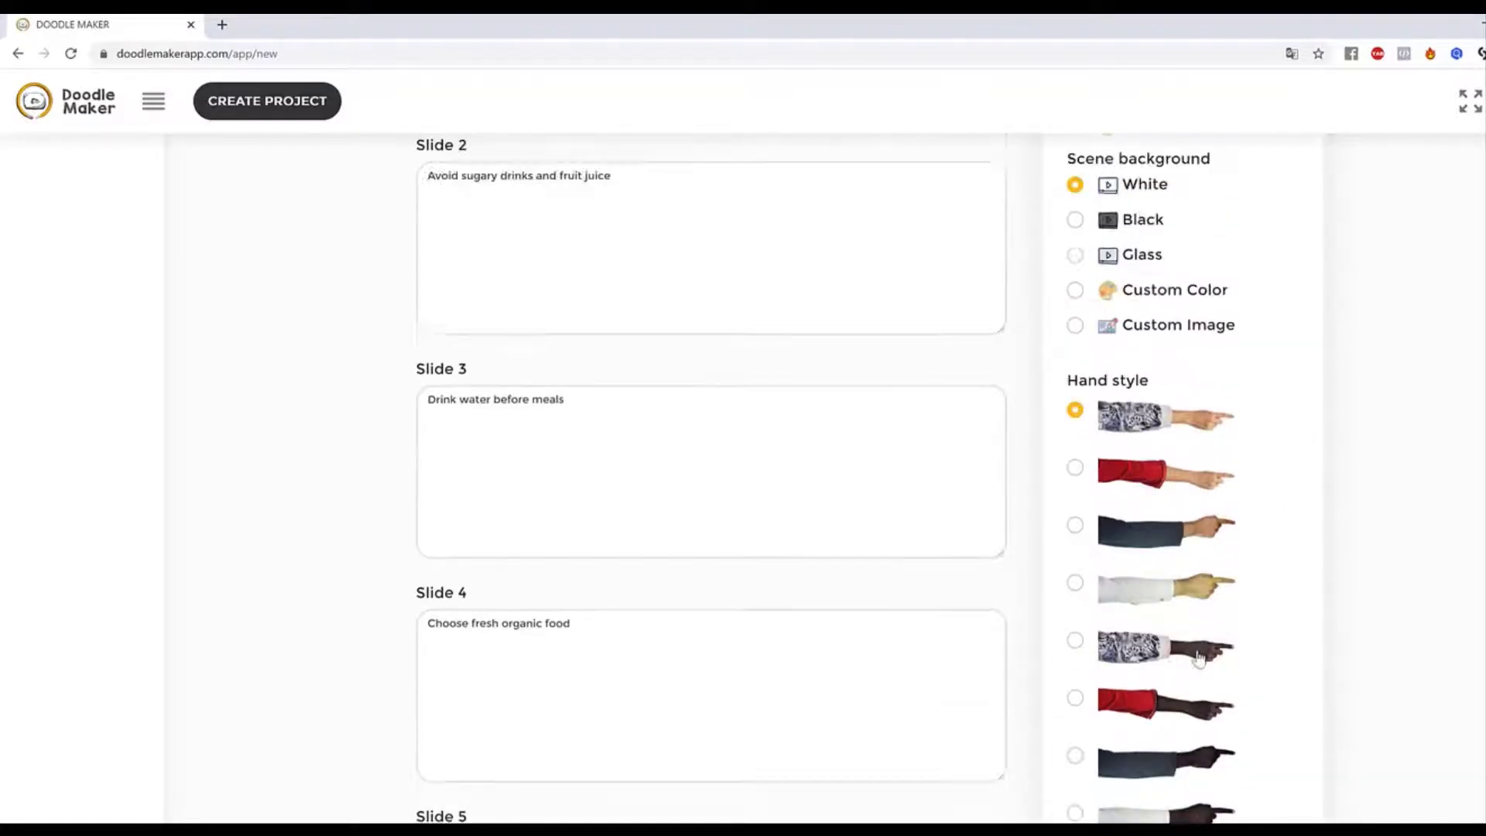
scroll(1344, 501, "down", 1)
scroll(1344, 482, "up", 6)
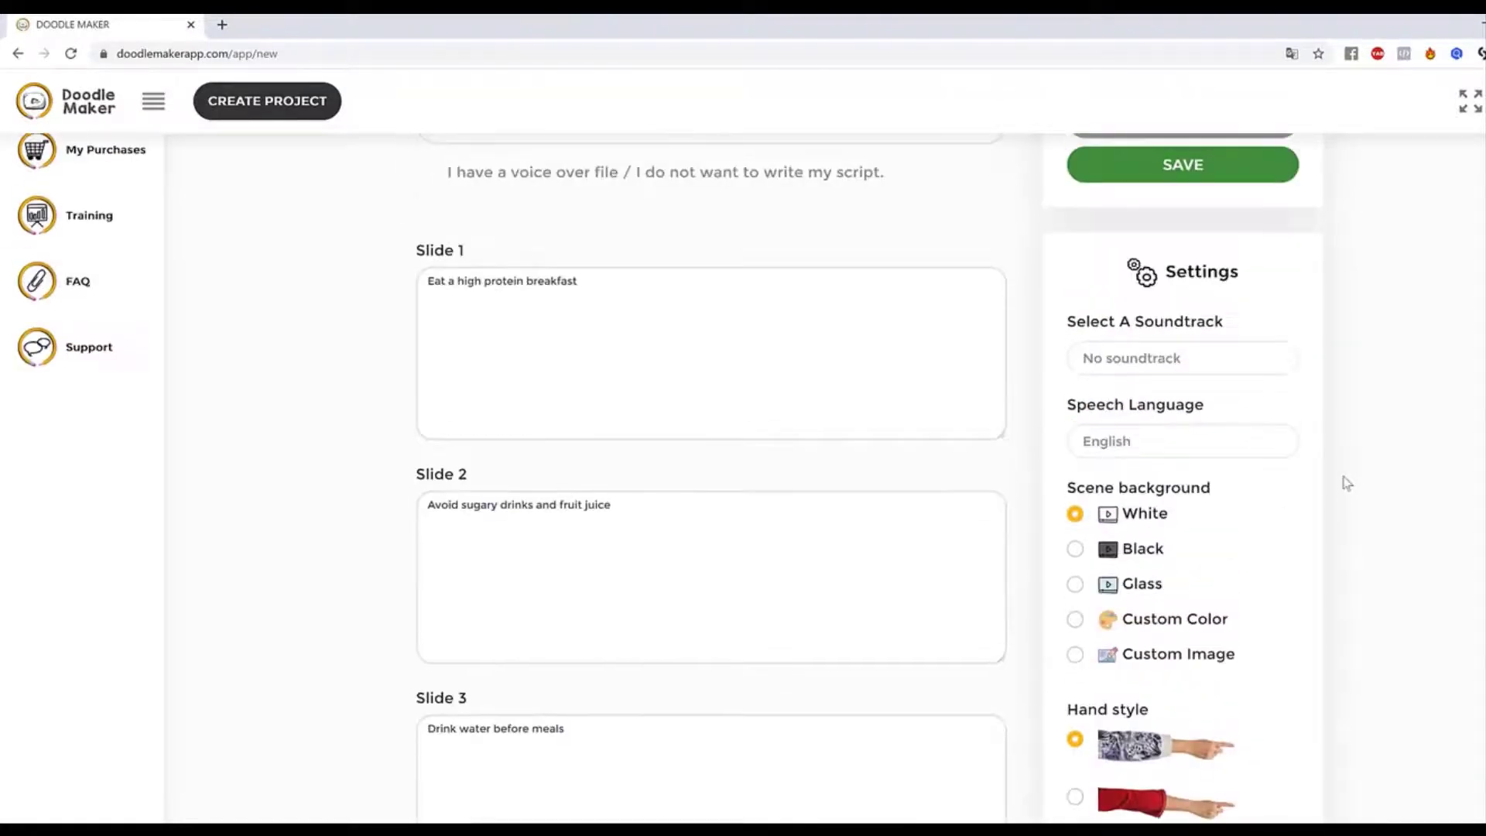
scroll(1299, 513, "up", 1)
left_click_drag(1085, 480, 1242, 487)
left_click(1441, 480)
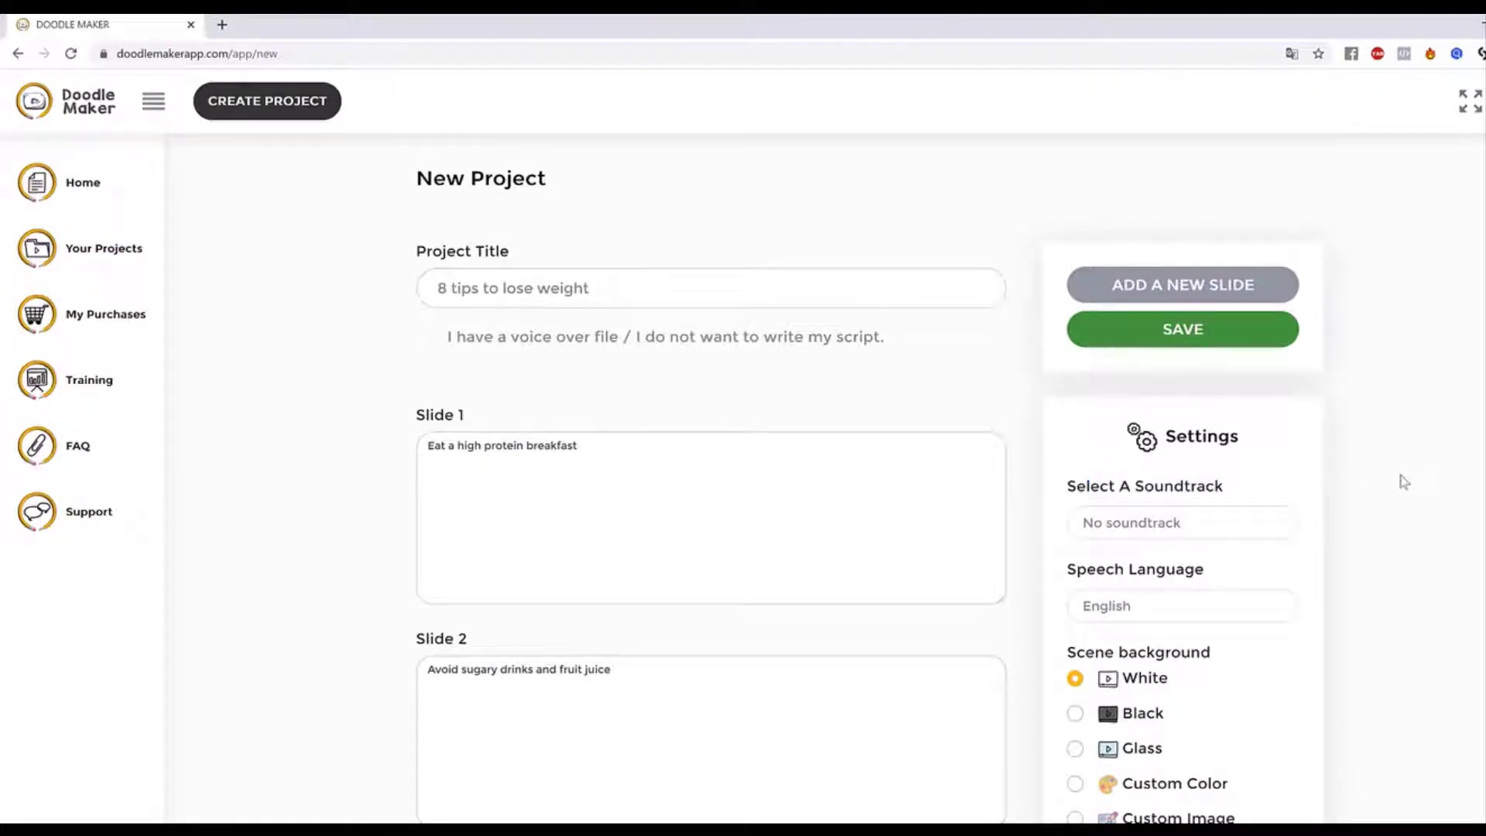
left_click_drag(1137, 575, 1145, 607)
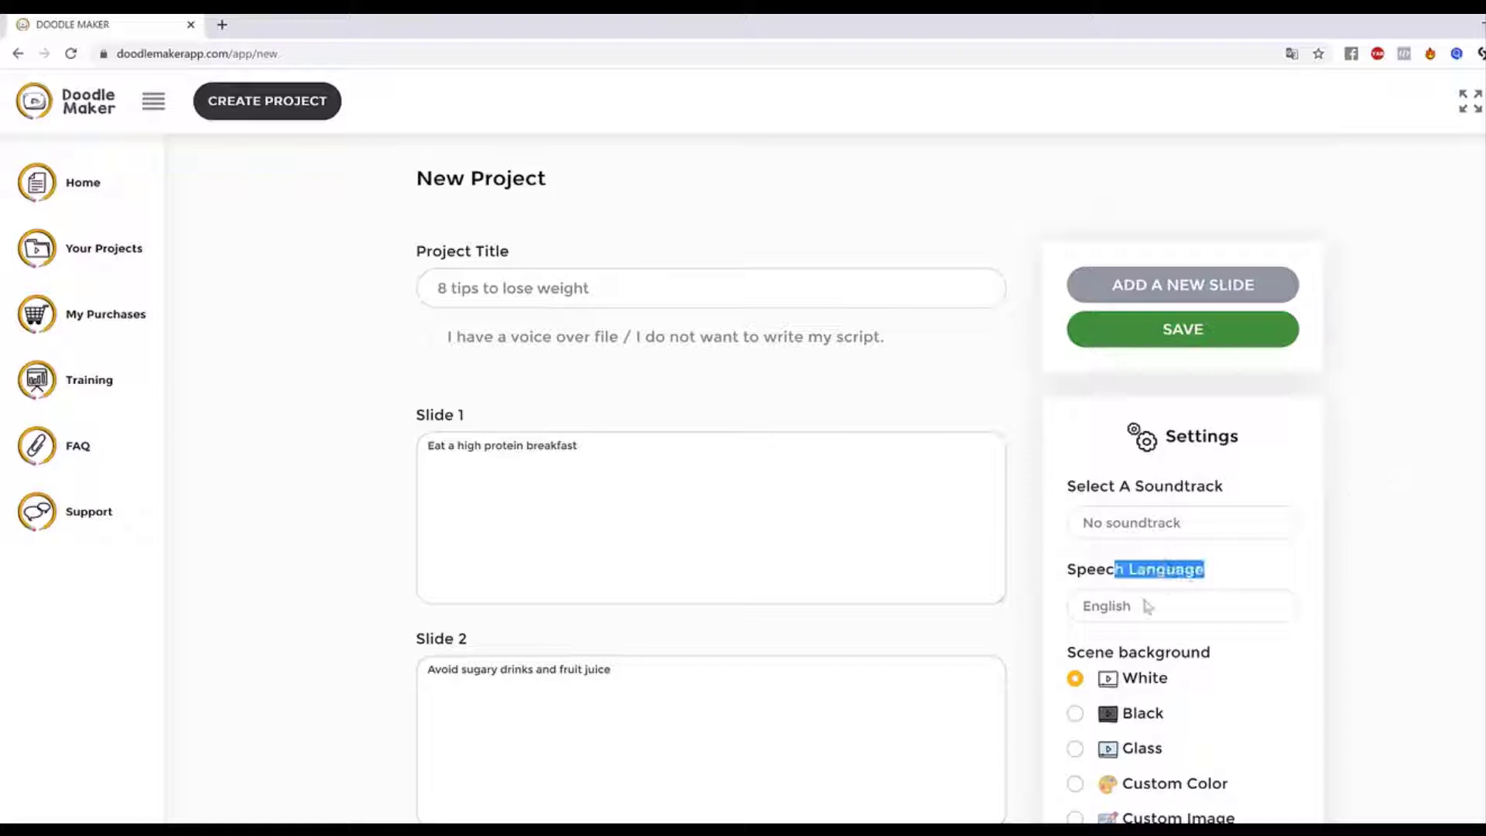
left_click(1146, 608)
left_click_drag(1291, 441, 1443, 442)
left_click(1460, 432)
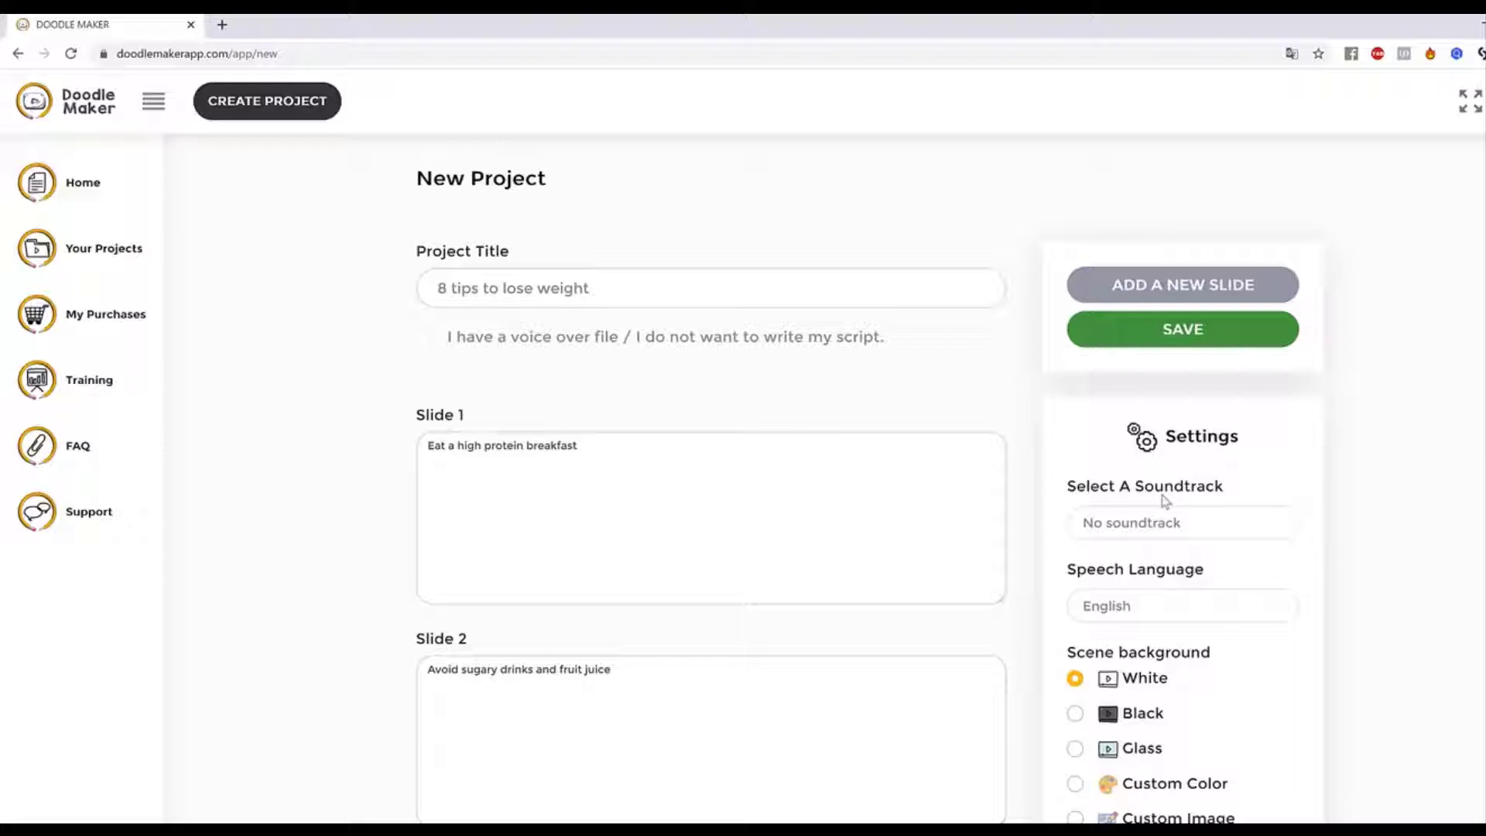
left_click(646, 458)
key("ctrl+a")
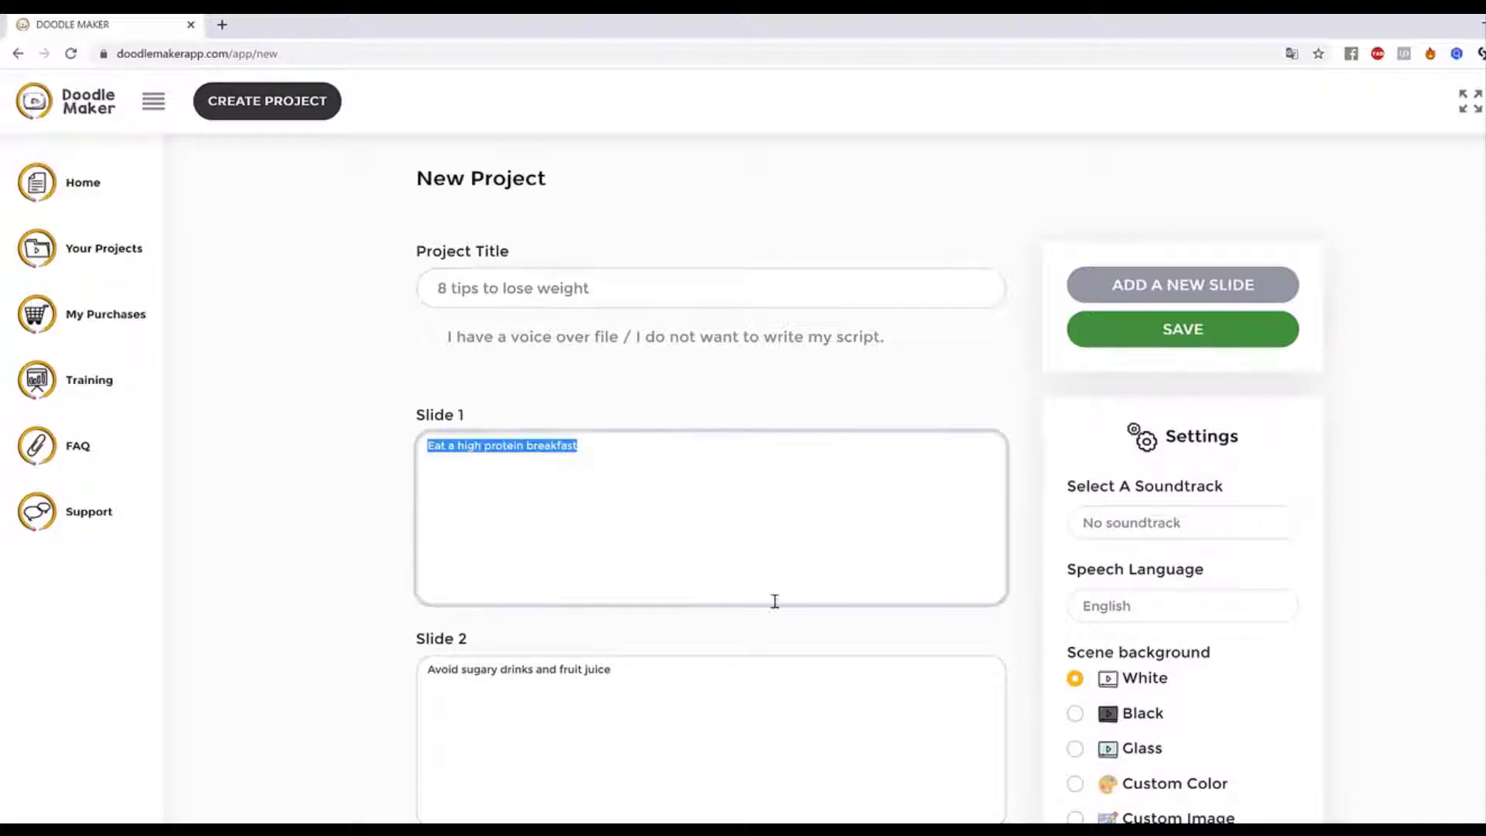
scroll(784, 669, "down", 5)
scroll(783, 666, "down", 3)
scroll(790, 673, "up", 10)
left_click(1476, 592)
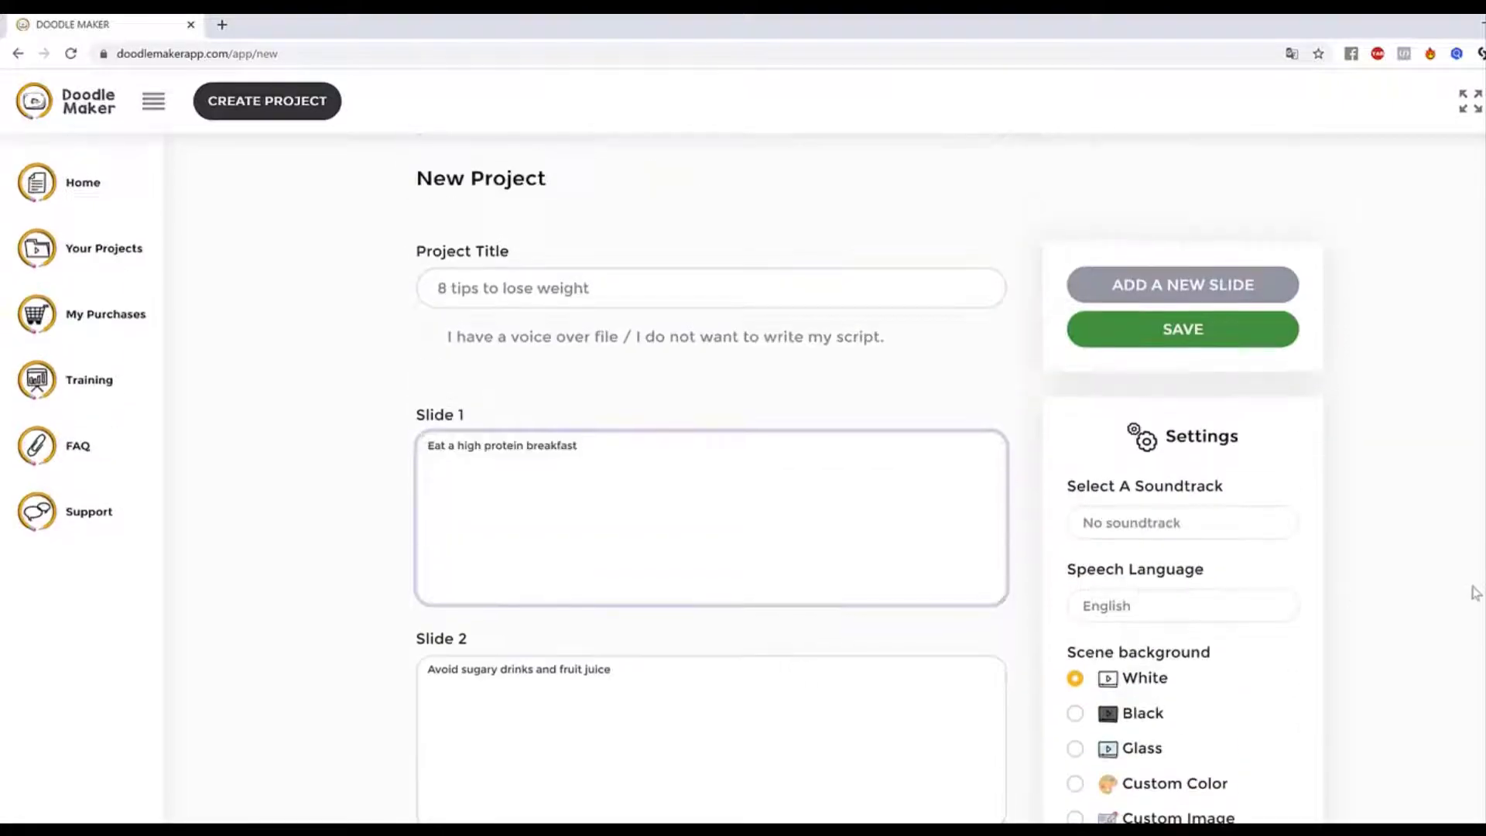
scroll(1467, 585, "down", 15)
scroll(1465, 582, "up", 12)
scroll(1465, 582, "up", 4)
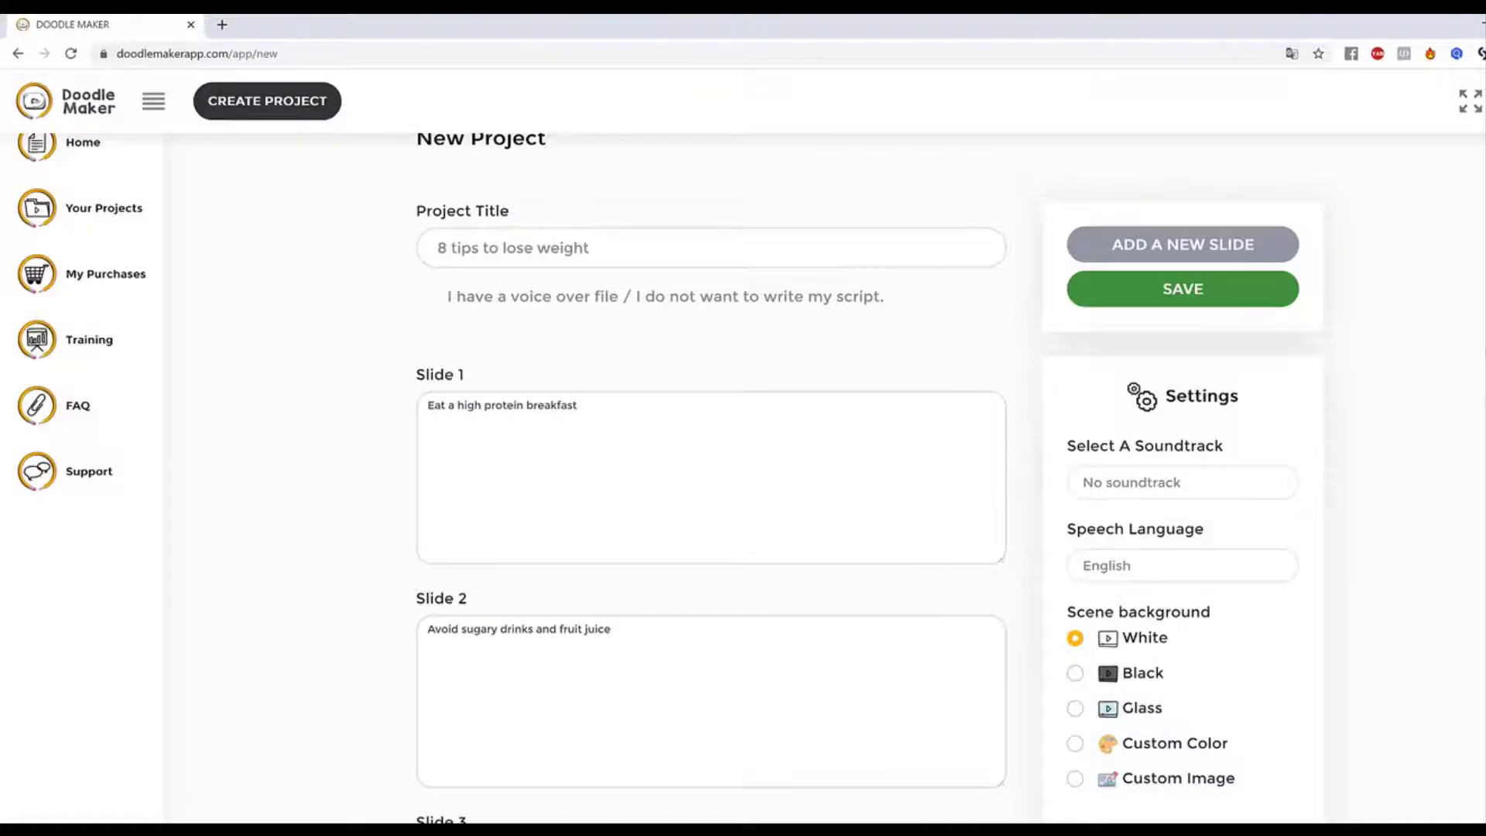
scroll(1262, 269, "down", 15)
scroll(1262, 269, "up", 15)
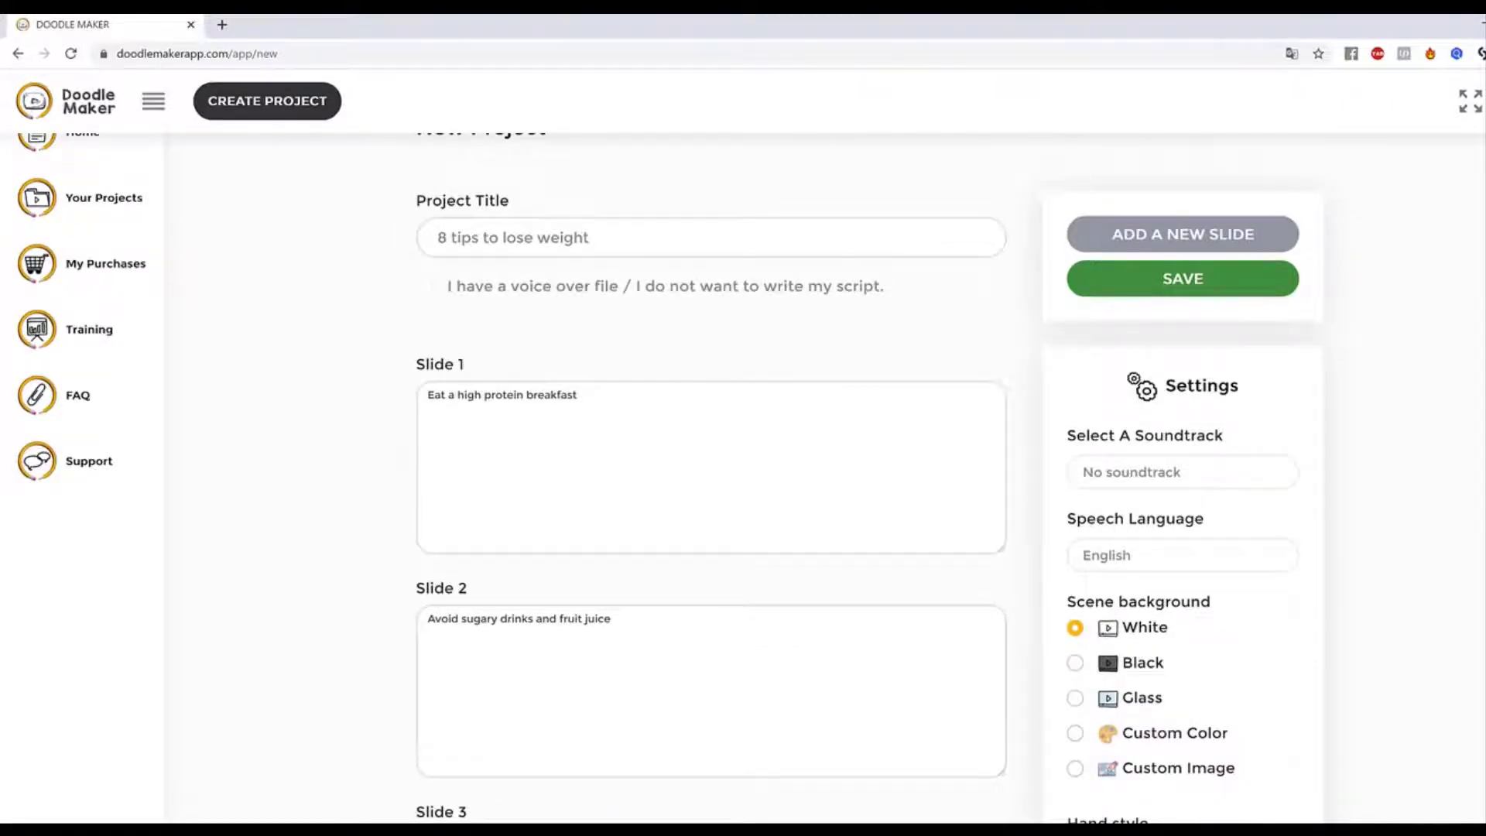
scroll(1208, 351, "down", 9)
scroll(1208, 350, "up", 10)
Save the script, then enlarge slide 1's fork and knife and colour it dark red.
left_click(1208, 351)
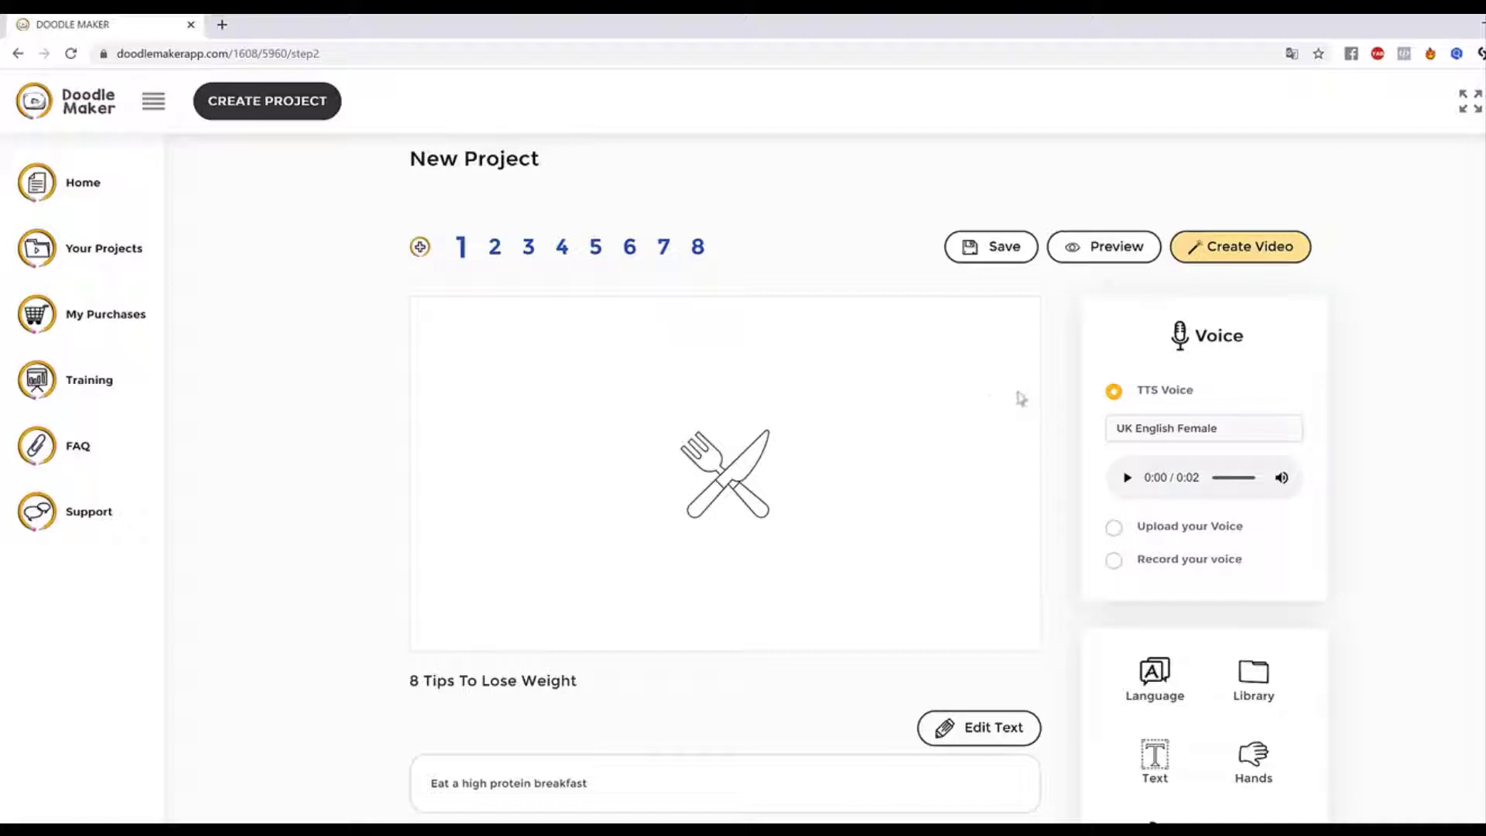
scroll(571, 637, "down", 2)
scroll(696, 557, "up", 2)
left_click(752, 487)
left_click_drag(778, 537, 827, 581)
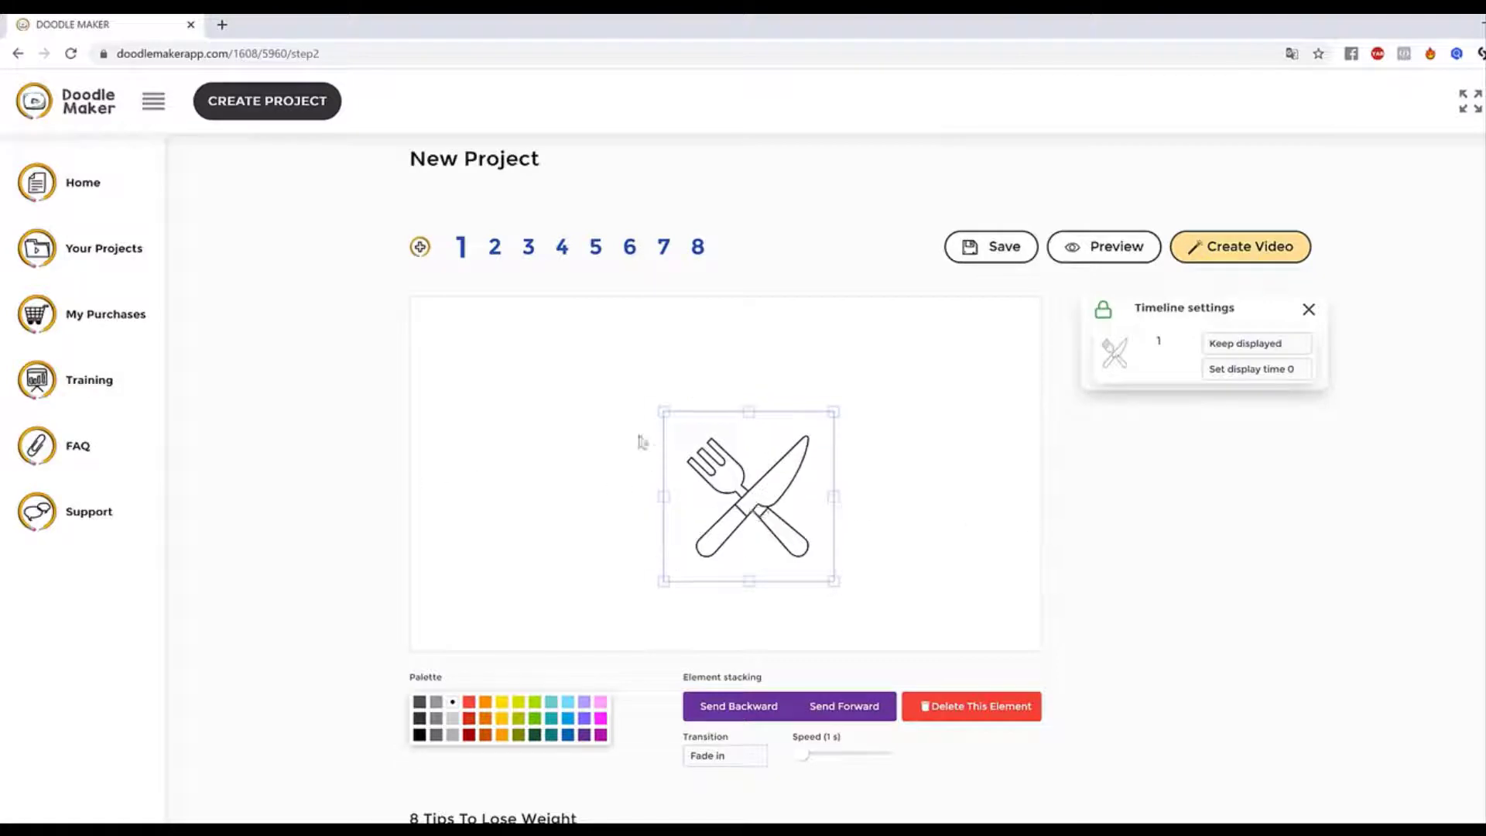
left_click_drag(654, 405, 621, 372)
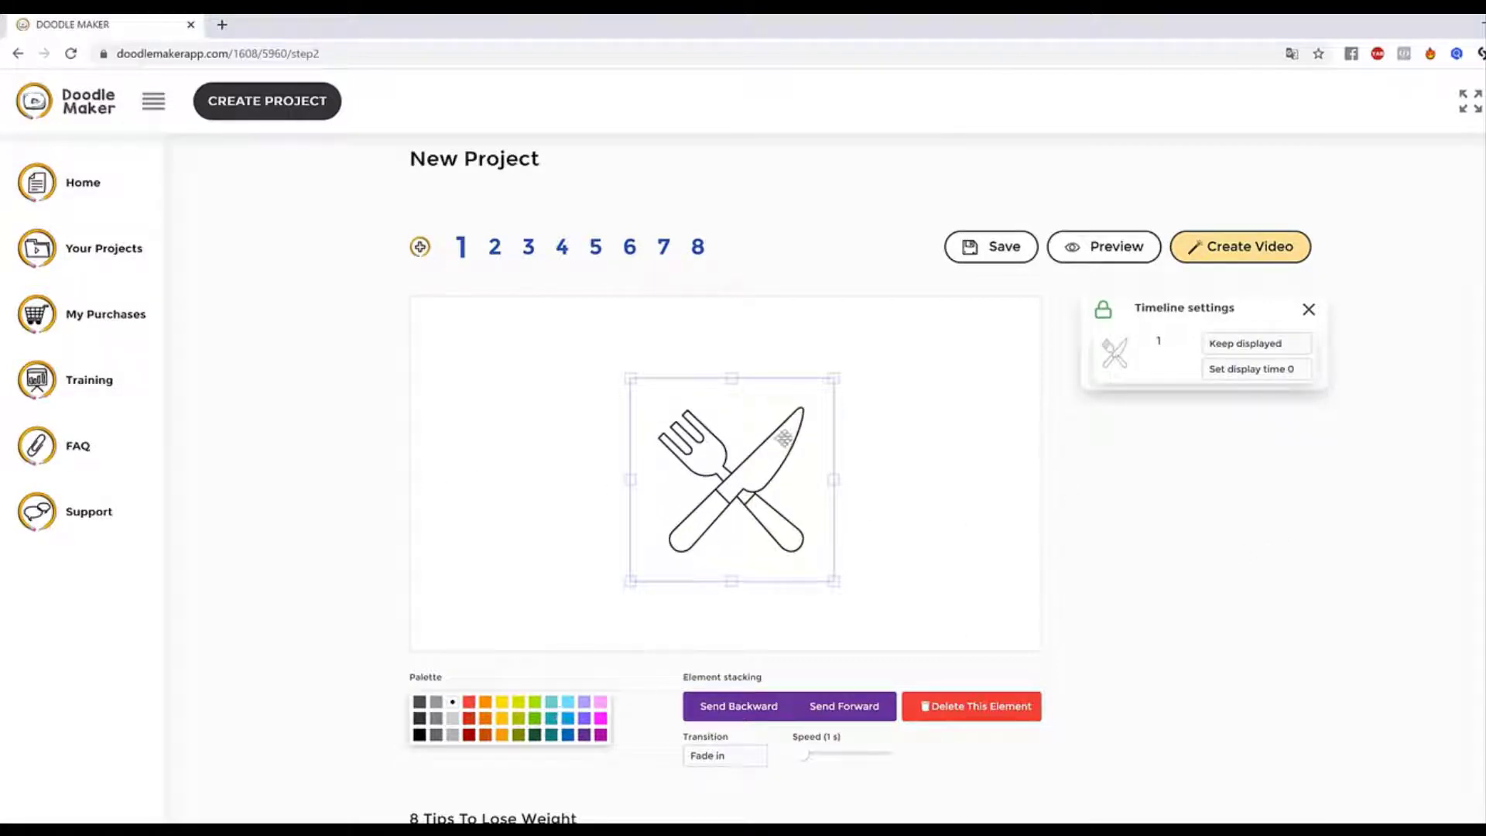
left_click(469, 735)
On slide 2, enlarge the character, colour the cup red, and colour and enlarge the cocktail blue.
left_click(494, 249)
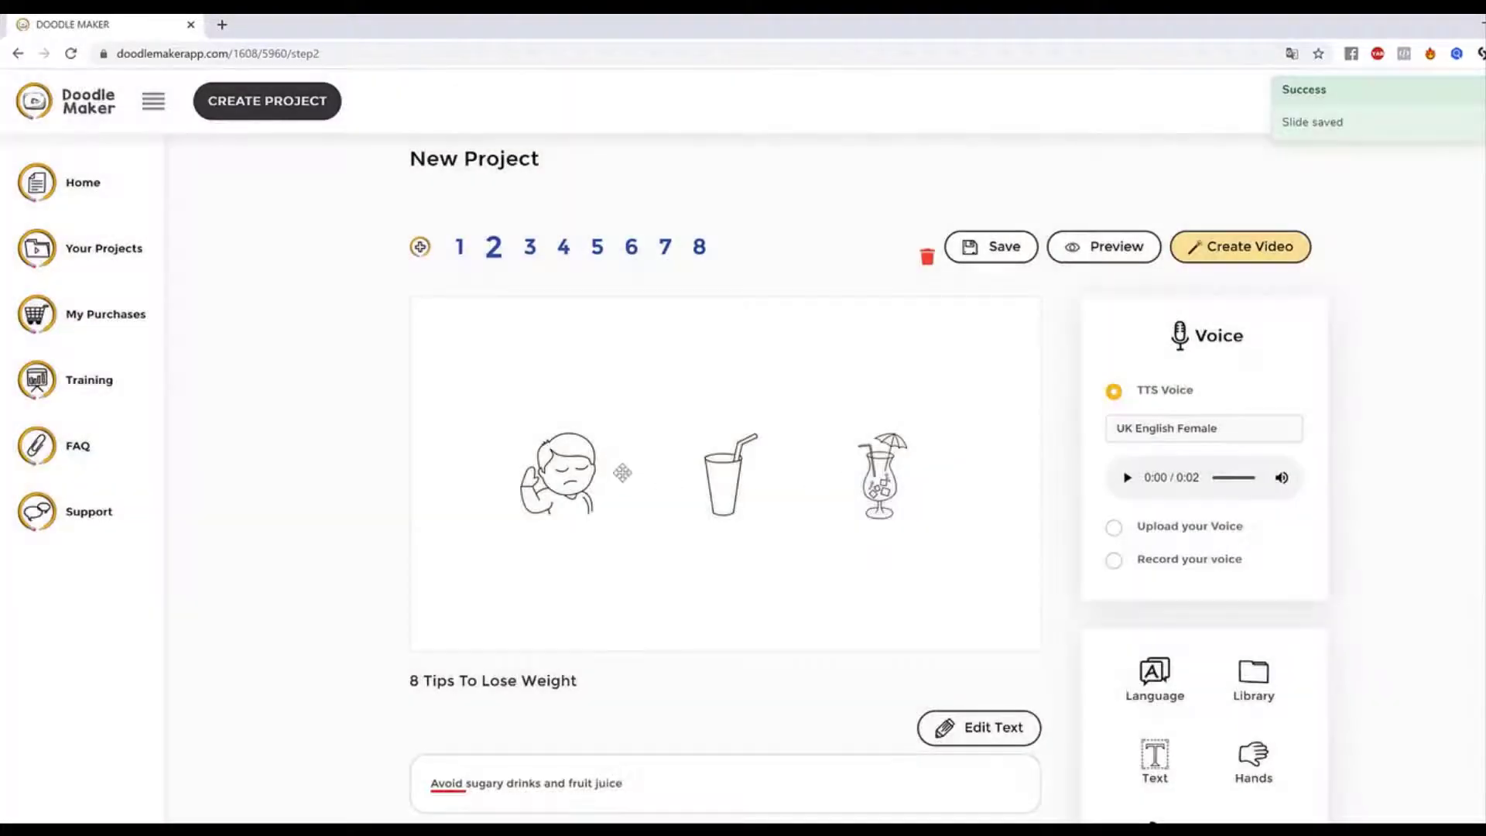
left_click(619, 472)
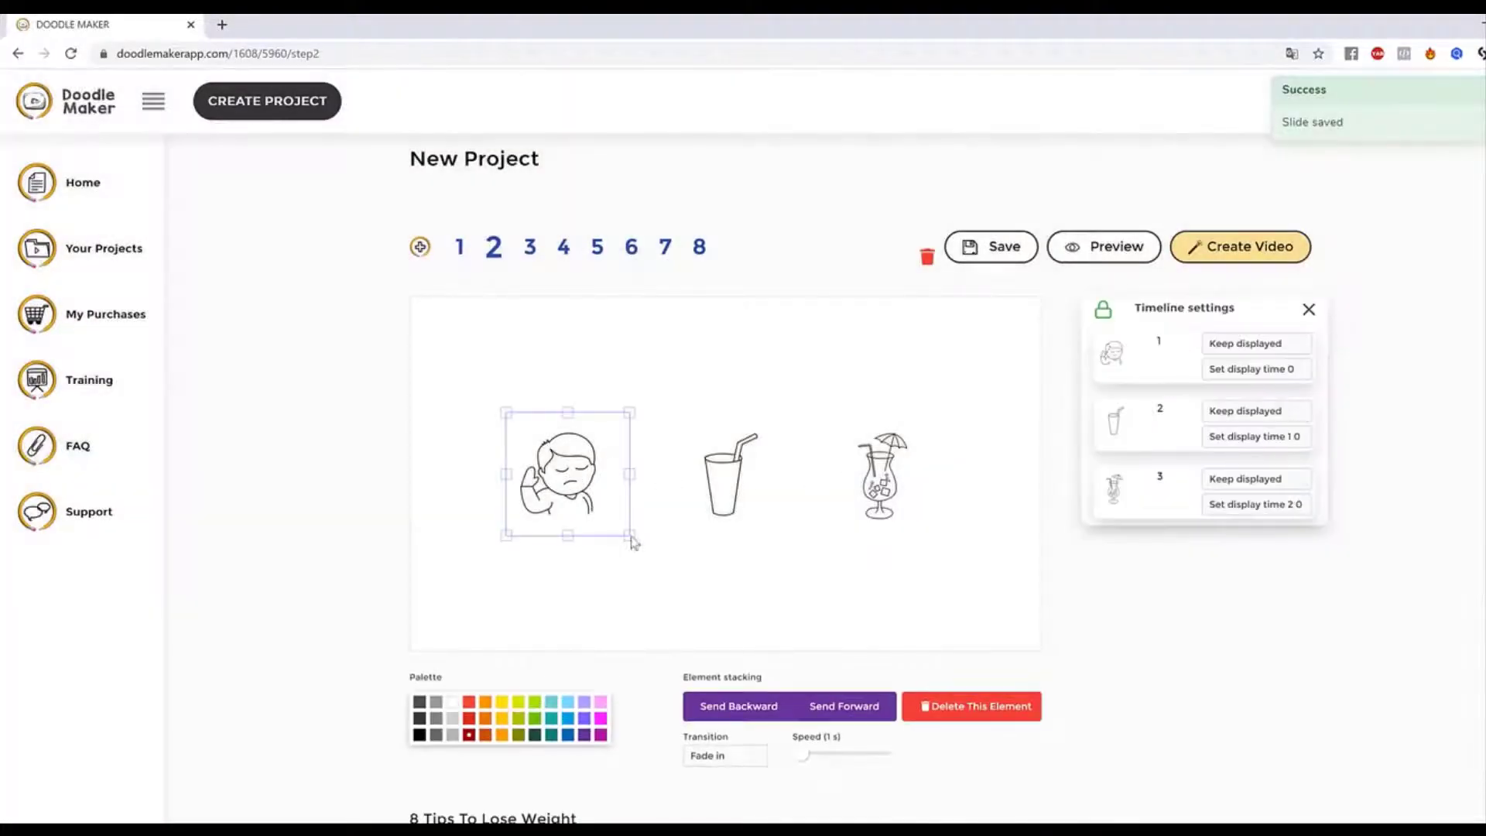
left_click_drag(630, 539, 656, 572)
left_click(725, 480)
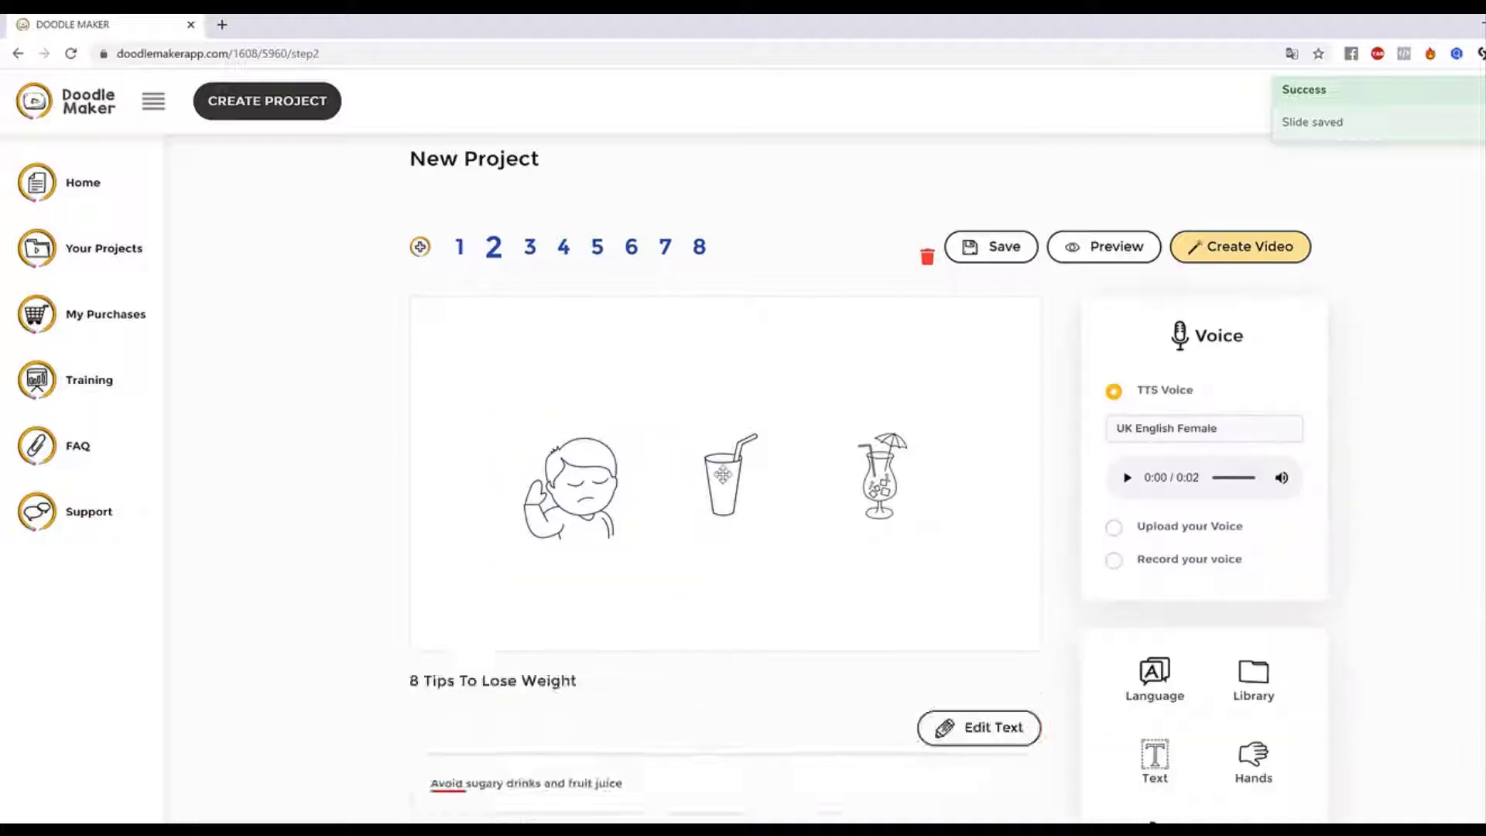
left_click(469, 718)
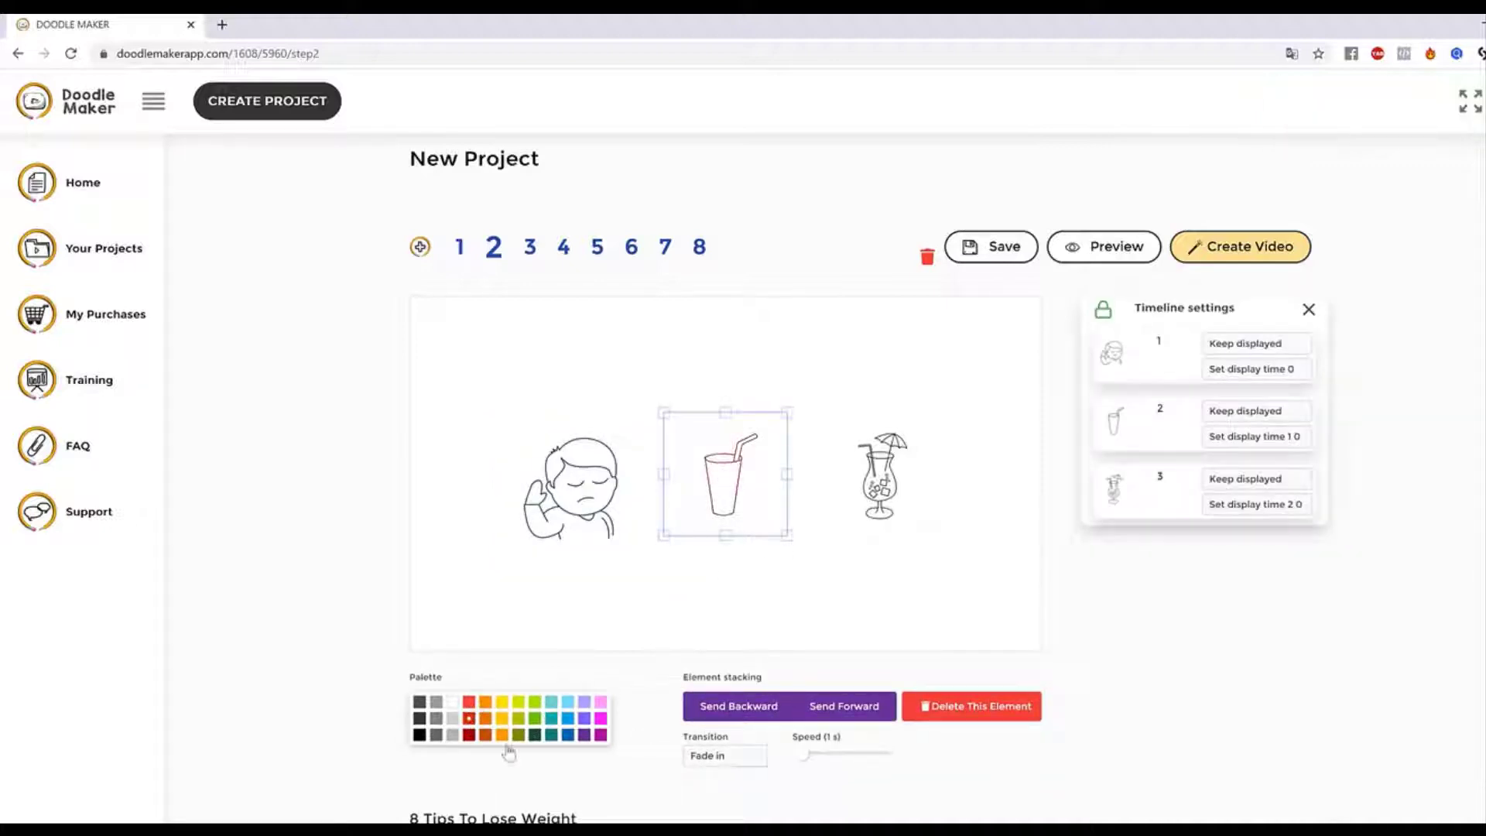
left_click(887, 448)
left_click(568, 735)
mouse_move(951, 571)
left_mouse_down()
mouse_move(933, 533)
mouse_move(958, 570)
left_mouse_up()
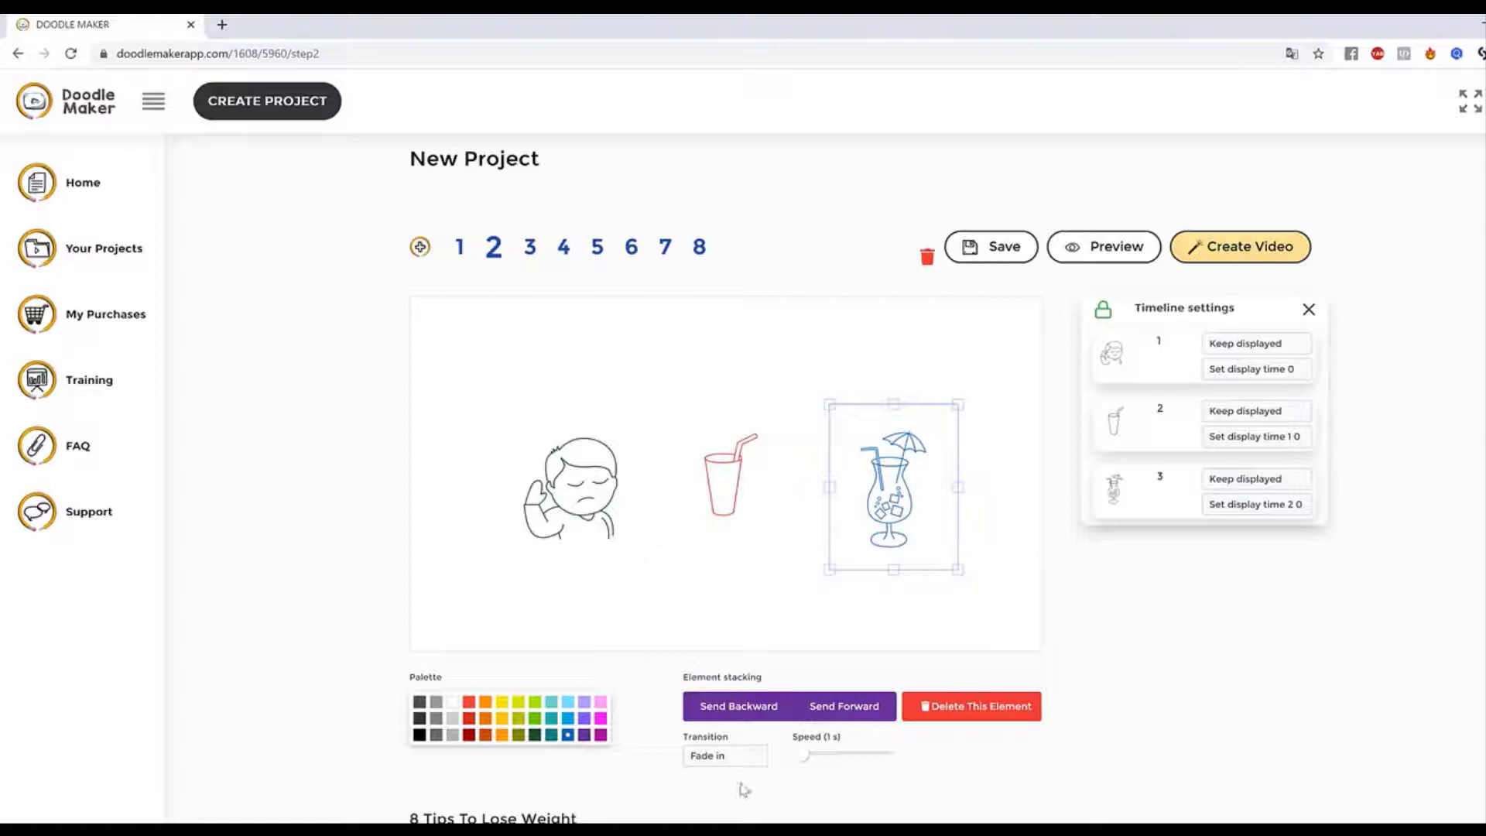
Set the cup's entrance transition to Slide from bottom.
left_click(733, 755)
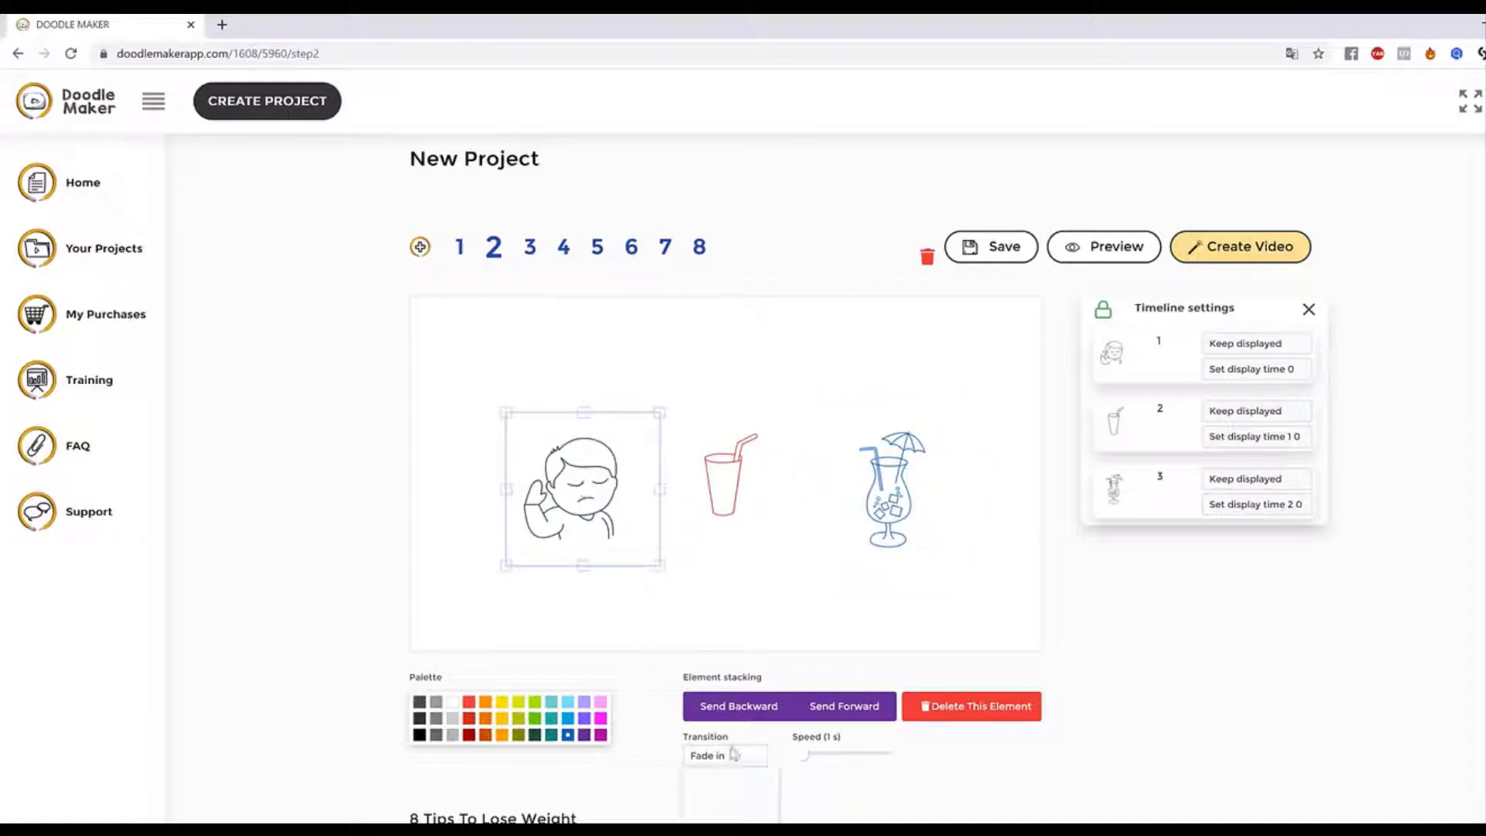
left_click(702, 766)
left_click(705, 765)
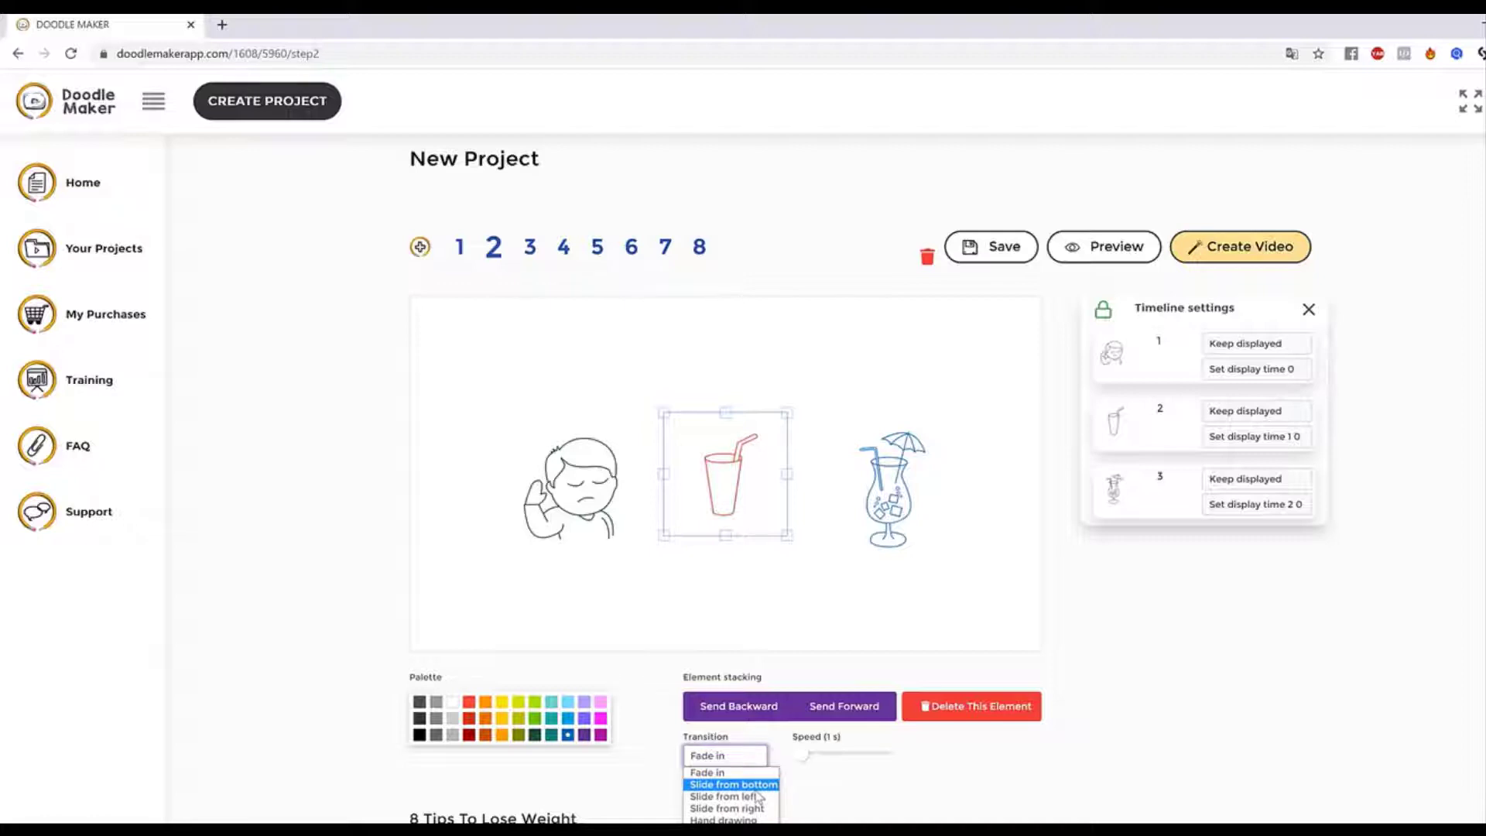
left_click(759, 791)
Reselect the cocktail glass and review element 1's keep-displayed and display time options, leaving them unchanged.
left_click(919, 520)
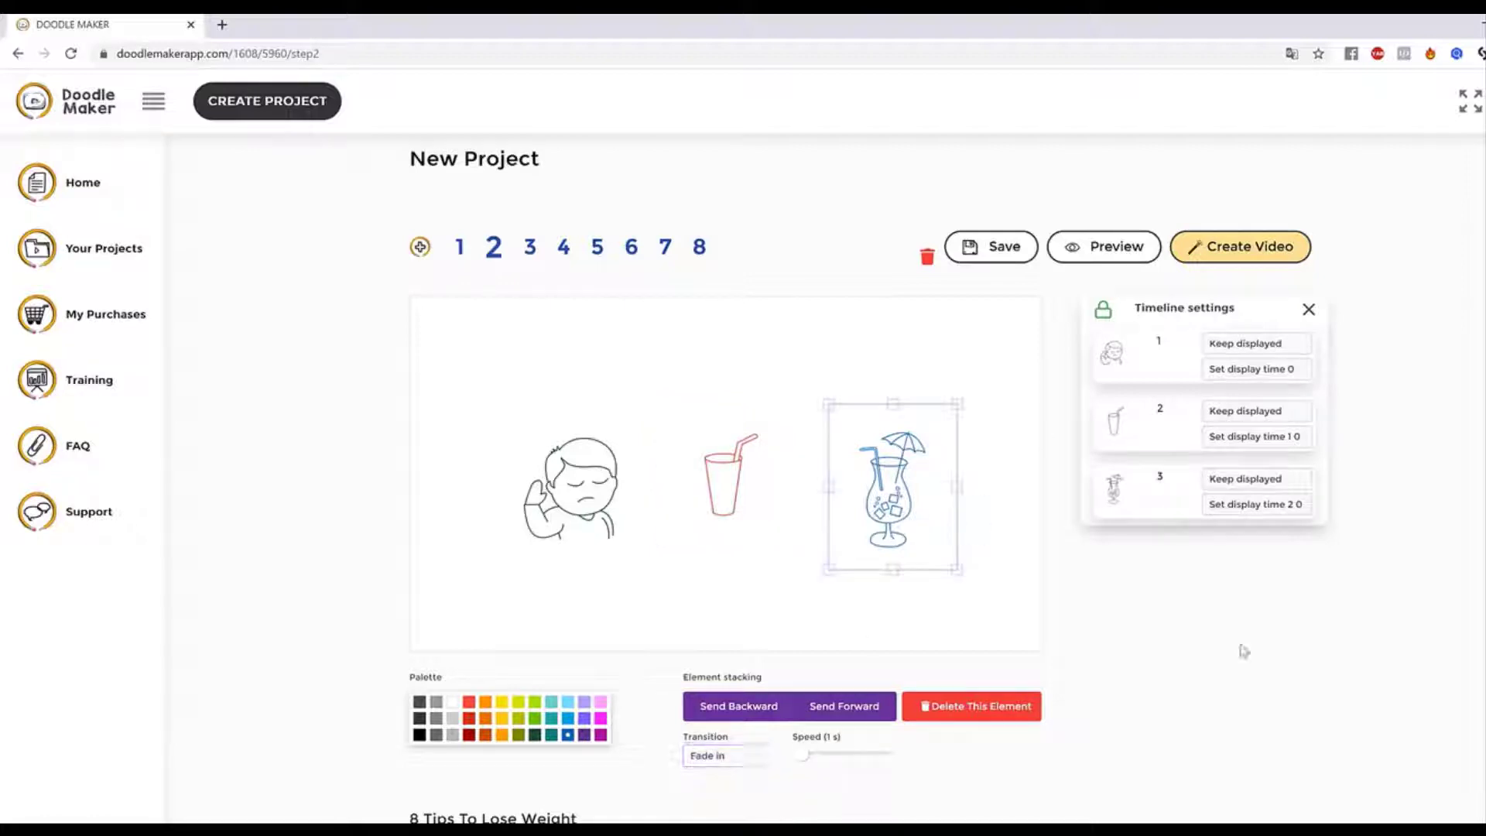
left_click(859, 644)
left_click(890, 534)
scroll(1267, 640, "down", 3)
scroll(1270, 640, "up", 3)
left_click(1273, 355)
left_click(1386, 354)
left_click(1272, 369)
left_click(1418, 480)
left_click(1261, 348)
left_click(1450, 430)
Set slide 1's fork and knife transition to Hand drawing and preview the slide.
left_click(461, 248)
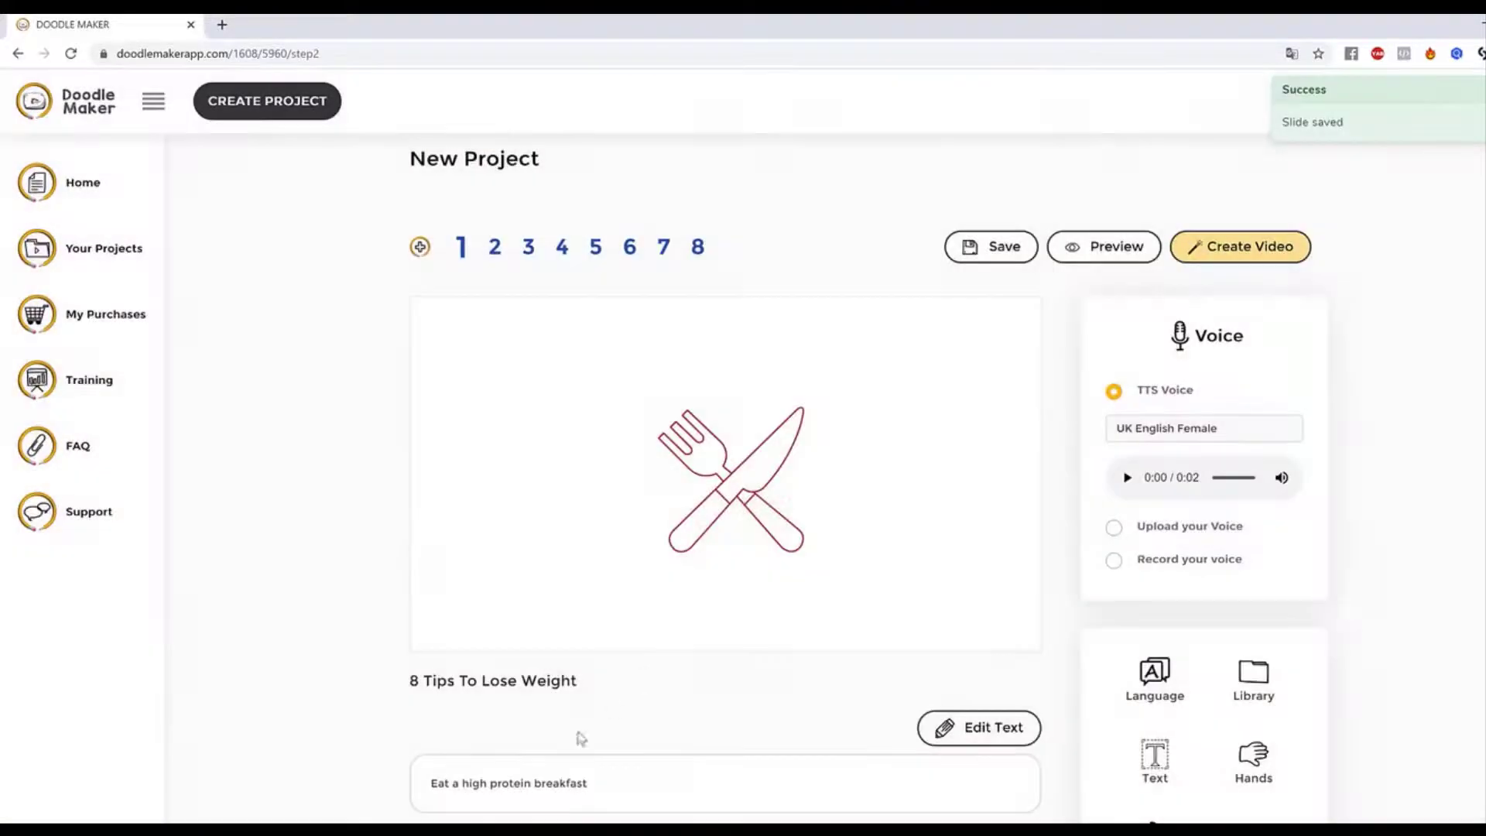
left_click(732, 461)
double_click(746, 769)
left_click(746, 762)
left_click(755, 819)
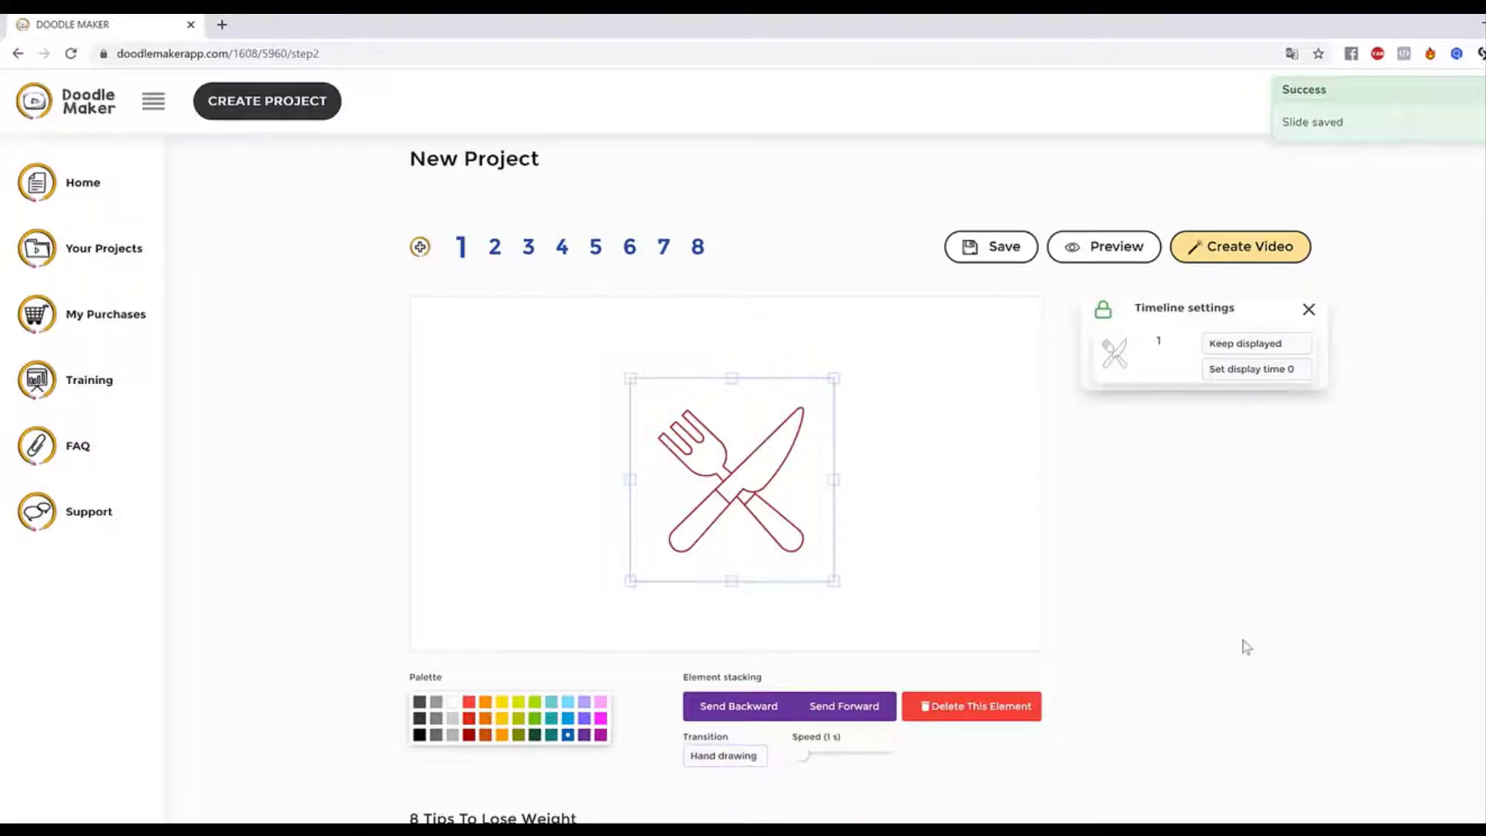
scroll(1244, 647, "down", 1)
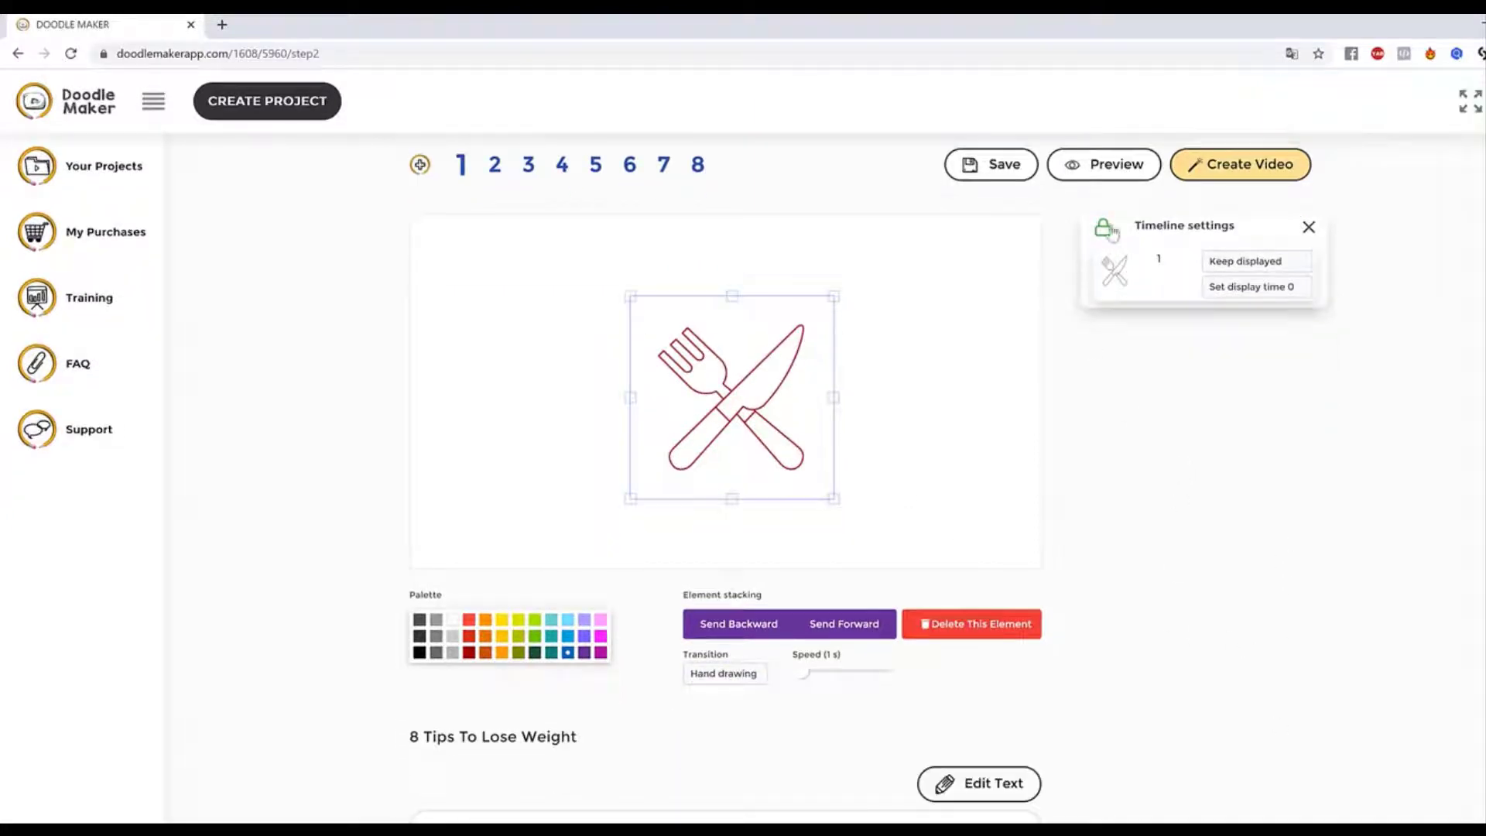
left_click(1123, 172)
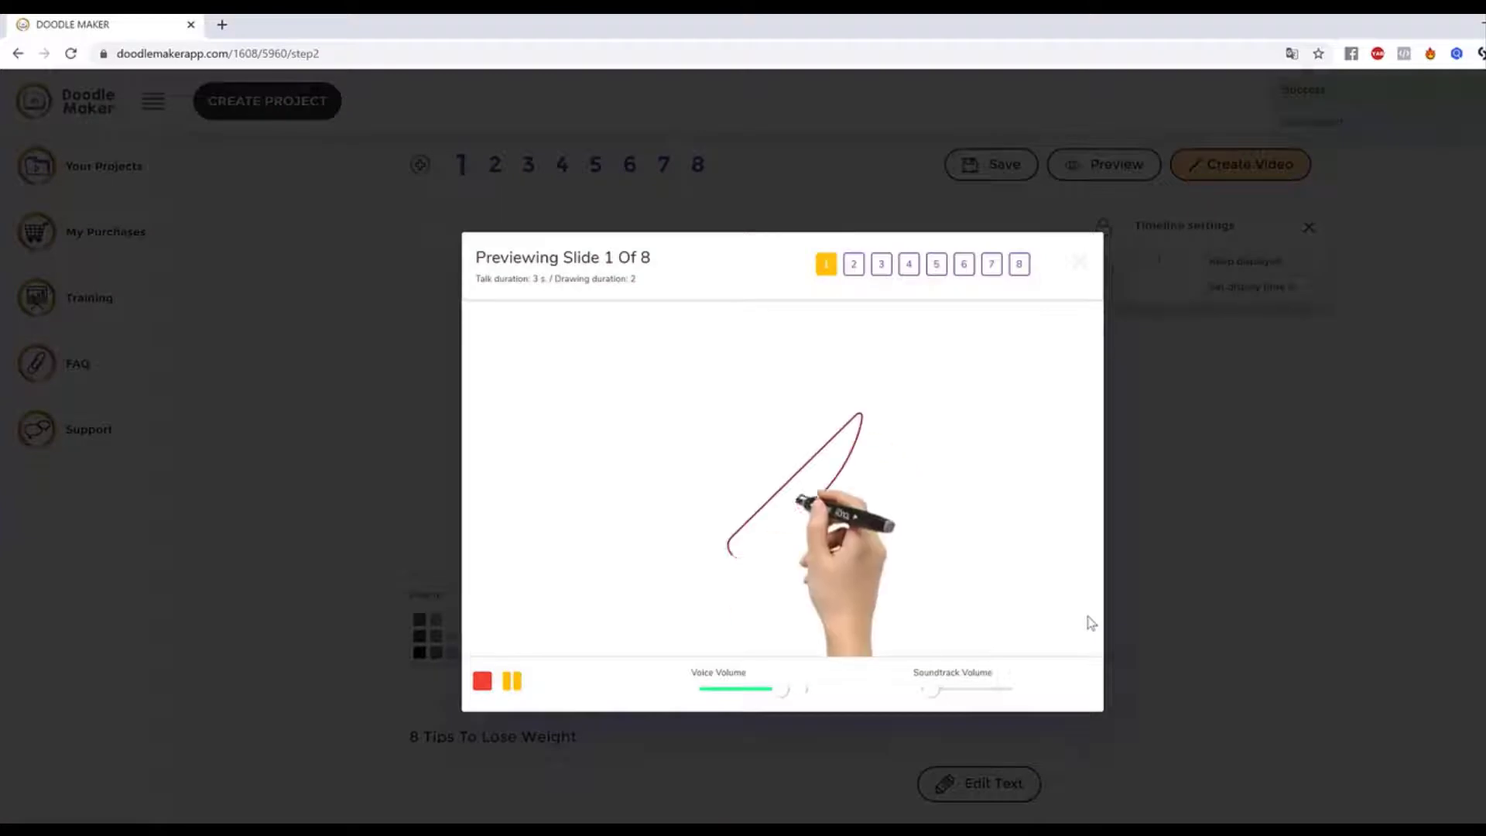
left_click(1320, 581)
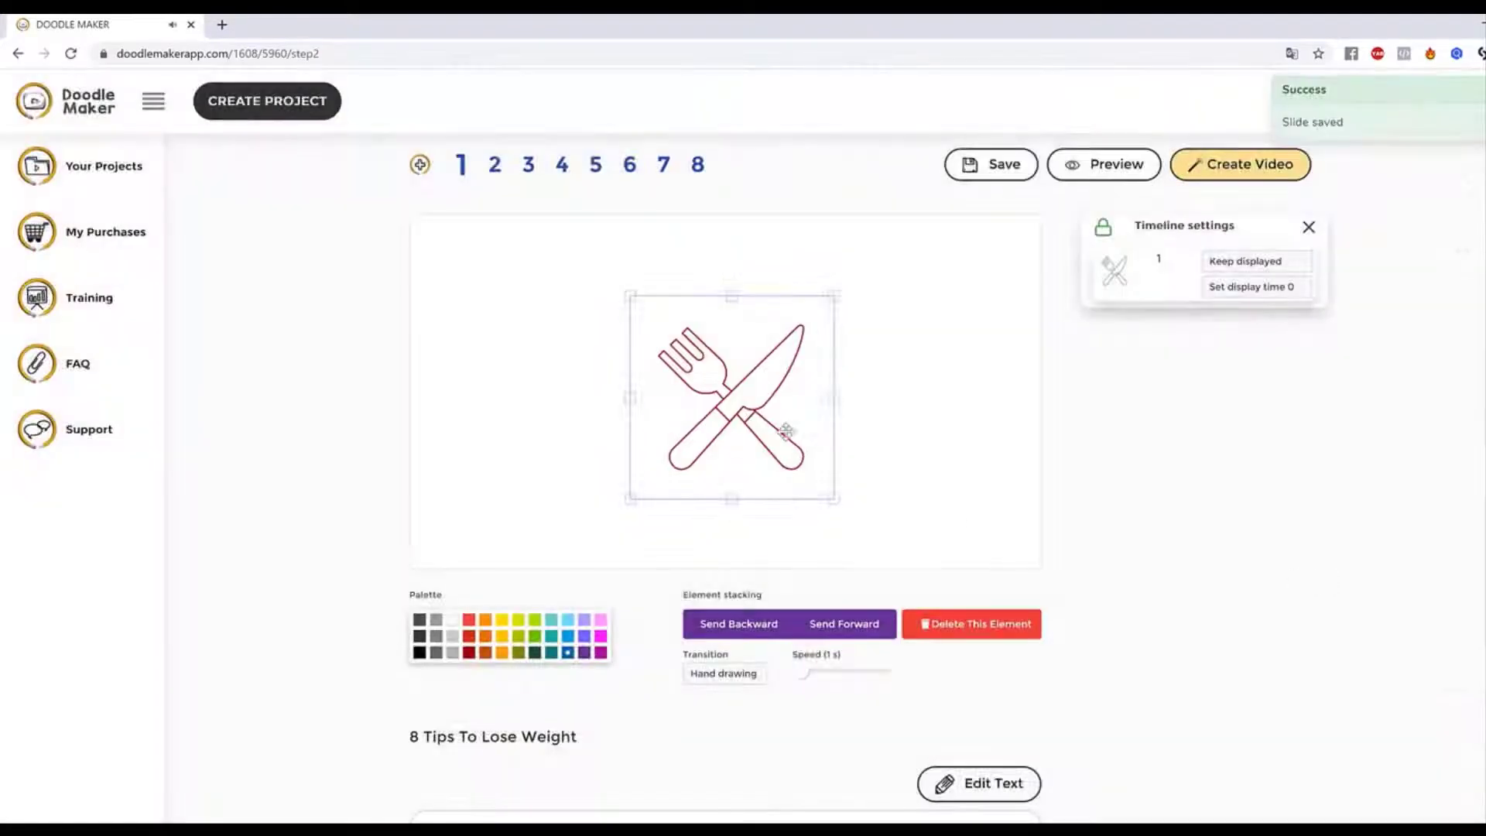
Preview slide 2 and set its narration voice to English UK - Harry (Male).
left_click(495, 165)
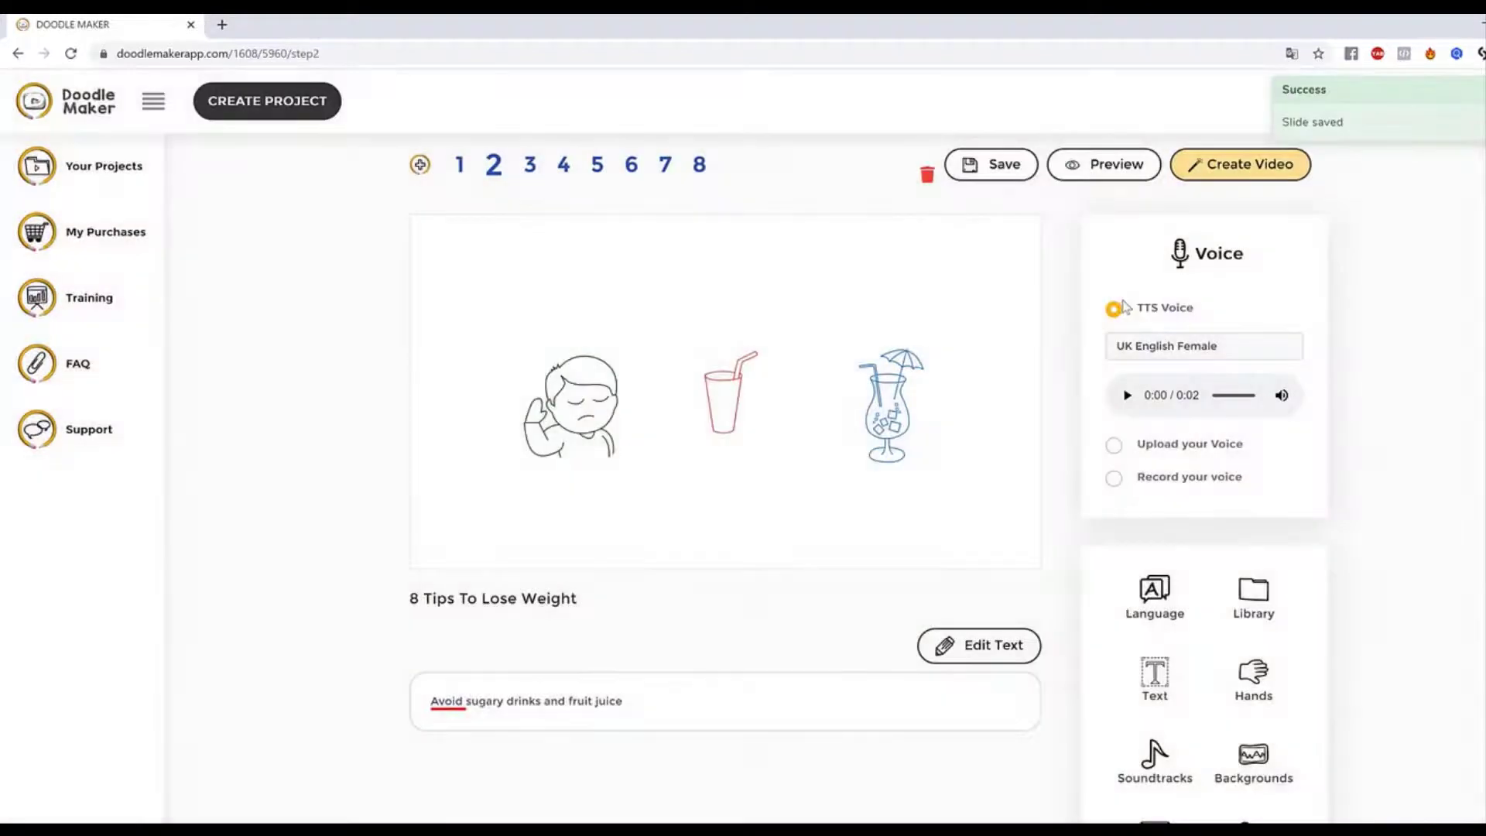
left_click(1112, 166)
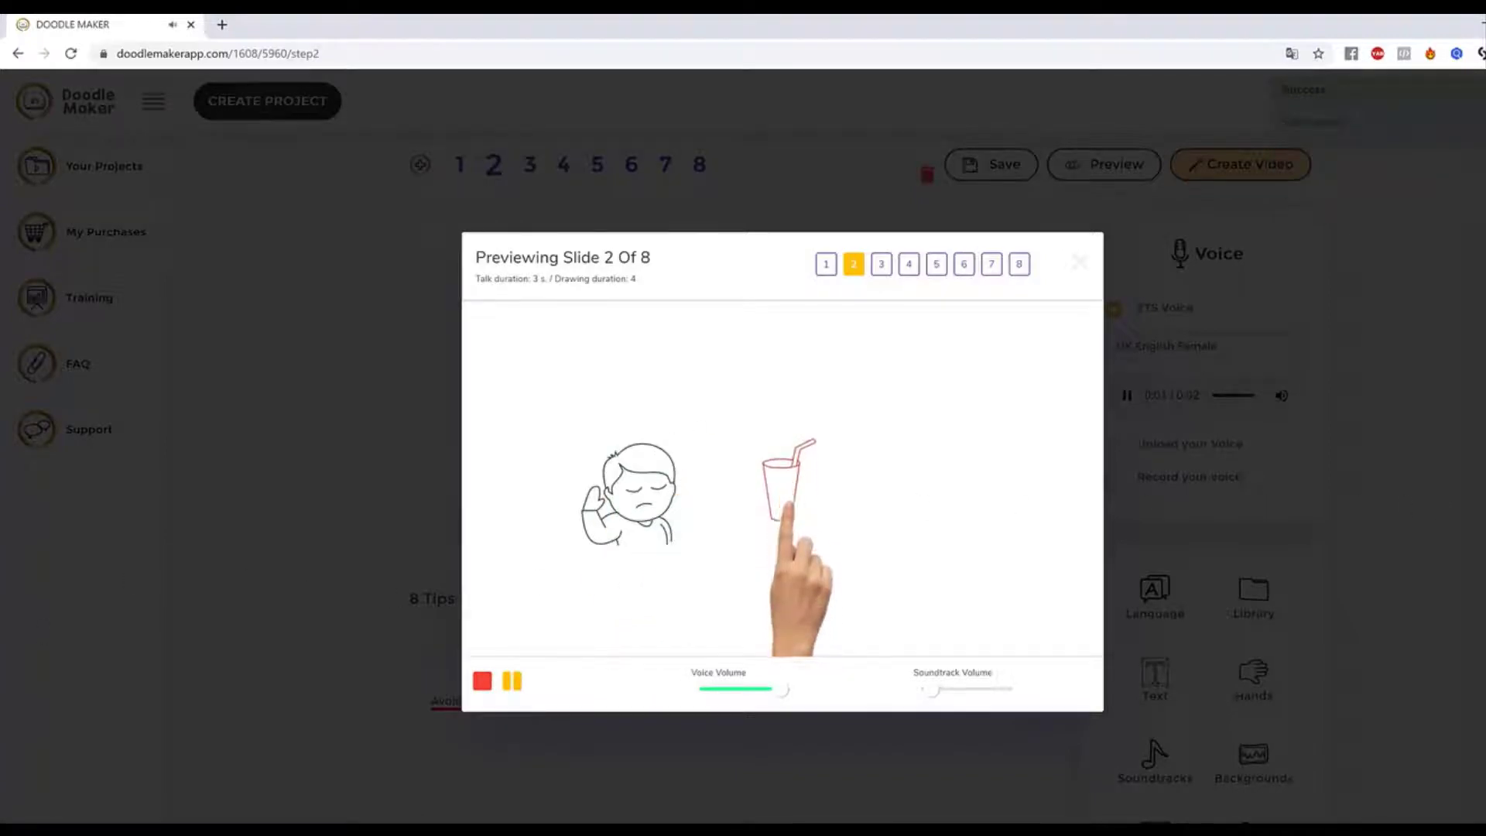
left_click(394, 557)
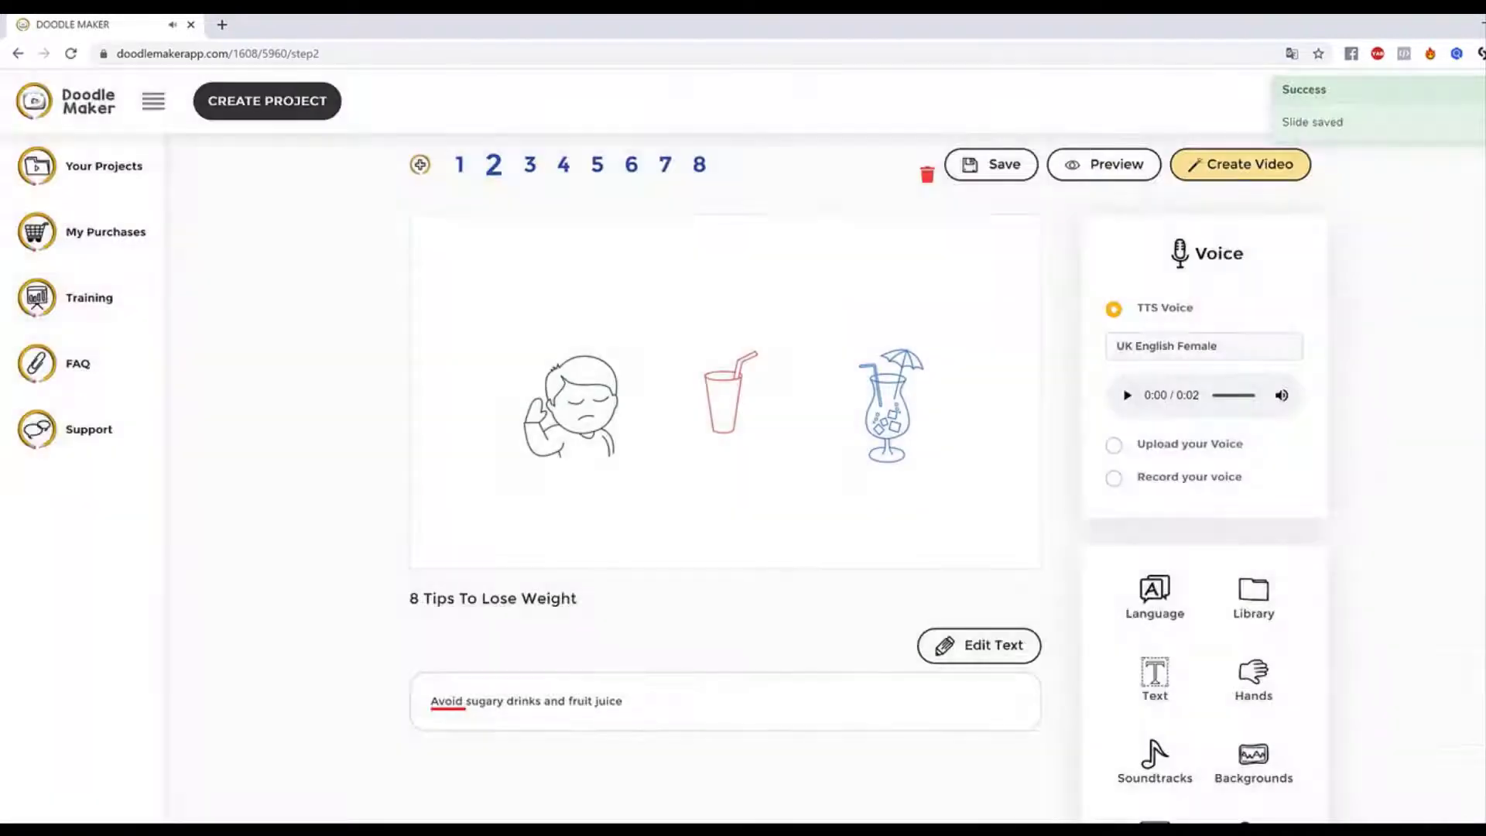
left_click(1278, 345)
scroll(1265, 596, "down", 2)
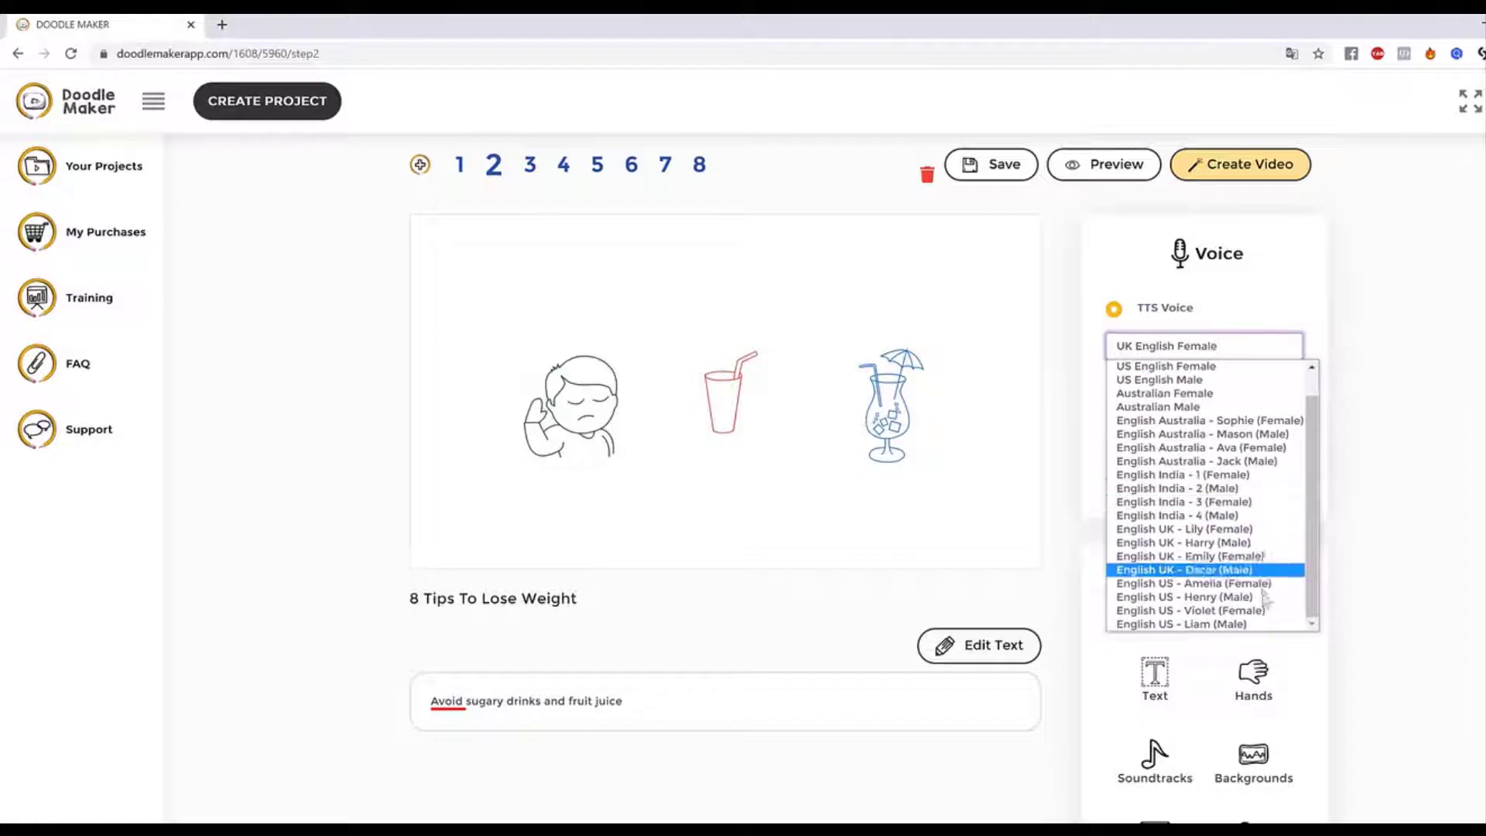
left_click(1223, 542)
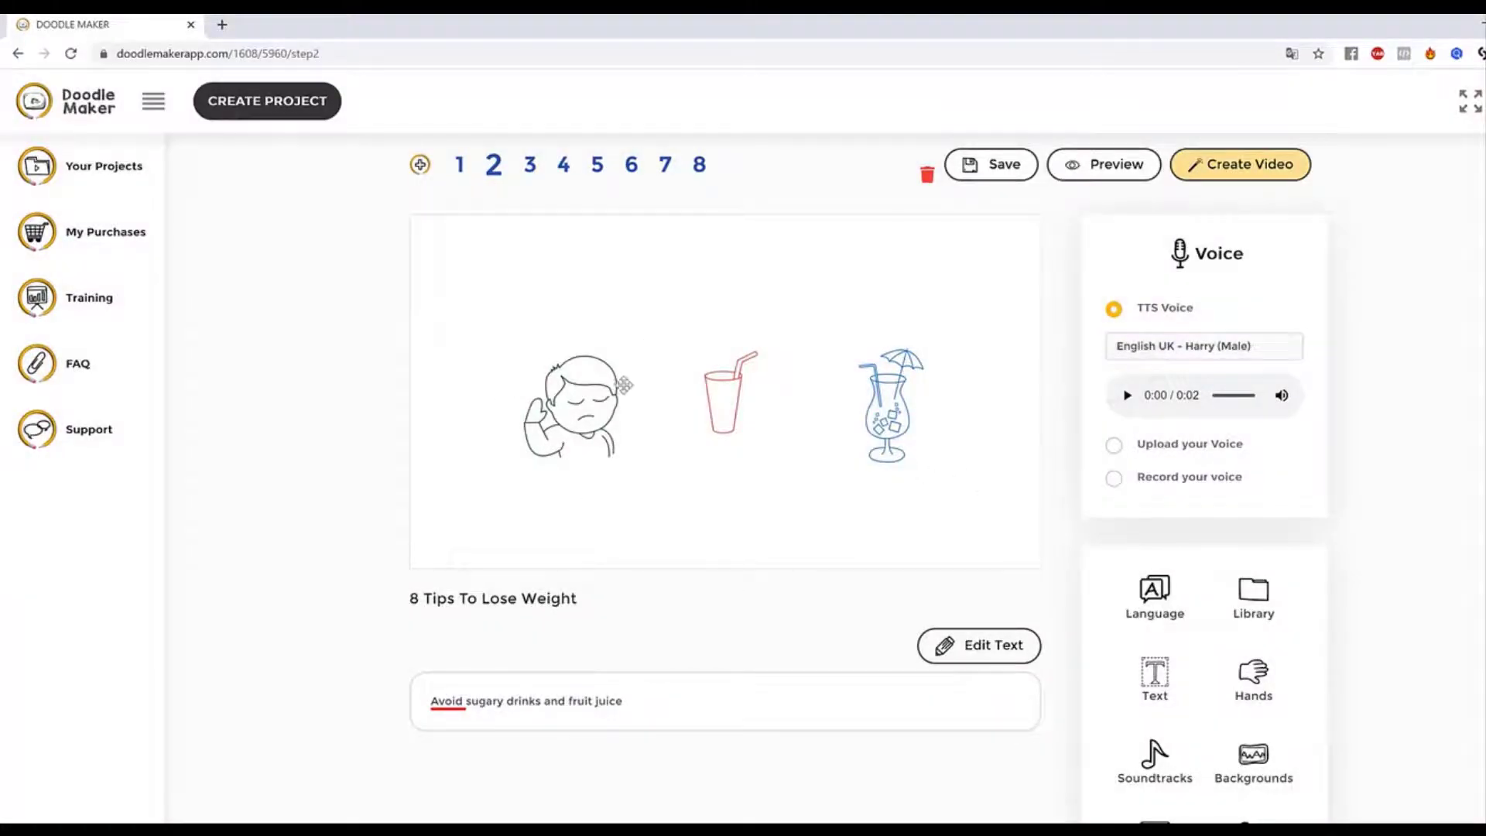
left_click(598, 396)
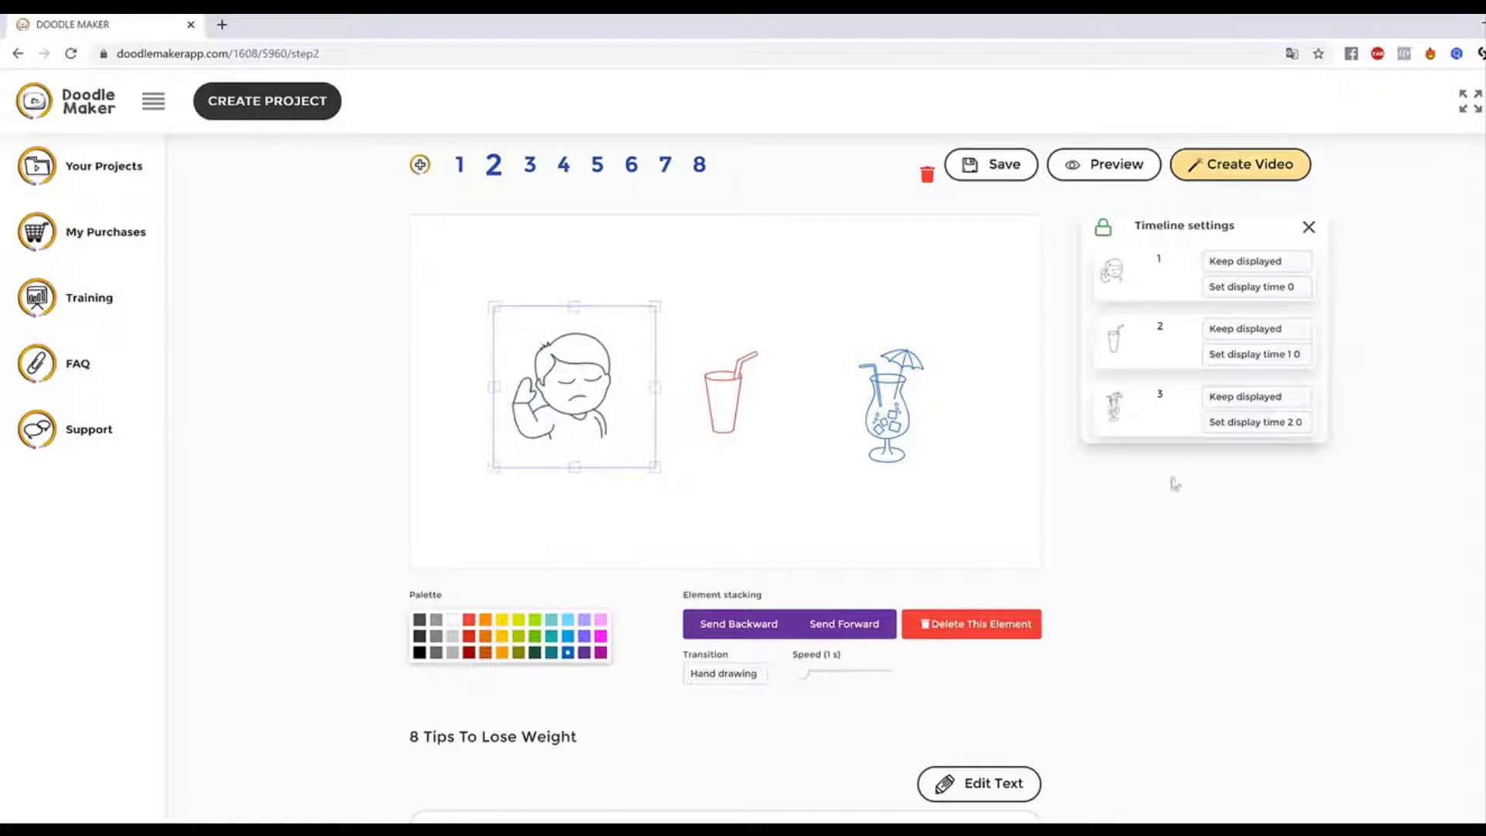
Navigate to slide 4 and enlarge its serving tray drawing.
left_click(563, 164)
left_click(630, 170)
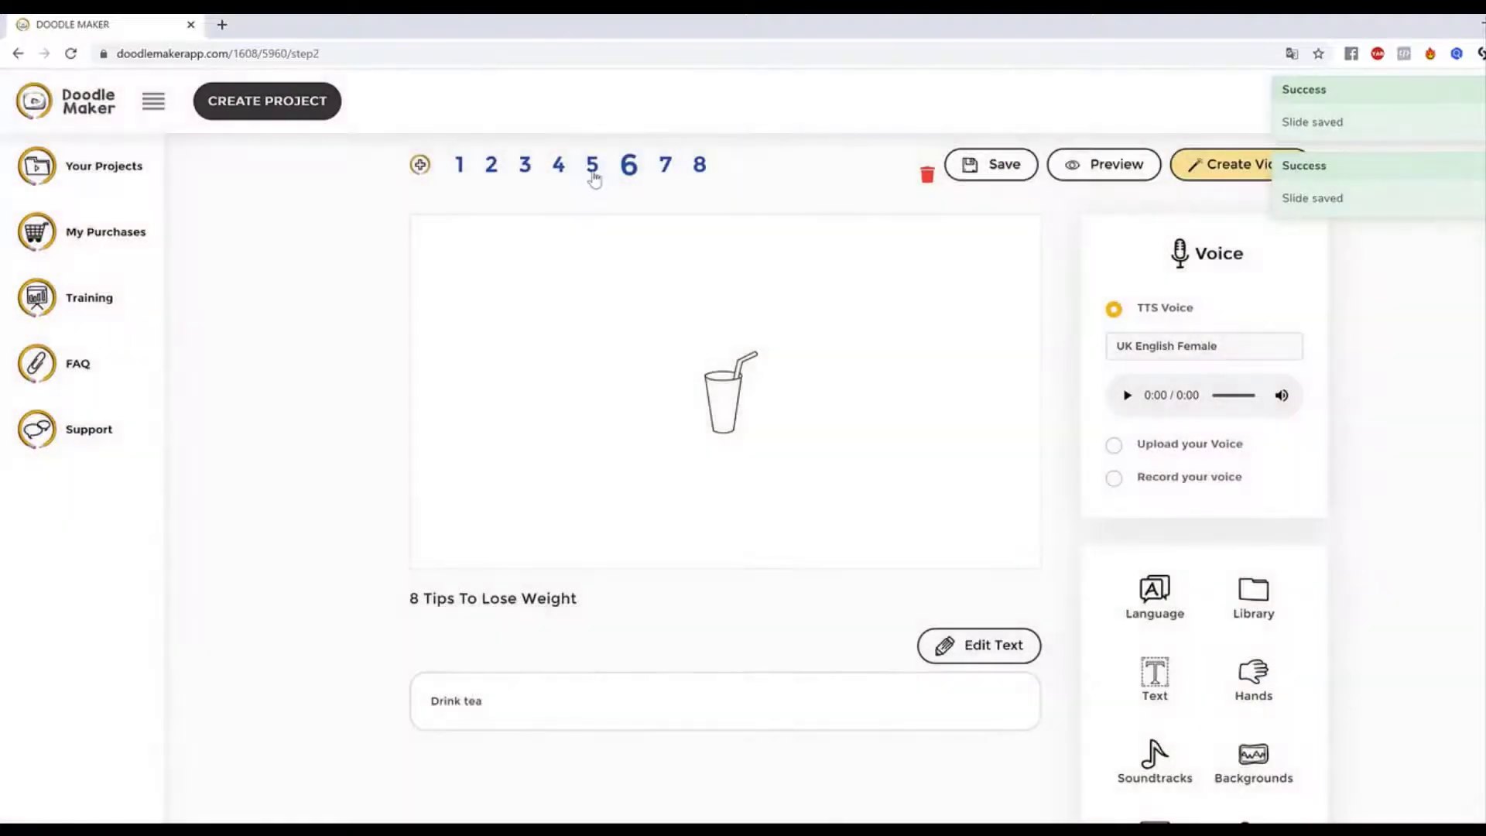
left_click(592, 169)
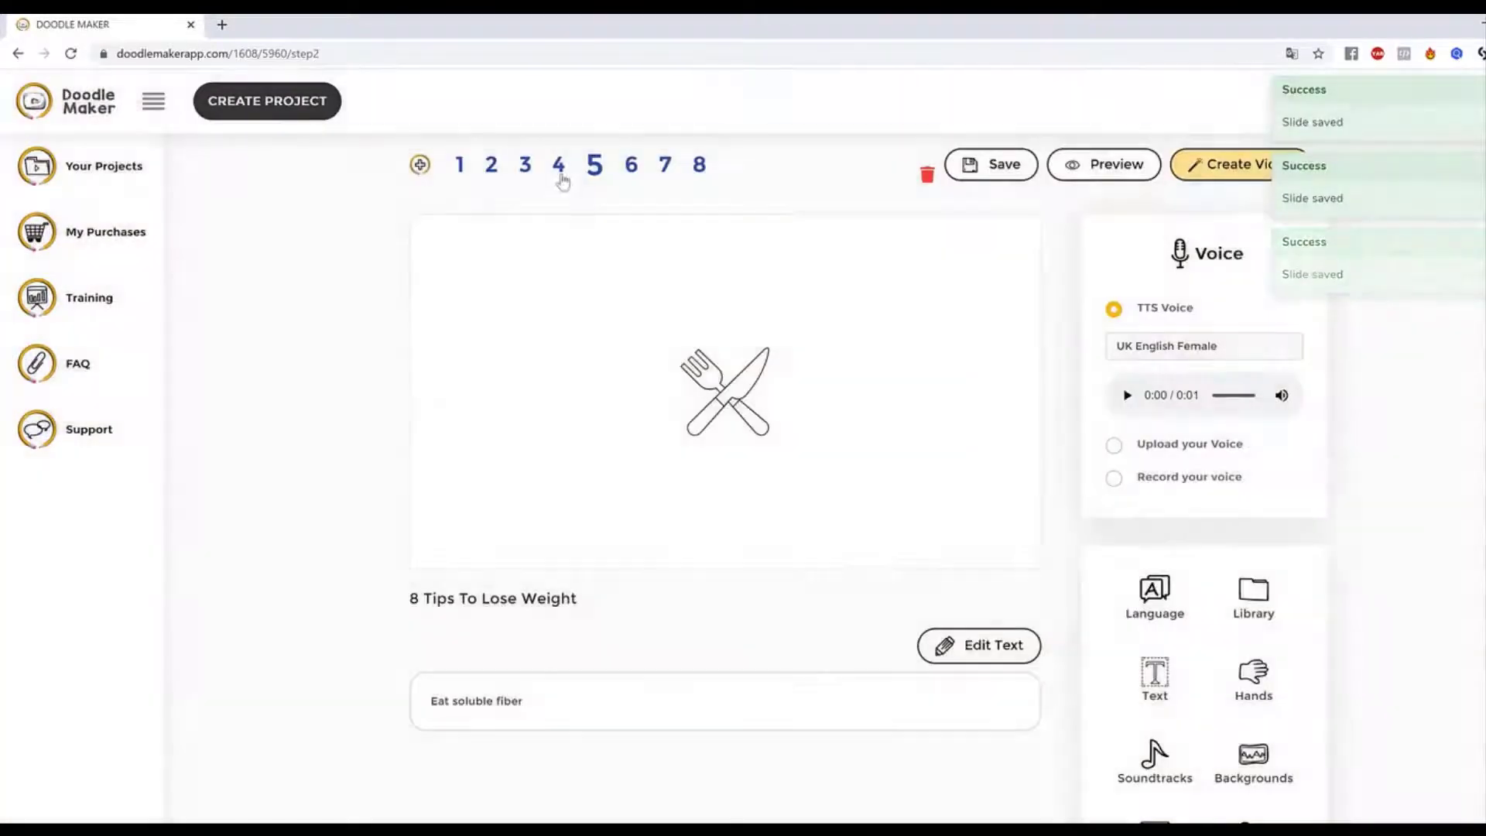
left_click(558, 165)
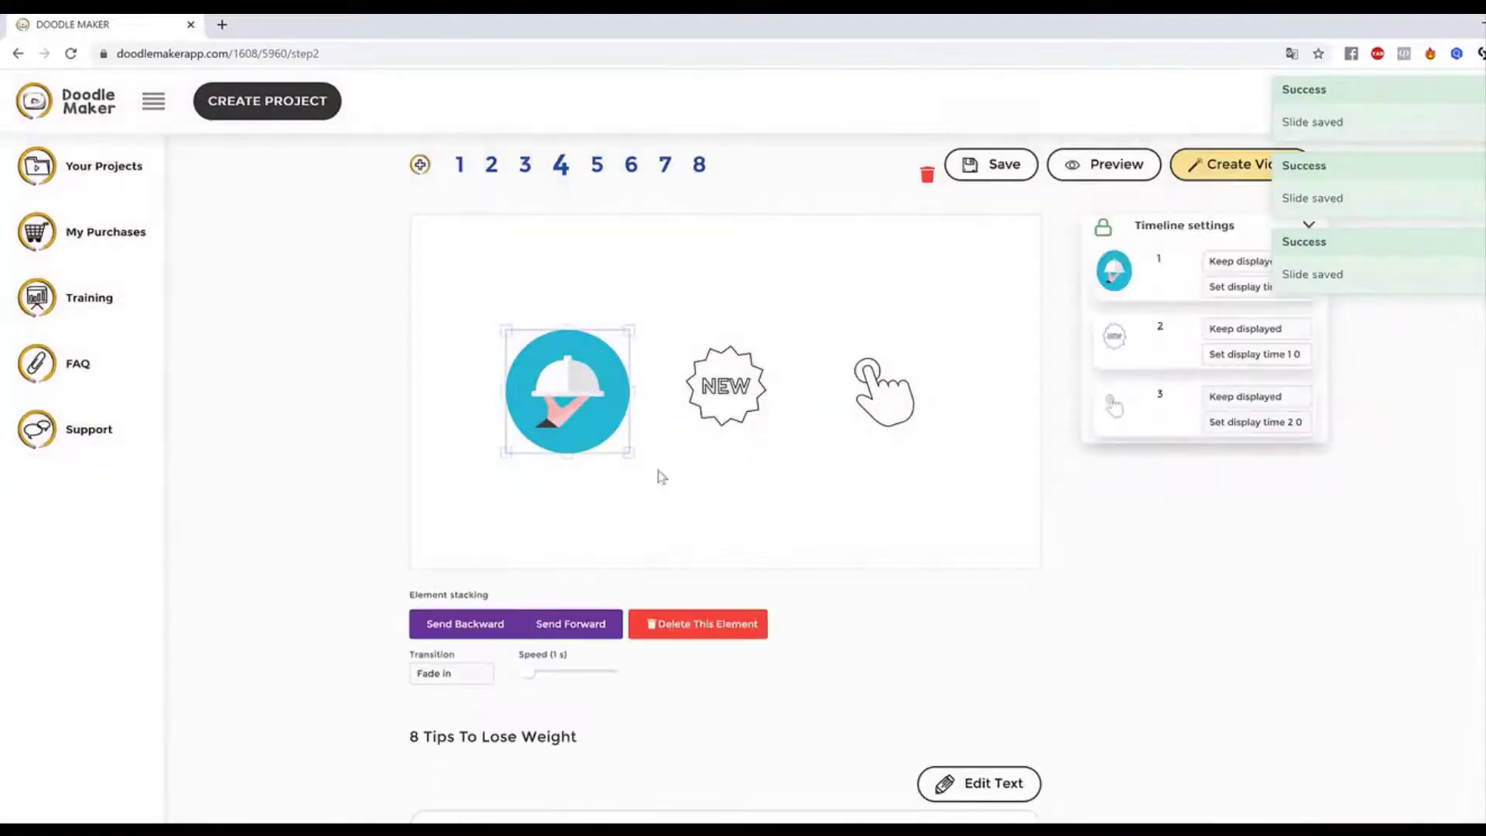
left_click_drag(630, 453, 651, 480)
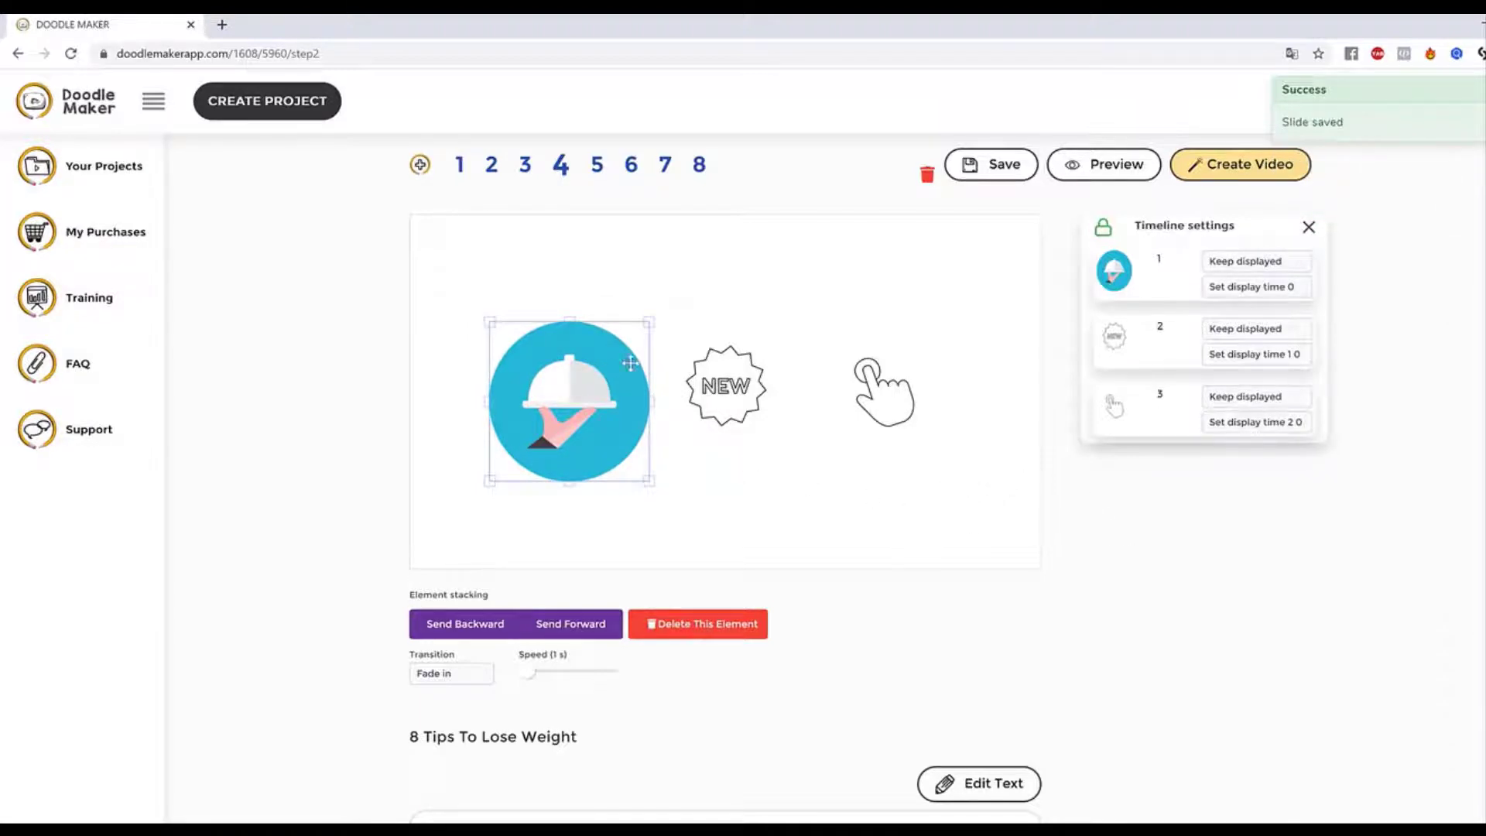
left_click_drag(630, 364, 616, 351)
scroll(999, 601, "up", 1)
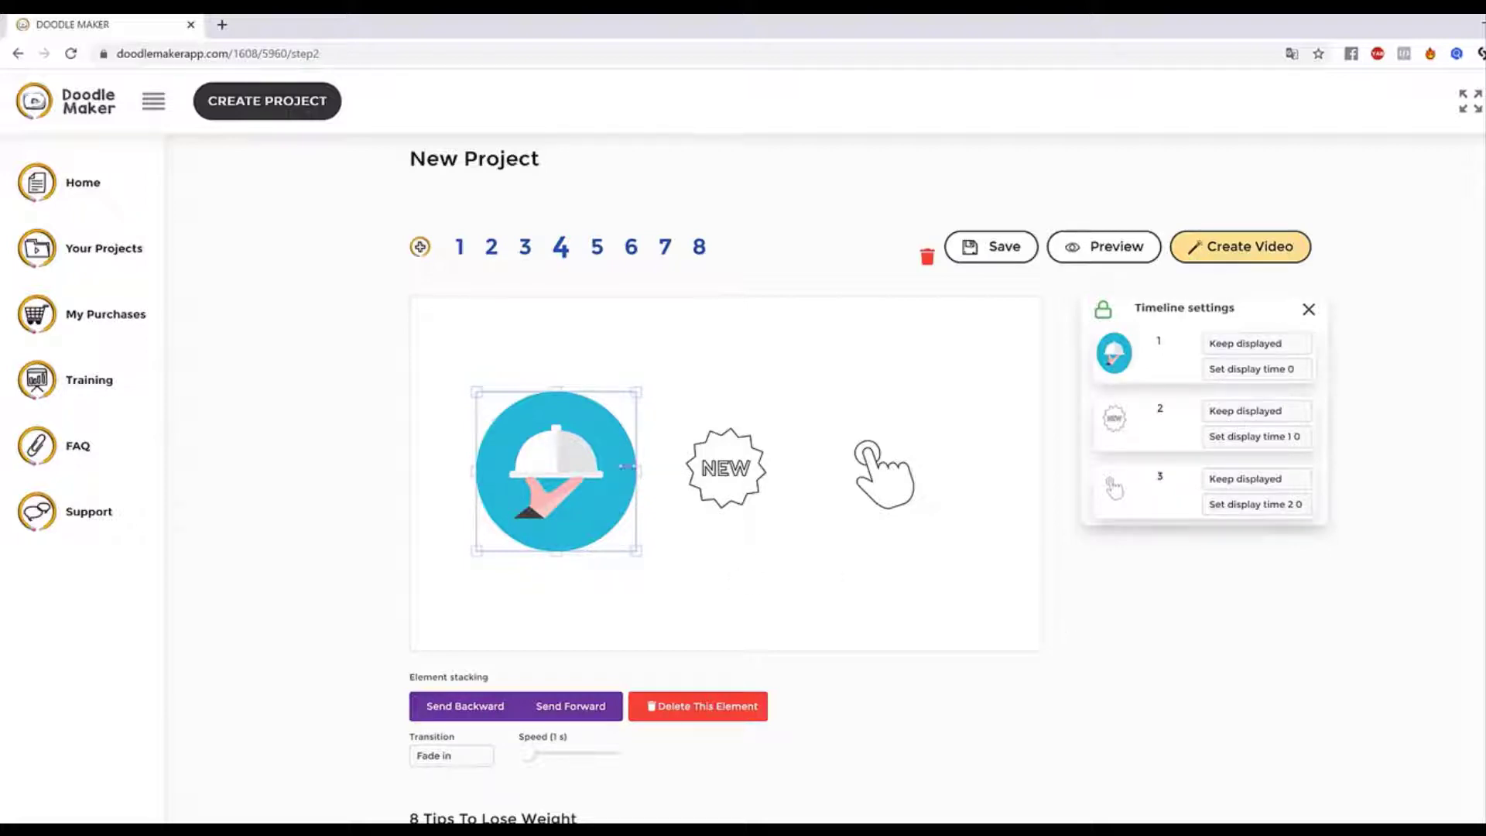
Select the NEW badge, then deselect it to restore the slide settings panel.
left_click(743, 428)
left_click(834, 381)
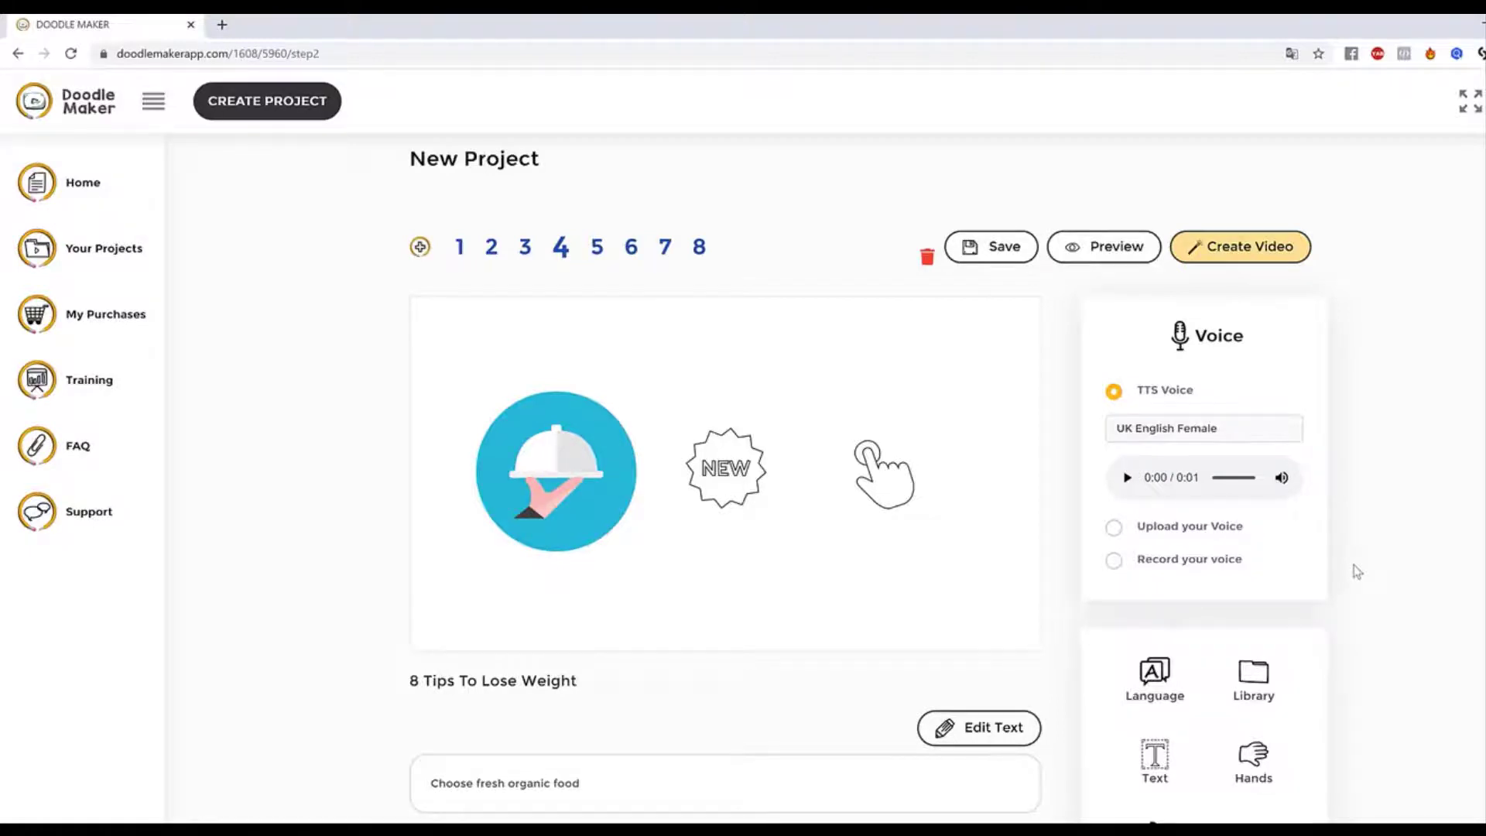
scroll(1357, 571, "down", 1)
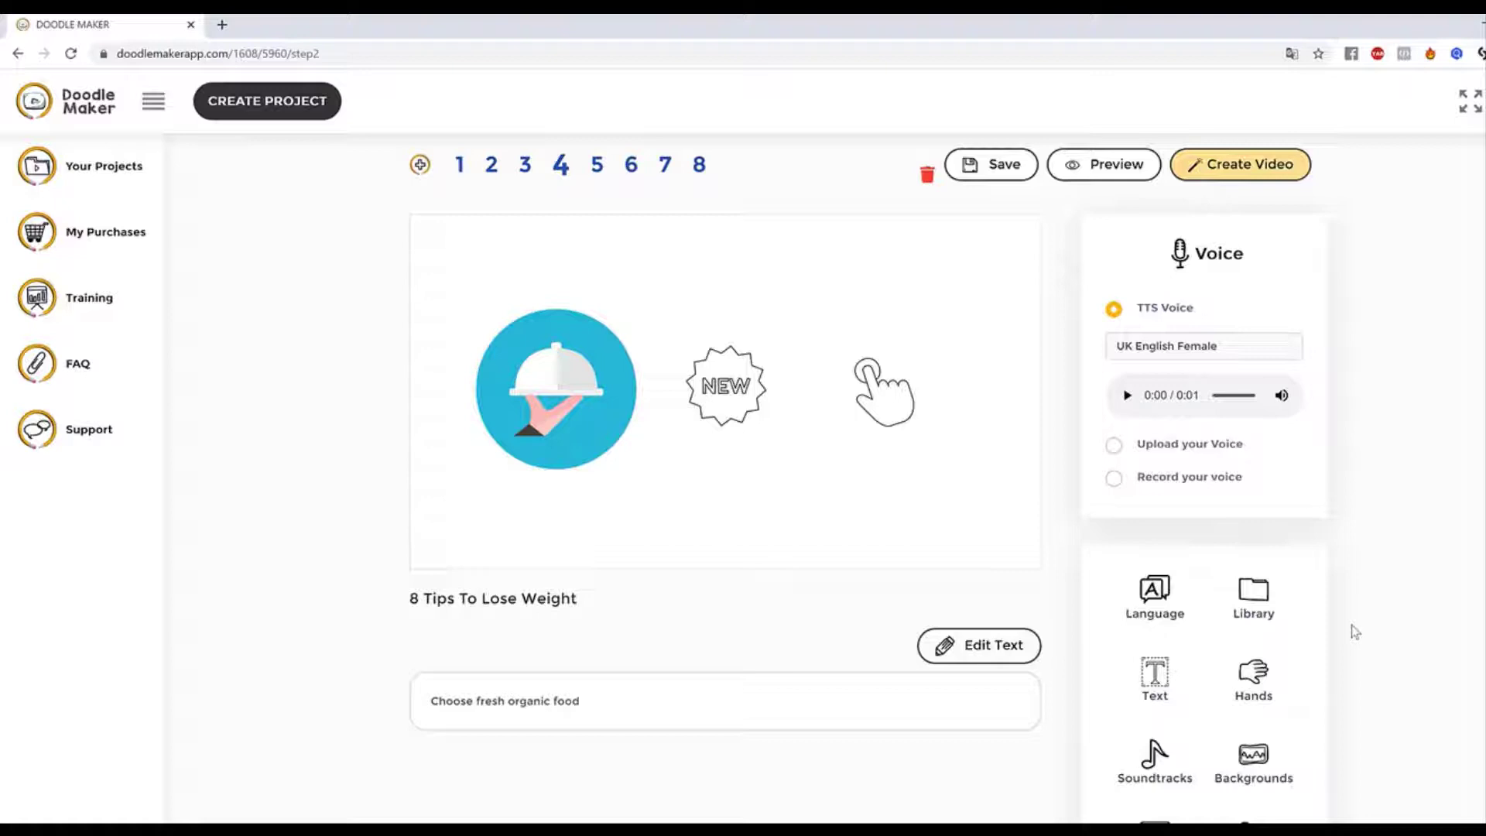
Open the image library and look through it.
left_click(1260, 597)
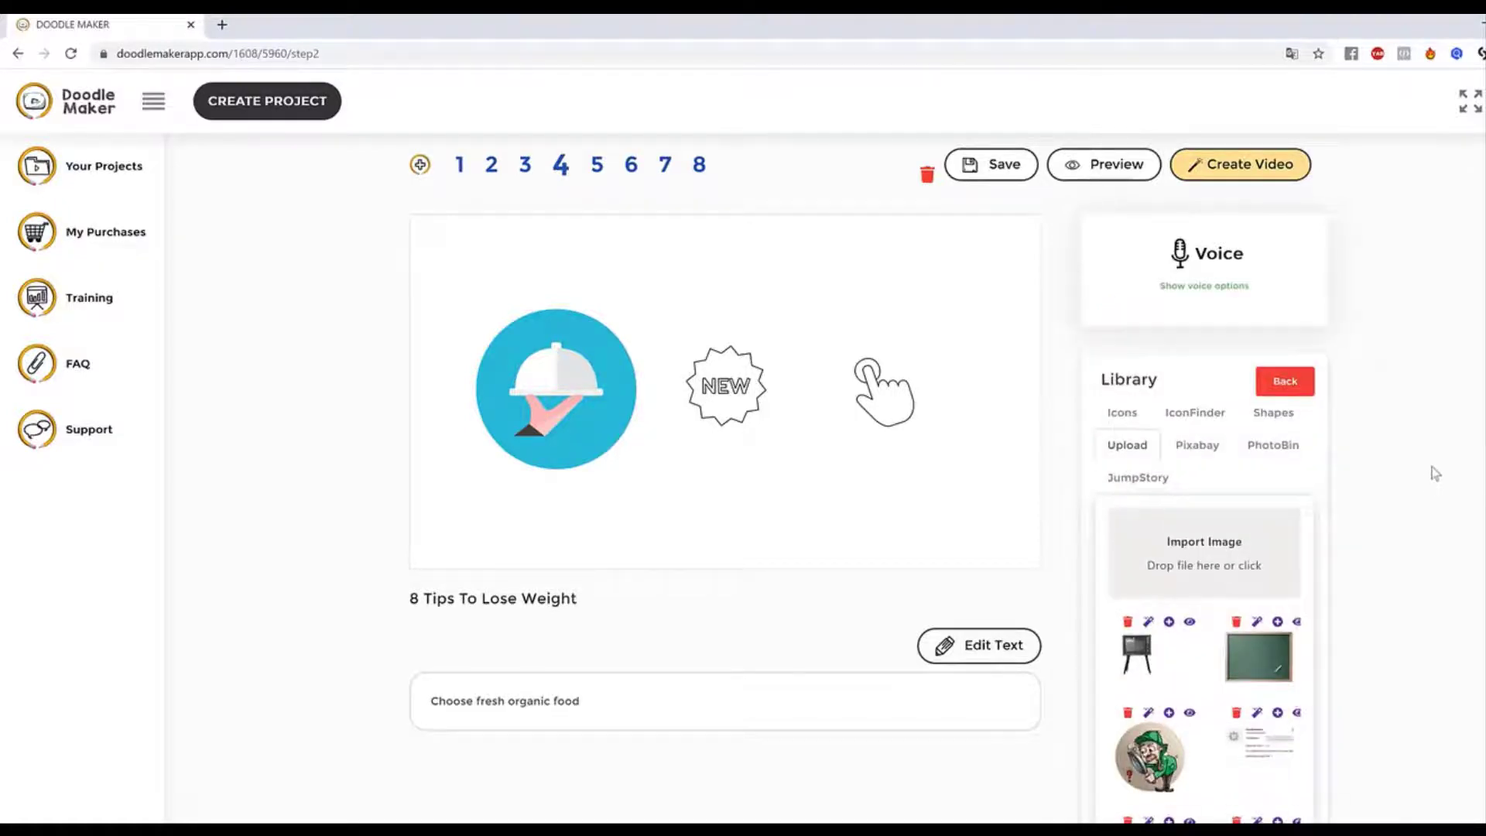
scroll(1436, 474, "down", 2)
scroll(1436, 473, "up", 2)
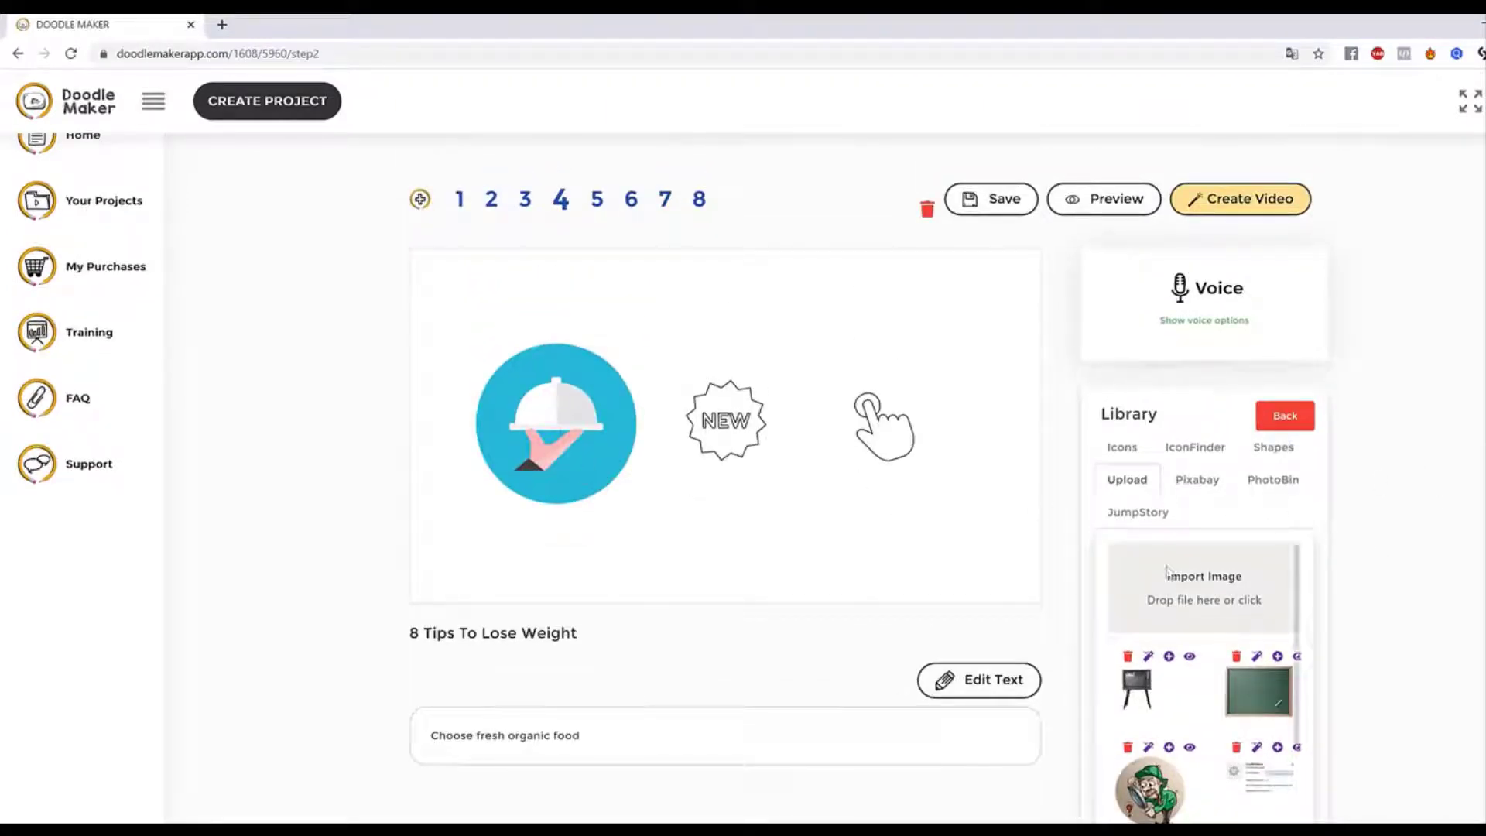
Save slide 4, switch to slide 2 and nudge the man drawing slightly left.
left_click(488, 205)
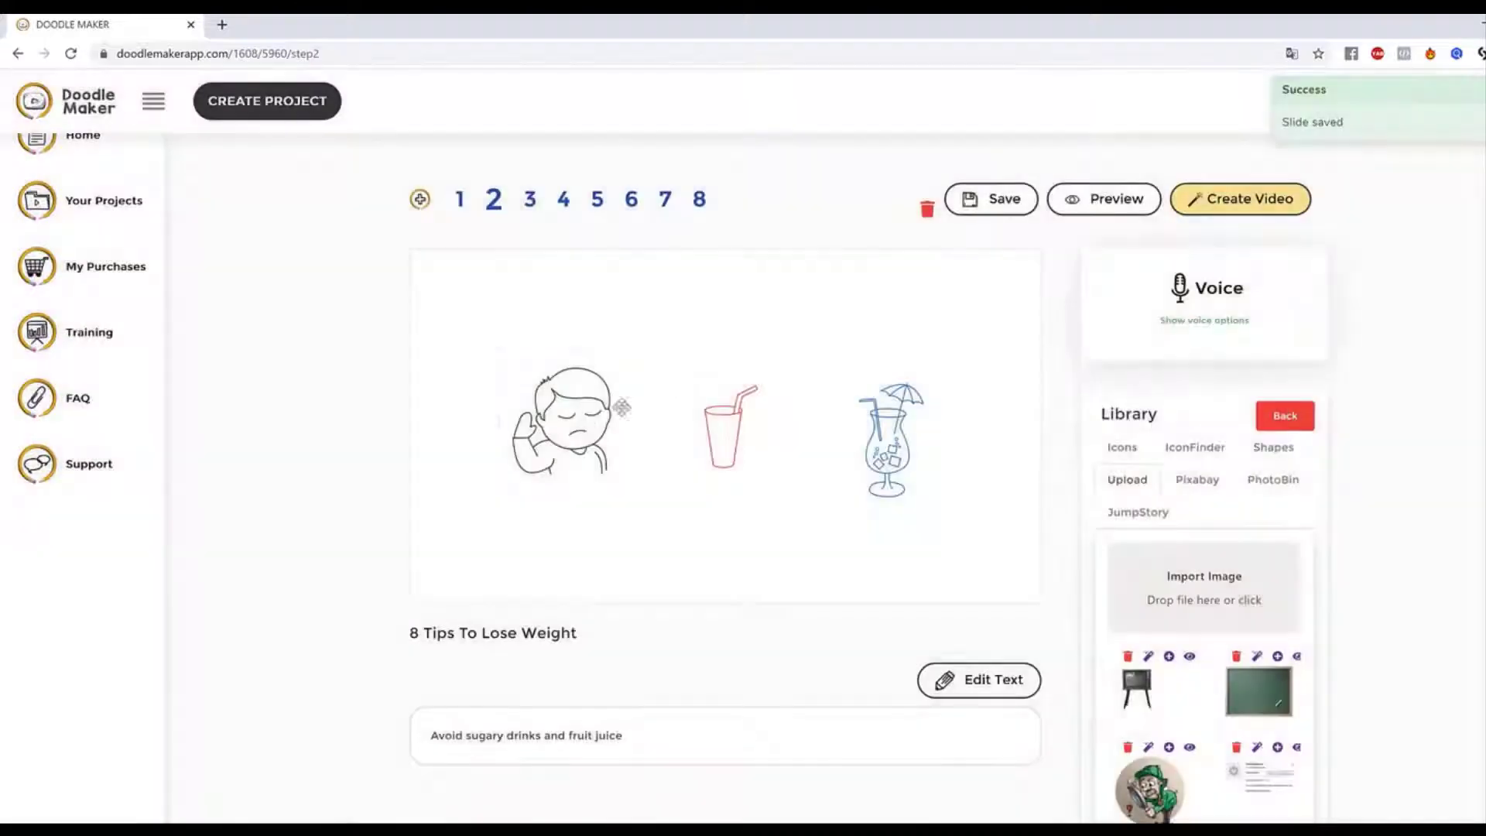
left_click(573, 414)
left_click_drag(573, 414, 560, 418)
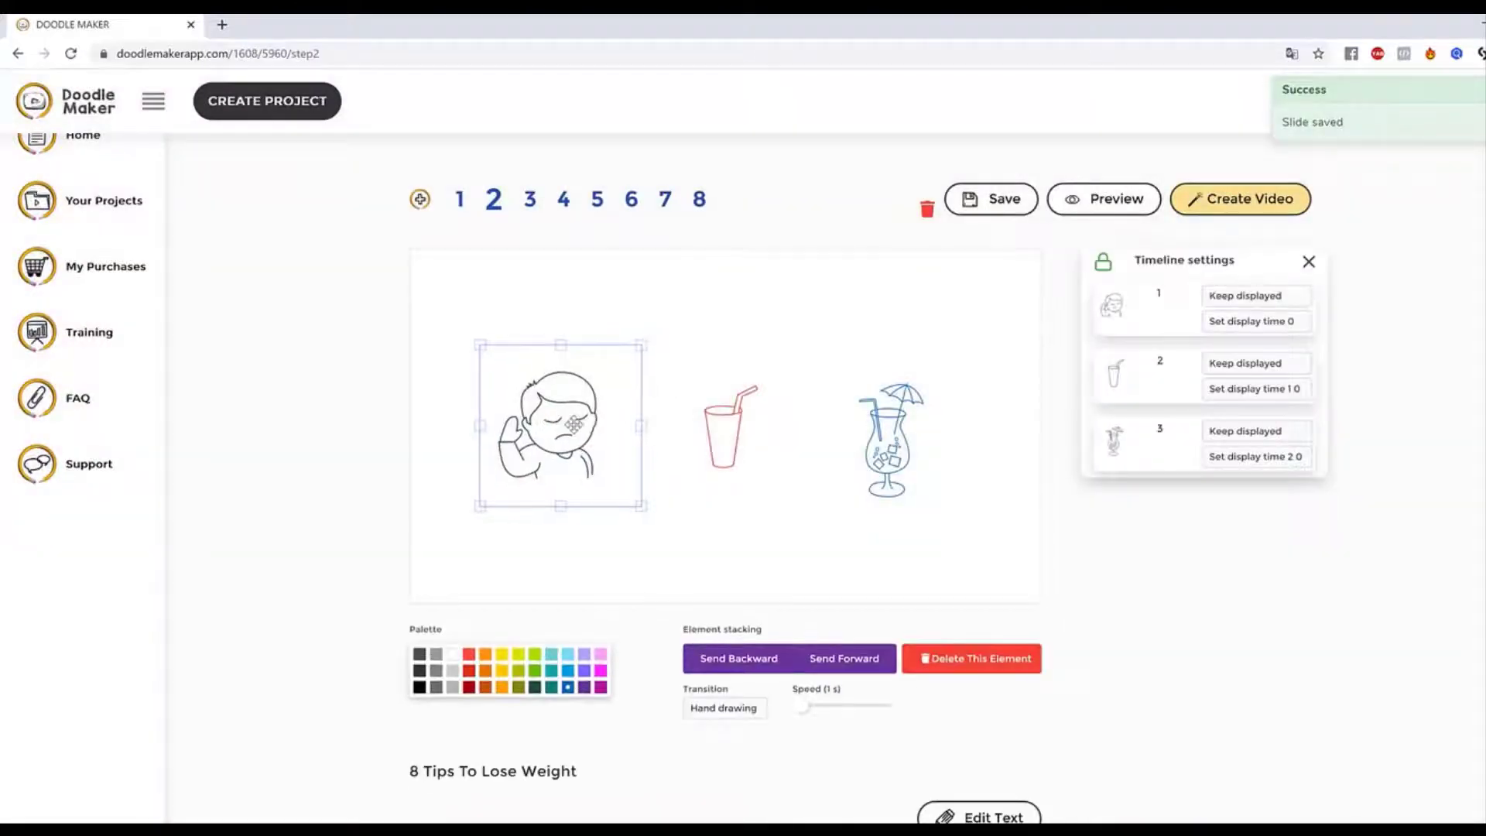
scroll(660, 584, "down", 3)
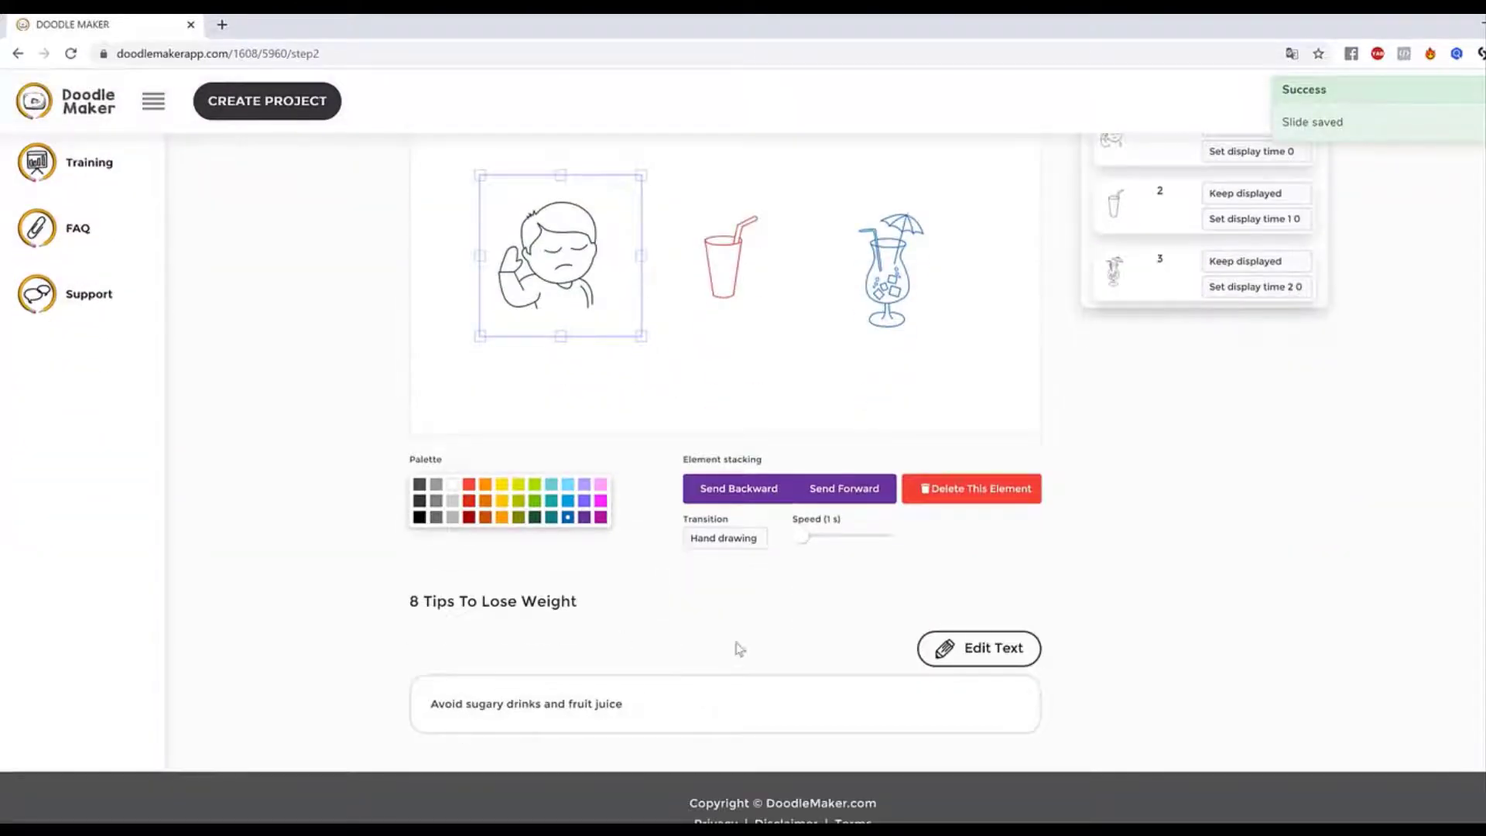
scroll(739, 647, "up", 3)
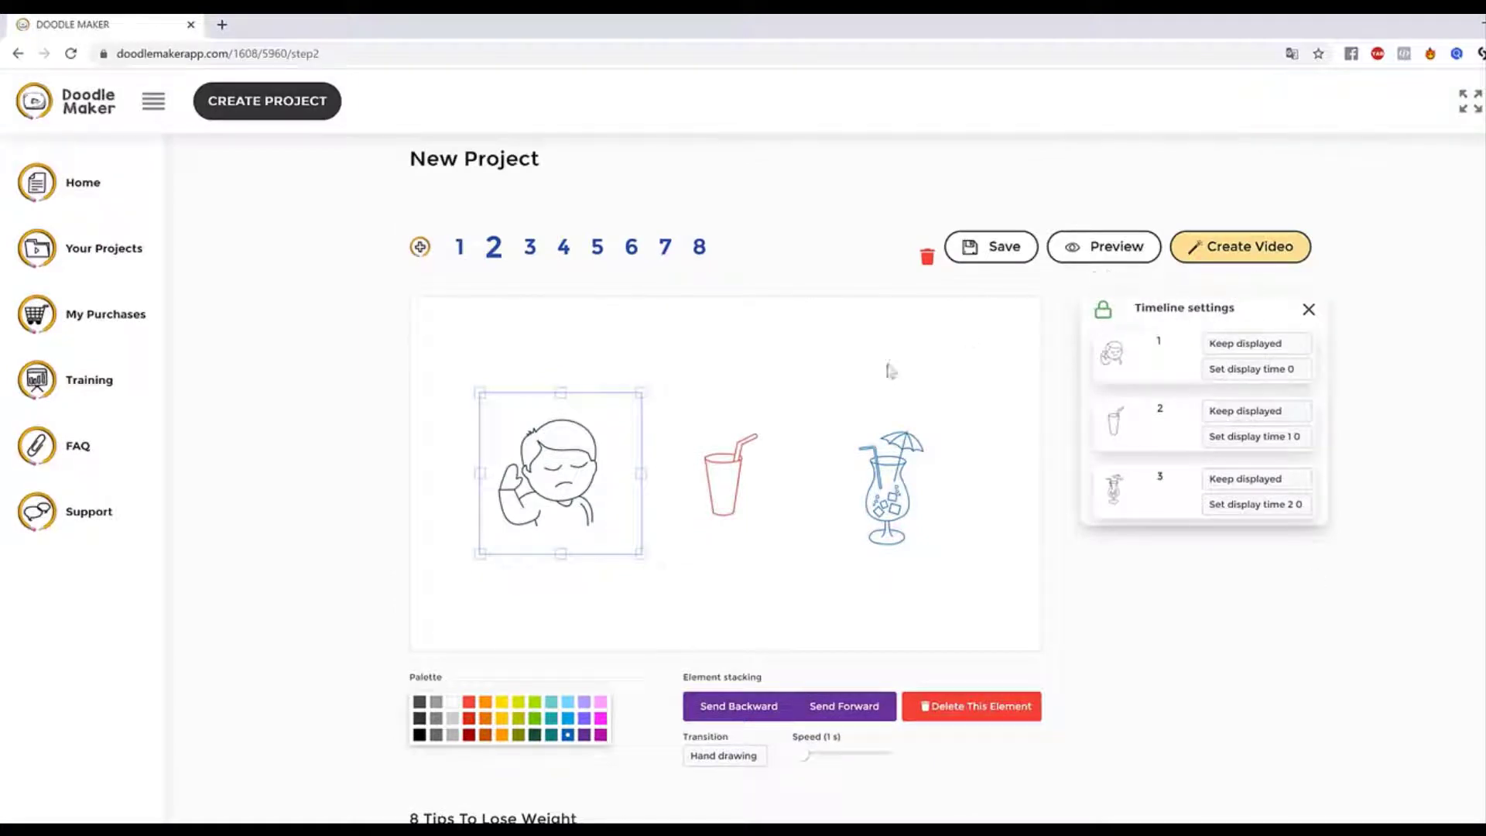
left_click(1016, 507)
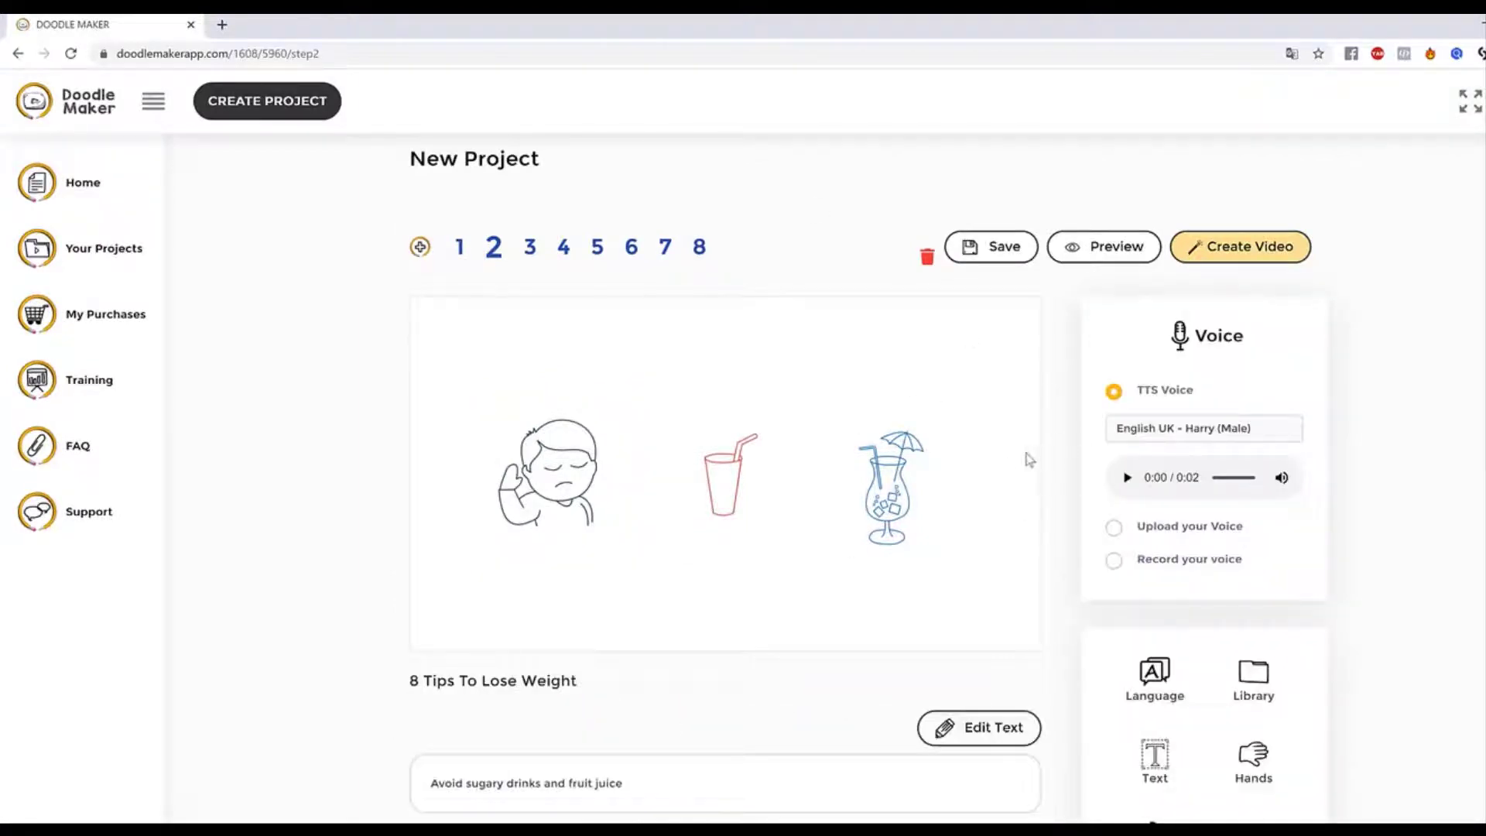
scroll(1364, 564, "down", 3)
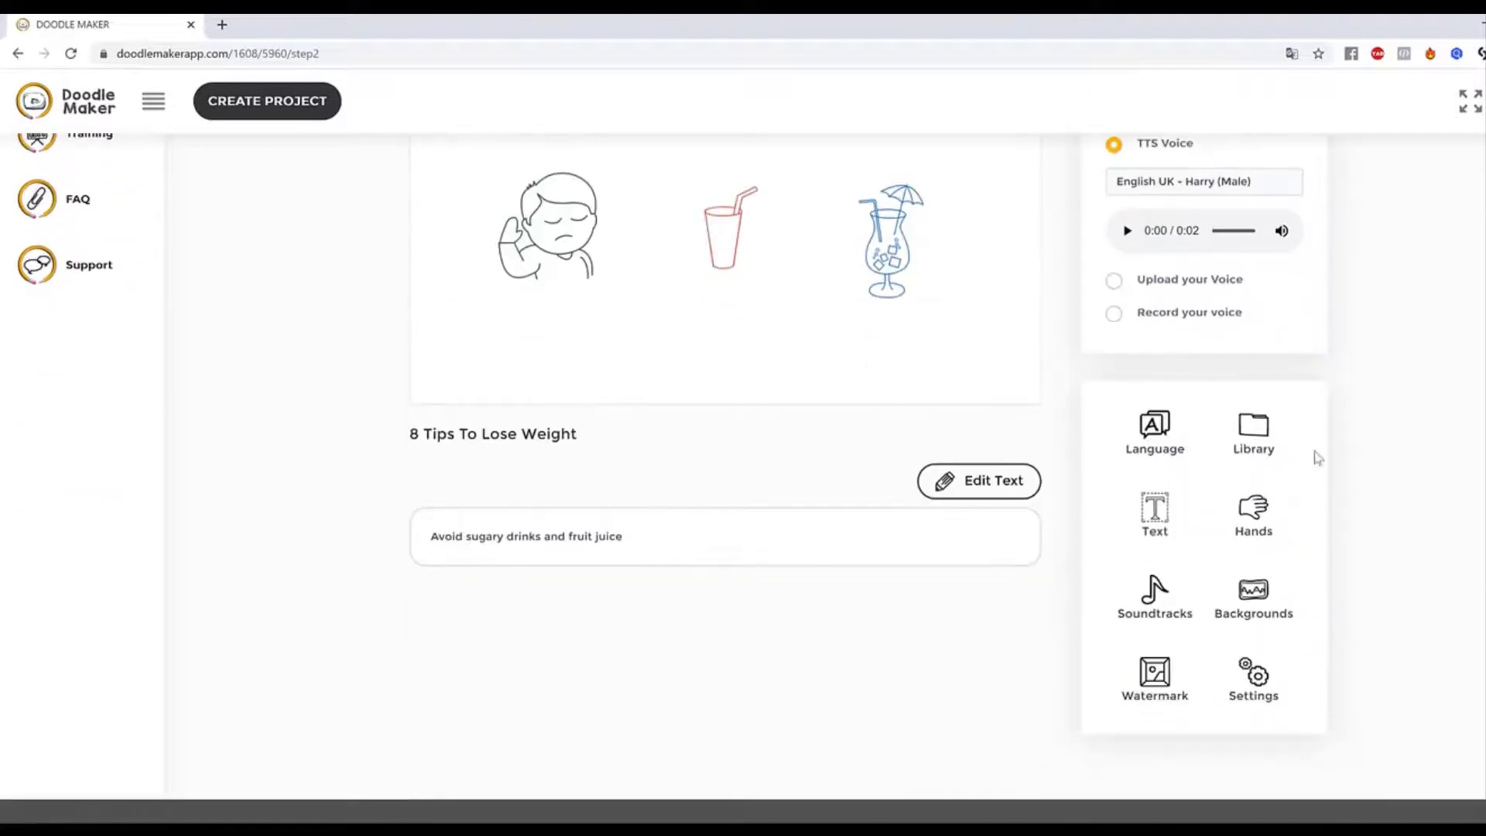
Search JumpStory for 'fruit juice' and add the juice box image to slide 2.
left_click(1273, 449)
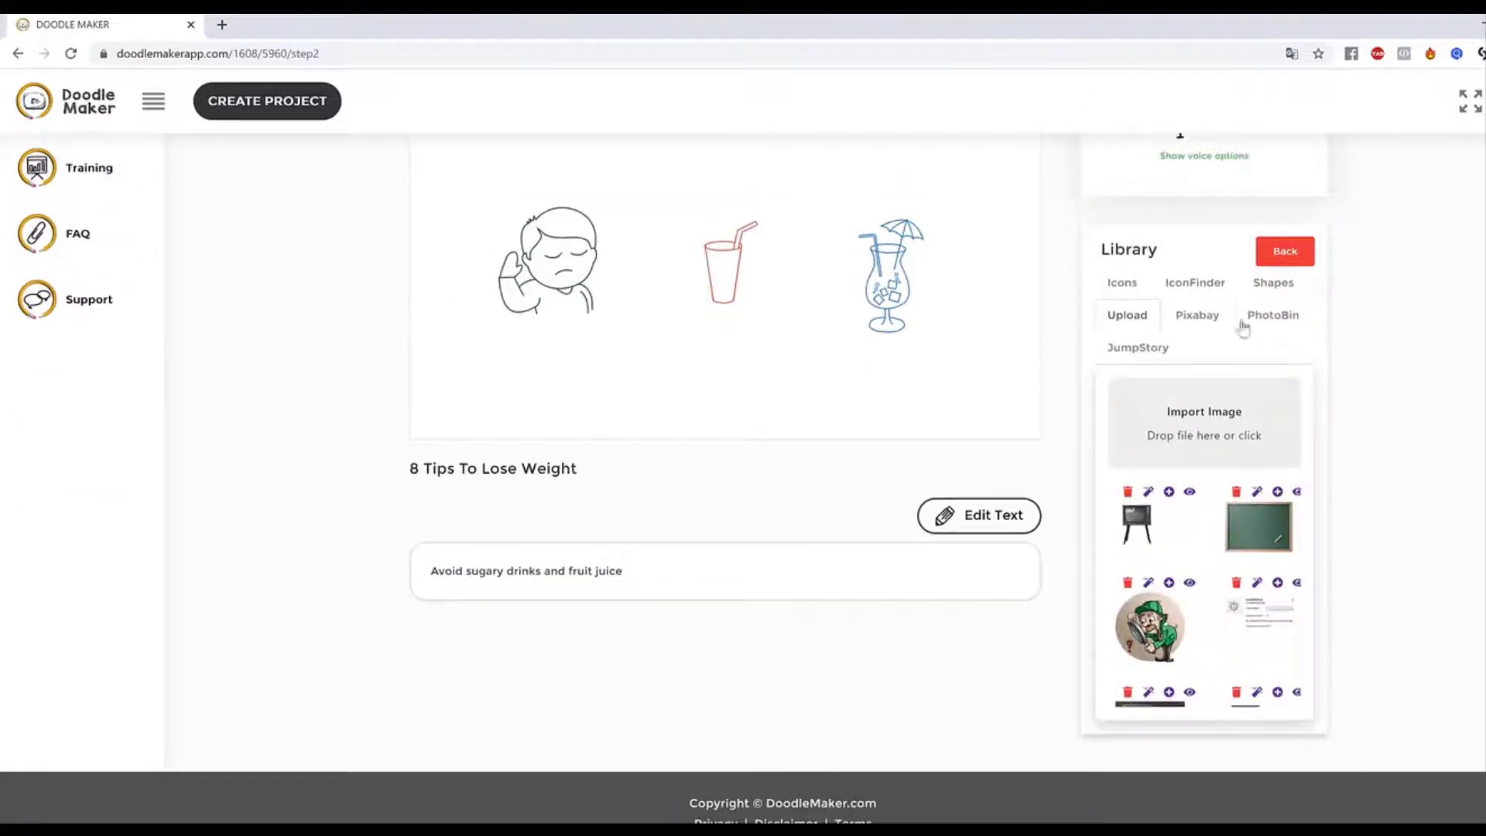
left_click(1159, 353)
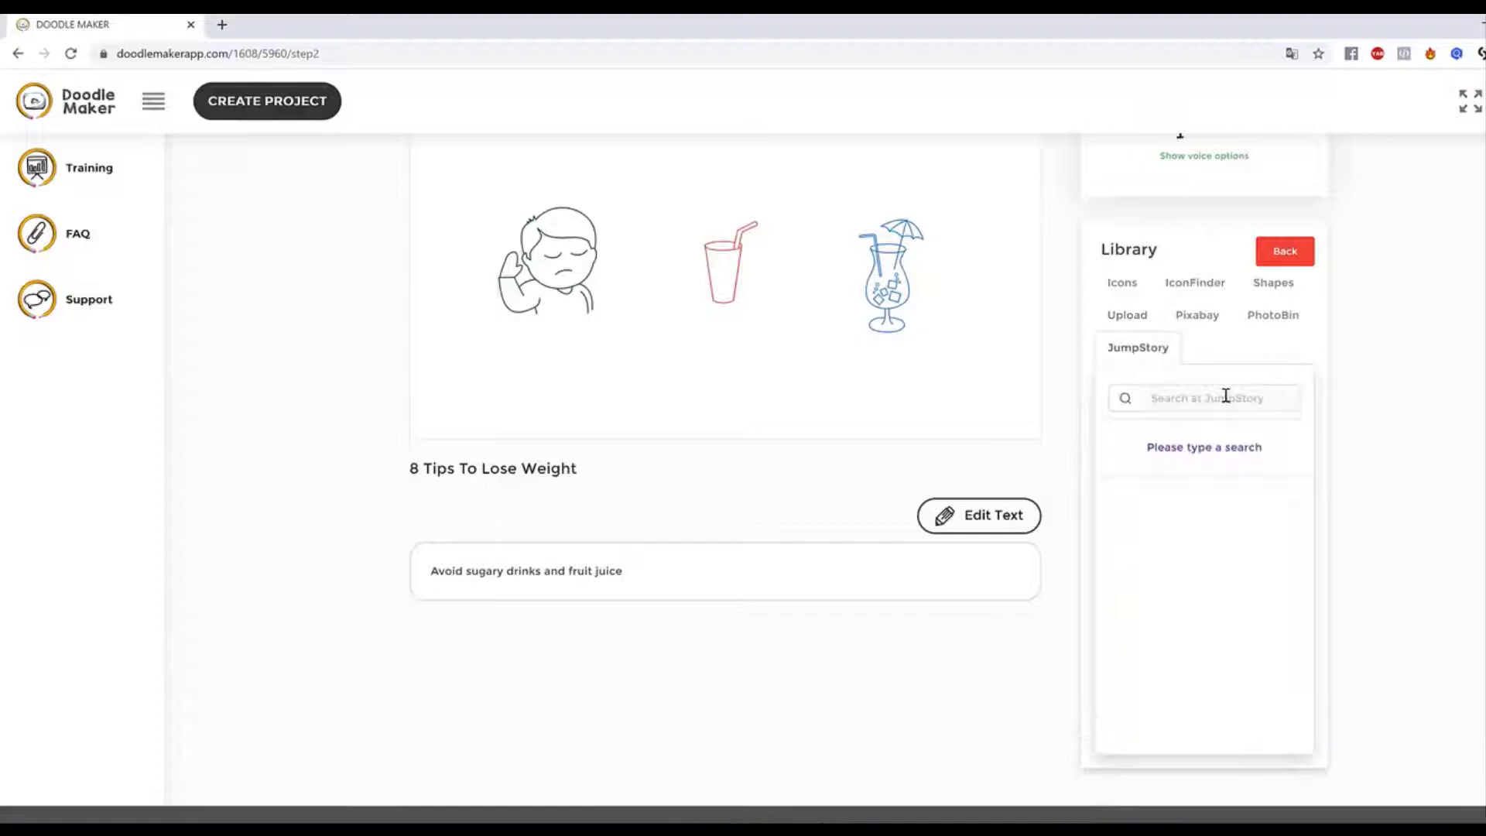
left_click(1226, 395)
type("fruit juice")
key("Return")
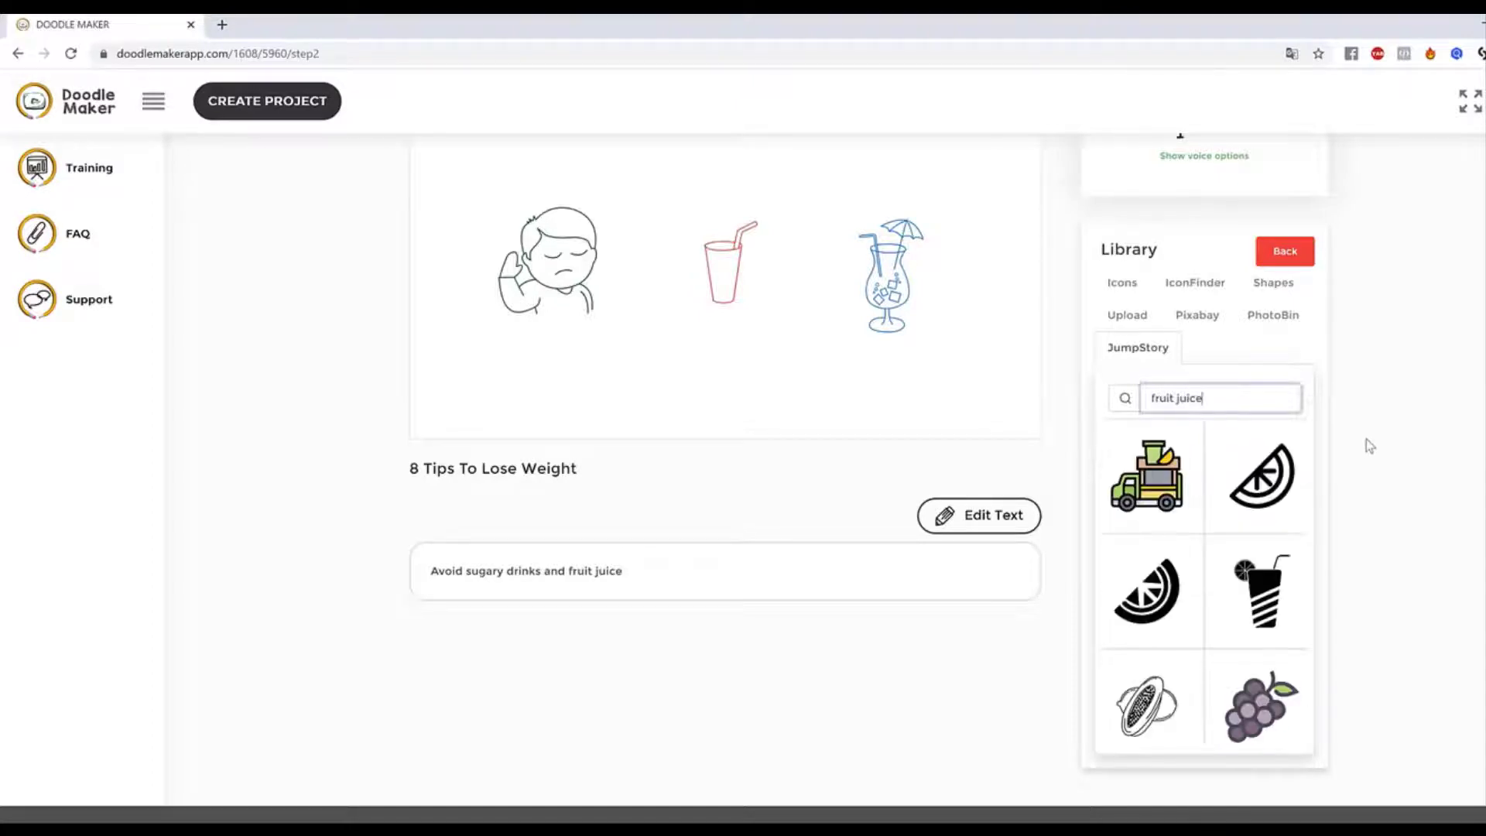
scroll(1278, 533, "down", 6)
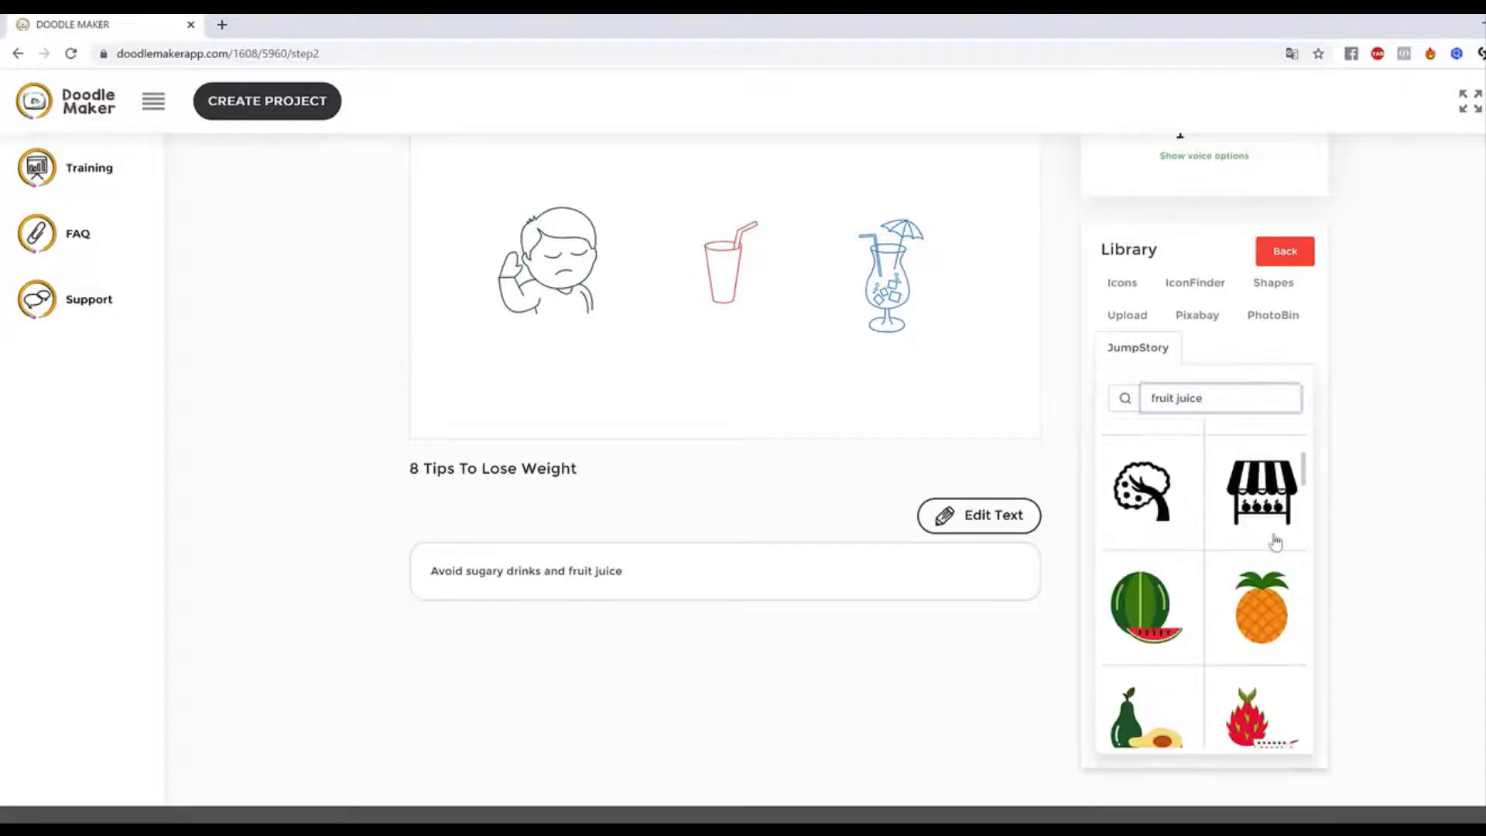
scroll(1278, 532, "down", 5)
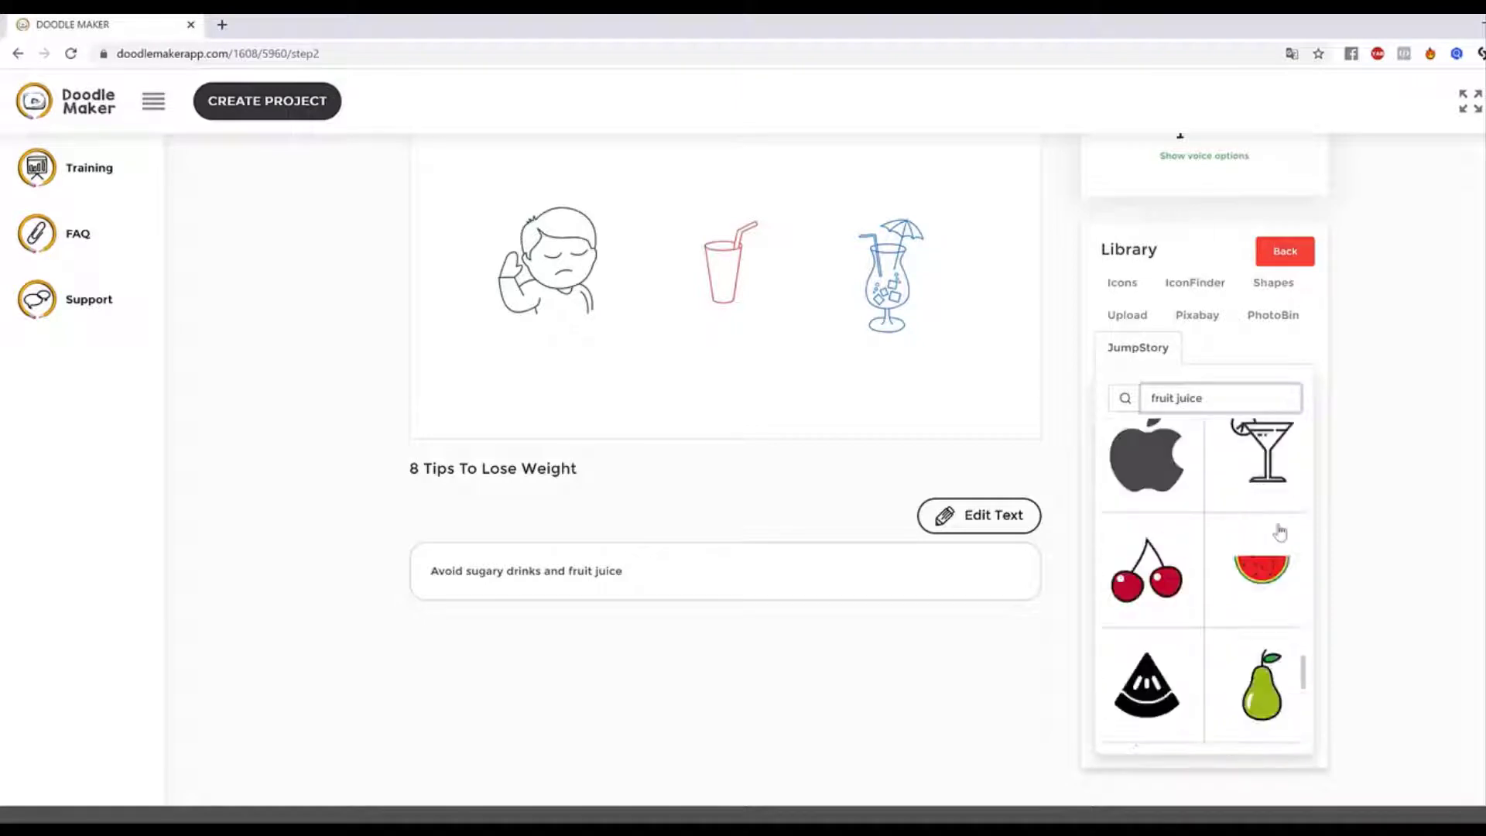
scroll(1278, 531, "up", 2)
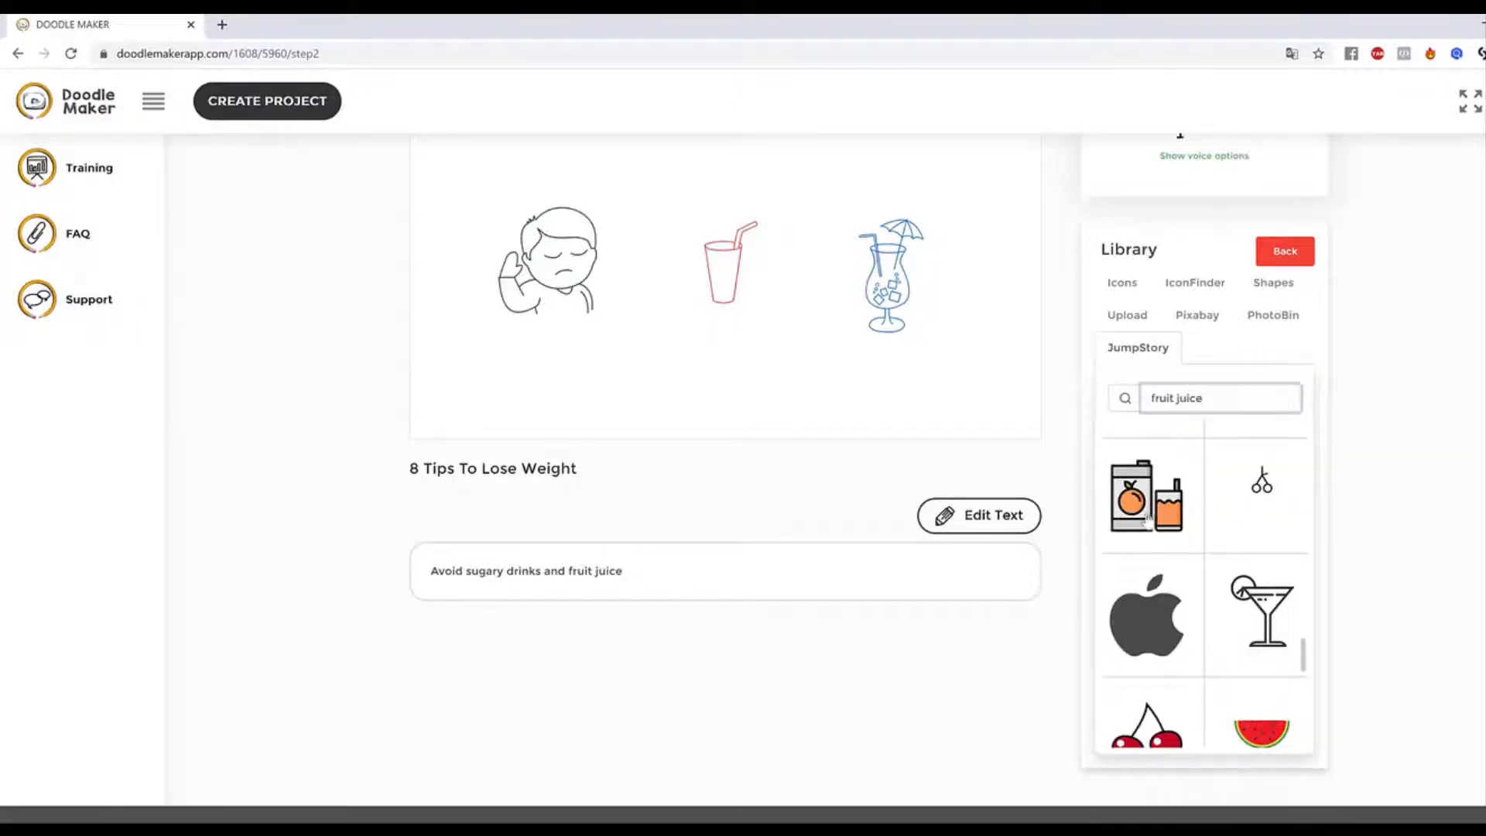
left_click(1154, 520)
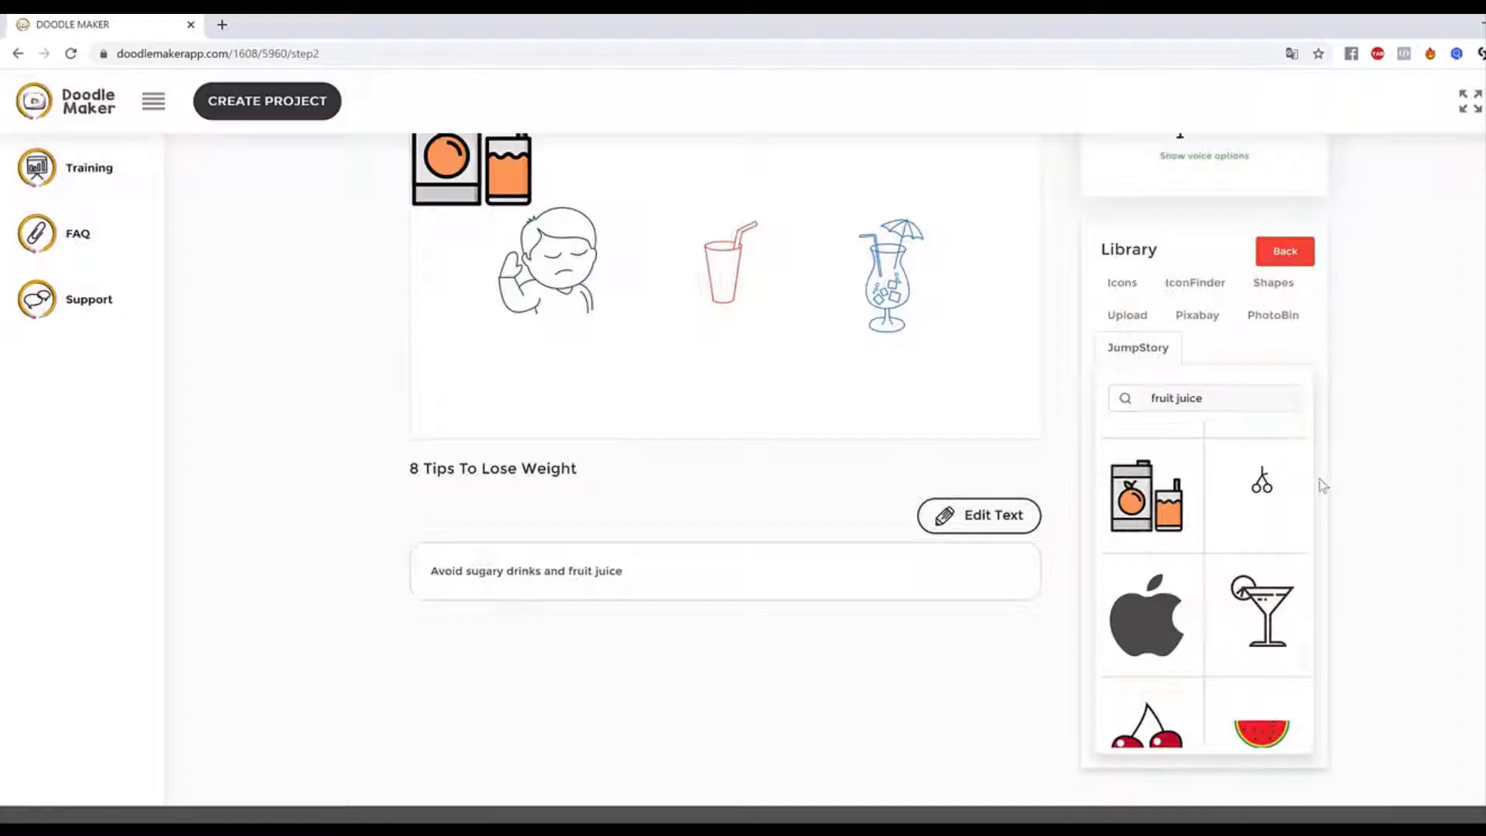
Delete the red glass and move the juice box into the centre spot.
left_click_drag(480, 182, 689, 368)
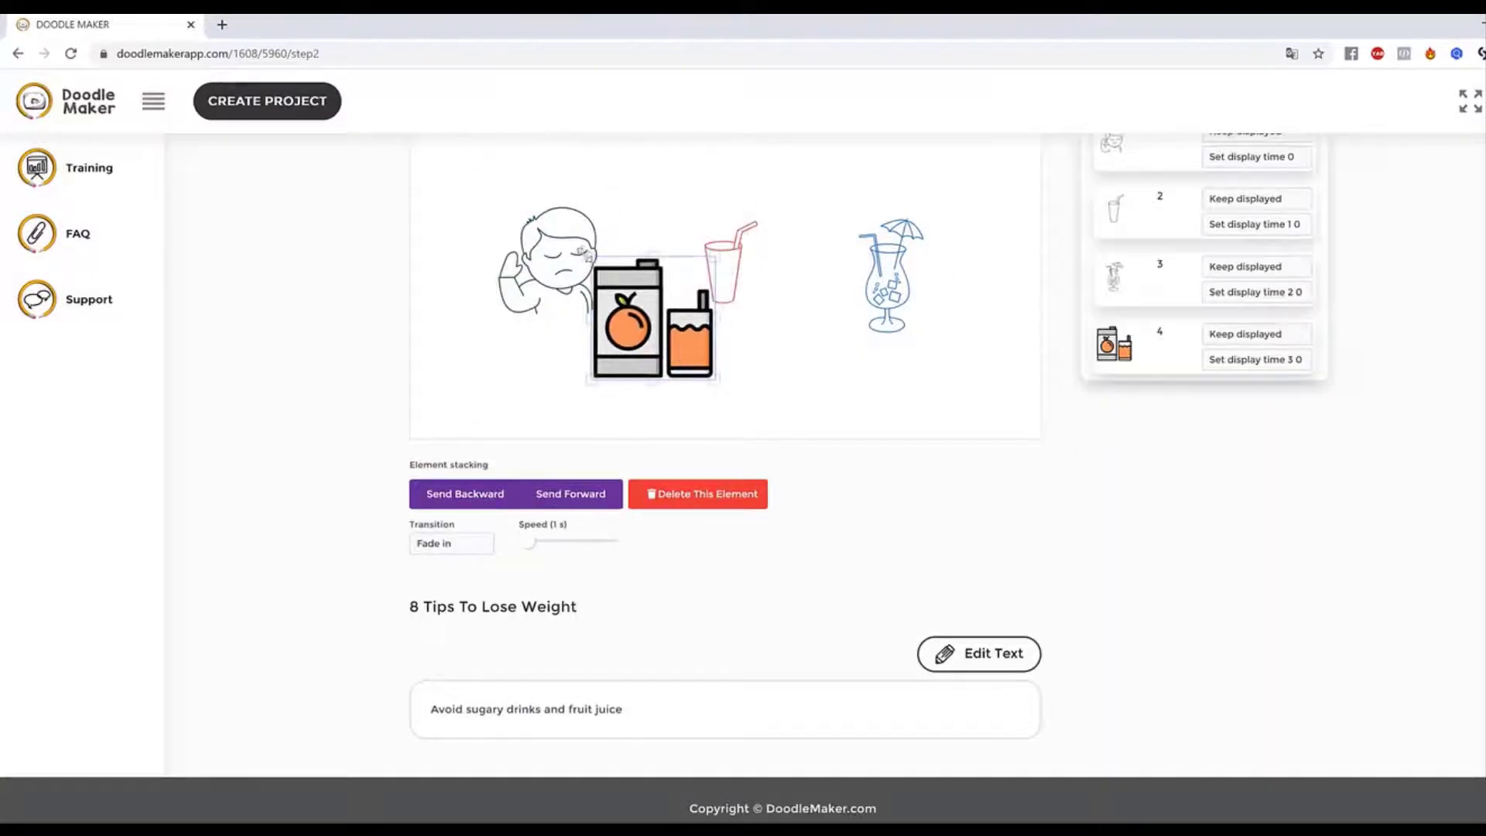
left_click_drag(672, 300, 767, 319)
left_click(746, 266)
left_click_drag(745, 266, 751, 245)
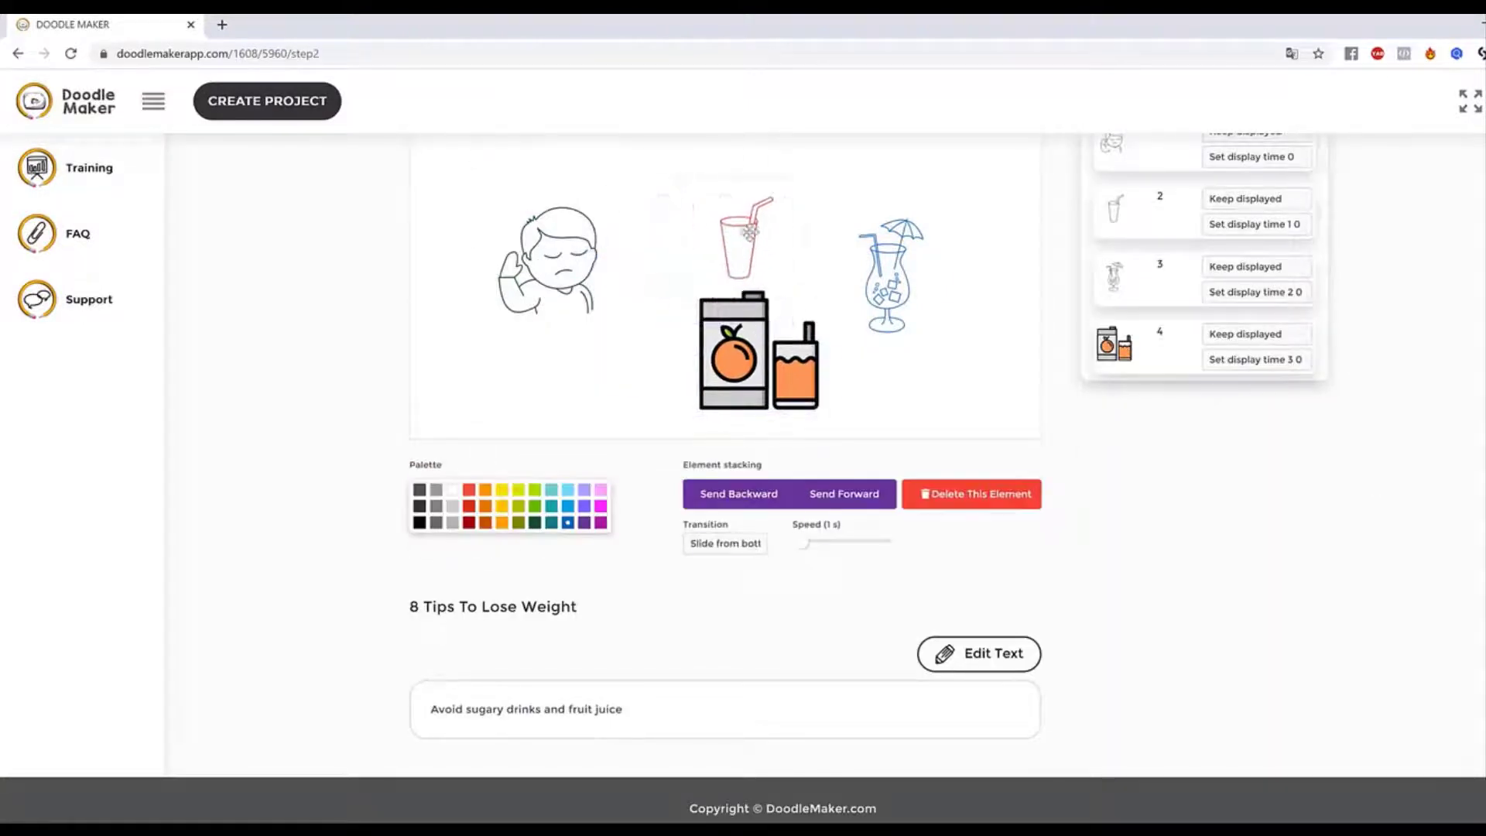
left_click_drag(771, 310, 771, 267)
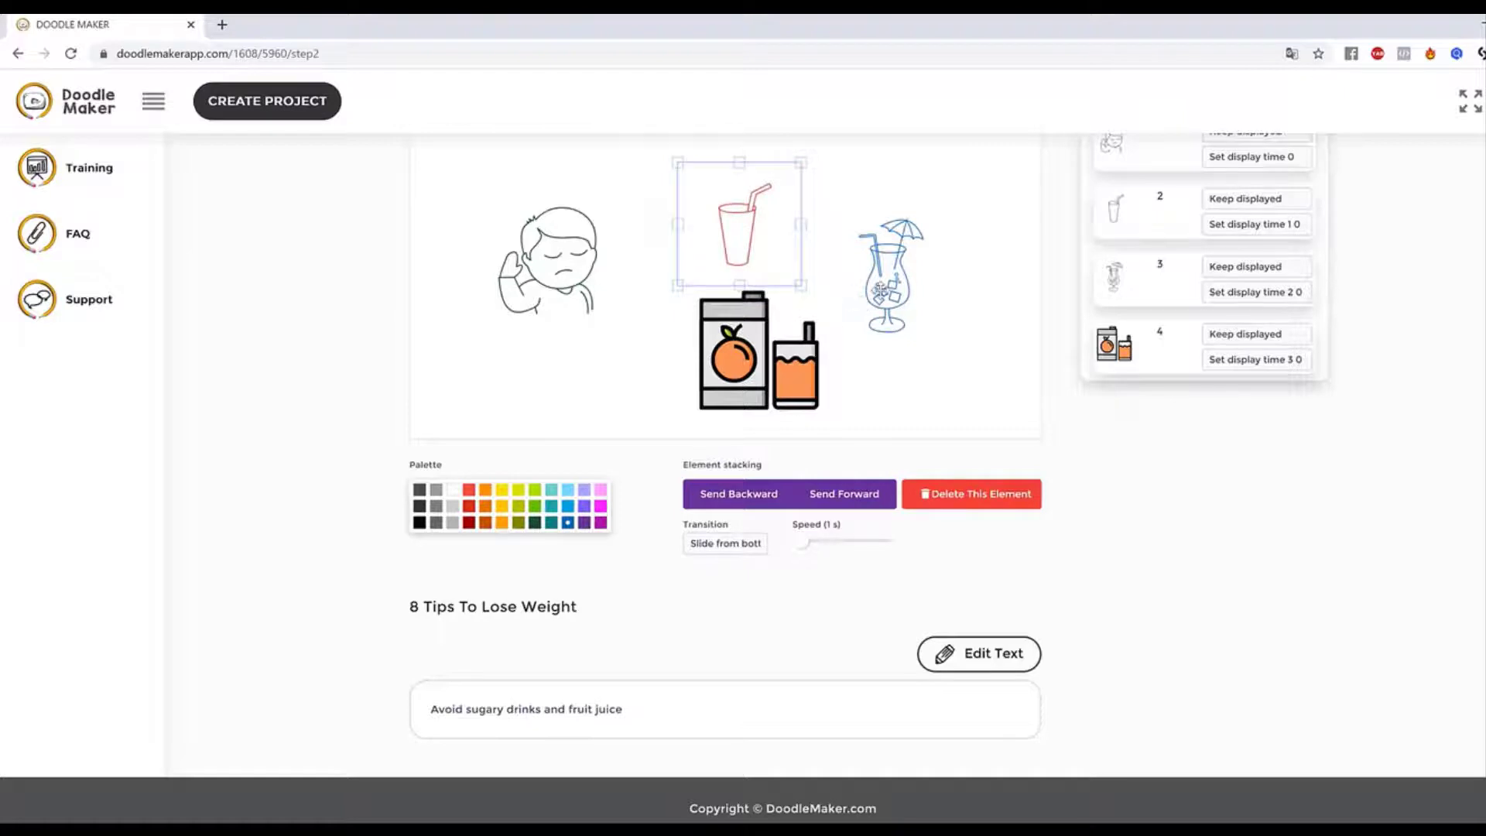
left_click(998, 504)
left_click_drag(742, 337, 706, 259)
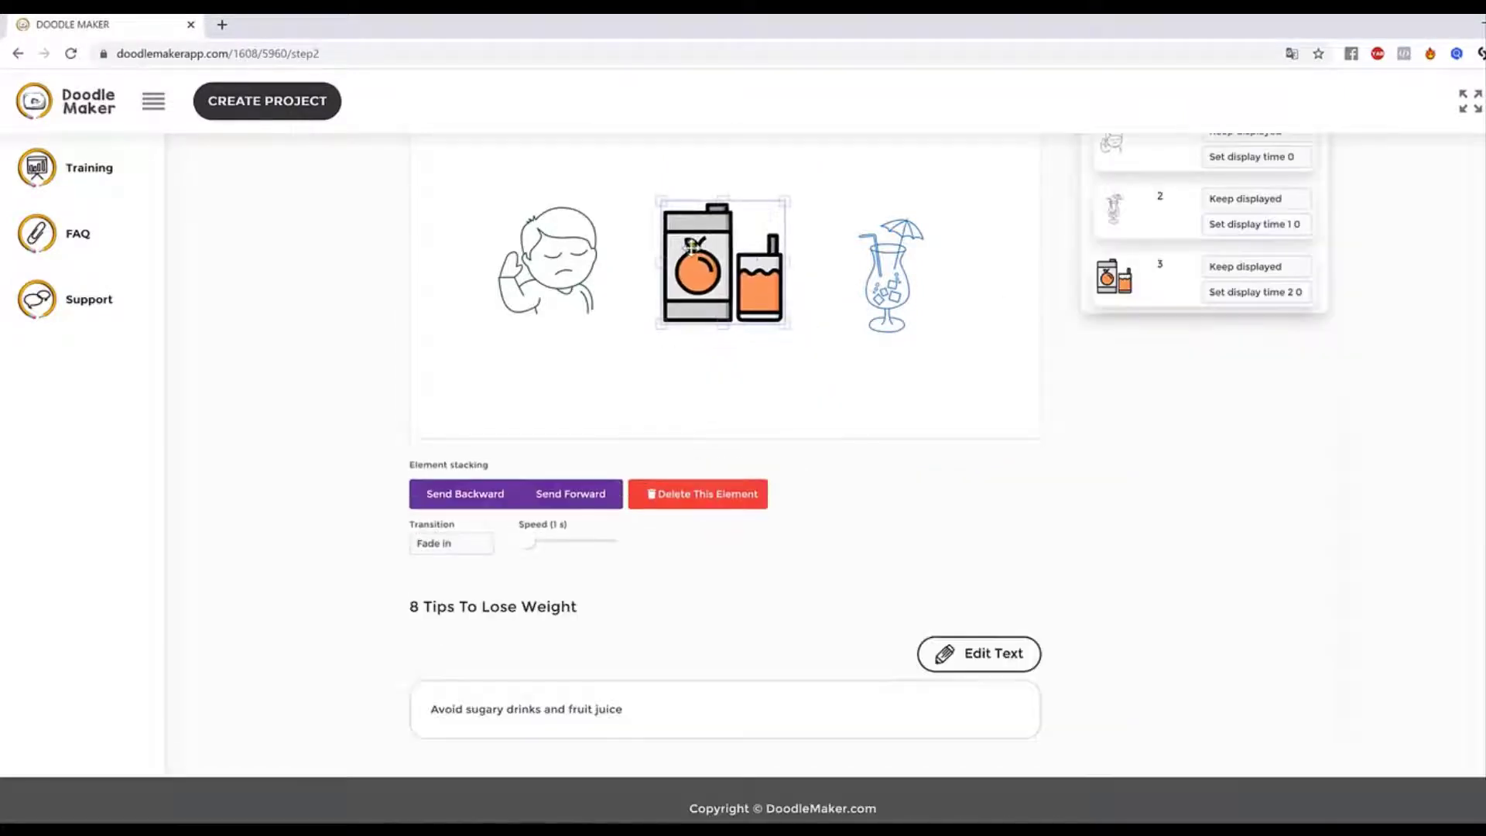
Give the juice box a Hand drawing transition, enlarge it, and preview slide 2.
left_click(472, 544)
left_click(457, 608)
left_click(451, 543)
left_click(474, 608)
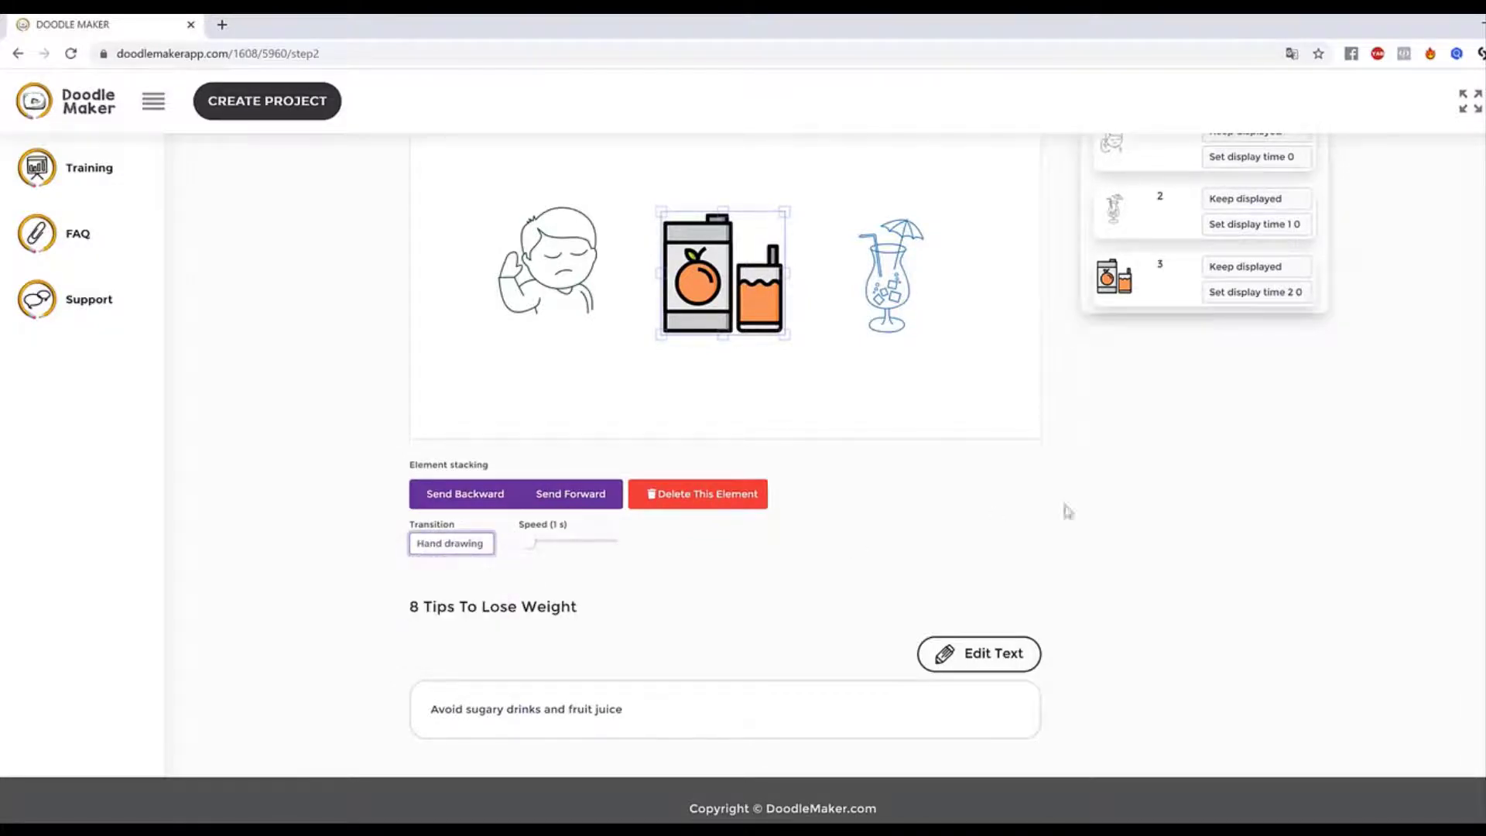
left_click_drag(749, 298, 757, 313)
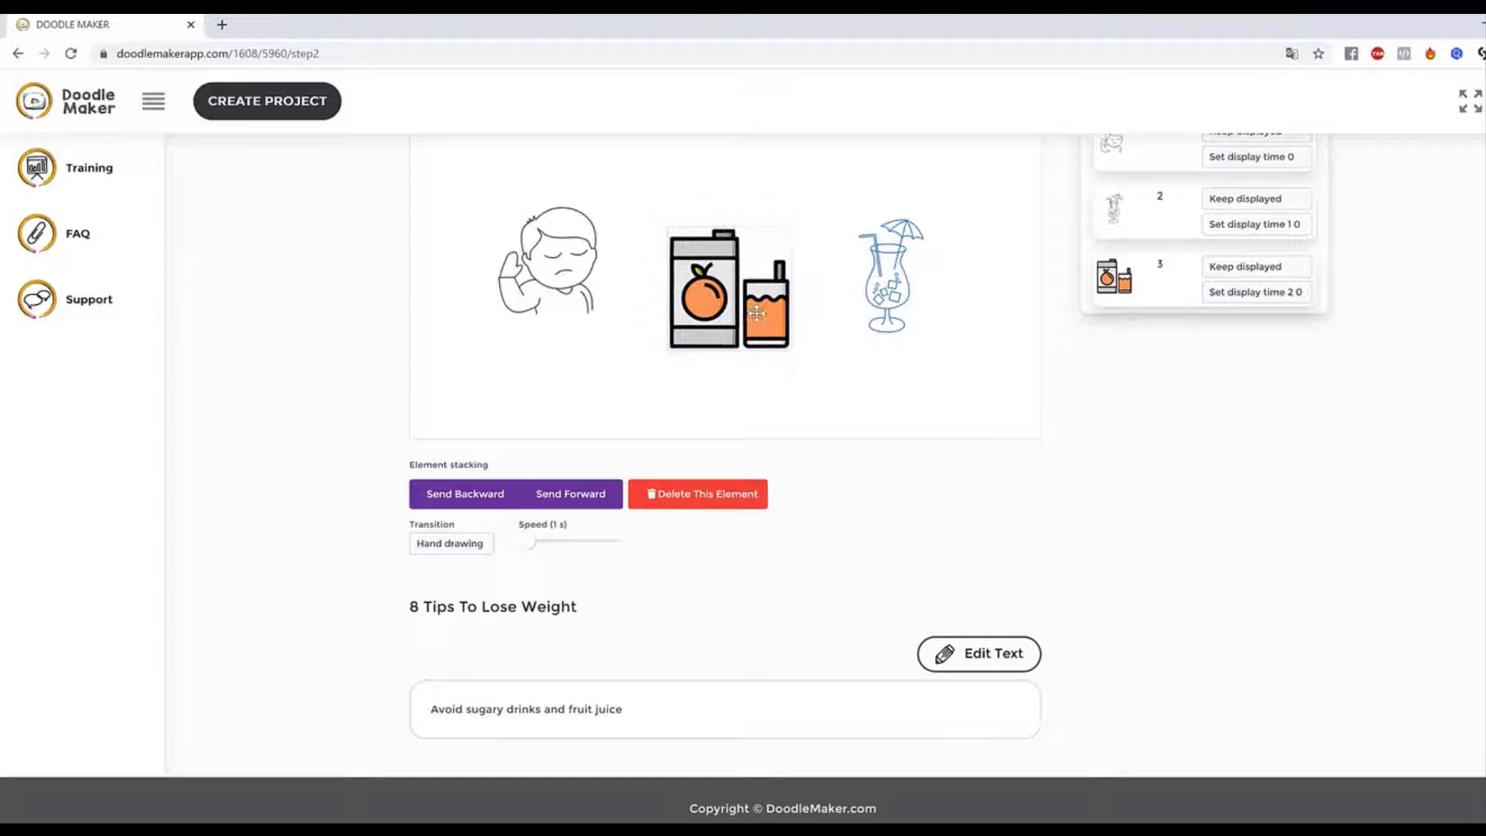
left_click_drag(668, 229, 653, 203)
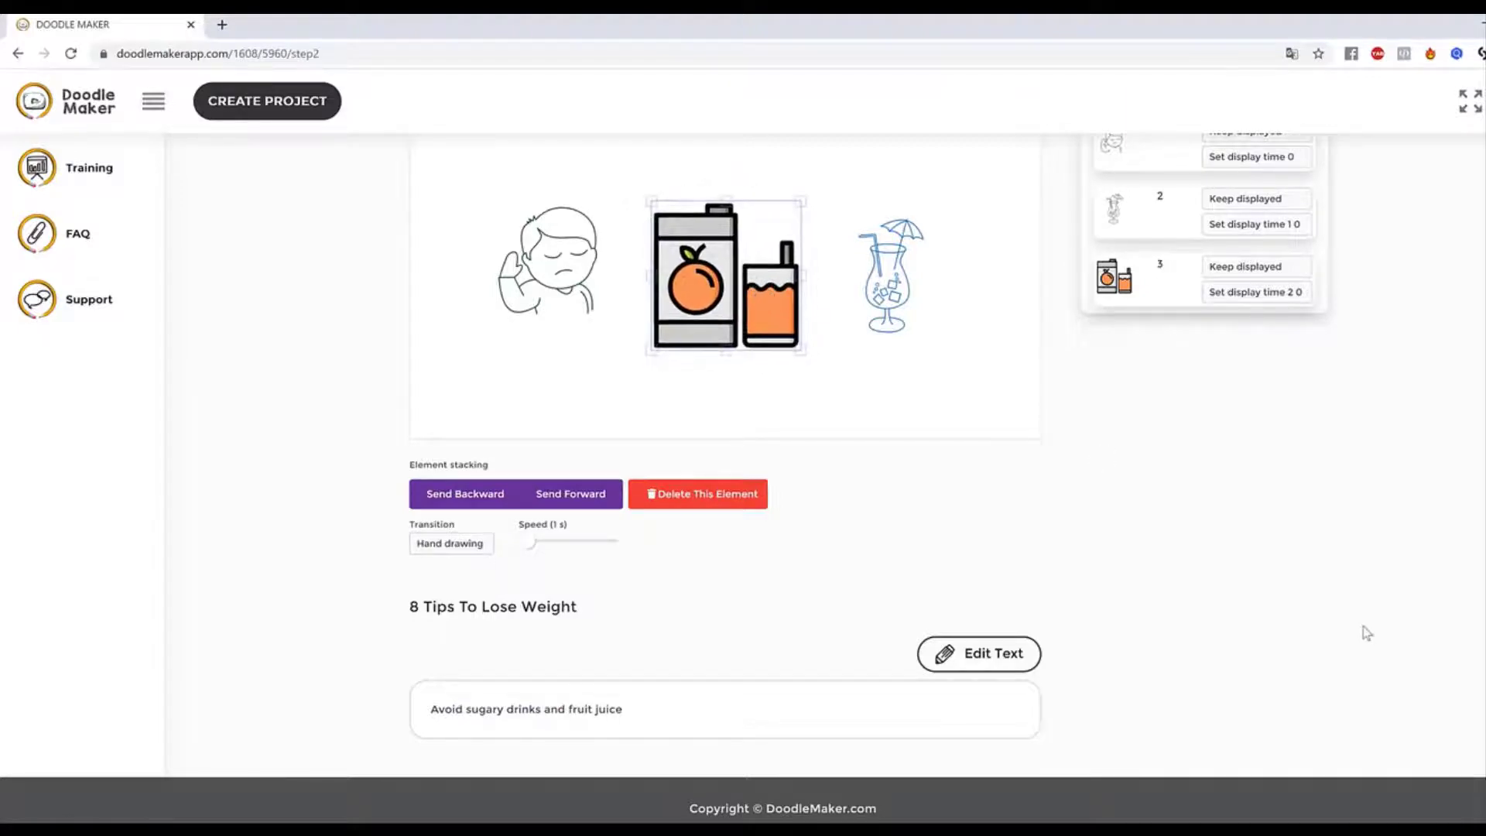
left_click(934, 418)
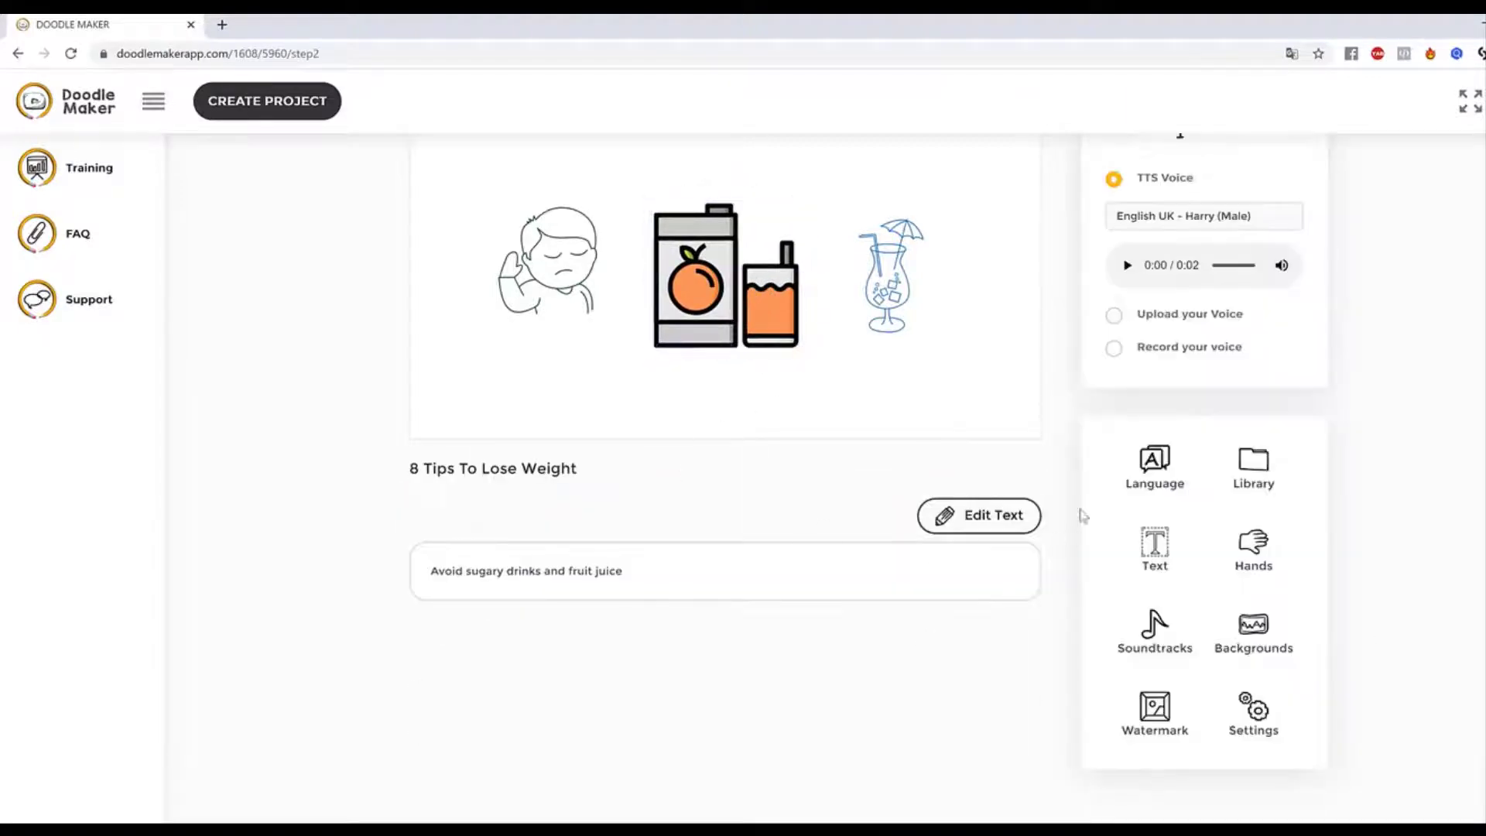
scroll(1083, 516, "up", 3)
left_click(1104, 245)
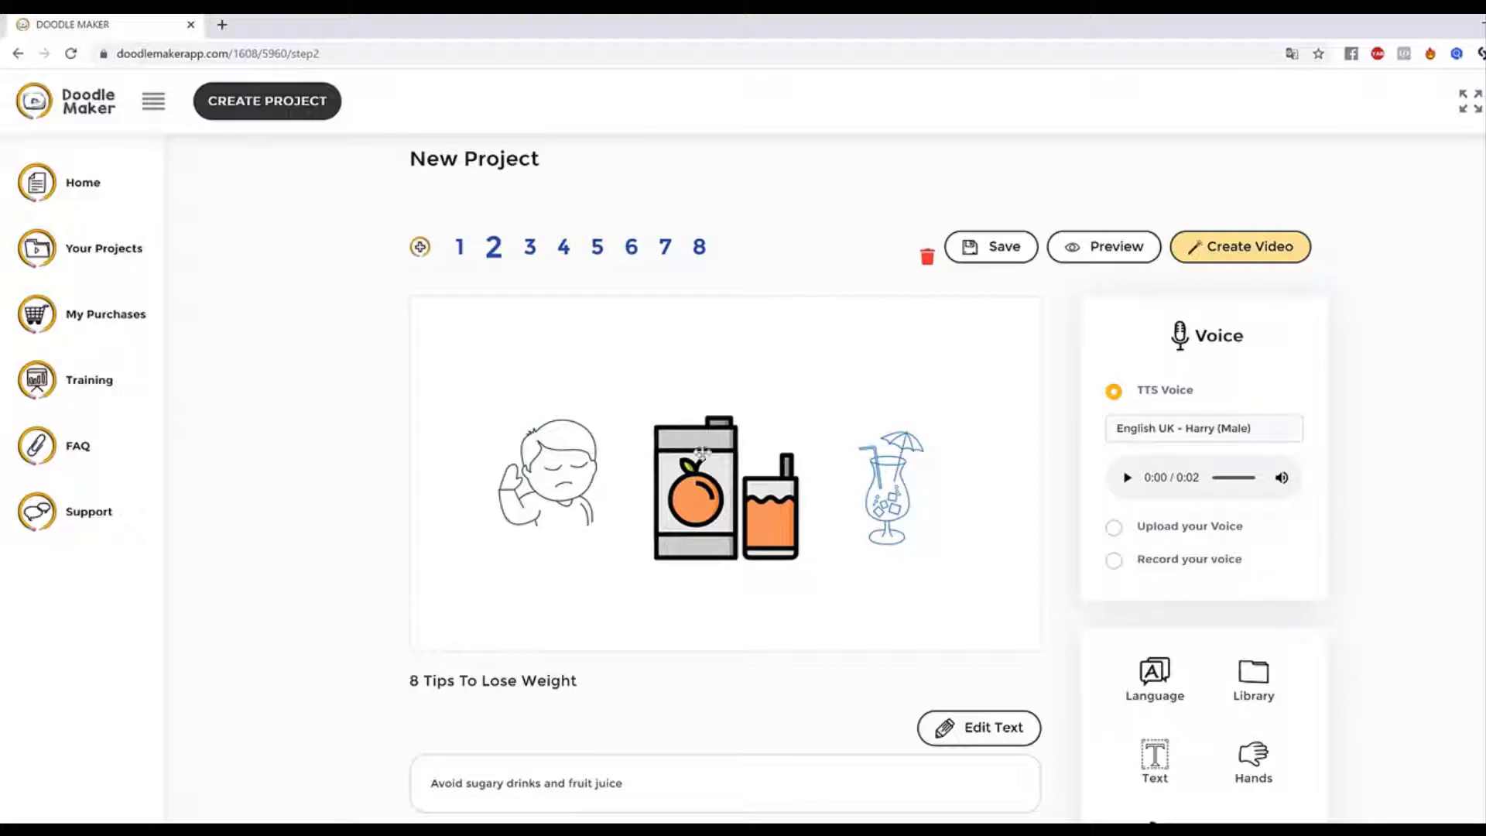
left_click(700, 456)
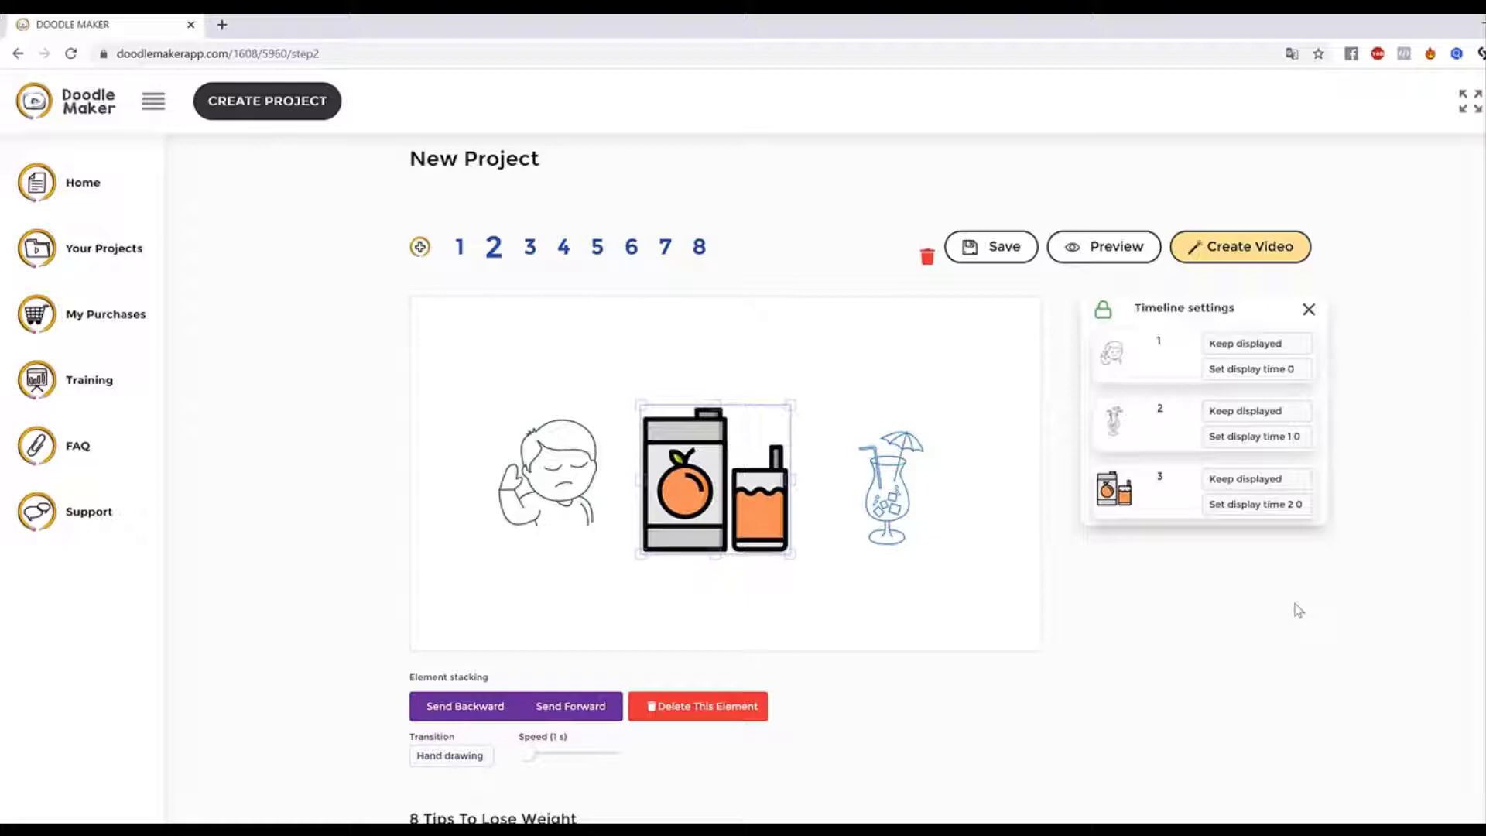
Save slide 2, open slide 8, and nudge the fork-and-knife drawing slightly up-left.
left_click(697, 248)
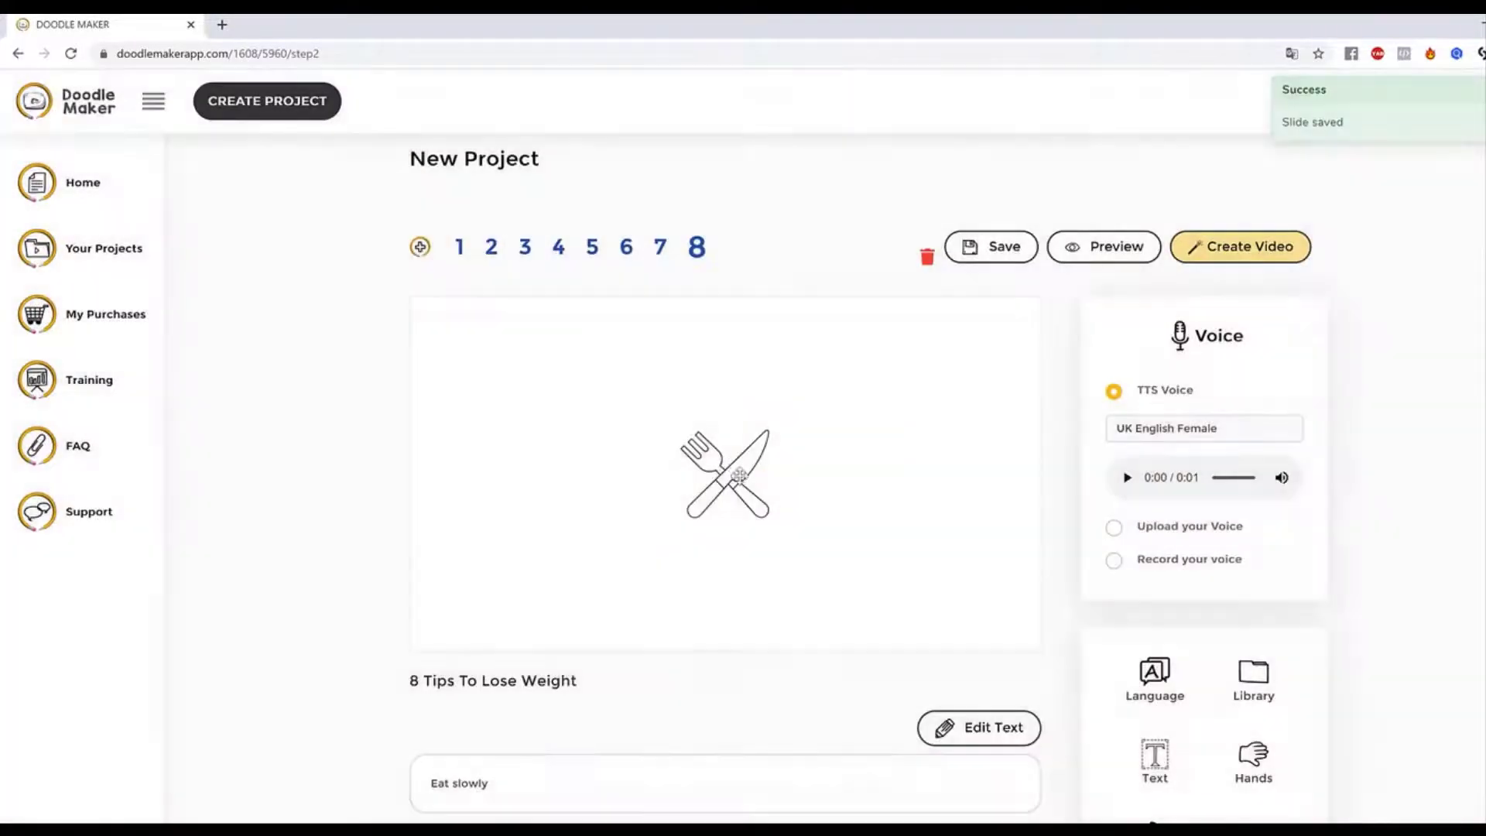
left_click(755, 492)
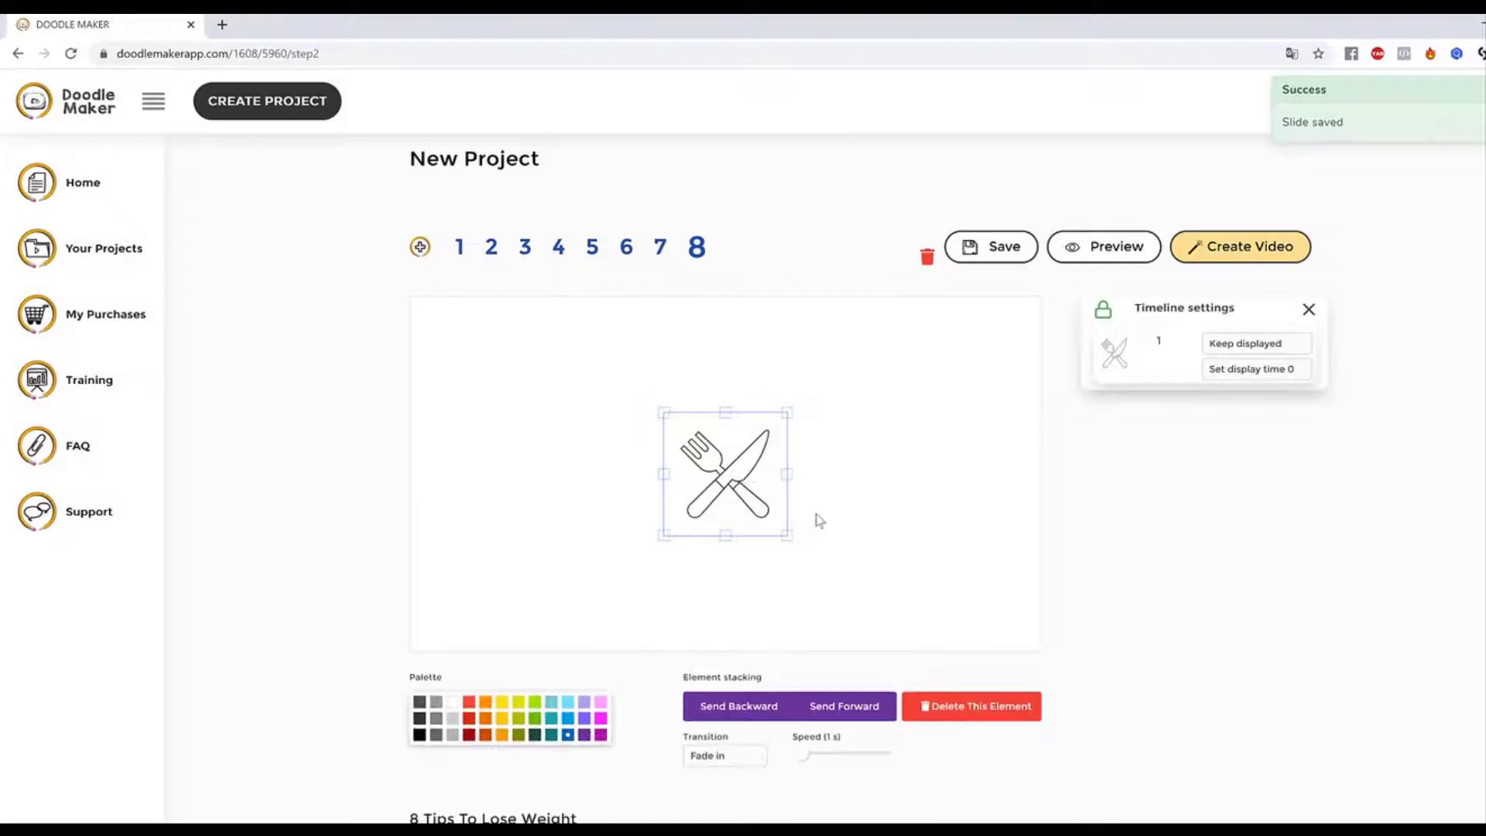
mouse_move(769, 494)
left_mouse_down()
mouse_move(749, 489)
mouse_move(764, 483)
left_mouse_up()
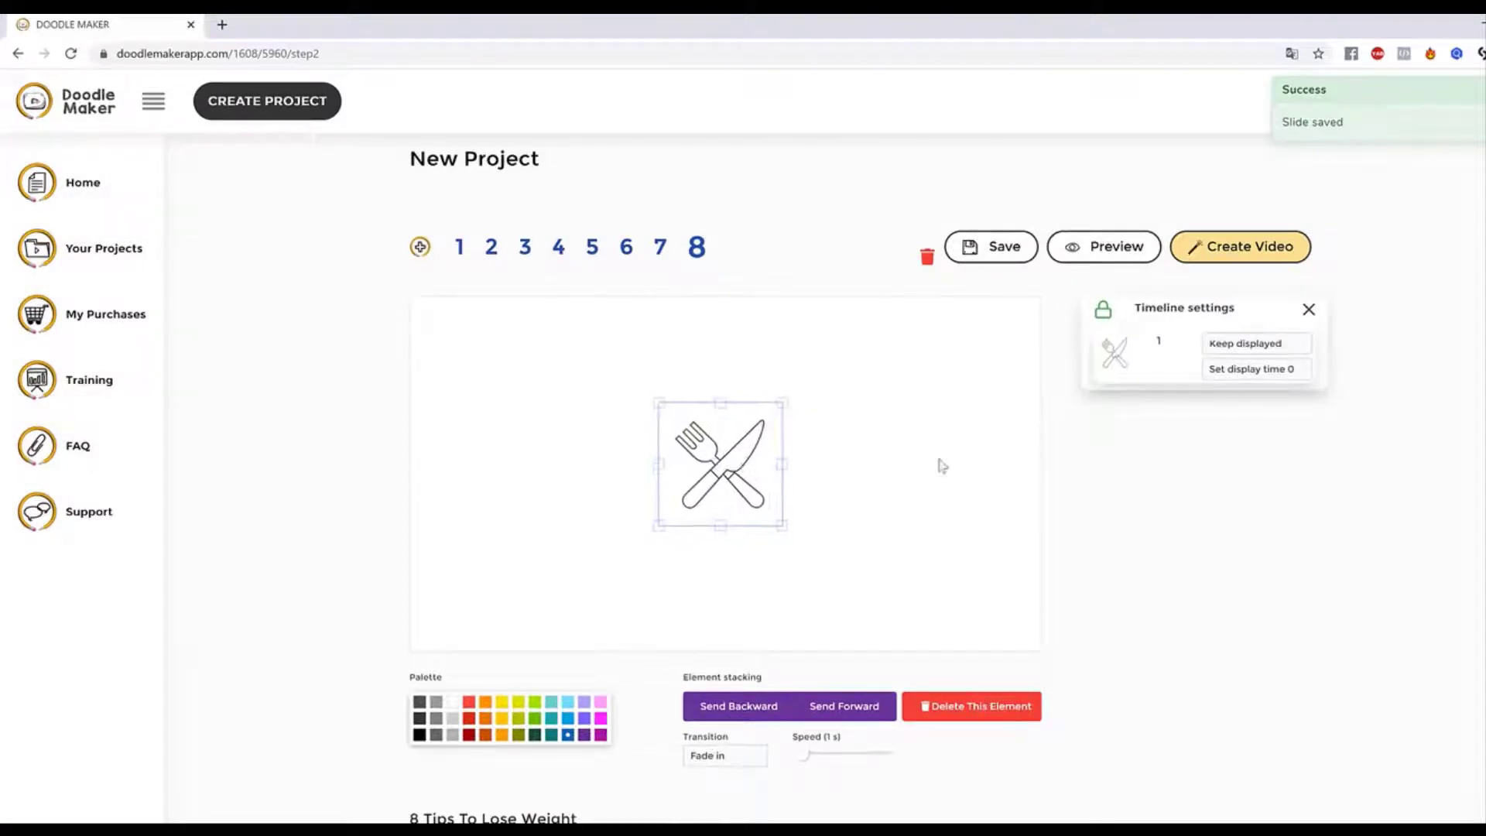
Replace the 'Eat slowly' text with 'Visit Our Website Today...'.
scroll(597, 704, "down", 3)
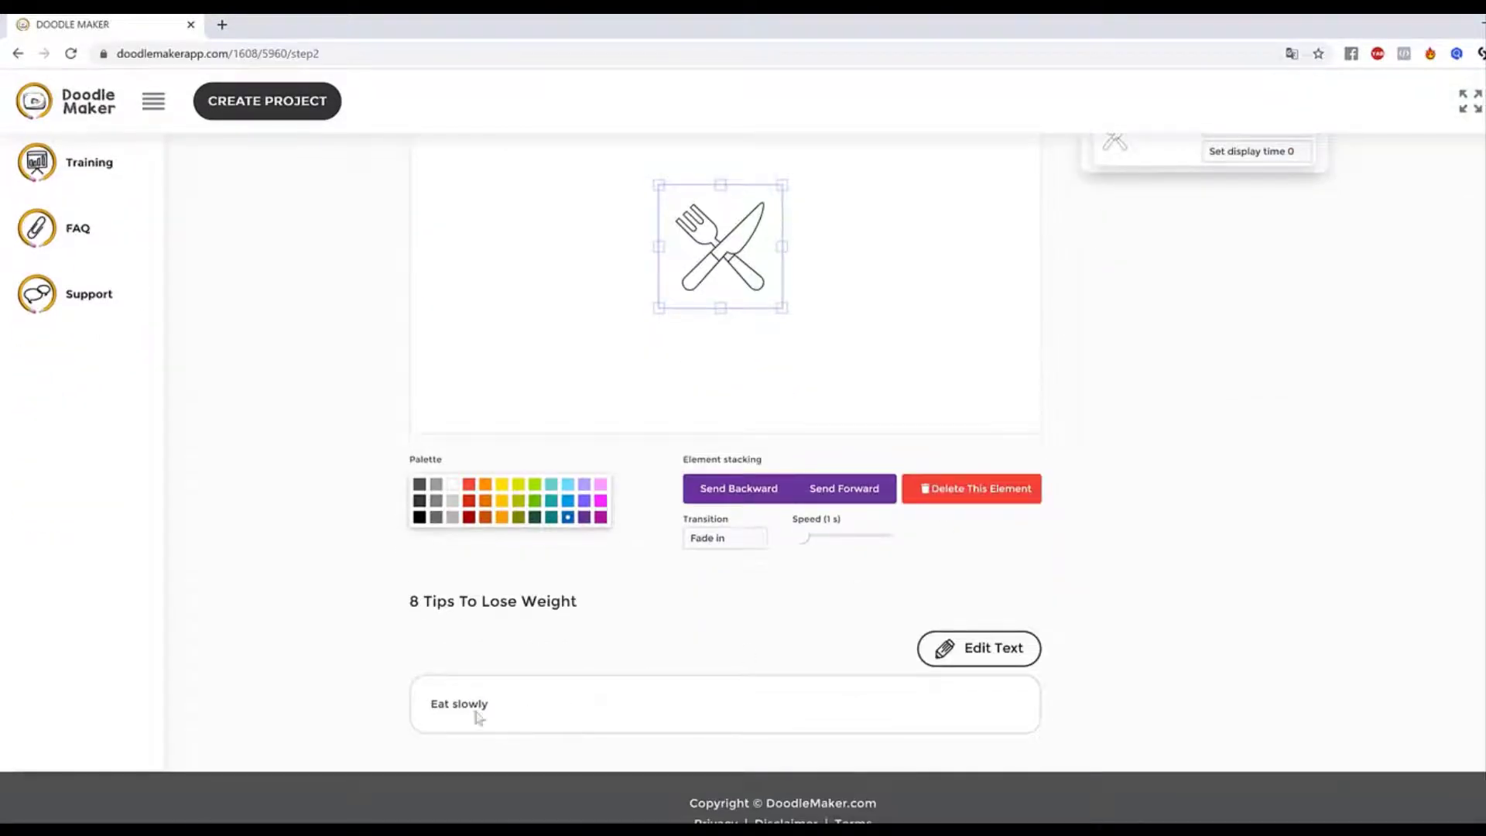
left_click(1007, 654)
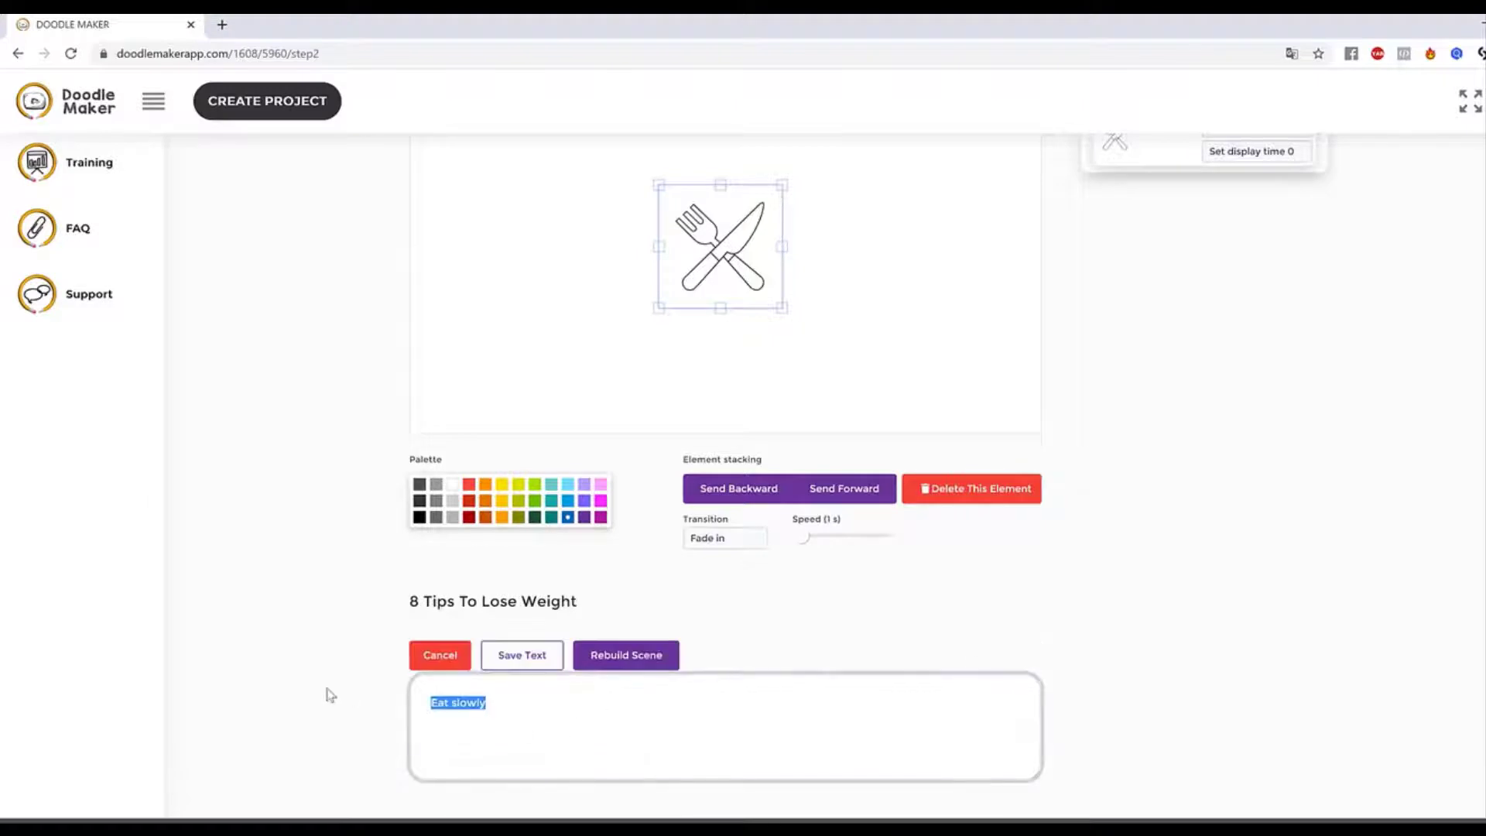
type("call Us Now For More deta")
key("BackSpace")
key("BackSpace")
key("BackSpace")
key("BackSpace")
key("BackSpace")
key("BackSpace")
key("BackSpace")
key("BackSpace")
key("BackSpace")
key("BackSpace")
key("BackSpace")
key("BackSpace")
key("BackSpace")
key("BackSpace")
key("BackSpace")
key("BackSpace")
type("Visit Our Website Today...")
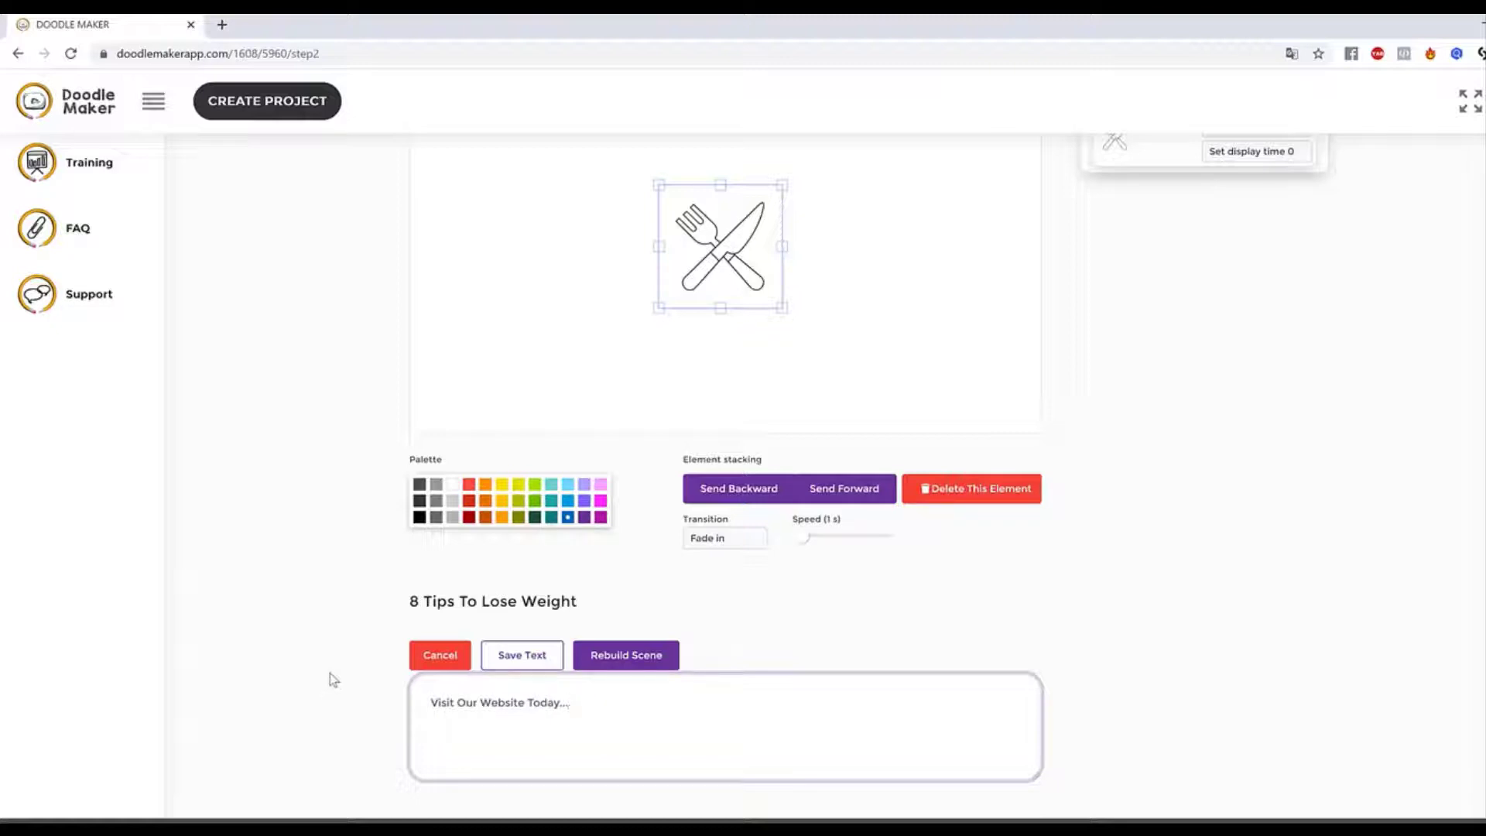
Rebuild the scene from the new text, generating www and calendar doodles.
left_click(651, 658)
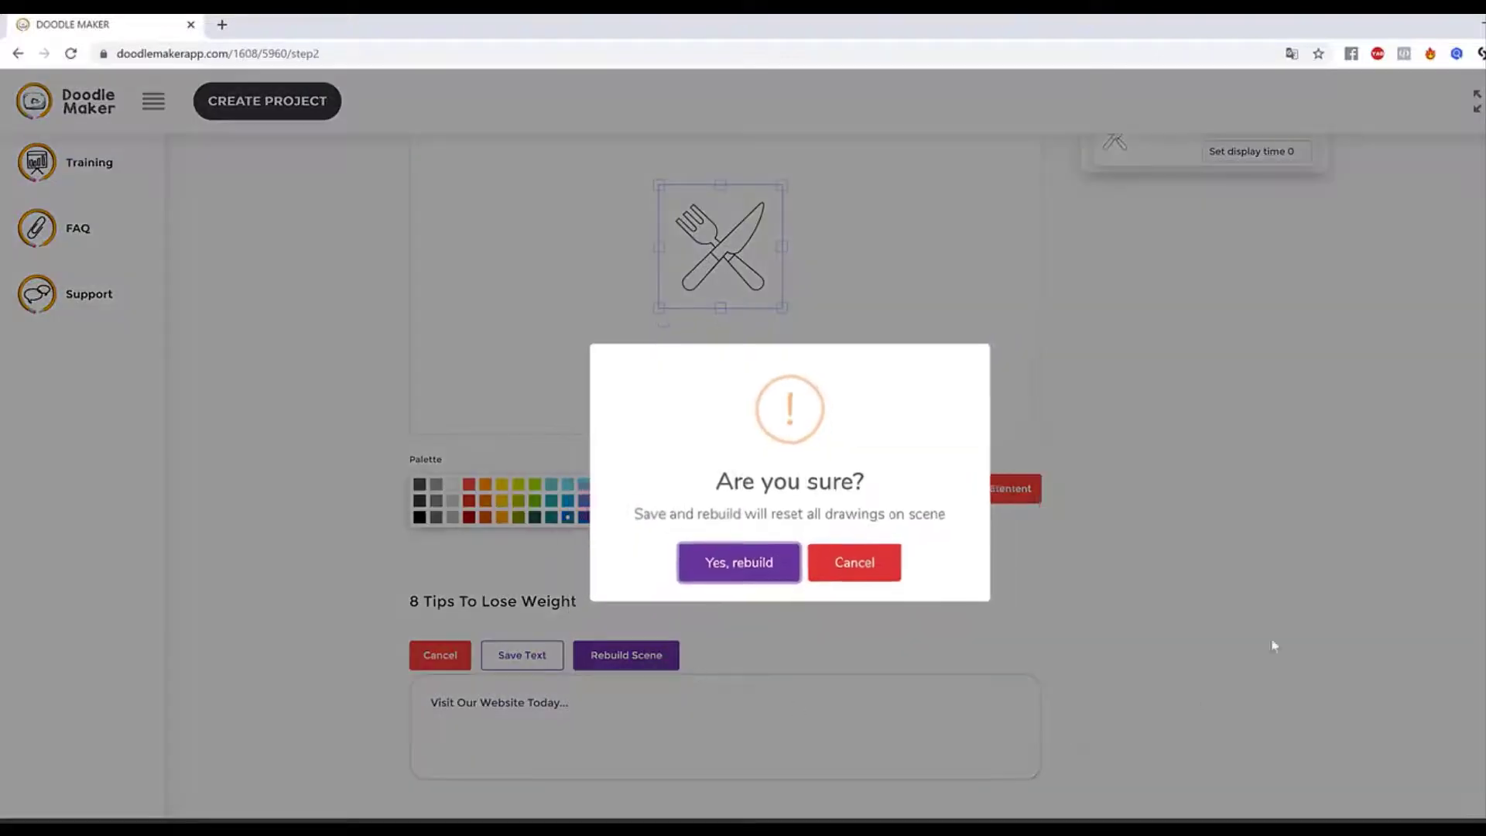
left_click(758, 576)
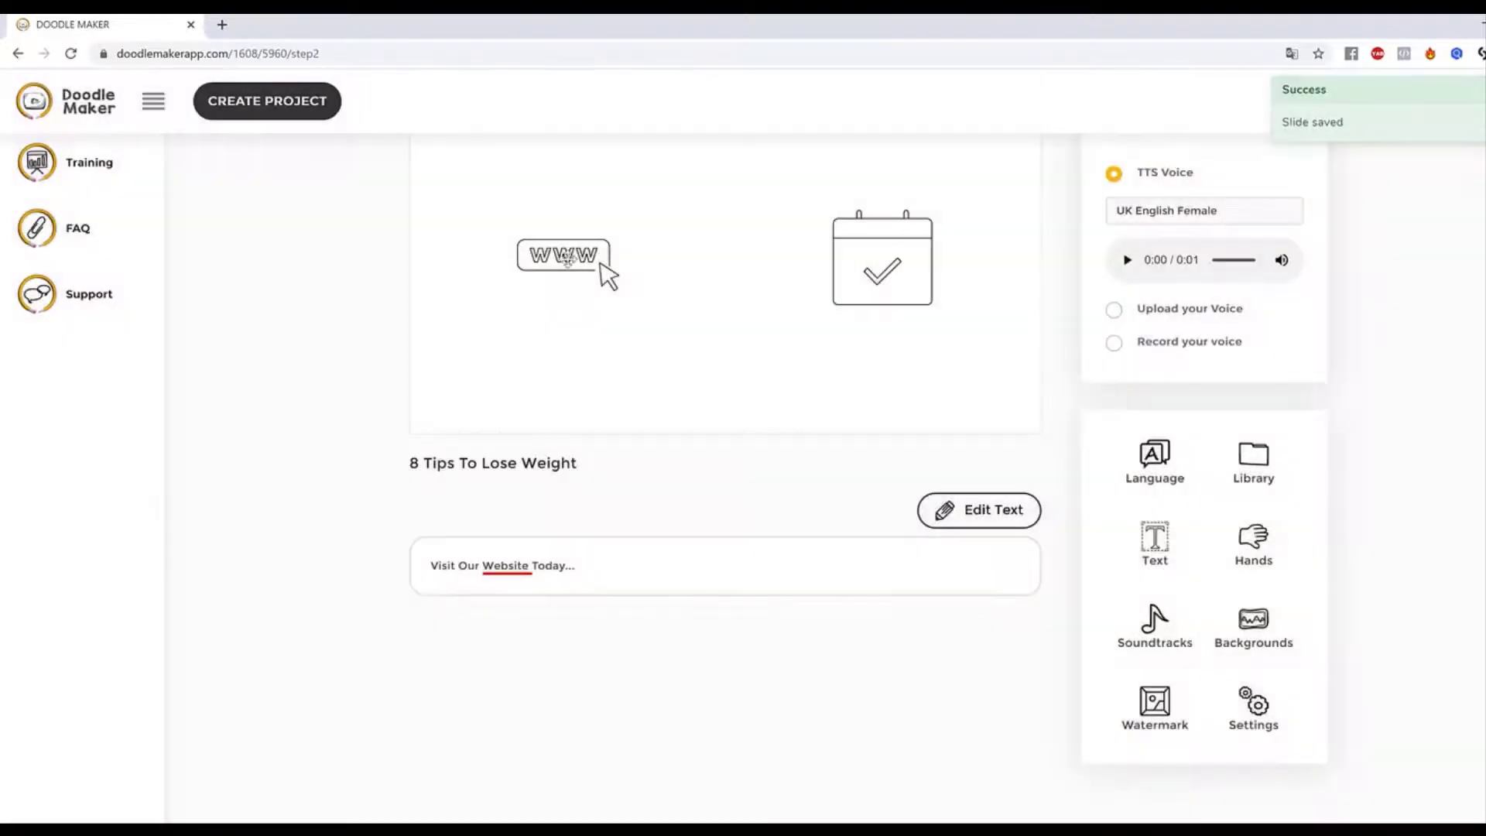
left_click(567, 260)
left_click(875, 248)
Colour the www doodle blue, then bring up the image library.
left_click(778, 279)
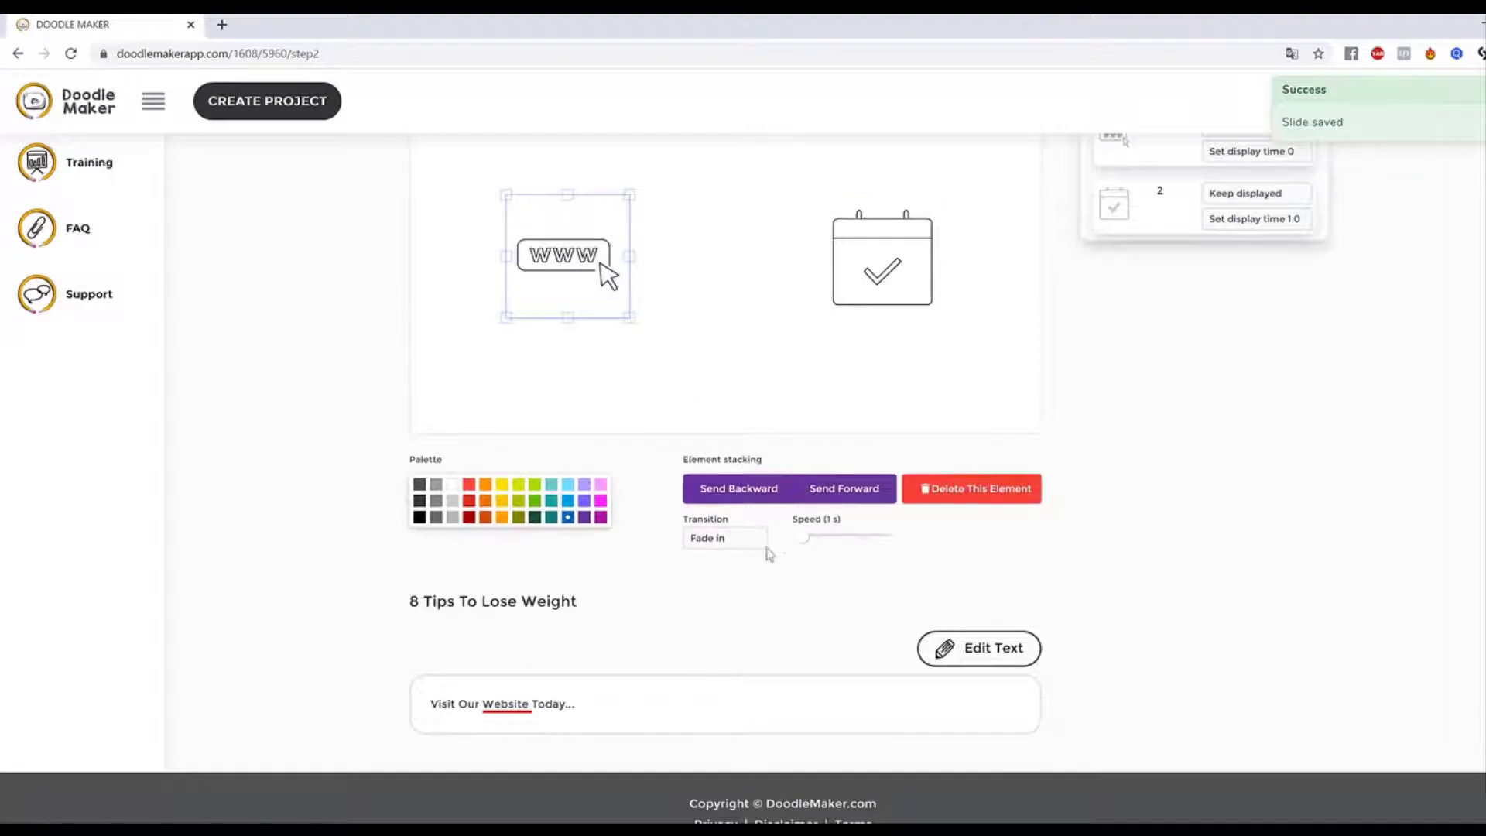
left_click(468, 502)
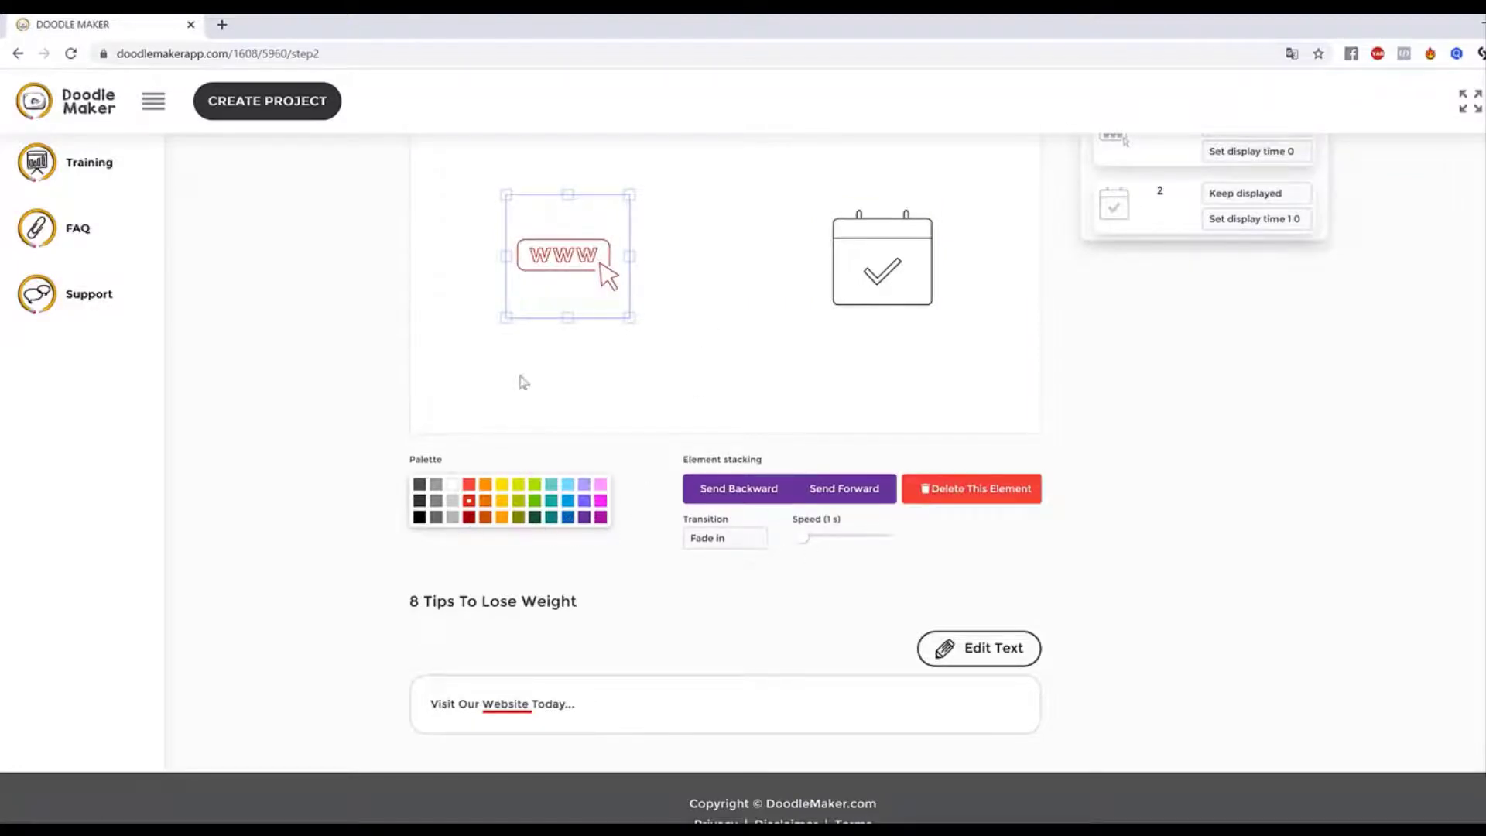
left_click(568, 518)
left_click(680, 318)
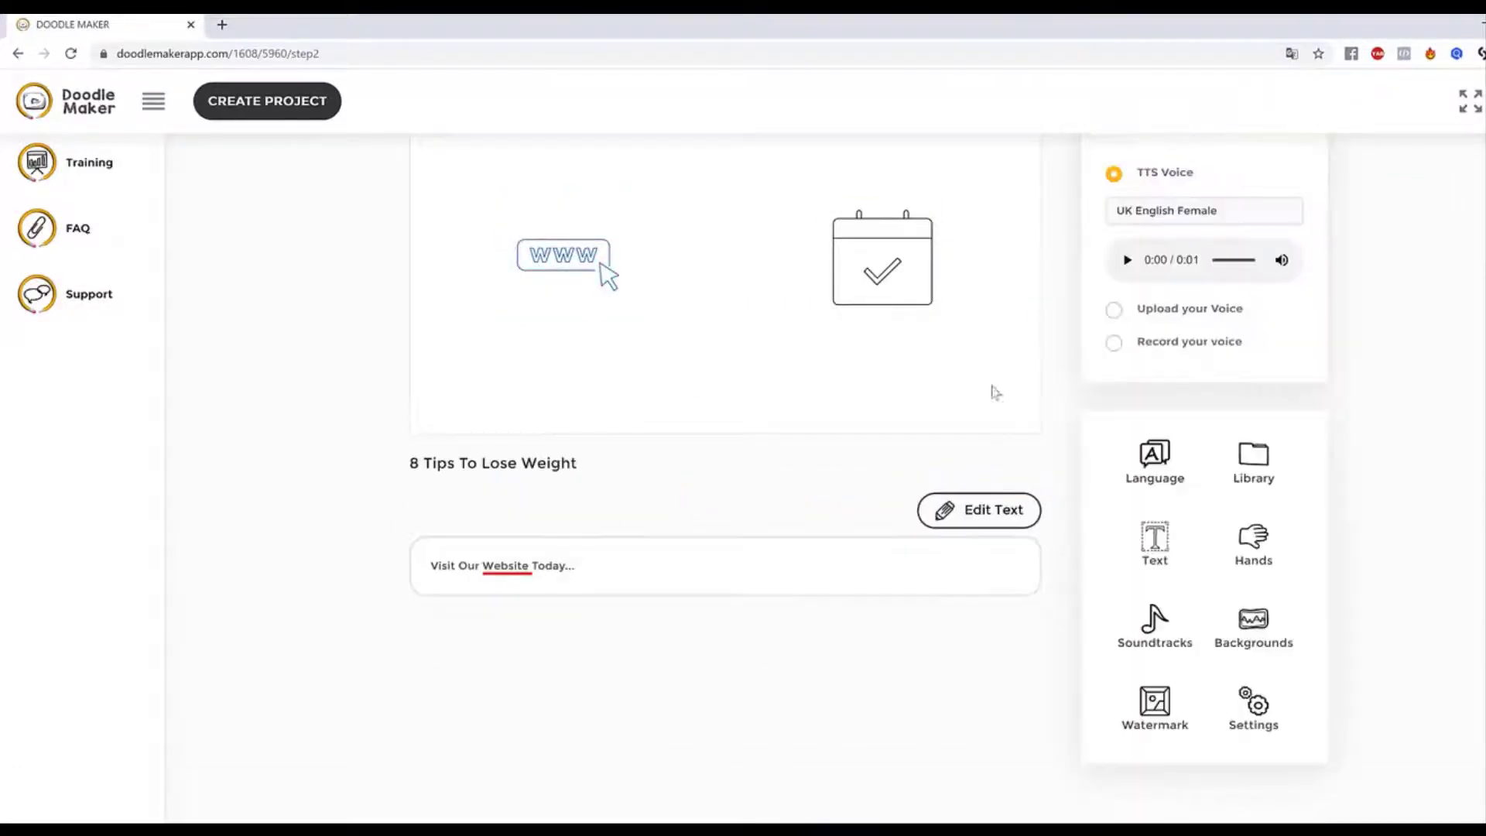
left_click(1251, 458)
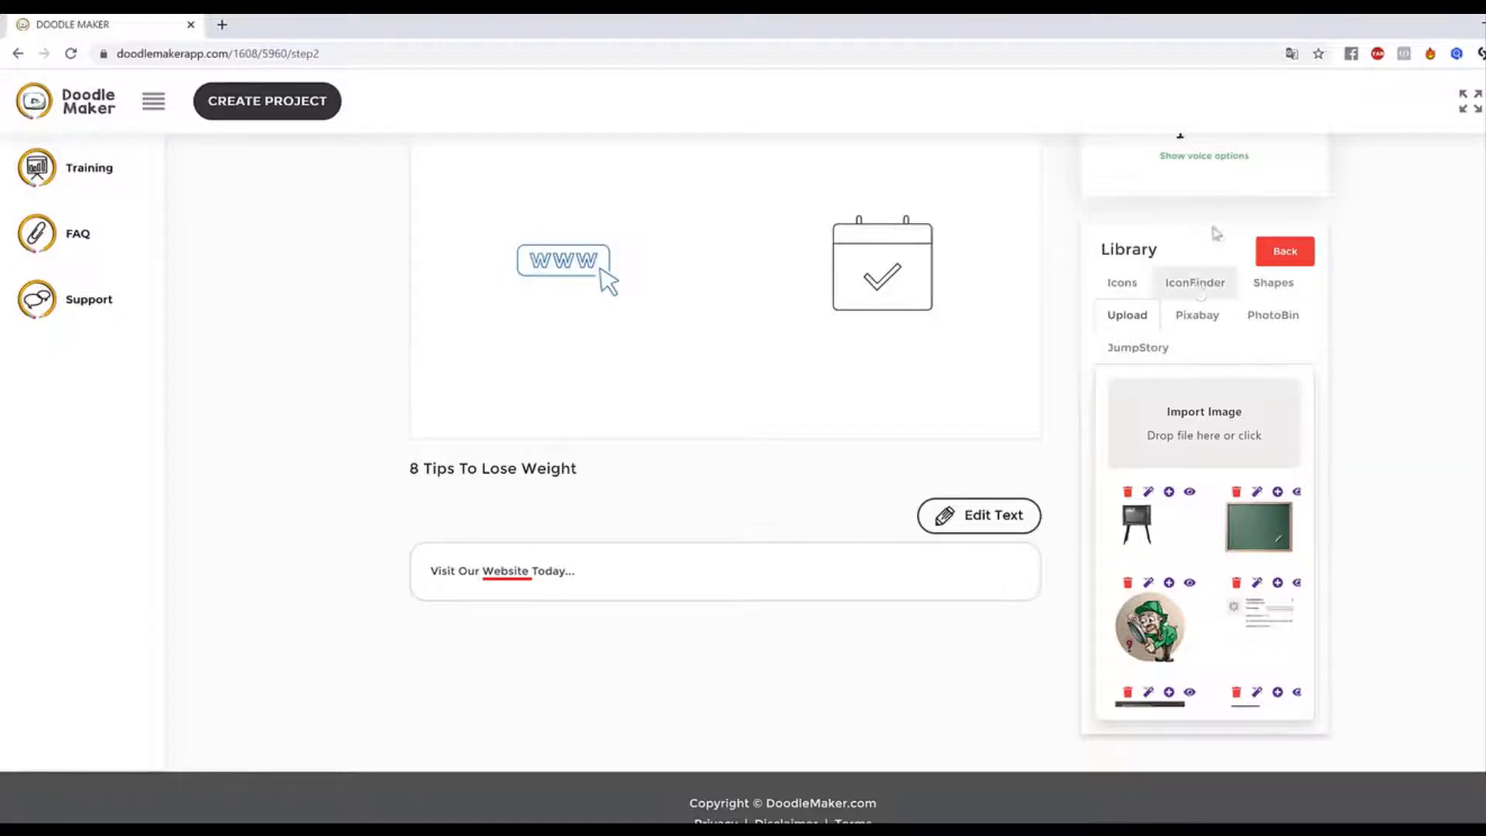
Search JumpStory for 'website' and add the colourful website illustration to slide 8.
left_click(1156, 352)
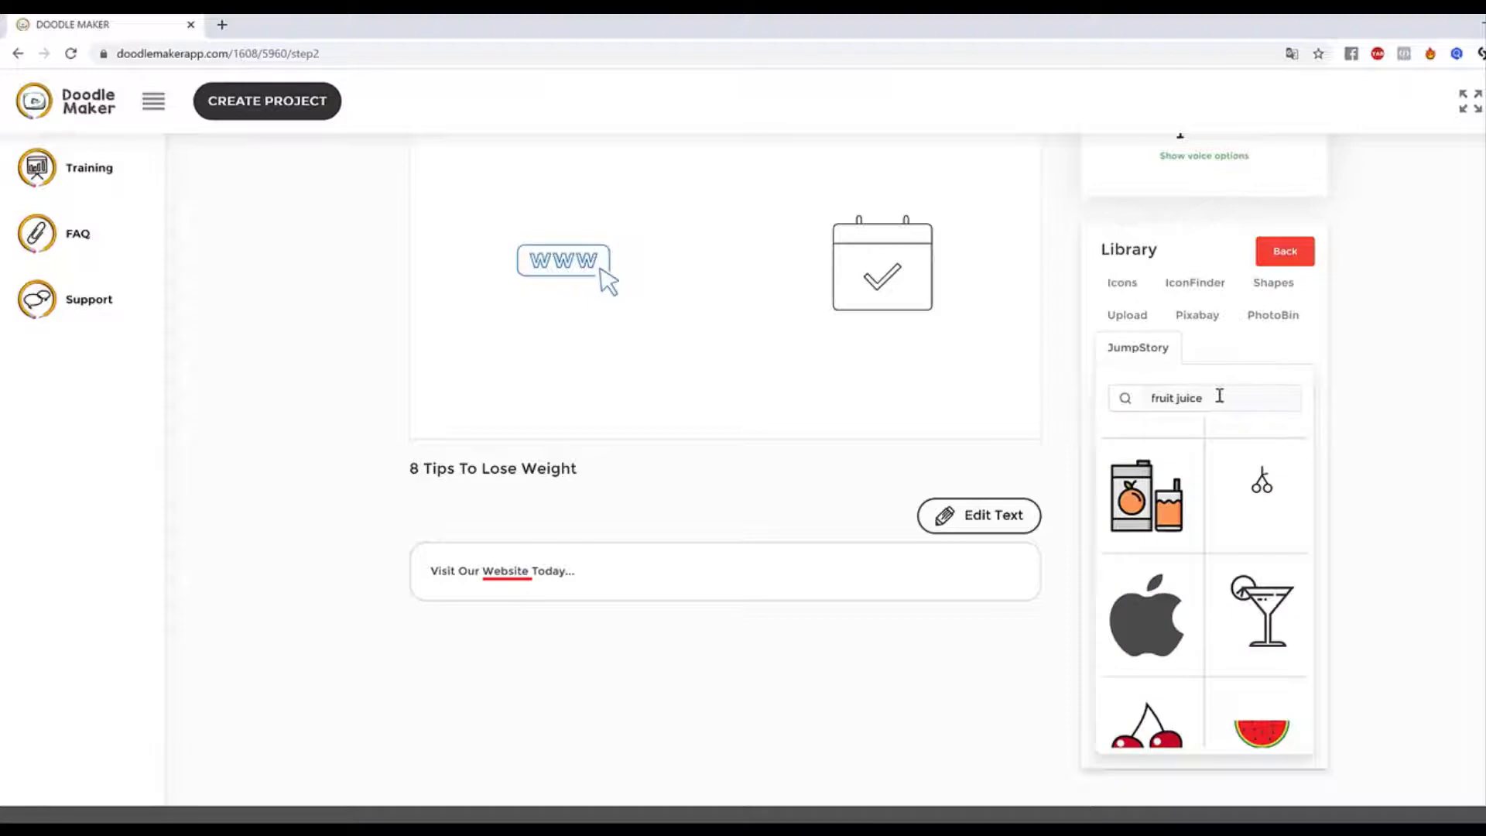
left_click_drag(1219, 395, 1066, 389)
type("website")
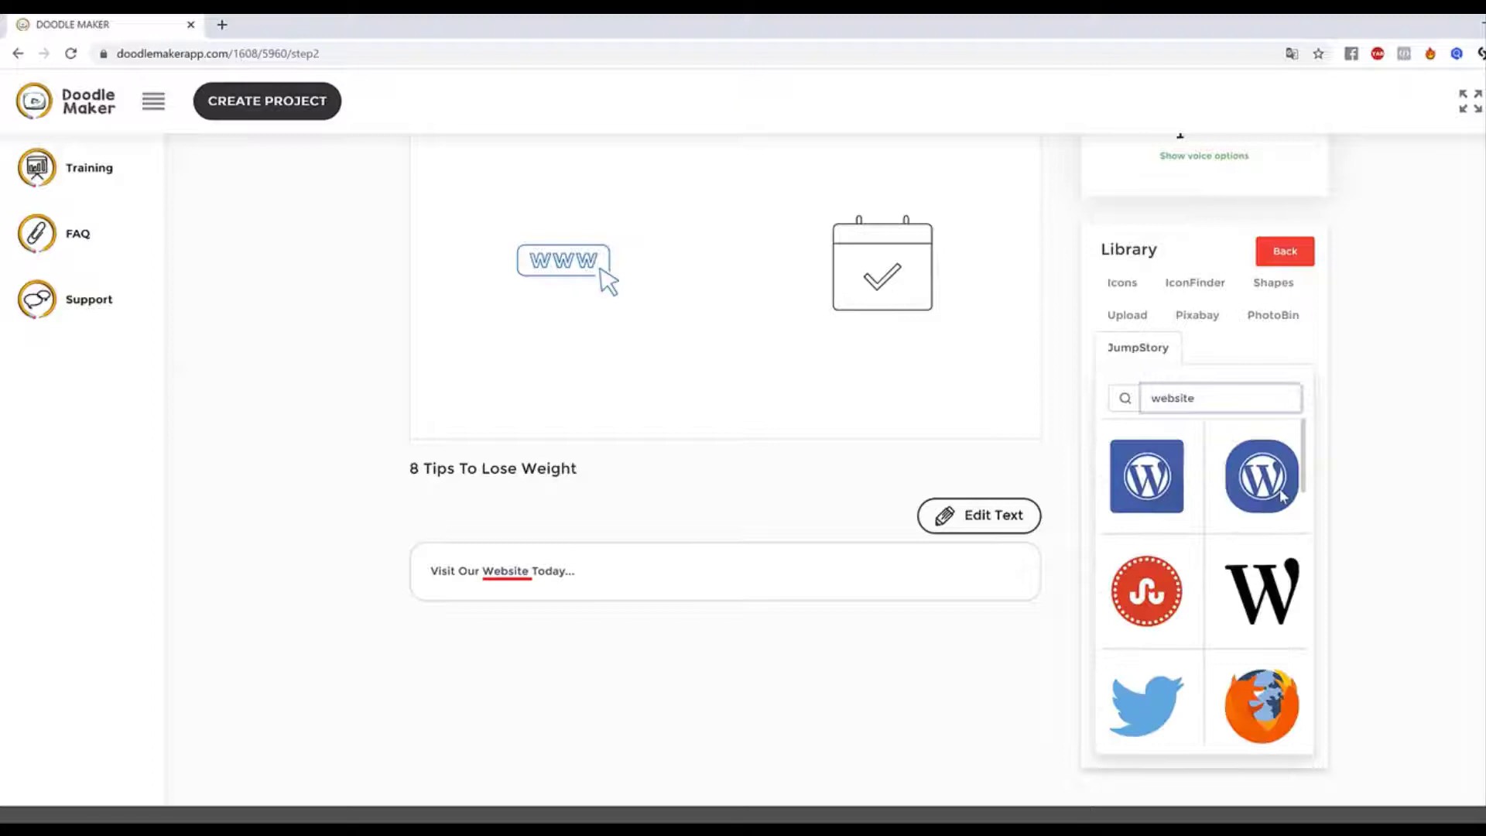
scroll(1283, 495, "down", 5)
scroll(1281, 496, "down", 5)
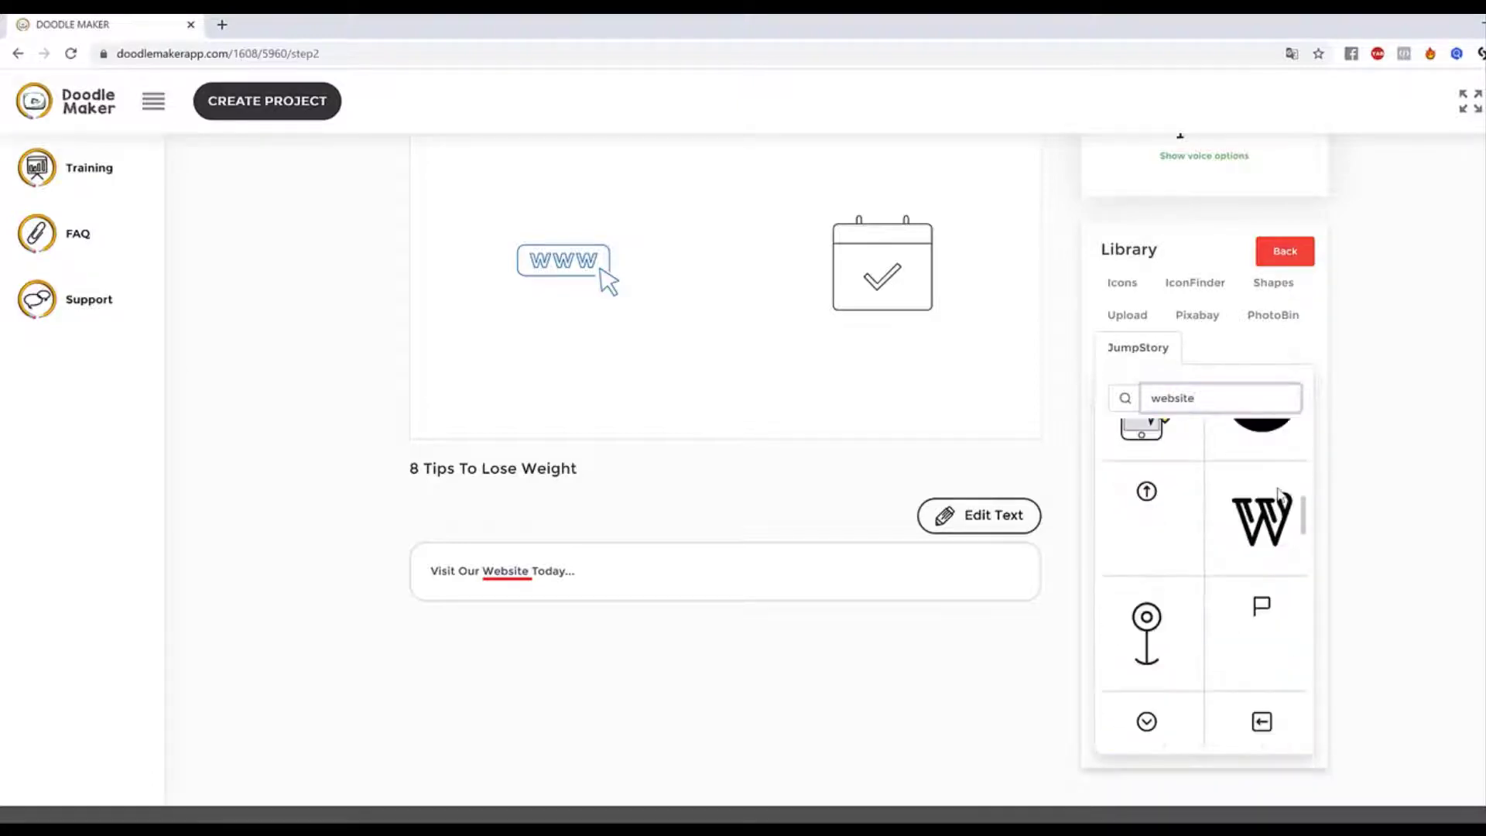
mouse_move(1303, 593)
left_mouse_down()
mouse_move(1301, 615)
mouse_move(1305, 597)
left_mouse_up()
scroll(1303, 596, "up", 5)
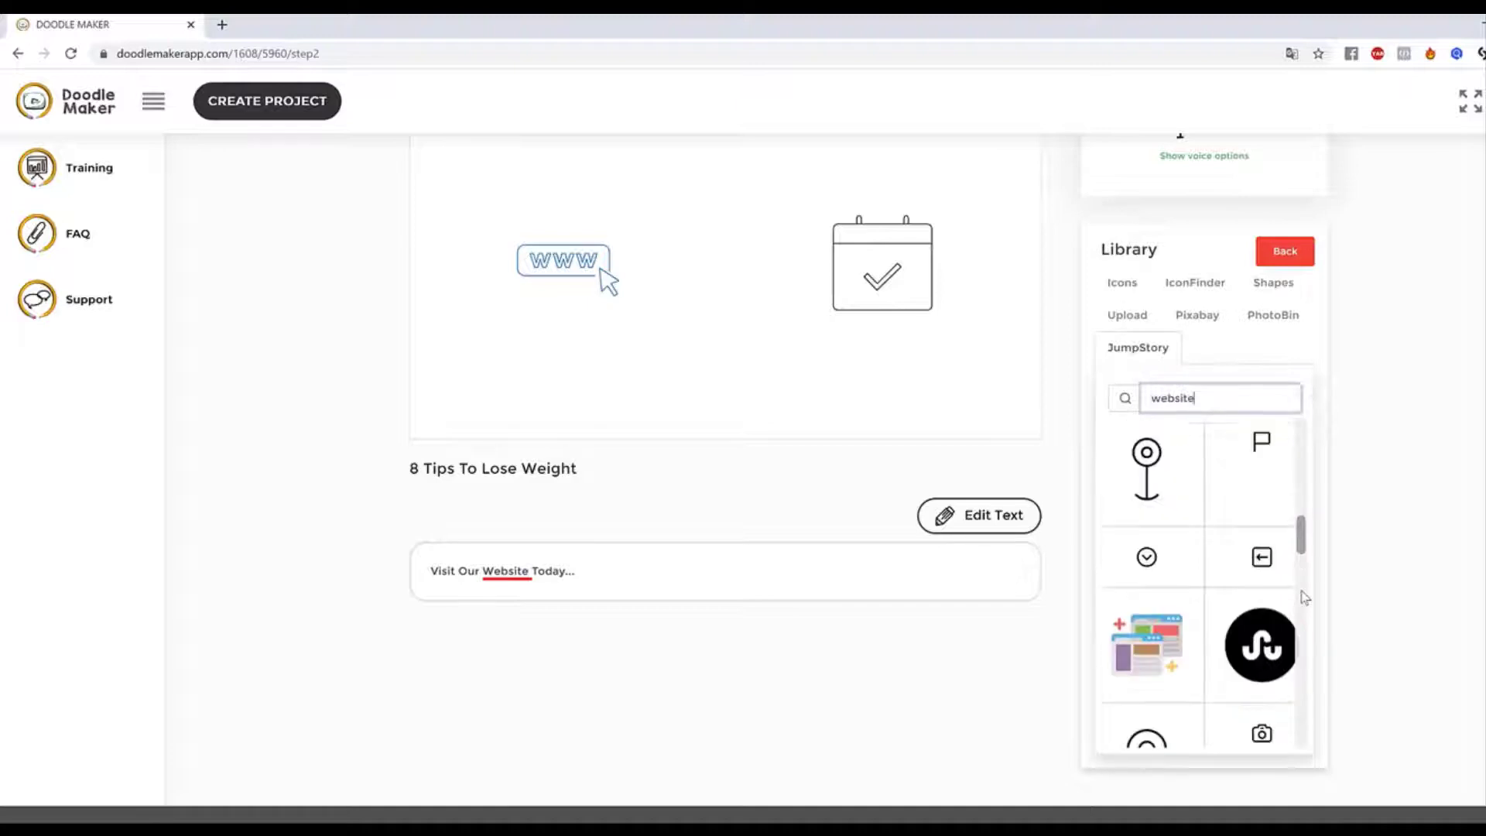
left_click(1162, 648)
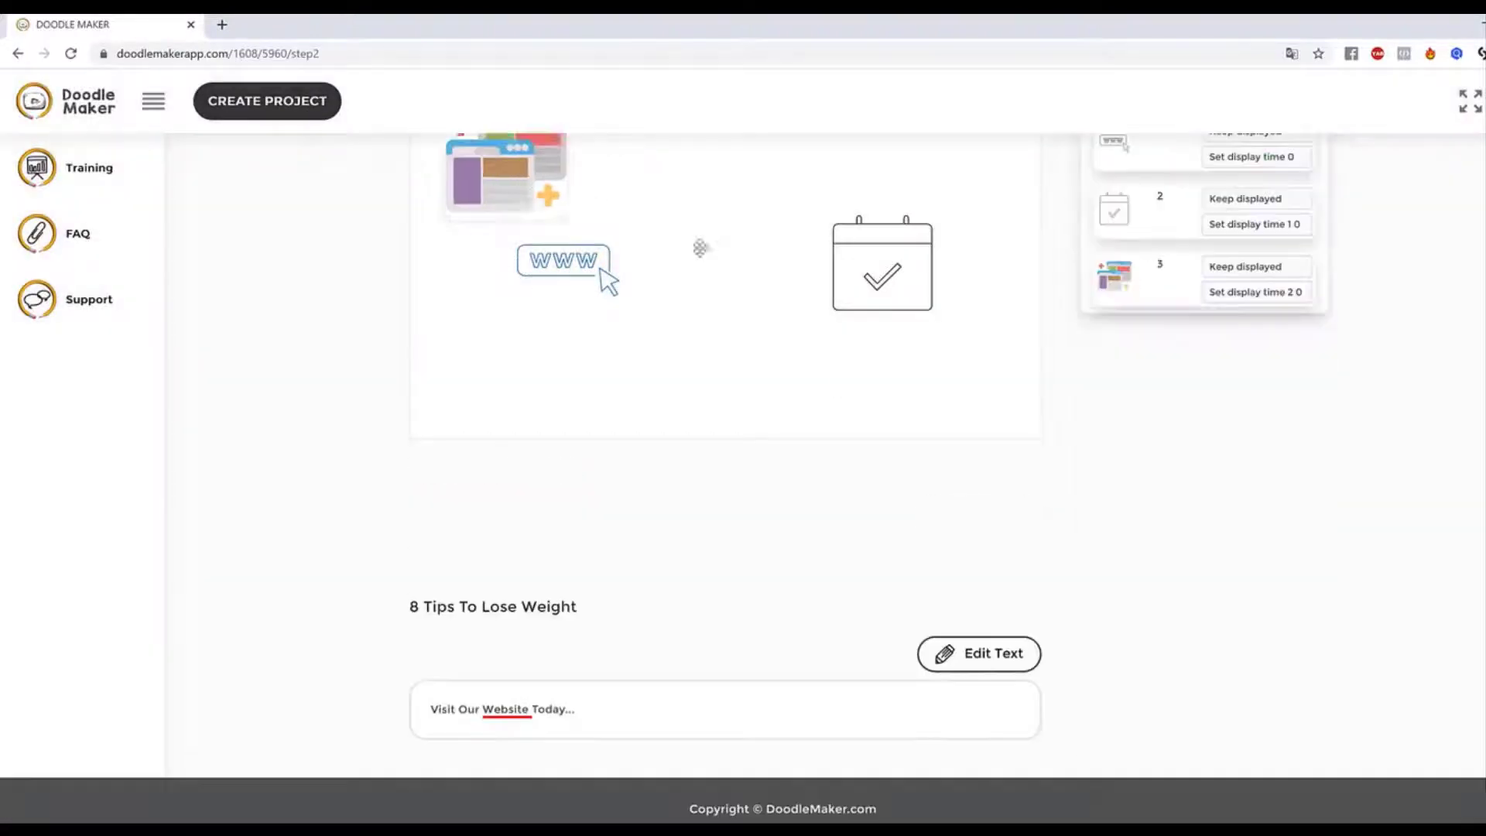
Centre the website illustration and delete the www doodle.
left_click_drag(700, 248, 732, 365)
left_click(581, 267)
left_click(968, 501)
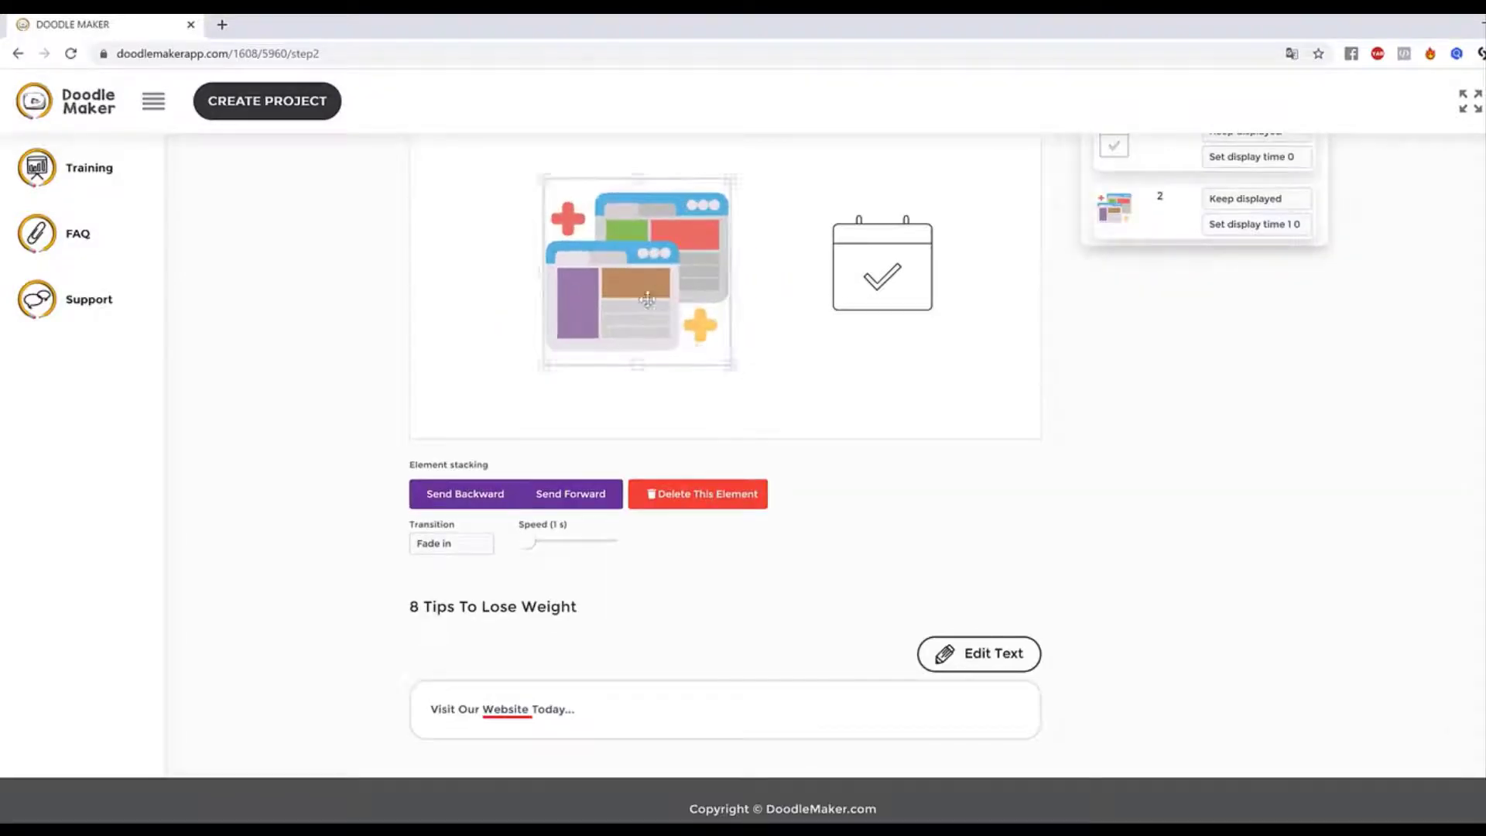
scroll(1072, 474, "up", 3)
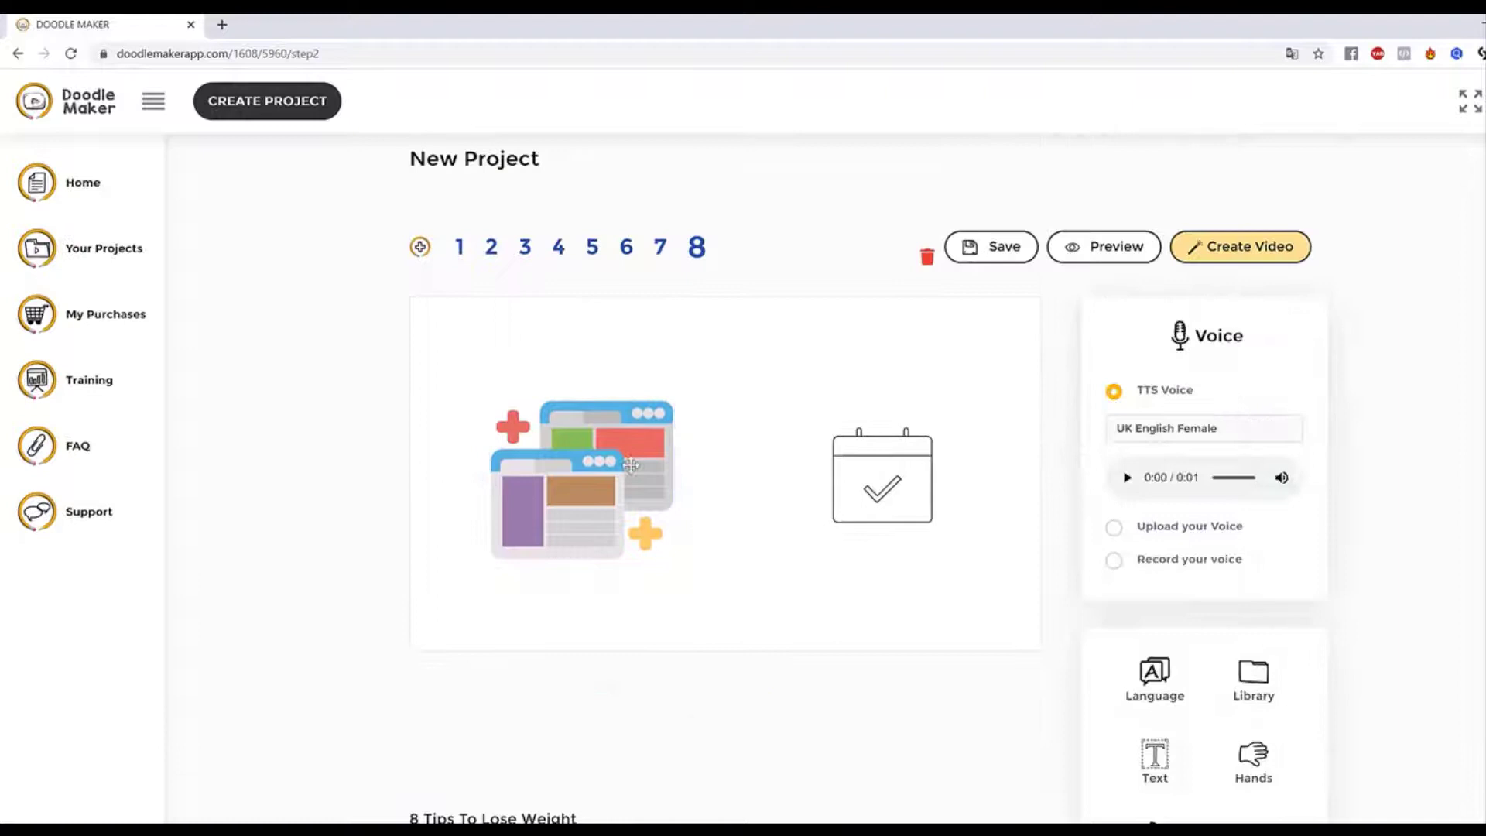
left_click_drag(631, 466, 648, 461)
left_click(744, 616)
left_click(637, 472)
Give the illustration a Hand drawing transition, enlarge it, and preview slide 8.
scroll(453, 680, "down", 1)
left_click(453, 679)
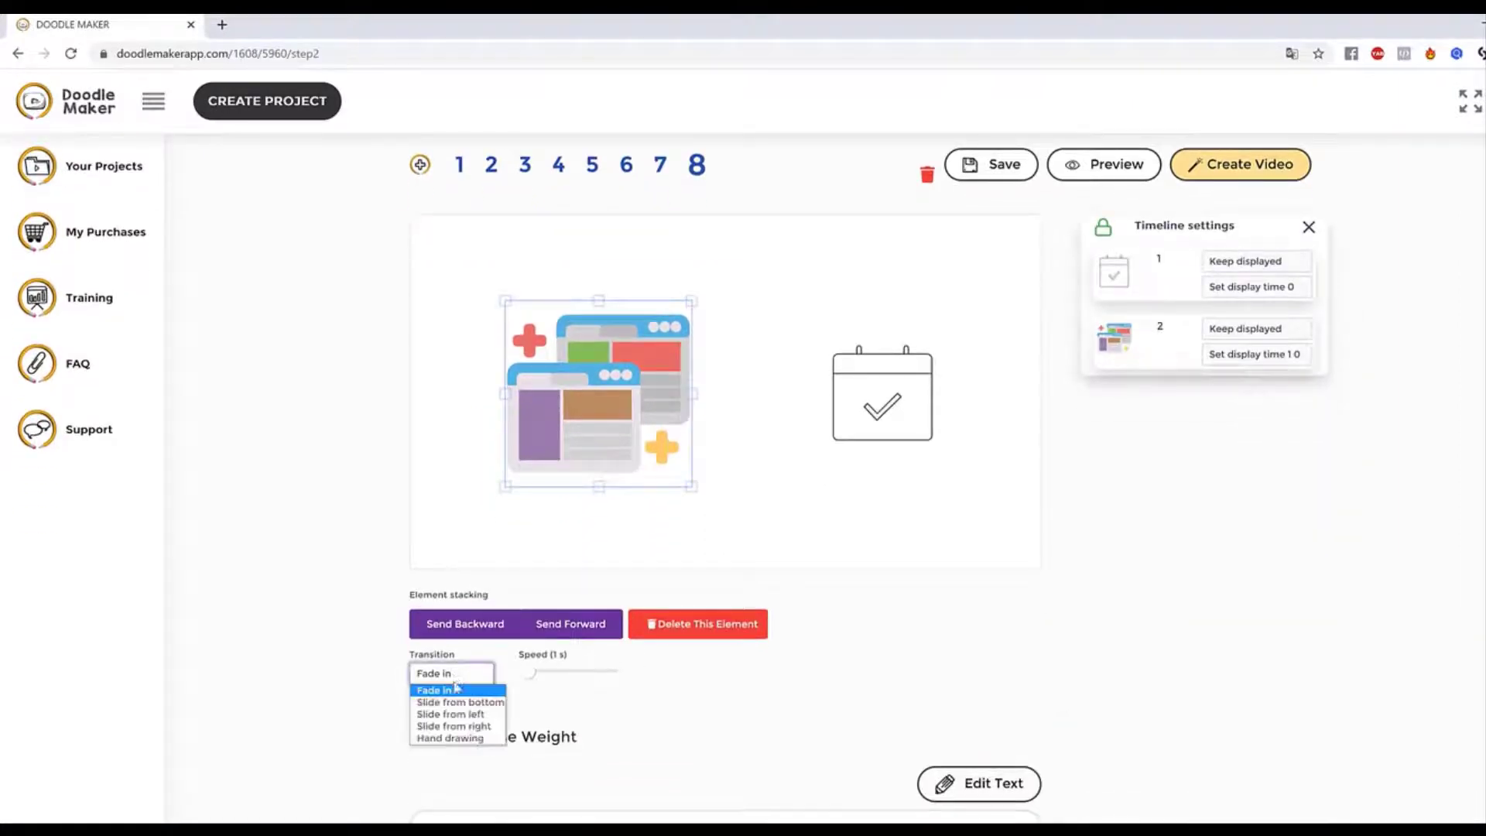
left_click(474, 739)
left_click(801, 447)
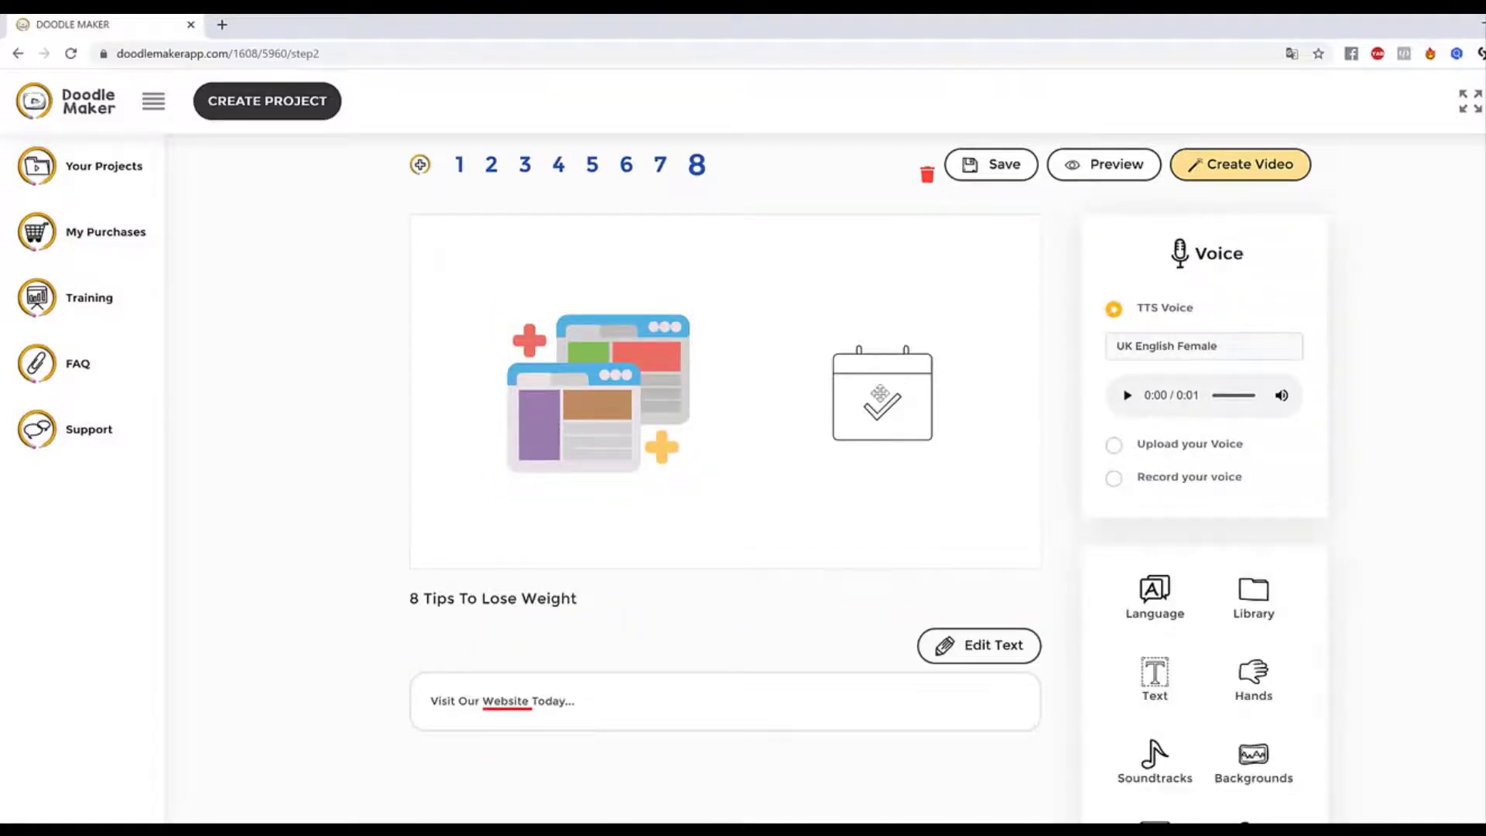
left_click(573, 379)
left_click_drag(706, 490, 720, 503)
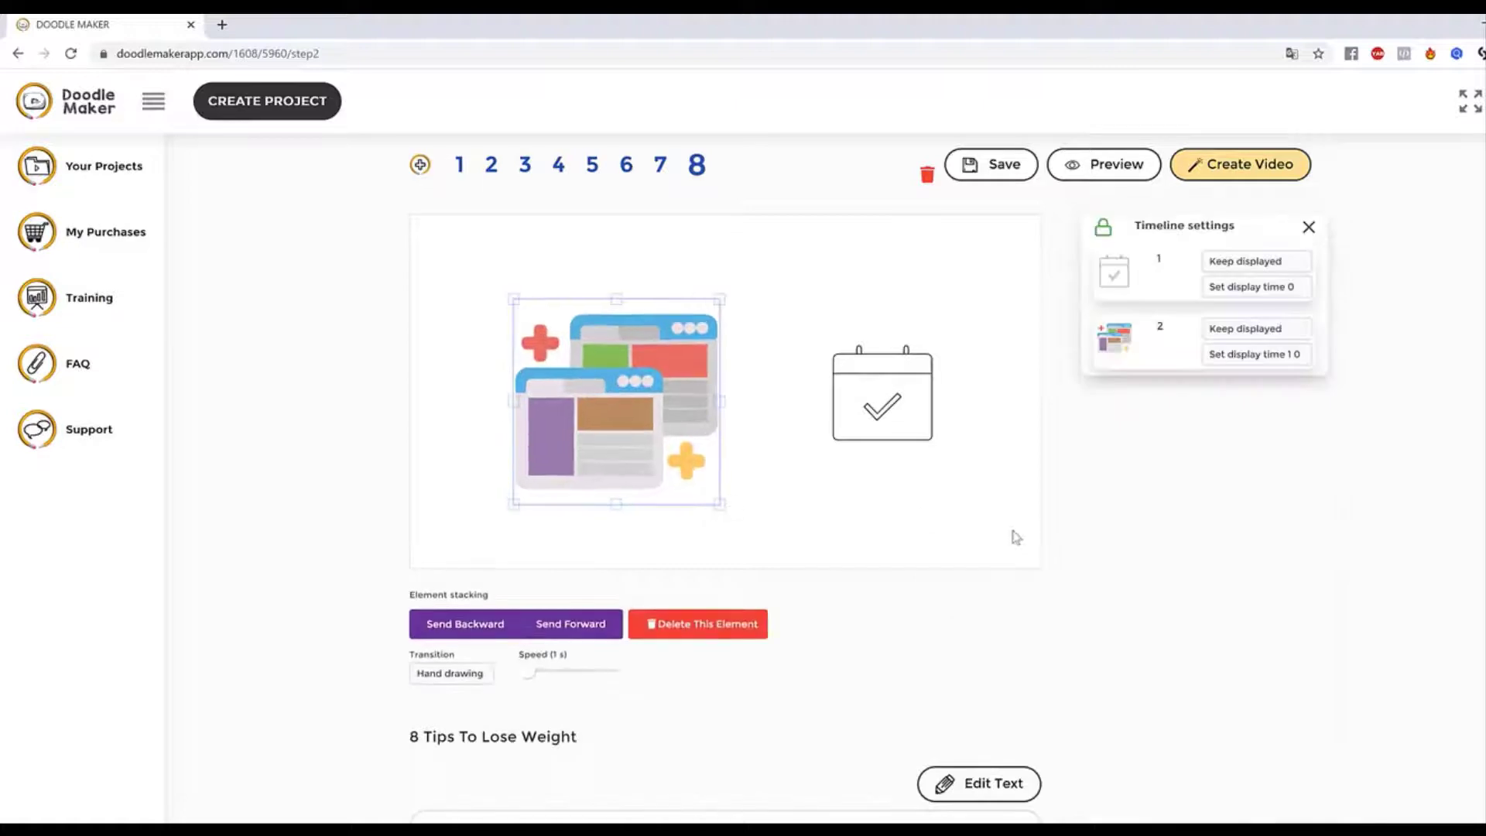
left_click(1017, 537)
left_click(1103, 164)
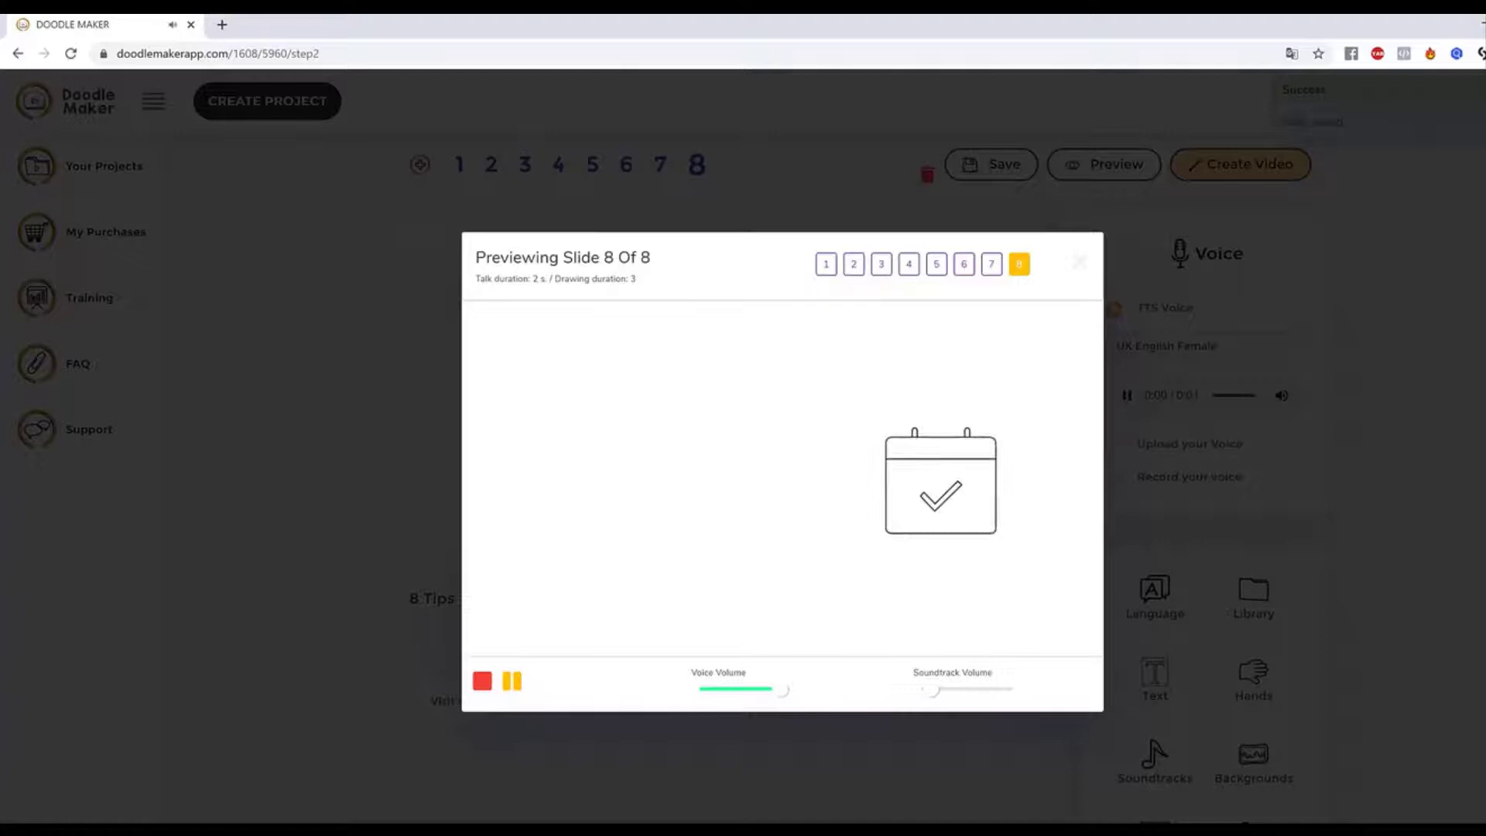
Close the 'Previewing Slide 8 Of 8' window to return to the editor.
left_click(1432, 523)
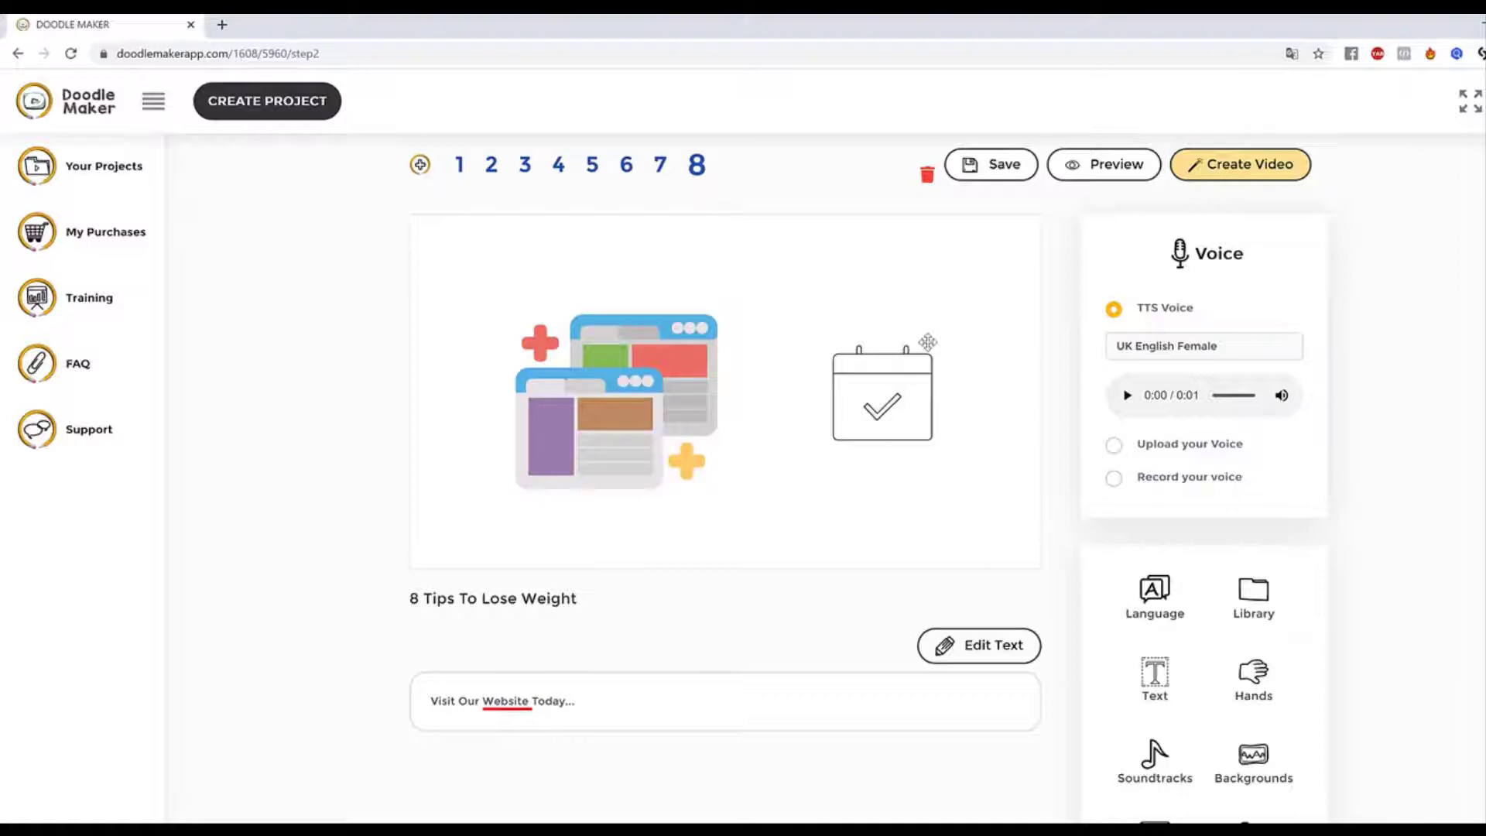
Delete the website illustration and the calendar icon from slide 8.
scroll(743, 465, "up", 1)
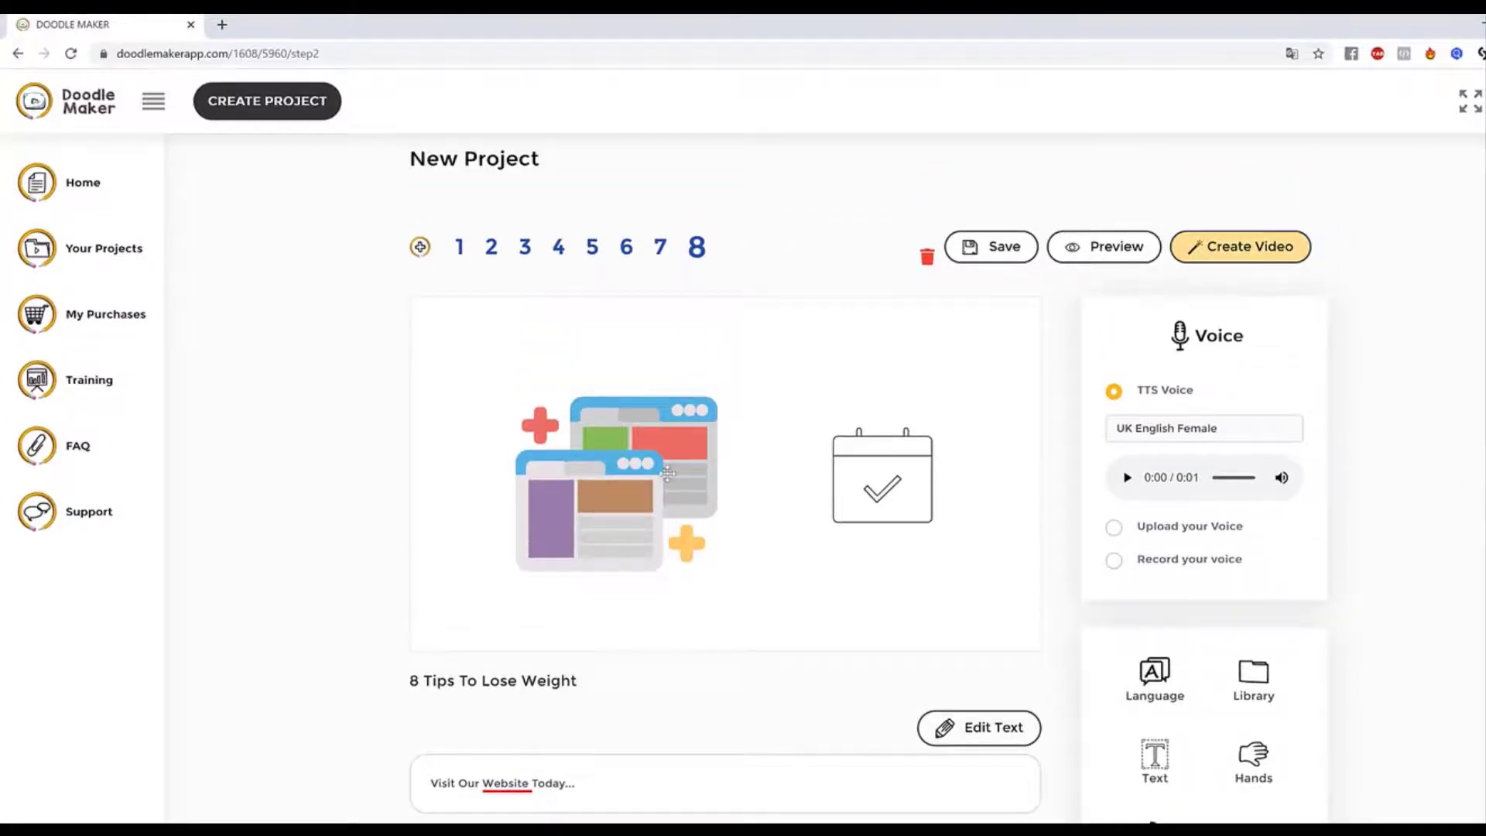
left_click(666, 473)
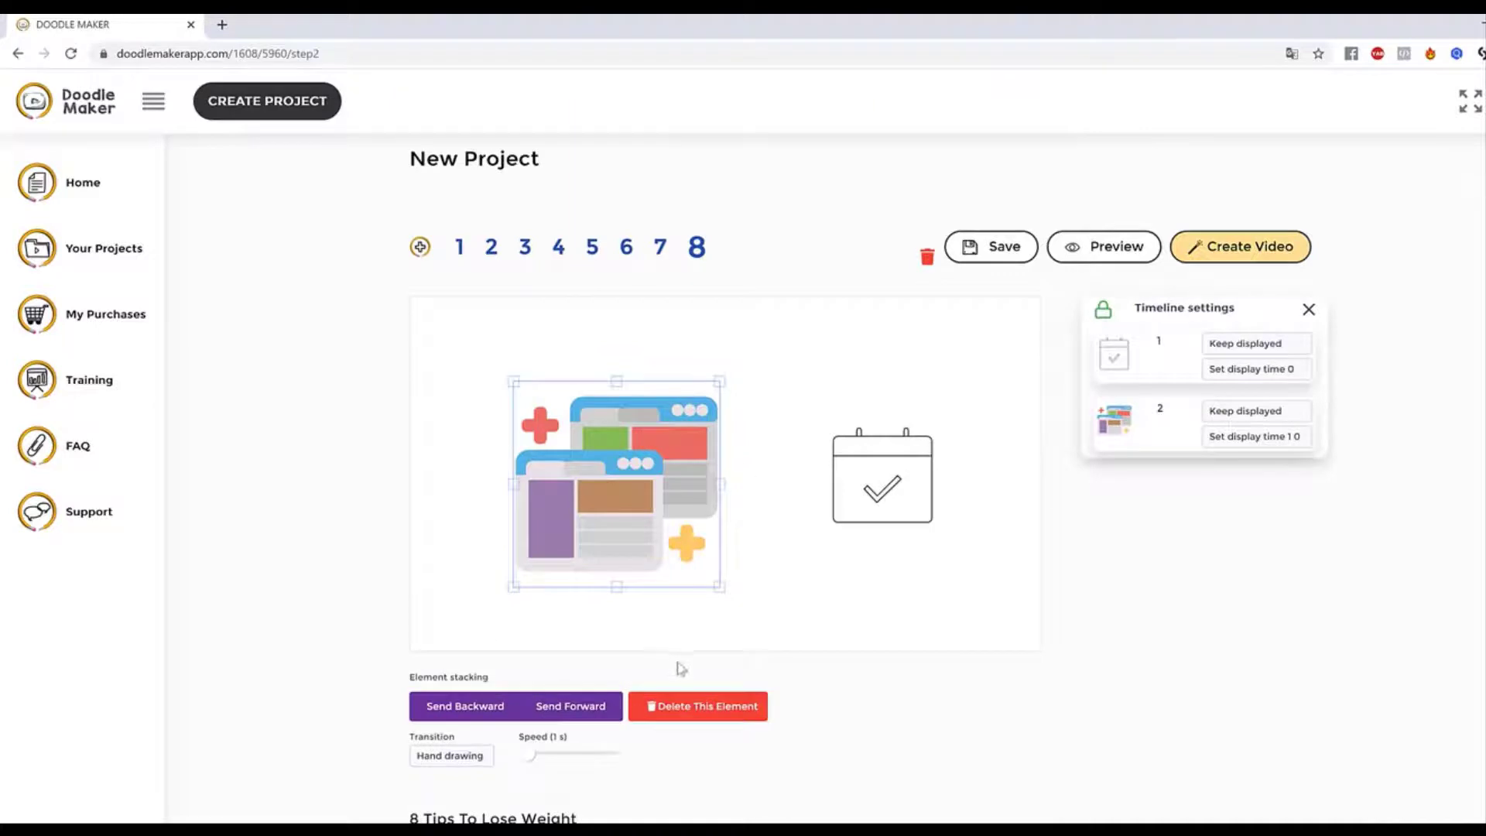
left_click(710, 705)
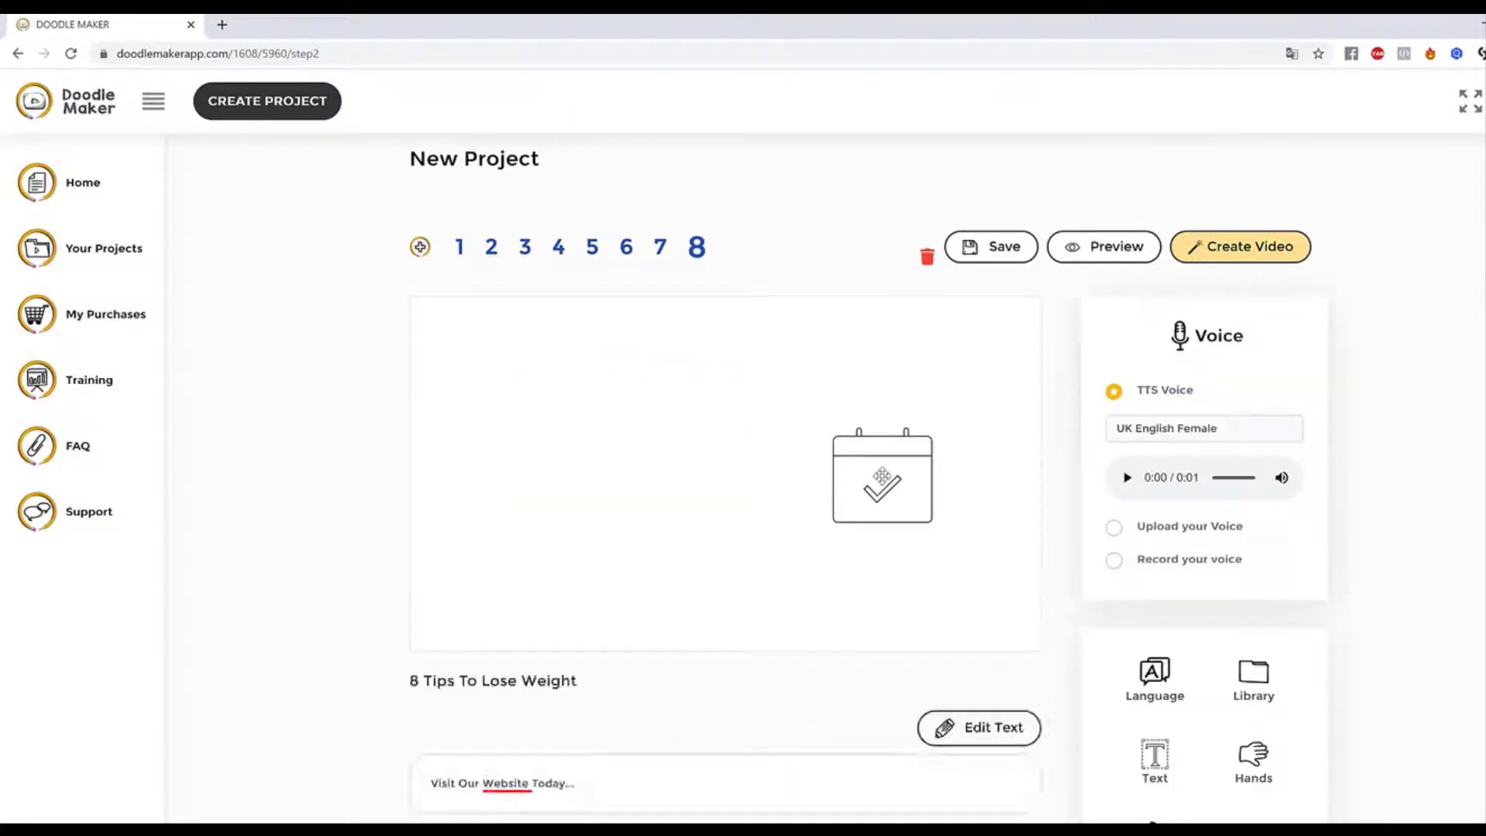
left_click(882, 480)
scroll(888, 588, "down", 2)
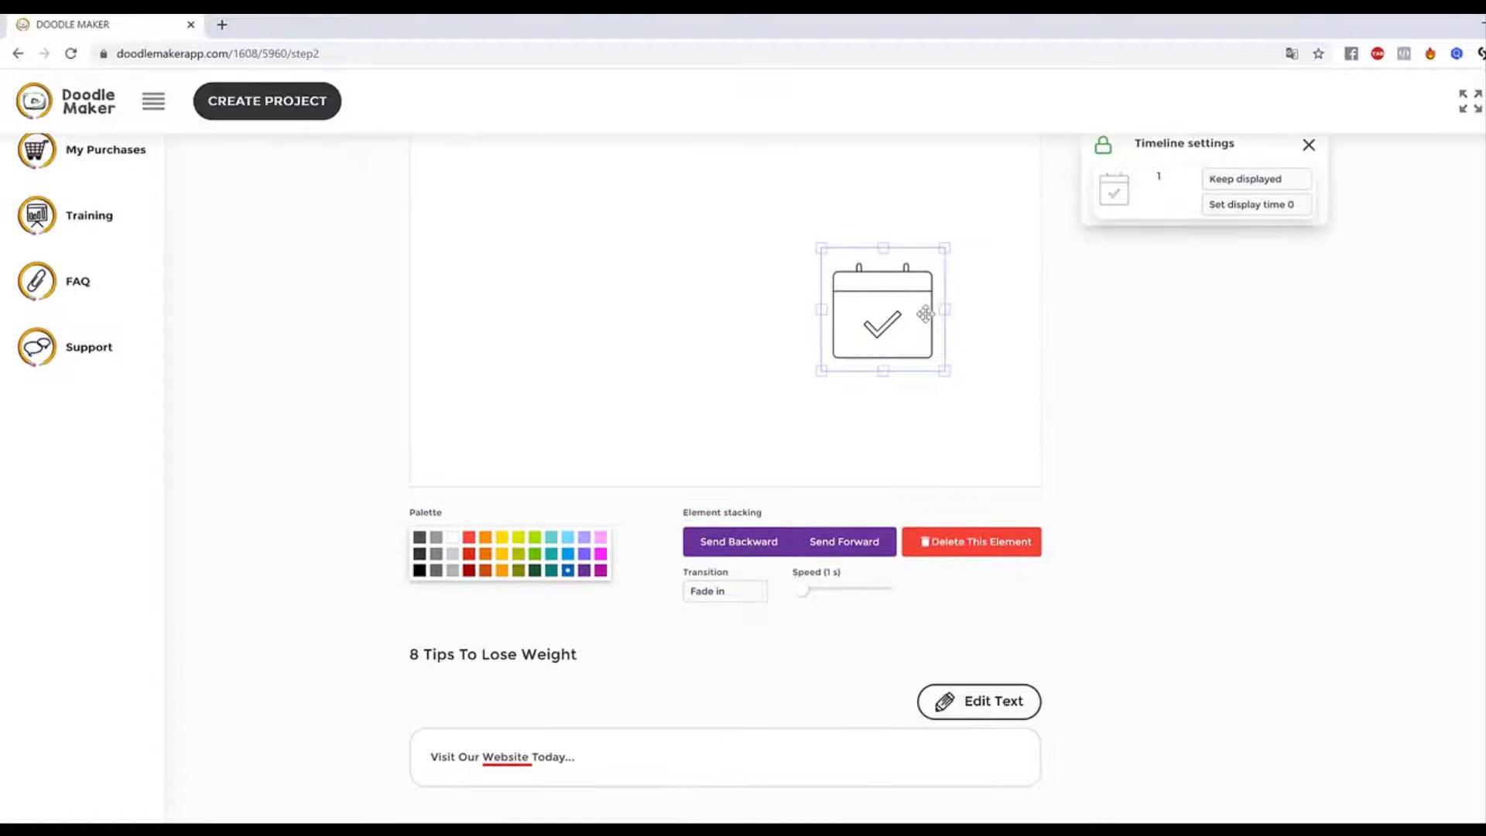
left_click(969, 550)
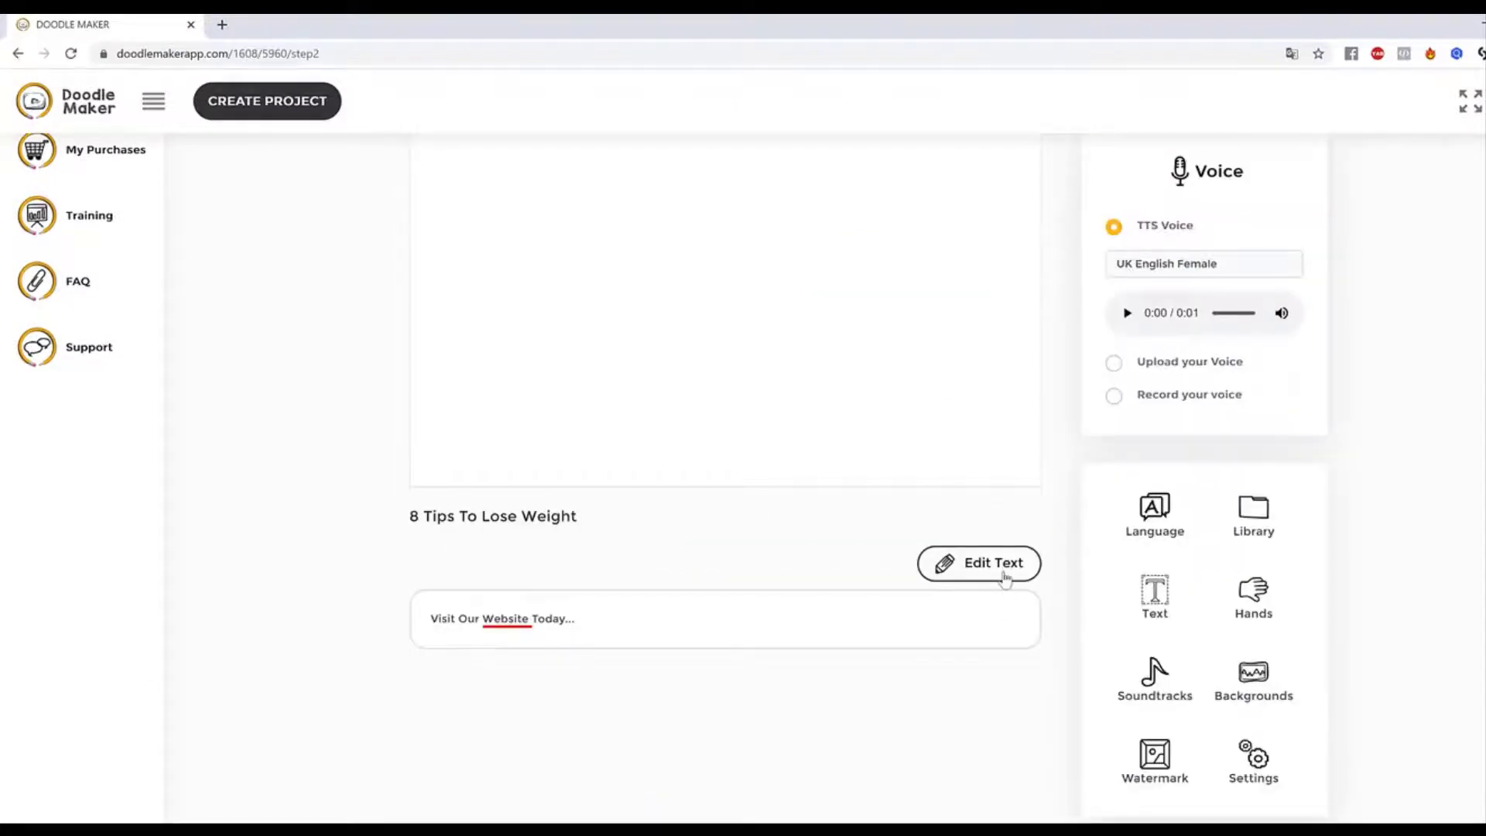
scroll(1387, 553, "up", 1)
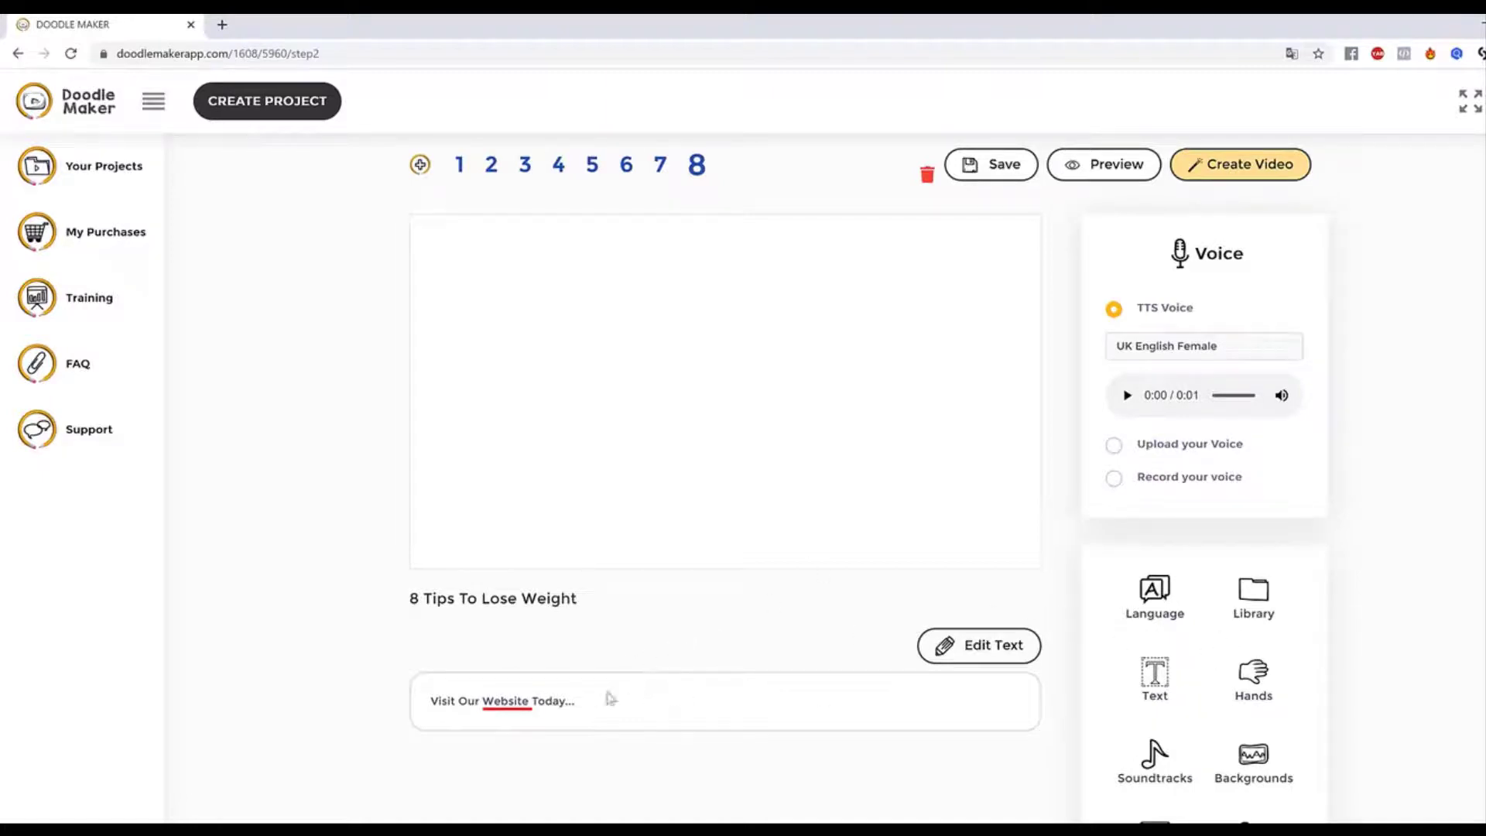
Change the slide text to 'Call Us Today', save it, and bring up the image library.
left_click(994, 646)
left_click_drag(593, 700, 100, 704)
type("c")
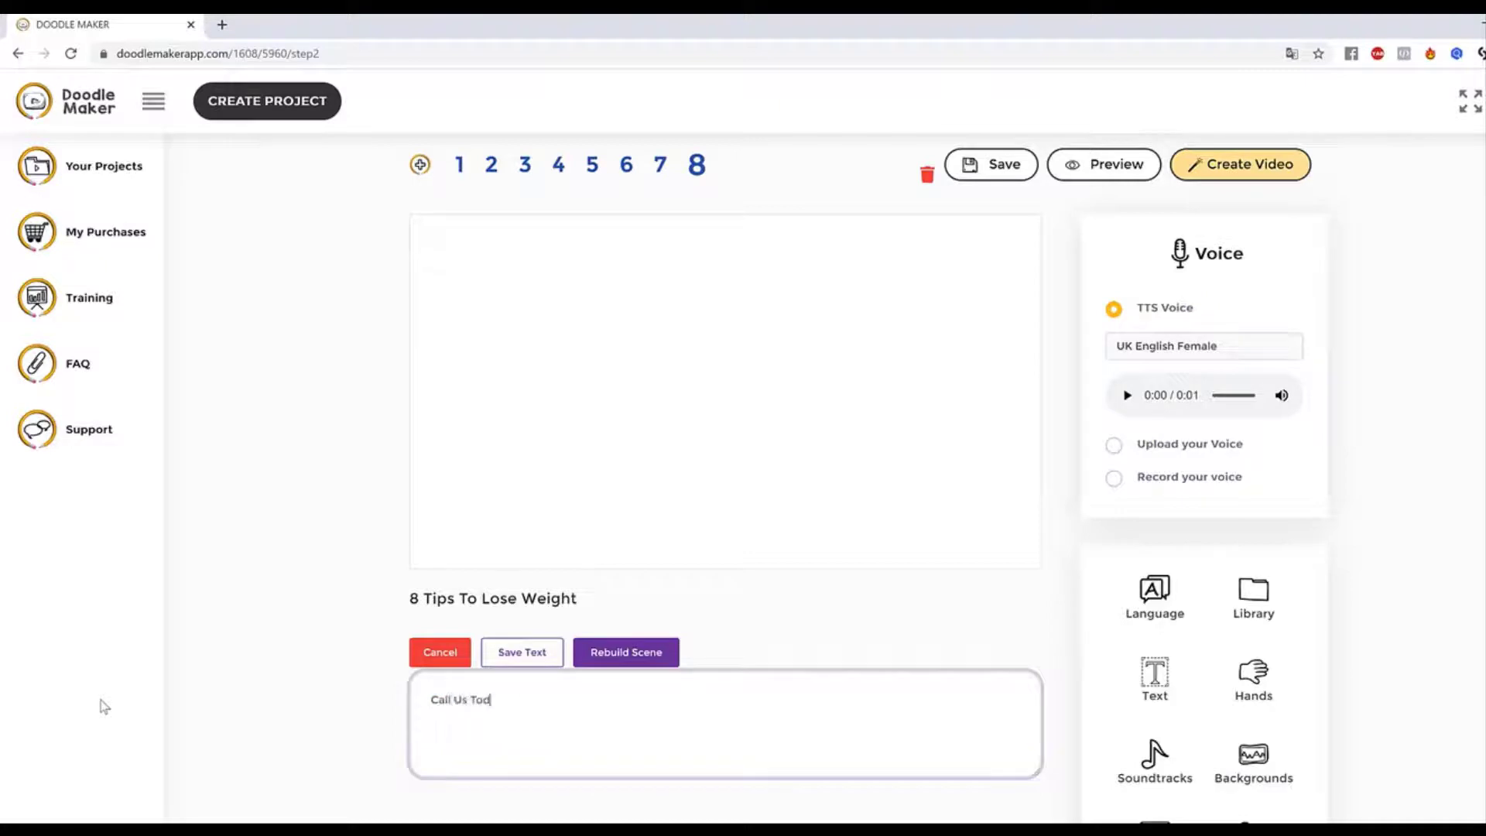
left_click(528, 658)
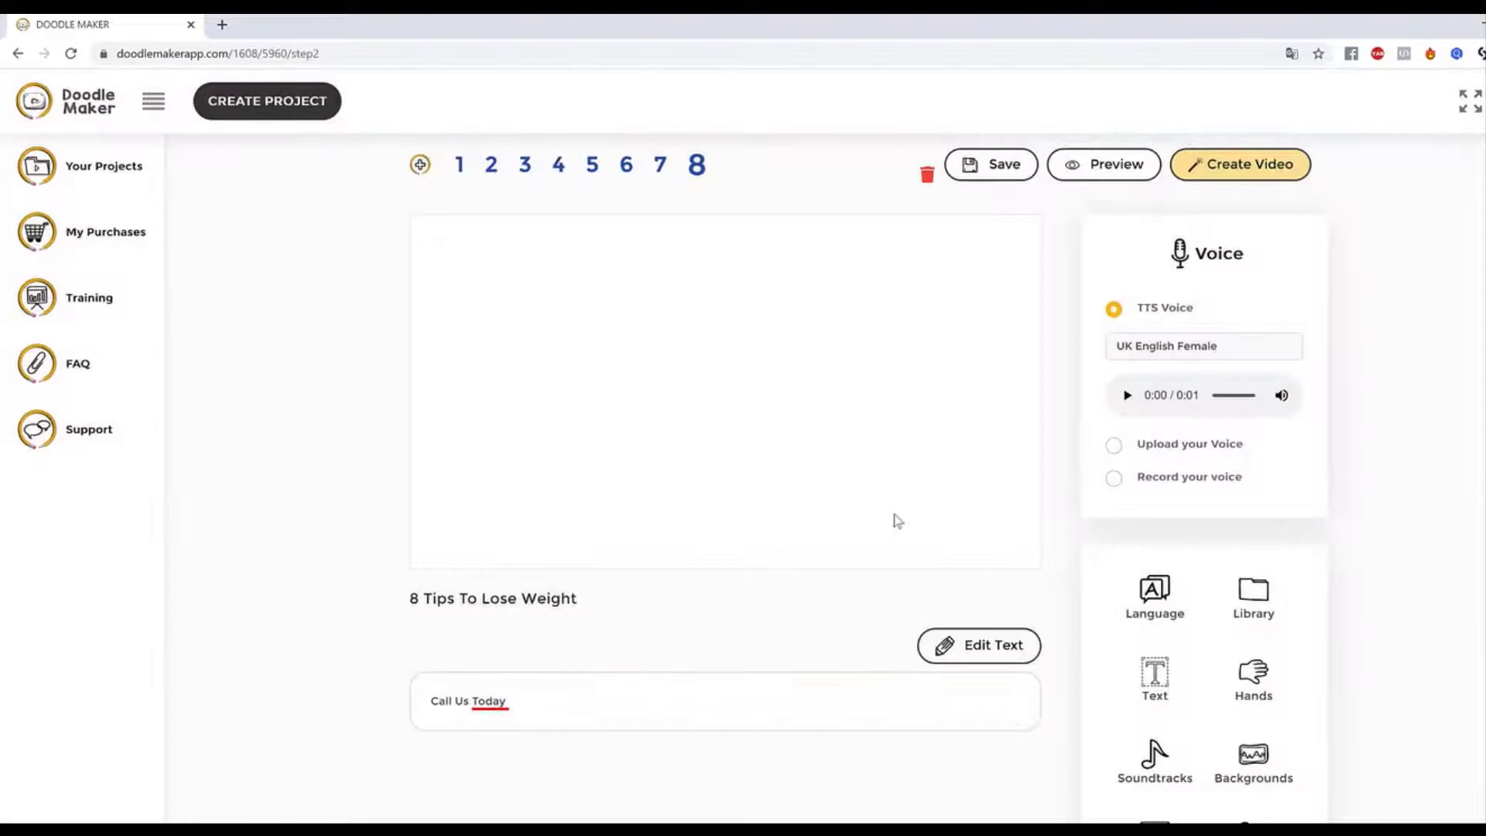
left_click(1267, 612)
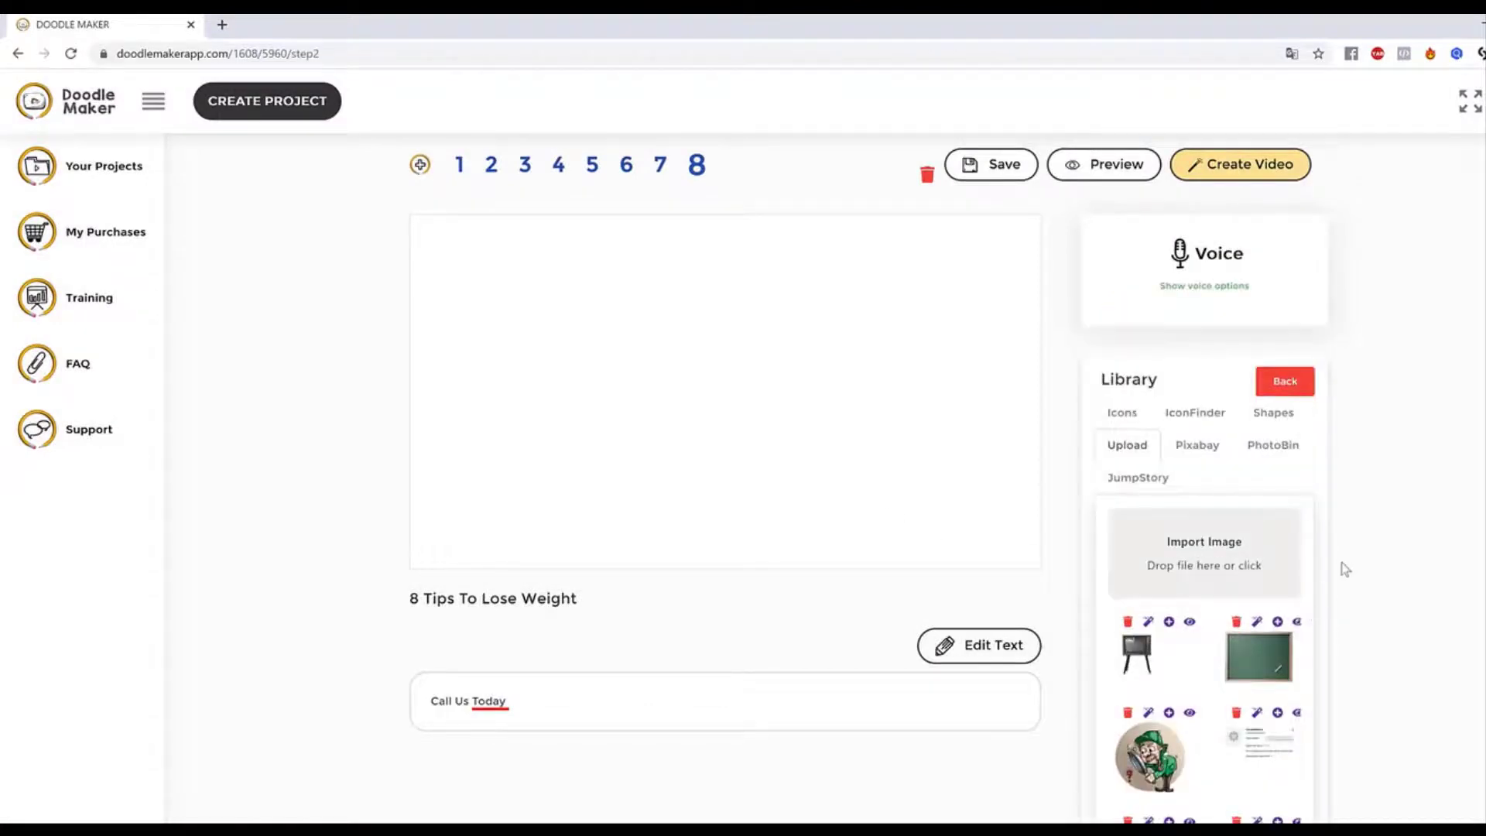
Switch the library source to Pixabay and search for 'phone call'.
scroll(1345, 568, "down", 2)
scroll(1345, 565, "up", 3)
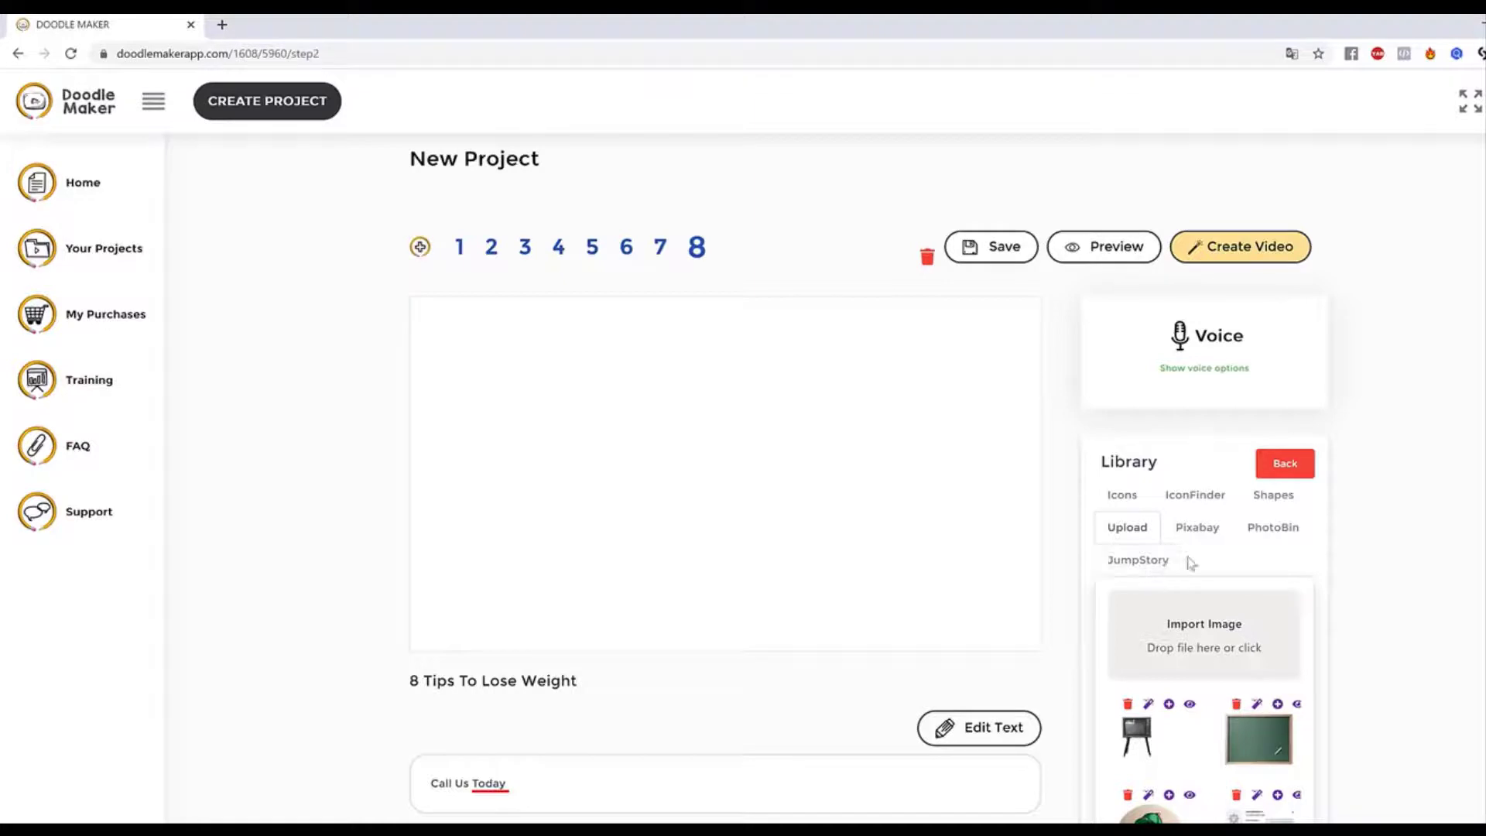
left_click(1160, 564)
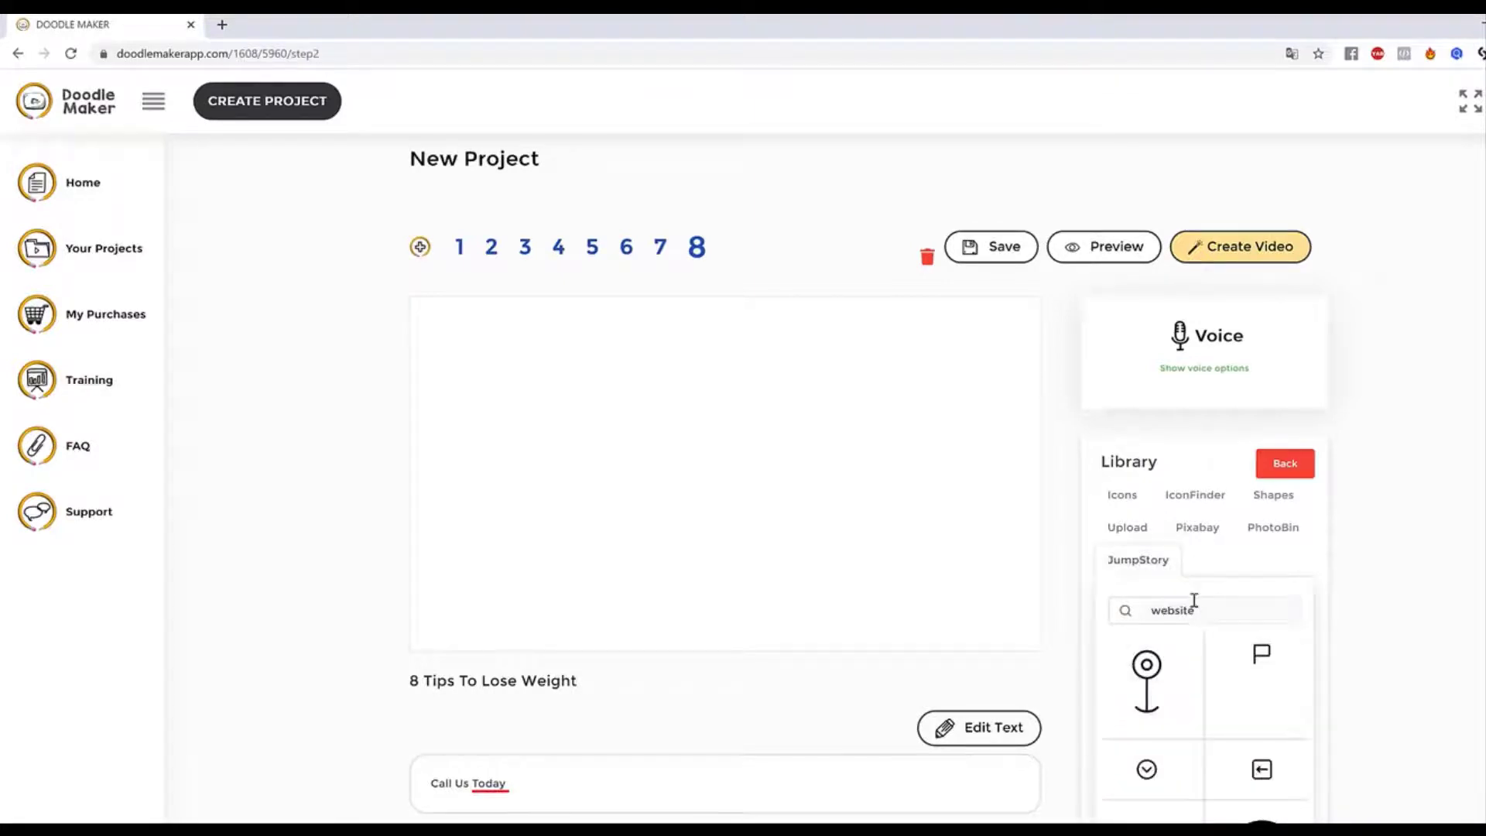
left_click(1204, 534)
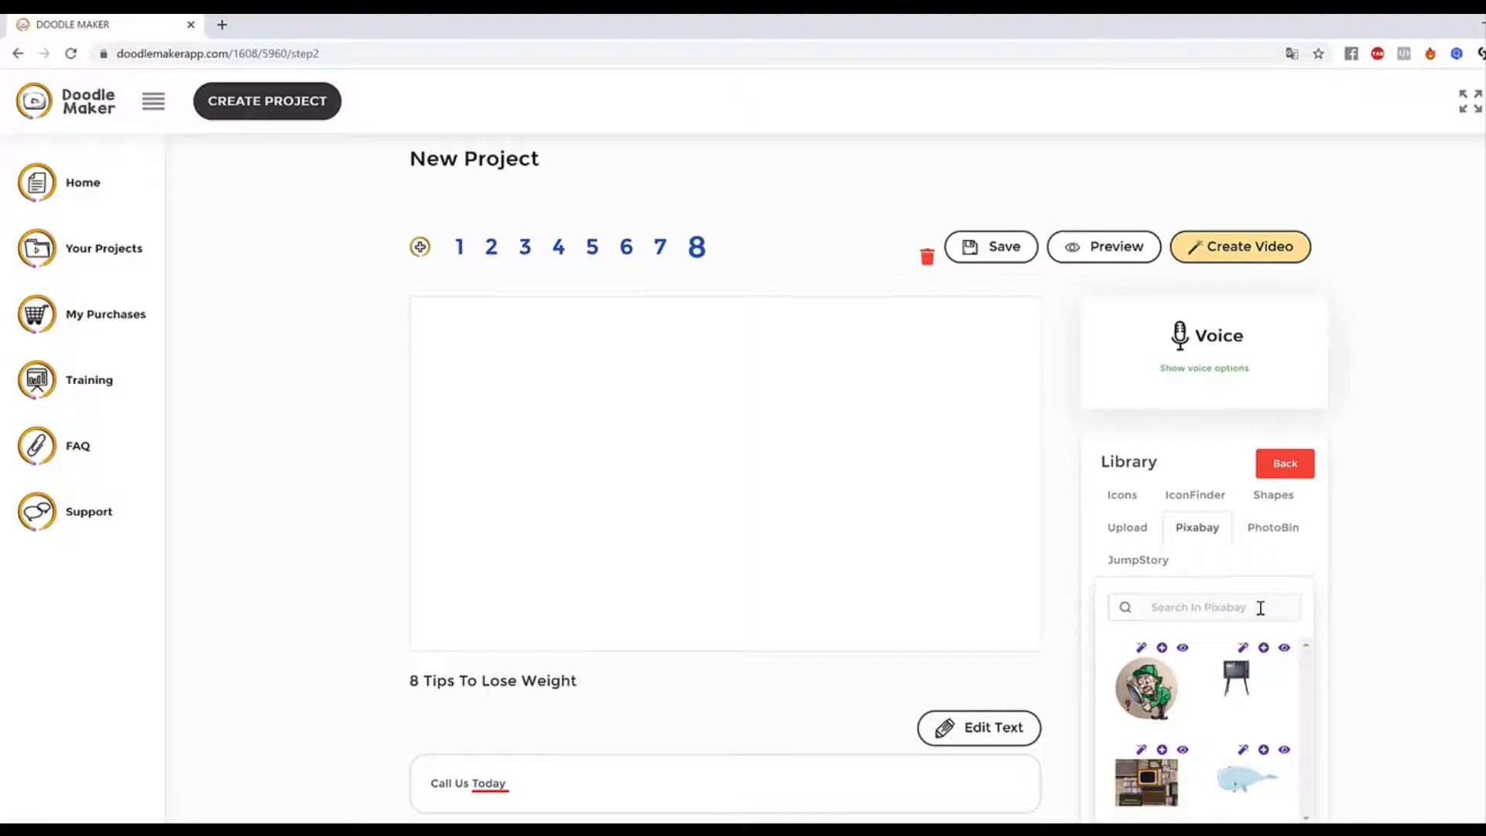
left_click(1261, 608)
type("phone ca")
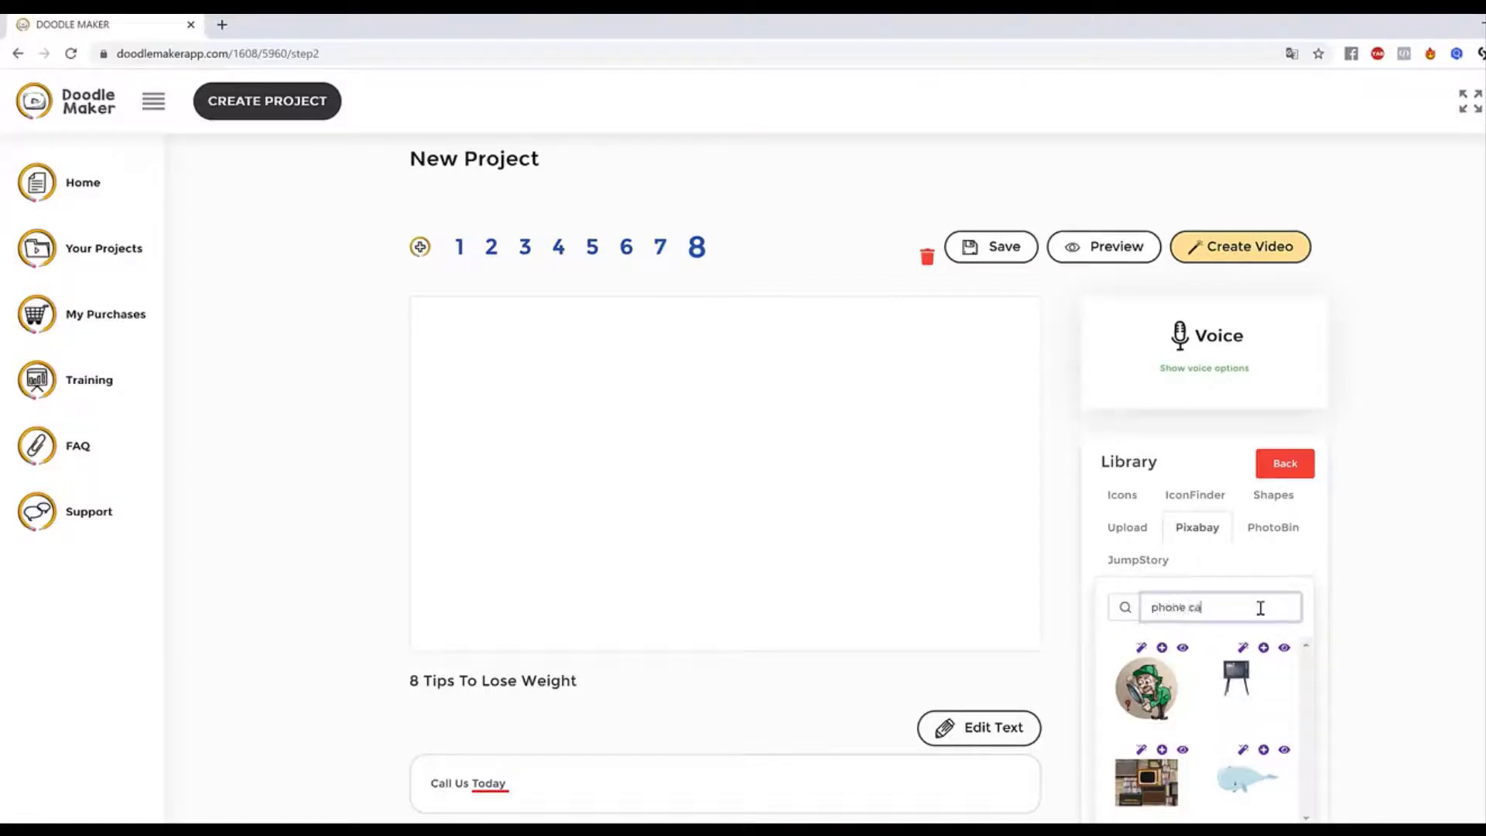
key("Return")
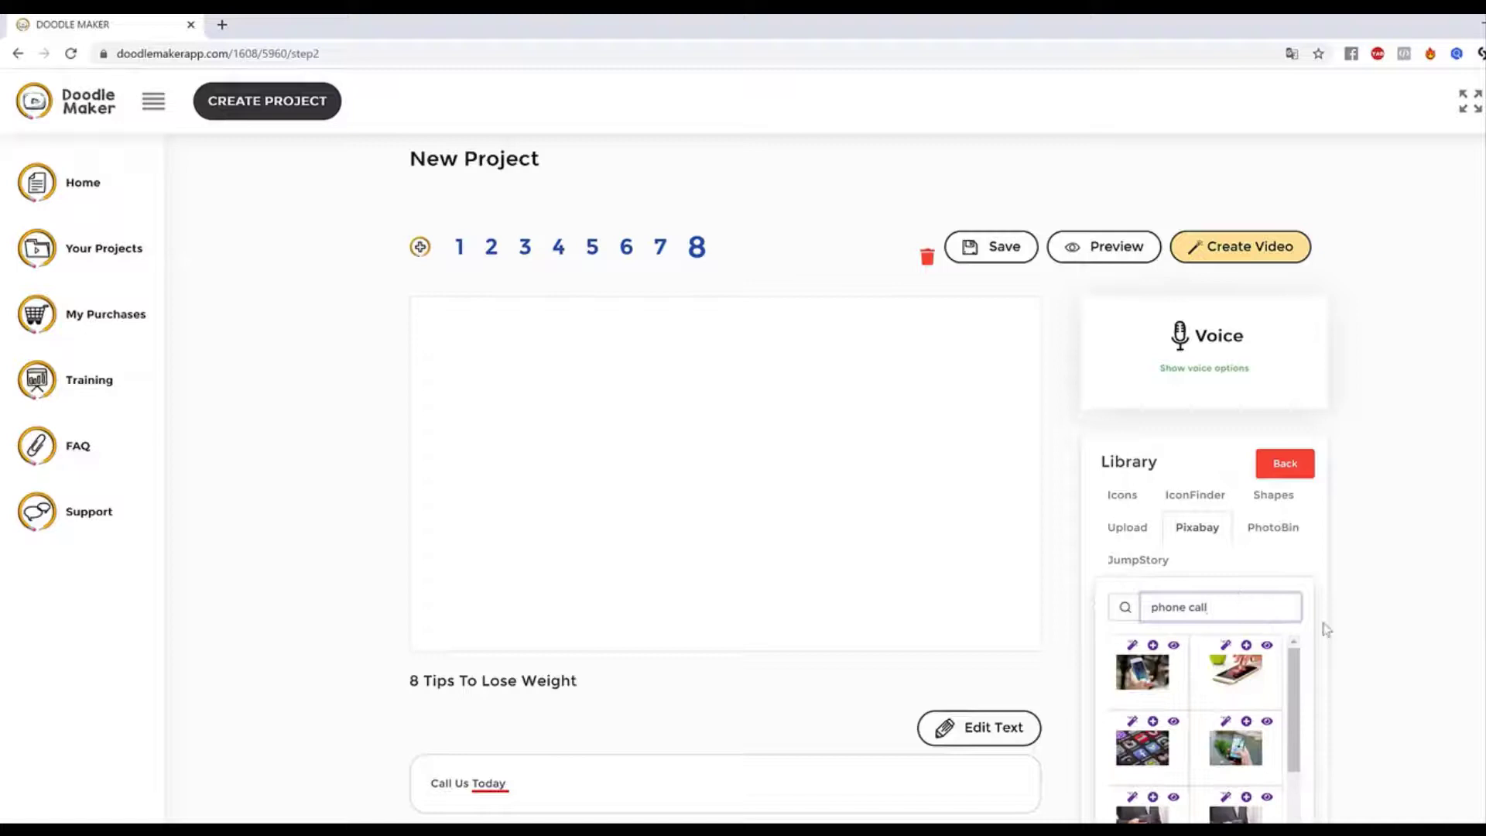
Inspect the first phone photo and its sketch versions, then add it to the slide.
scroll(1386, 638, "down", 1)
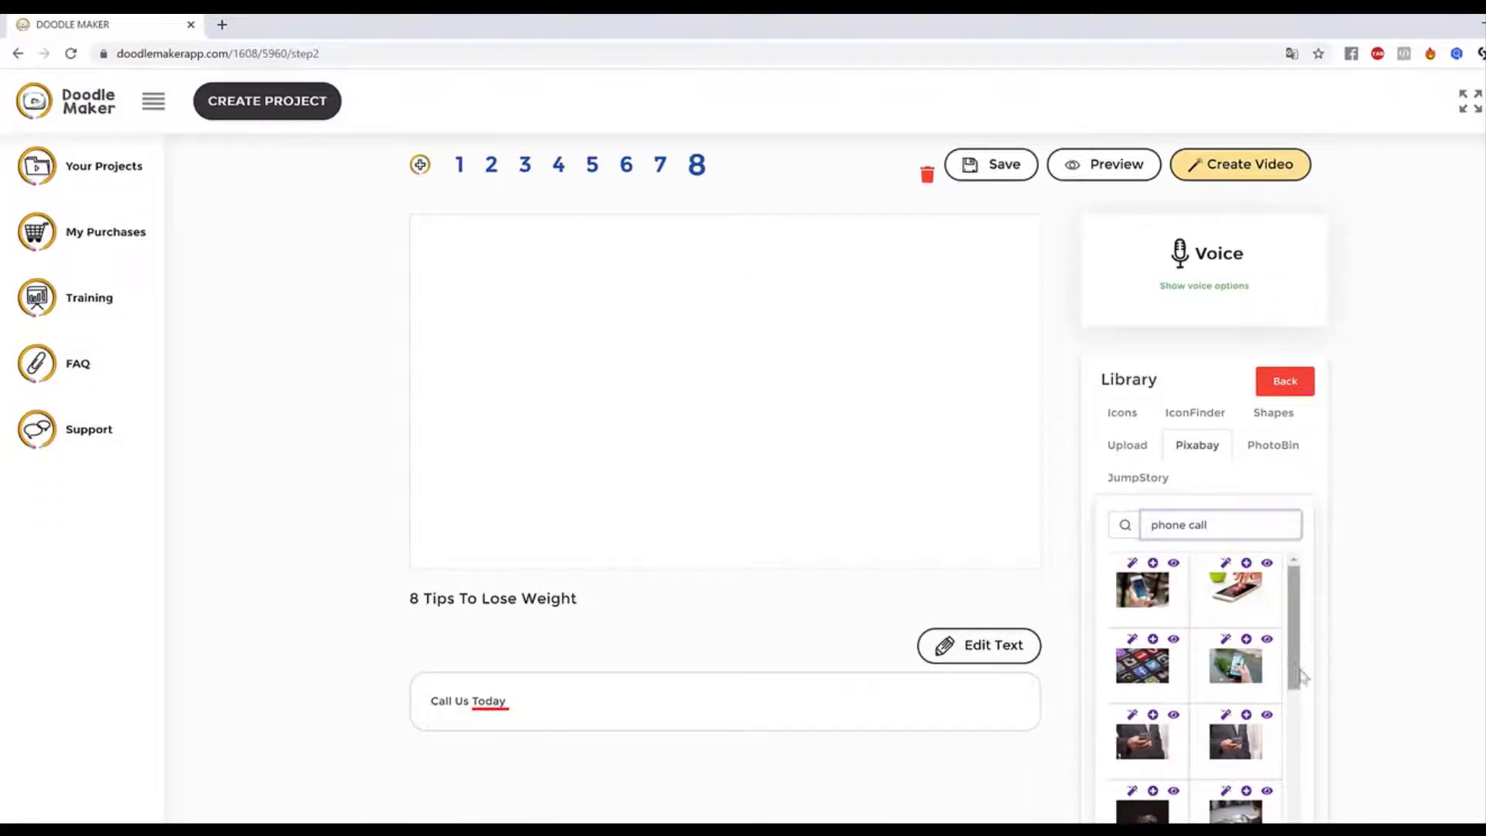
scroll(1261, 679, "down", 5)
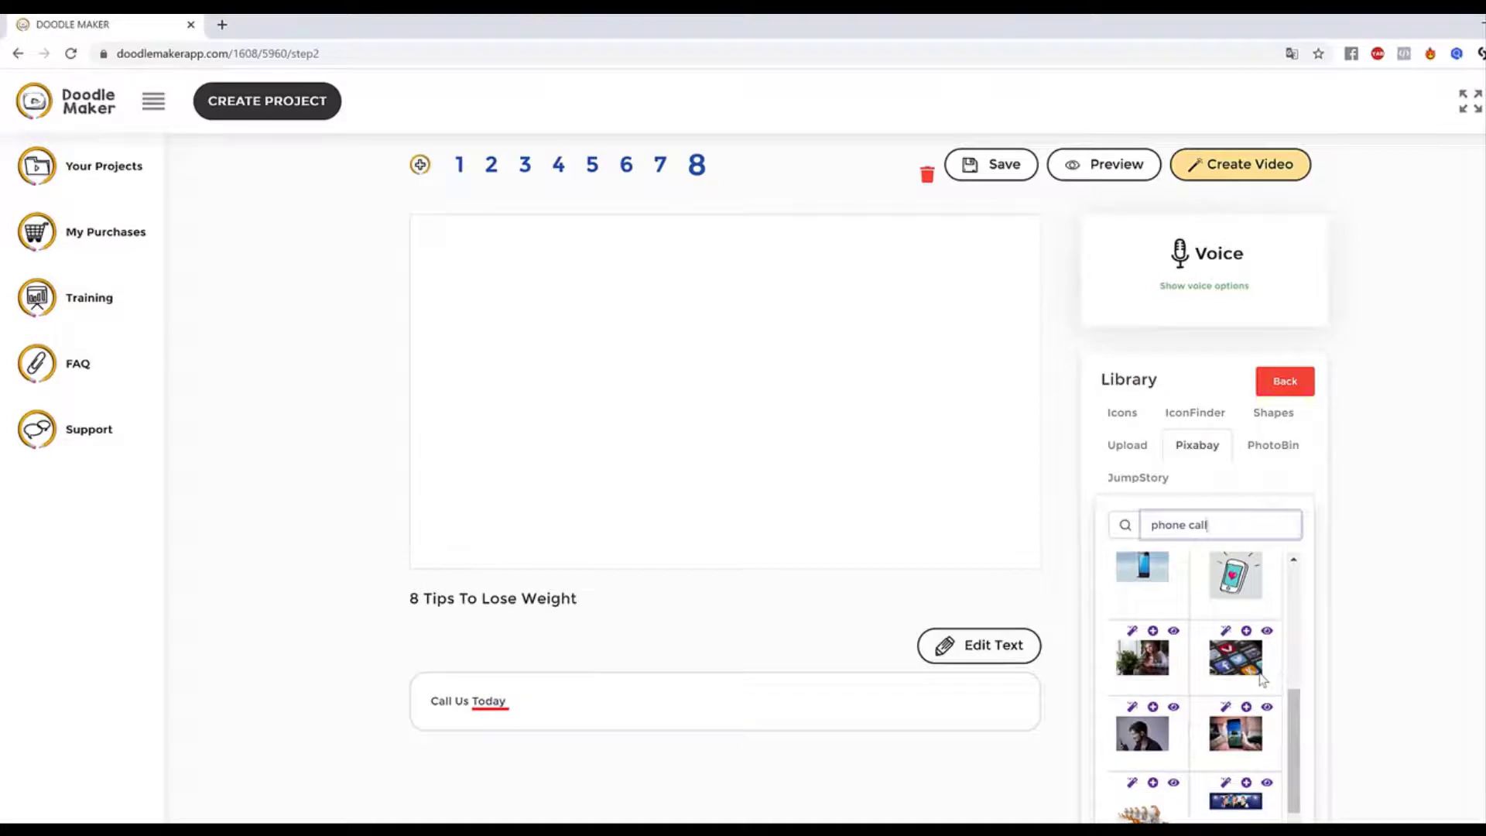
scroll(1263, 679, "down", 1)
scroll(1261, 679, "down", 1)
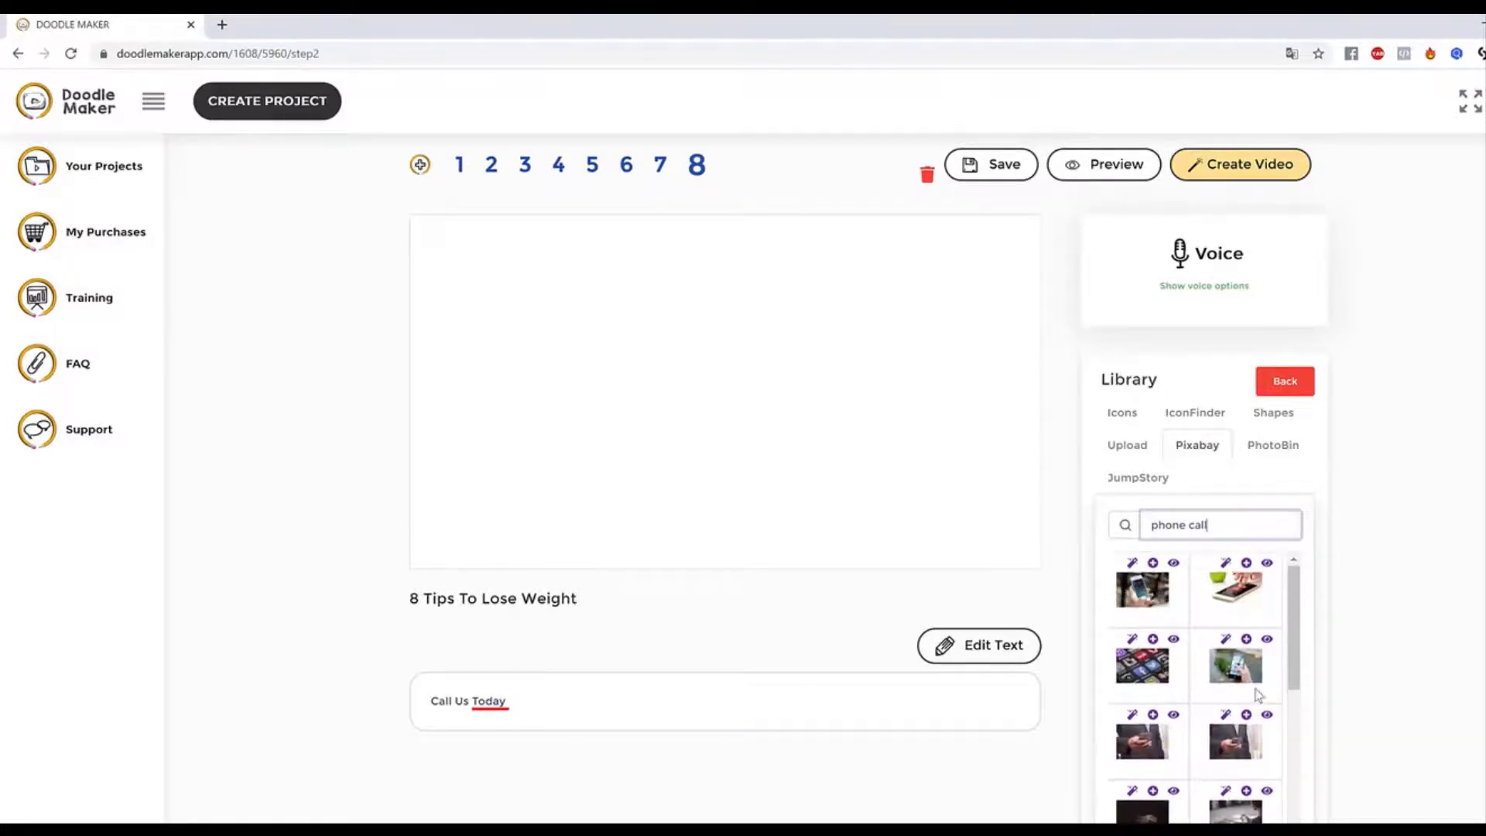
scroll(1258, 694, "up", 2)
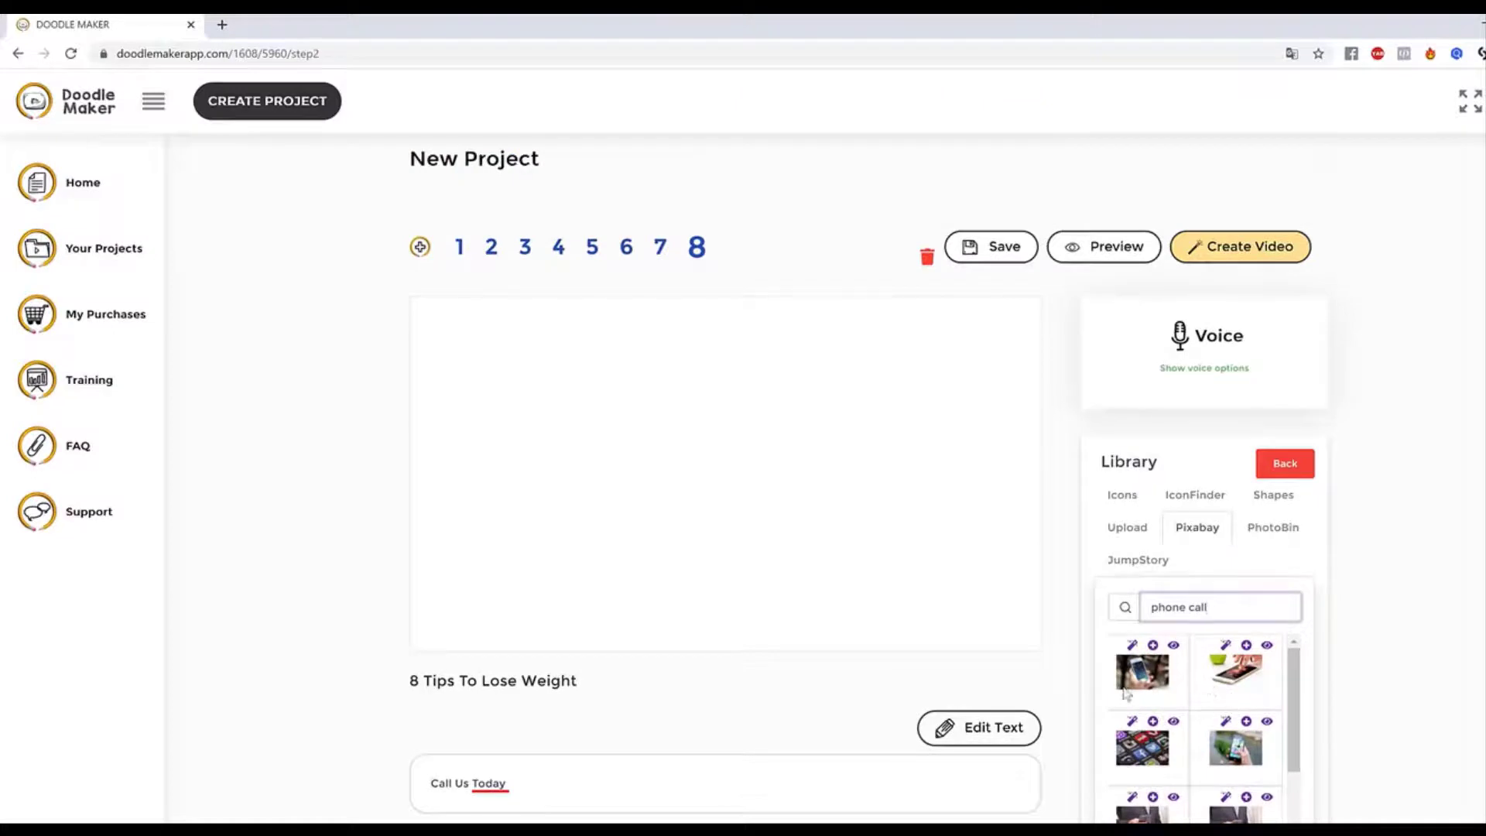
left_click(1147, 678)
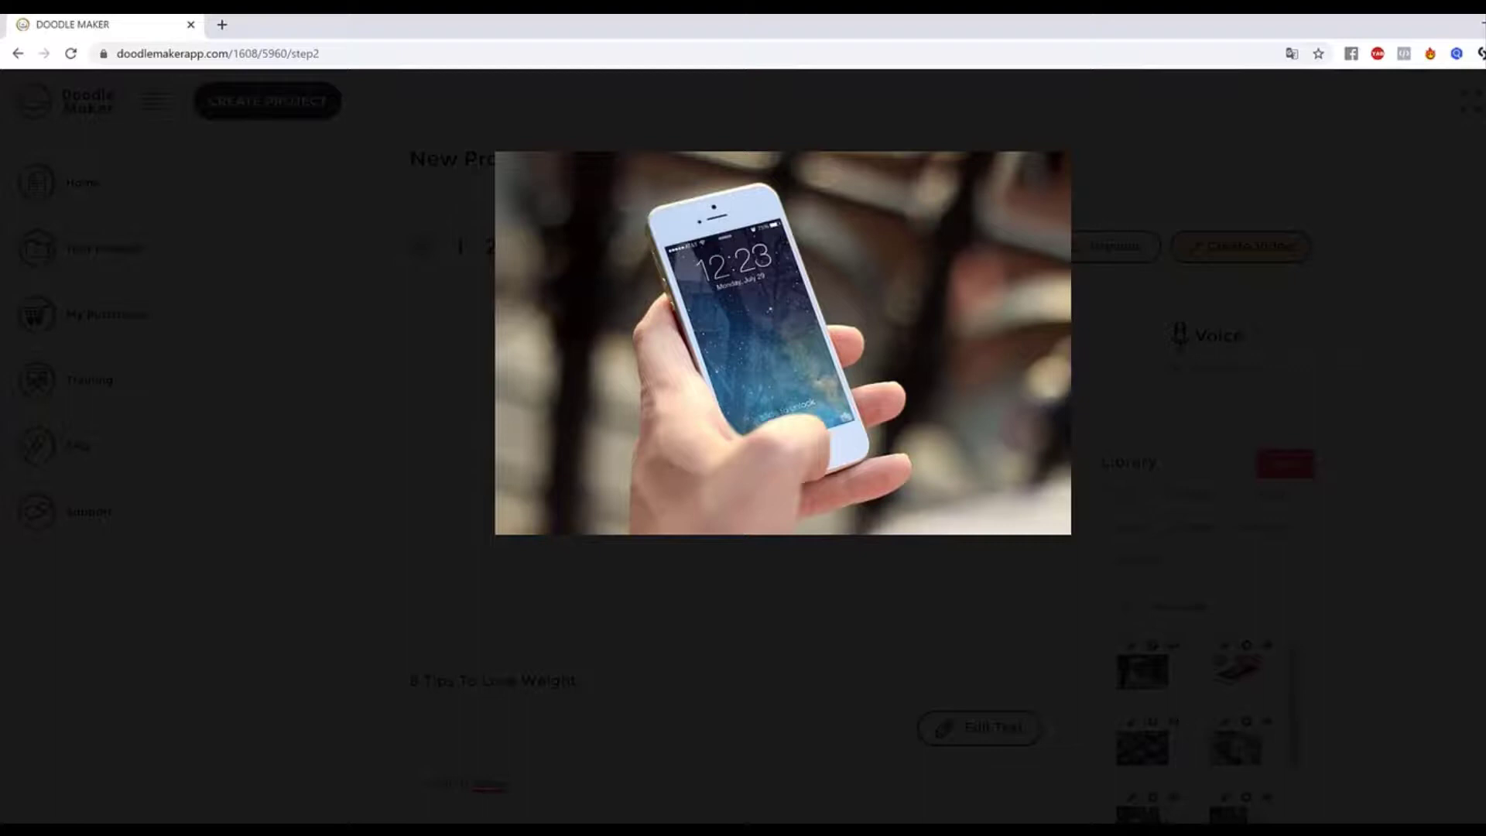
left_click(1328, 506)
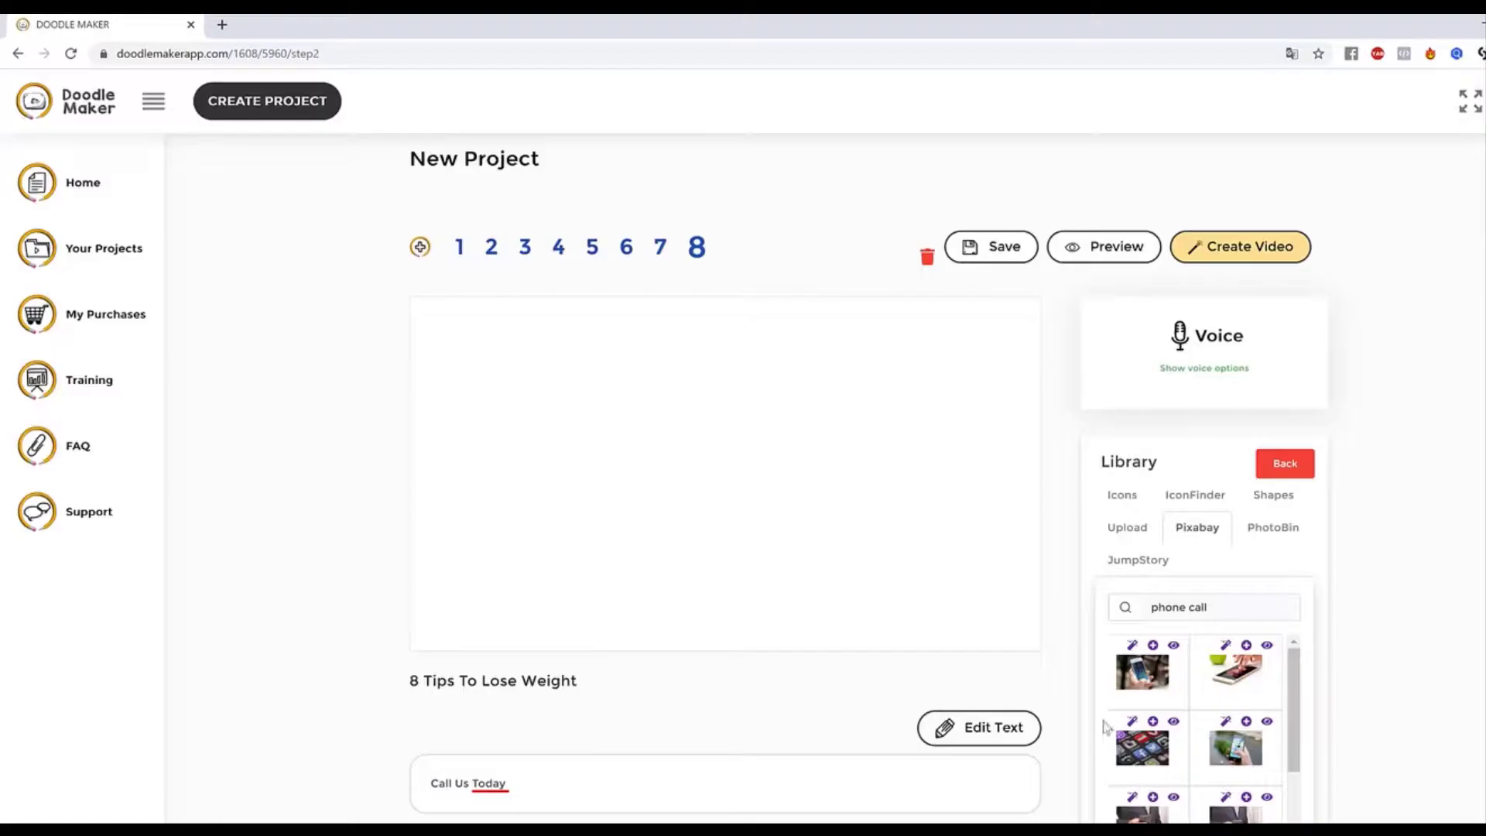
left_click(1133, 645)
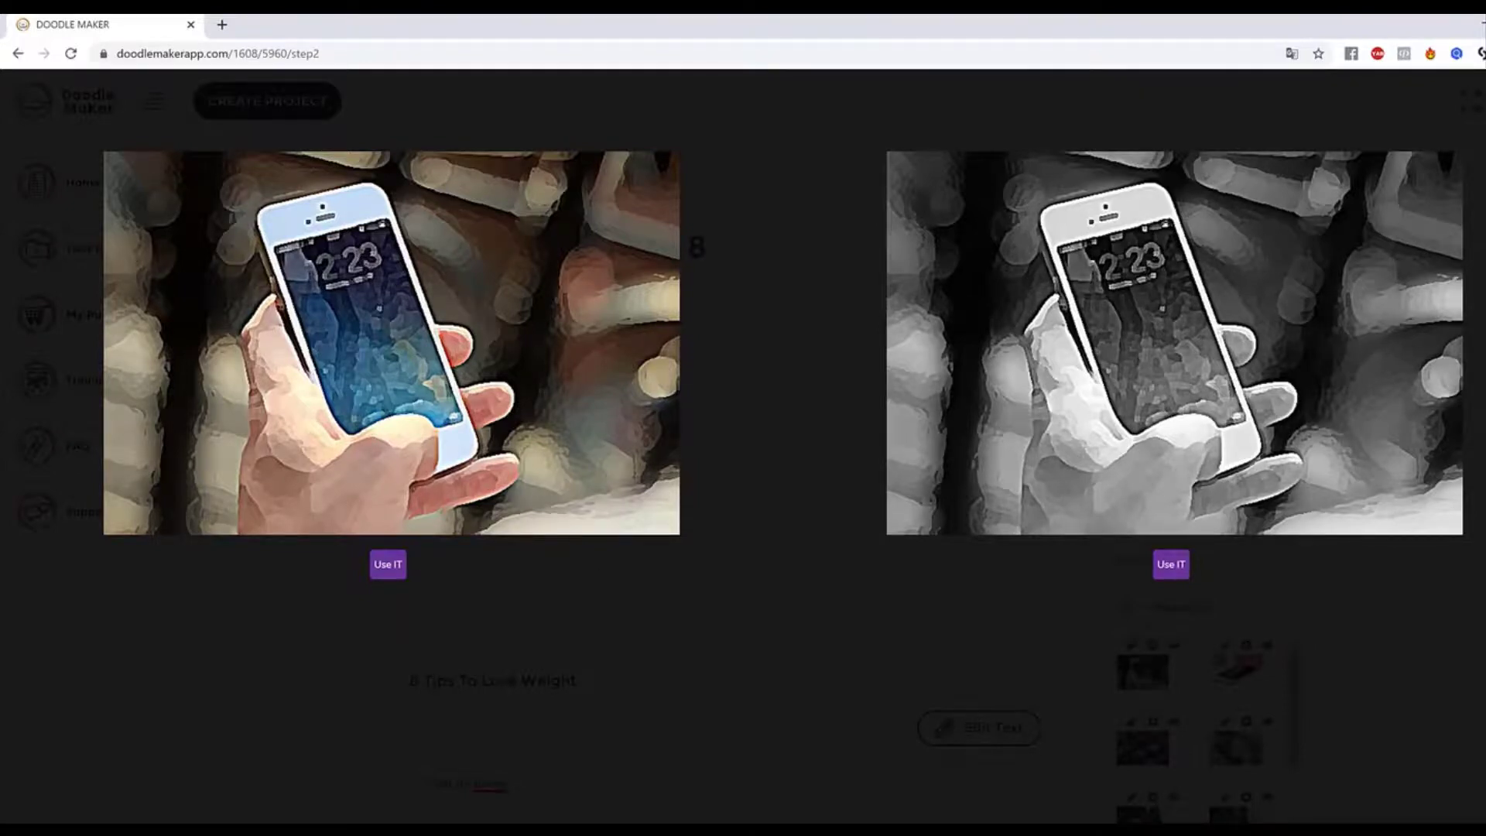
key("Escape")
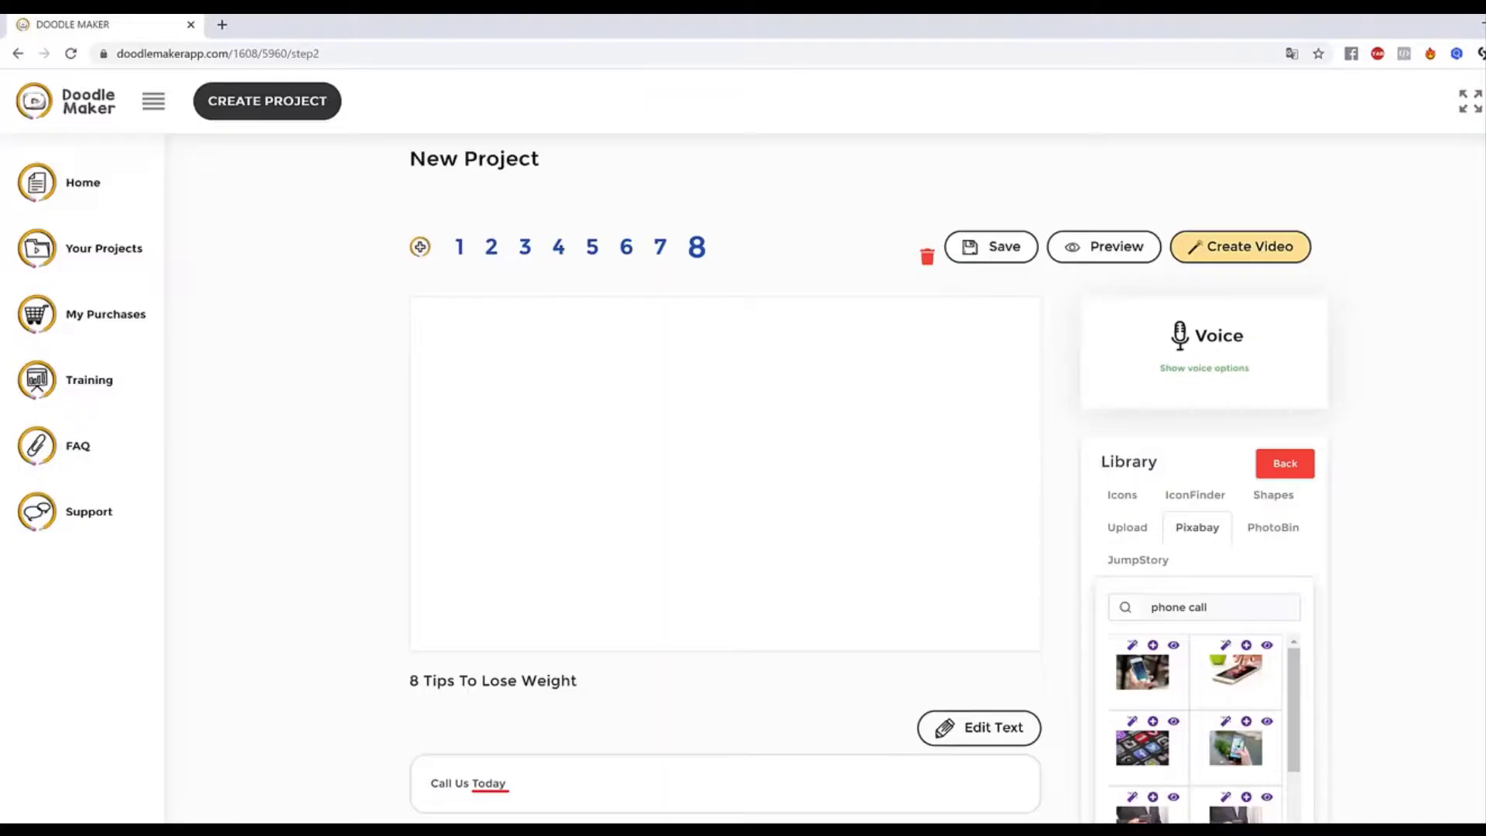
left_click(1153, 647)
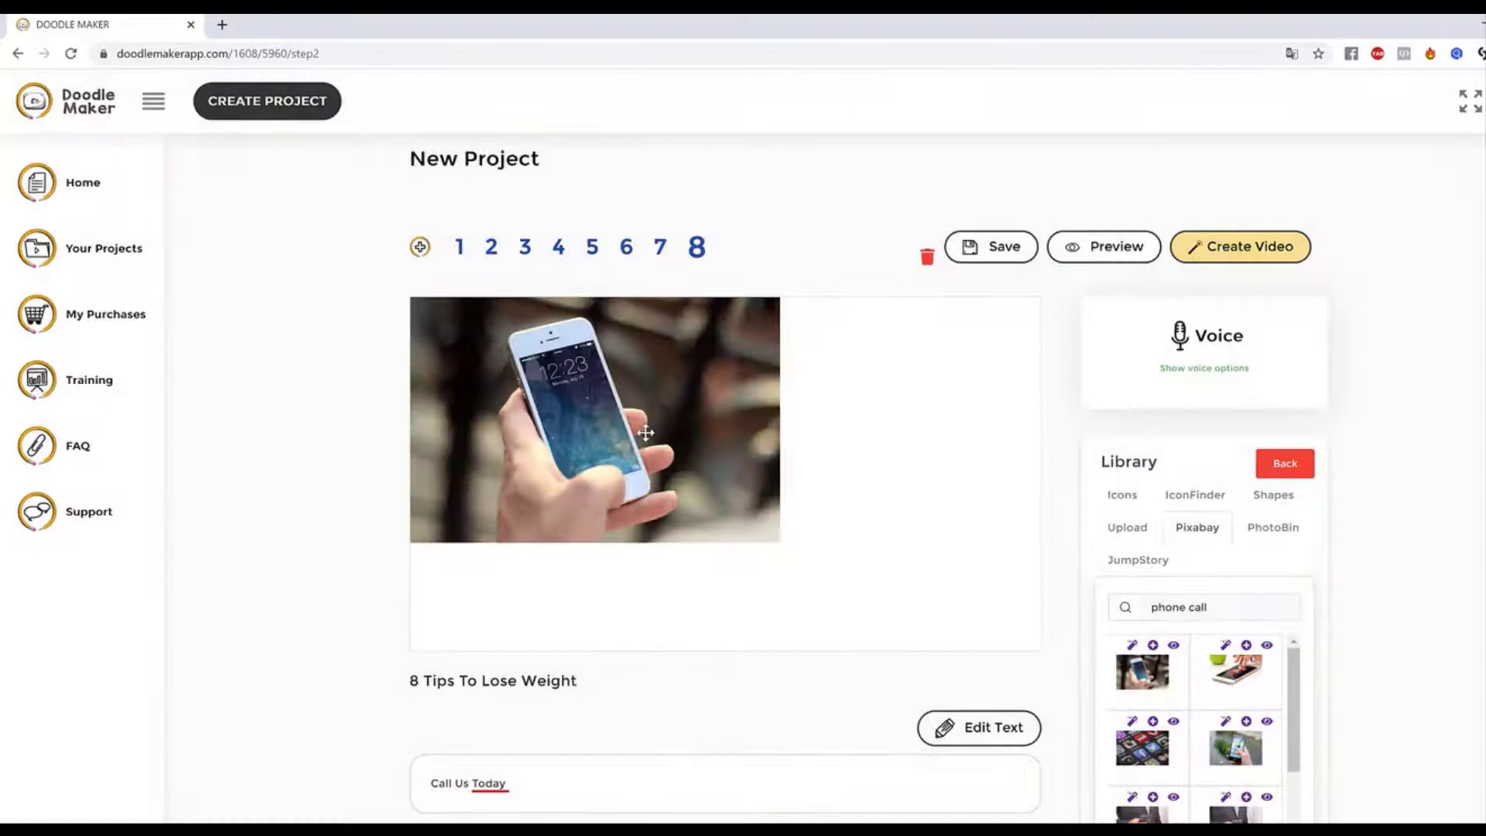
Remove the phone photo's background.
left_click(645, 432)
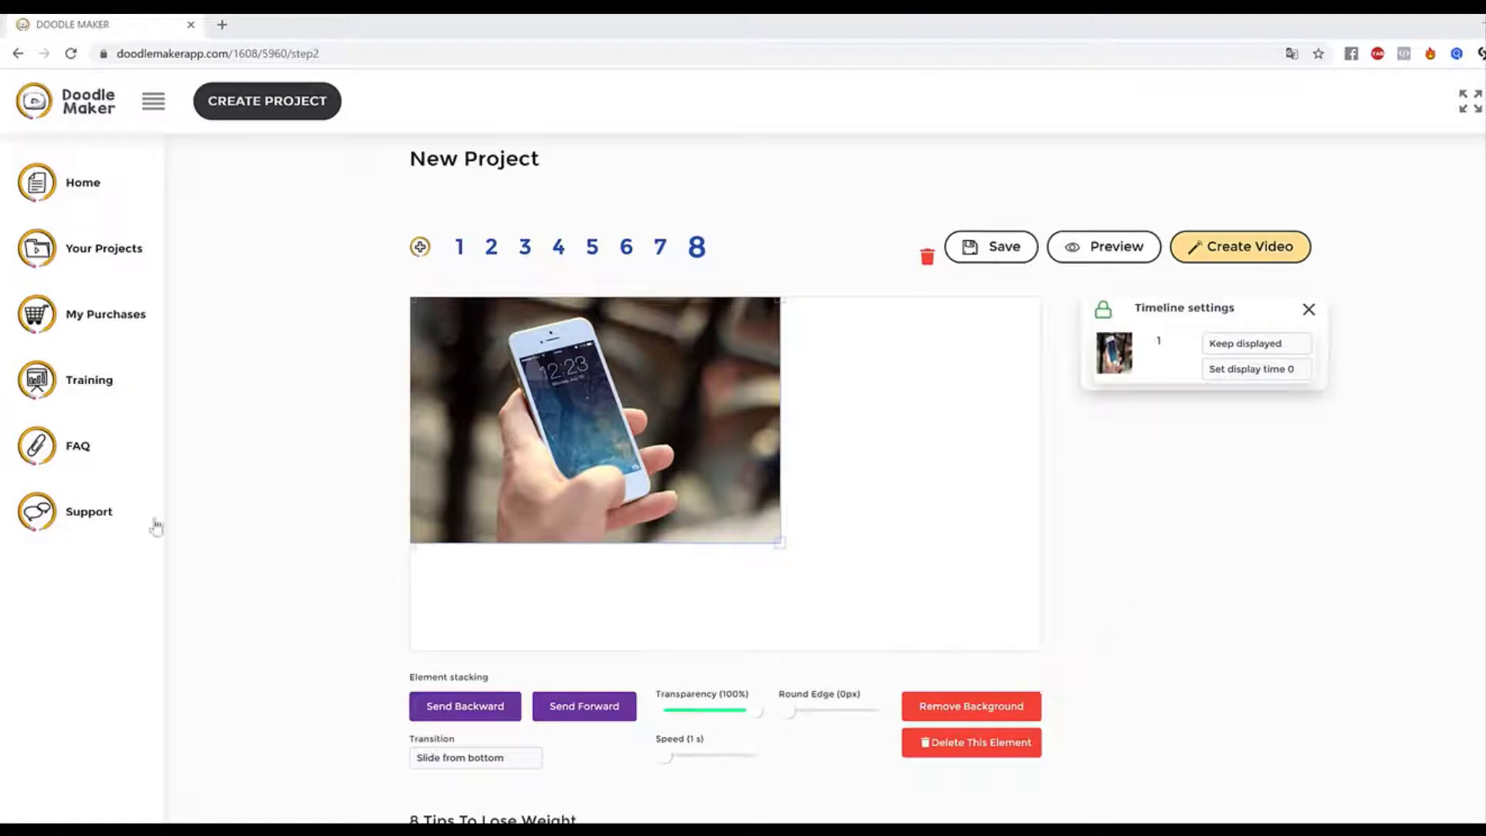
left_click(1018, 706)
left_click(744, 577)
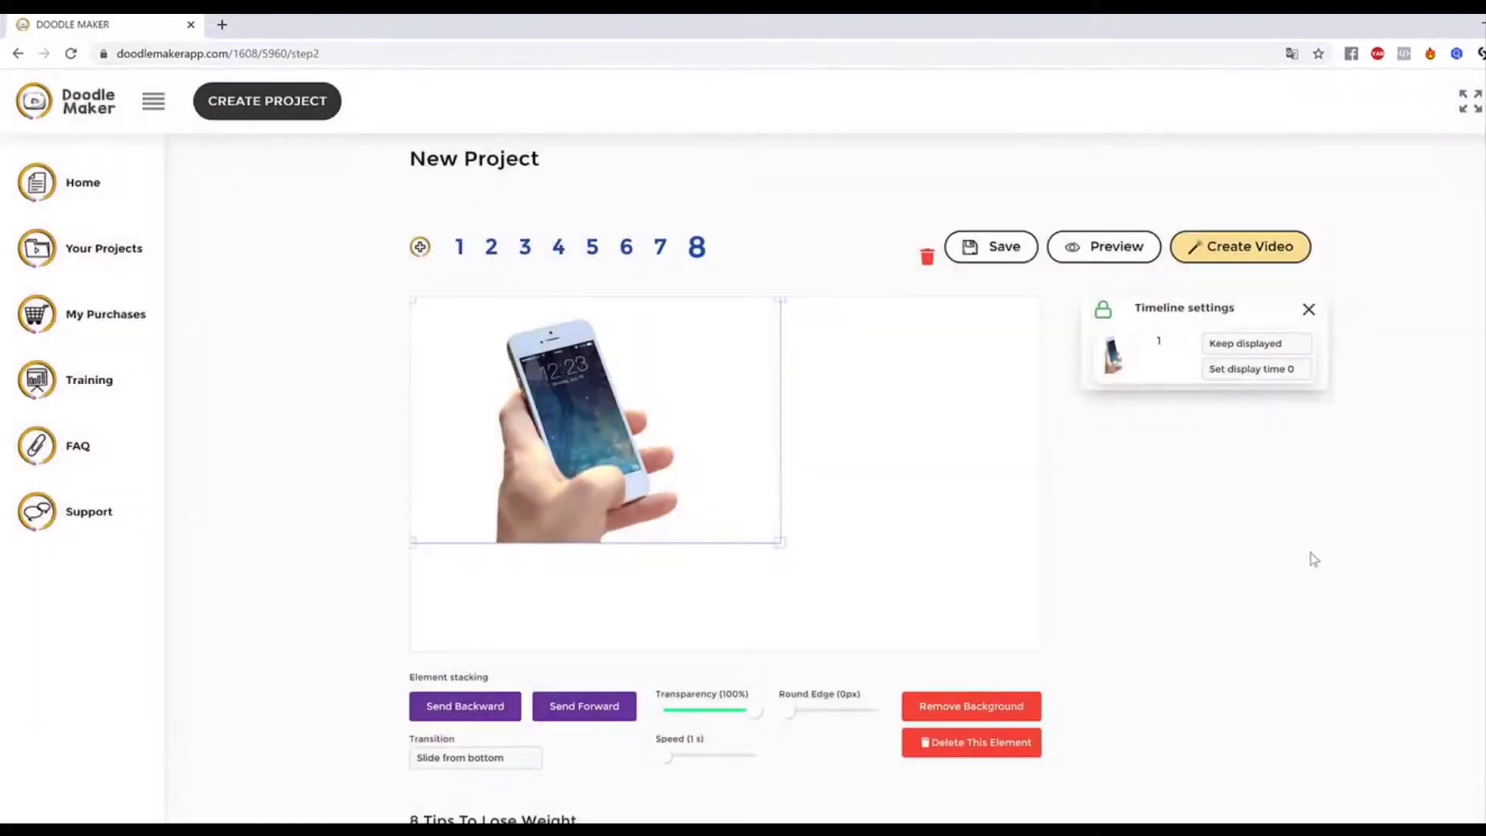
left_click(926, 548)
Enlarge the phone photo, centre it on the canvas, and set transparency to 72%.
left_click(542, 426)
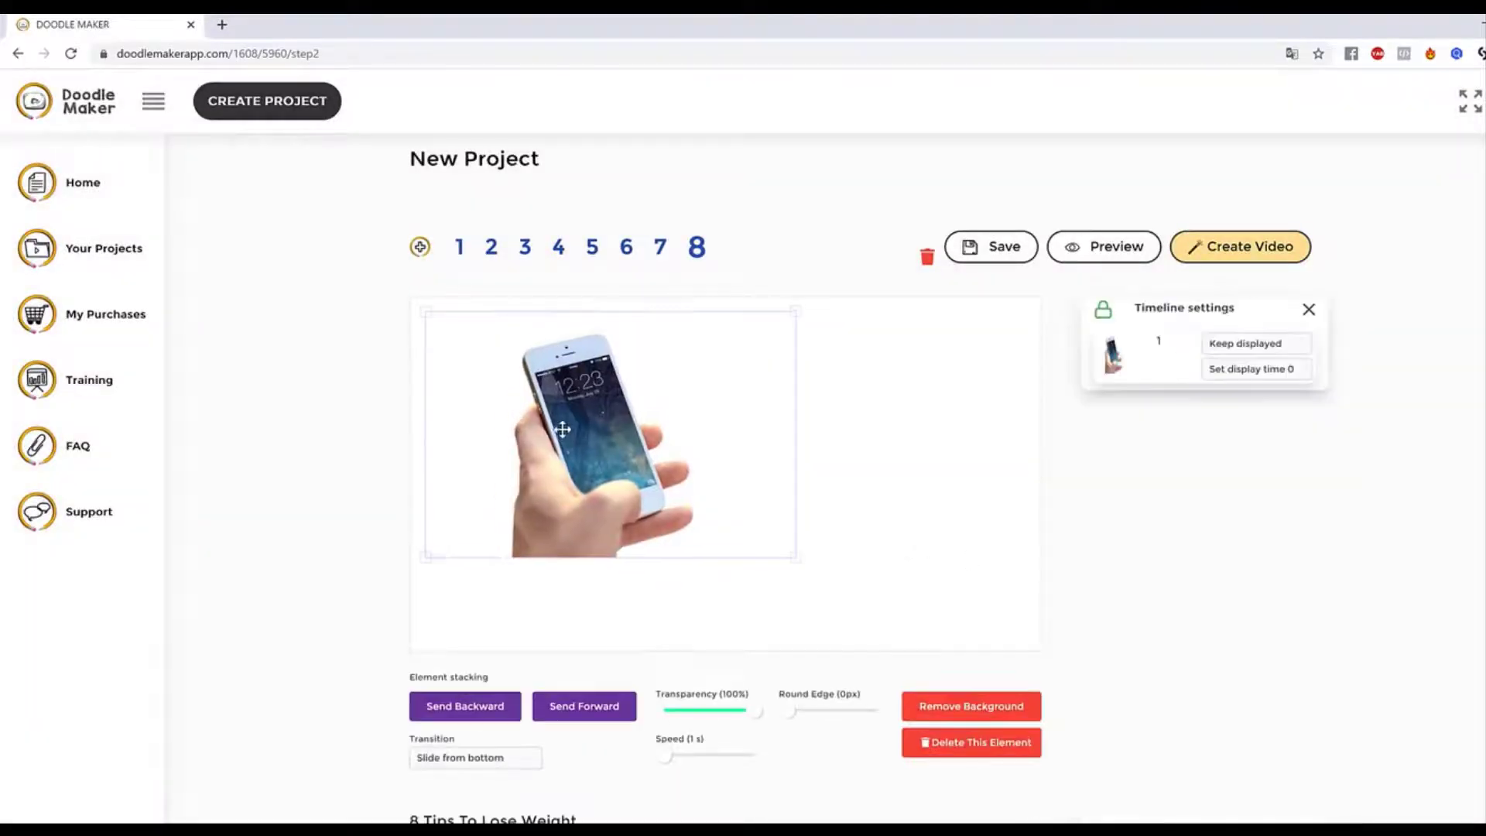
left_click_drag(792, 552, 849, 593)
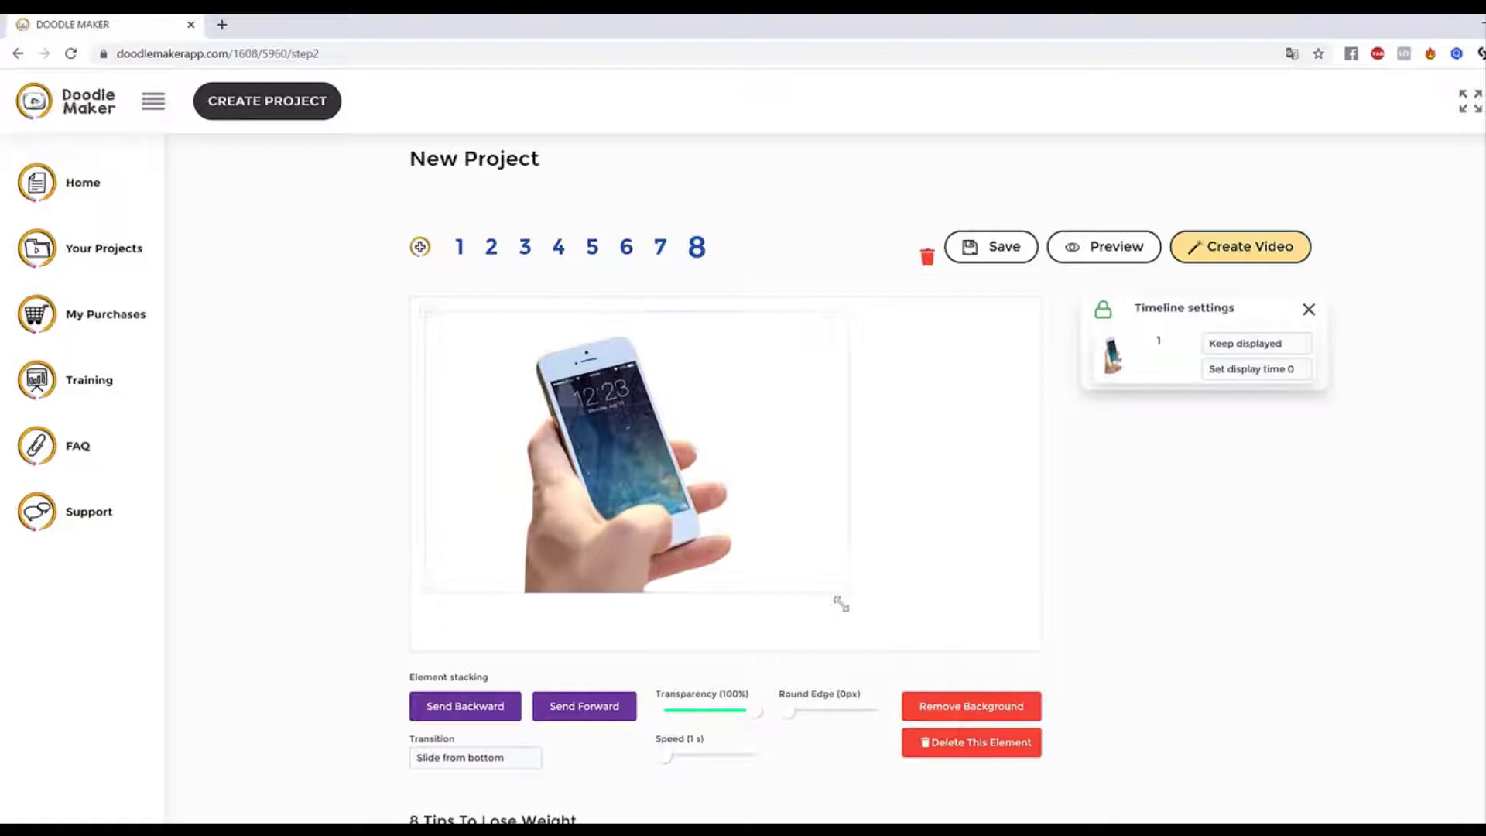
left_click_drag(733, 477, 809, 471)
scroll(1011, 439, "down", 2)
scroll(1055, 475, "up", 1)
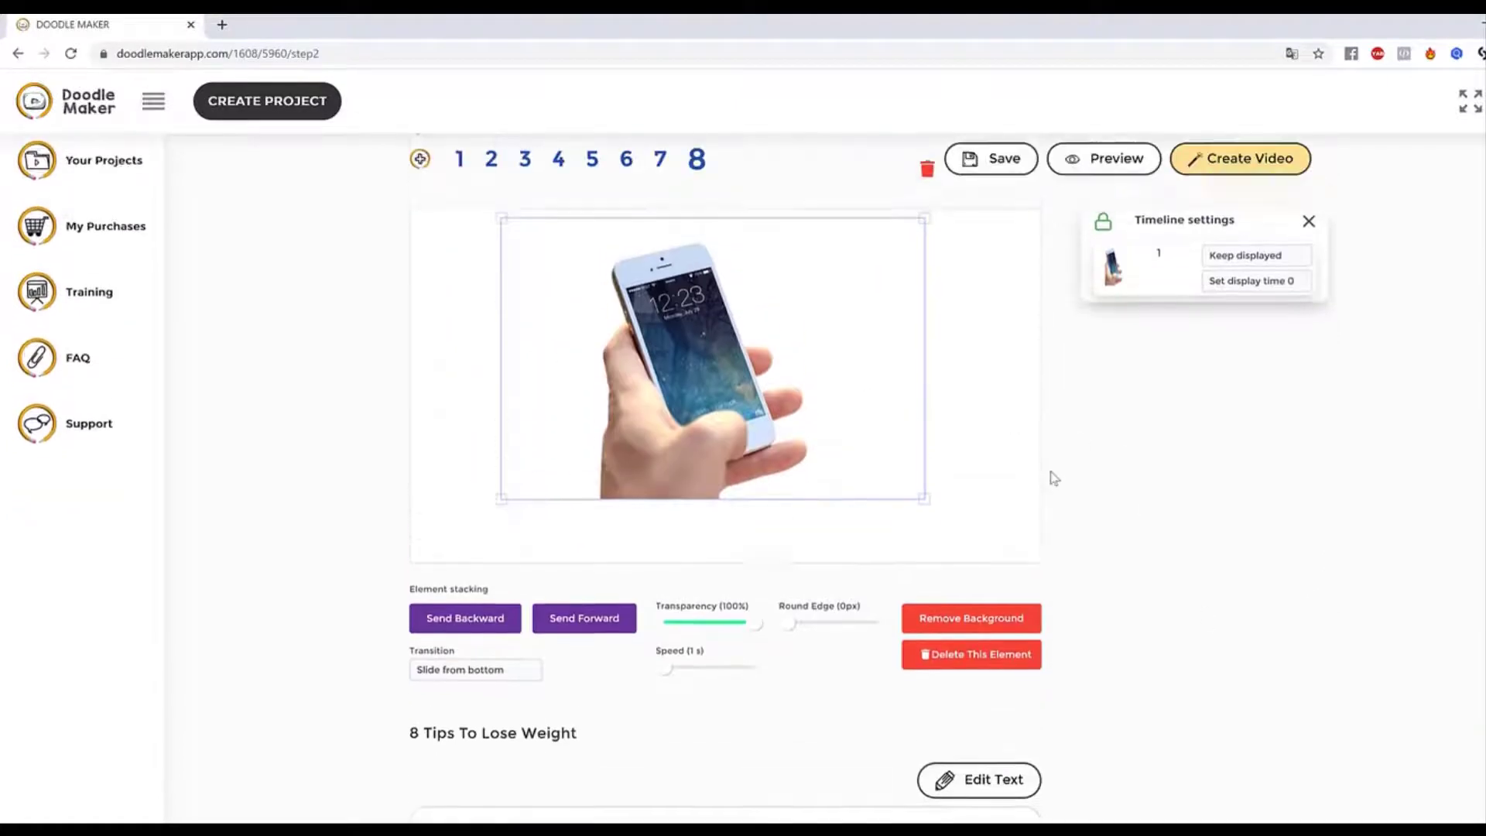
left_click_drag(745, 402, 752, 404)
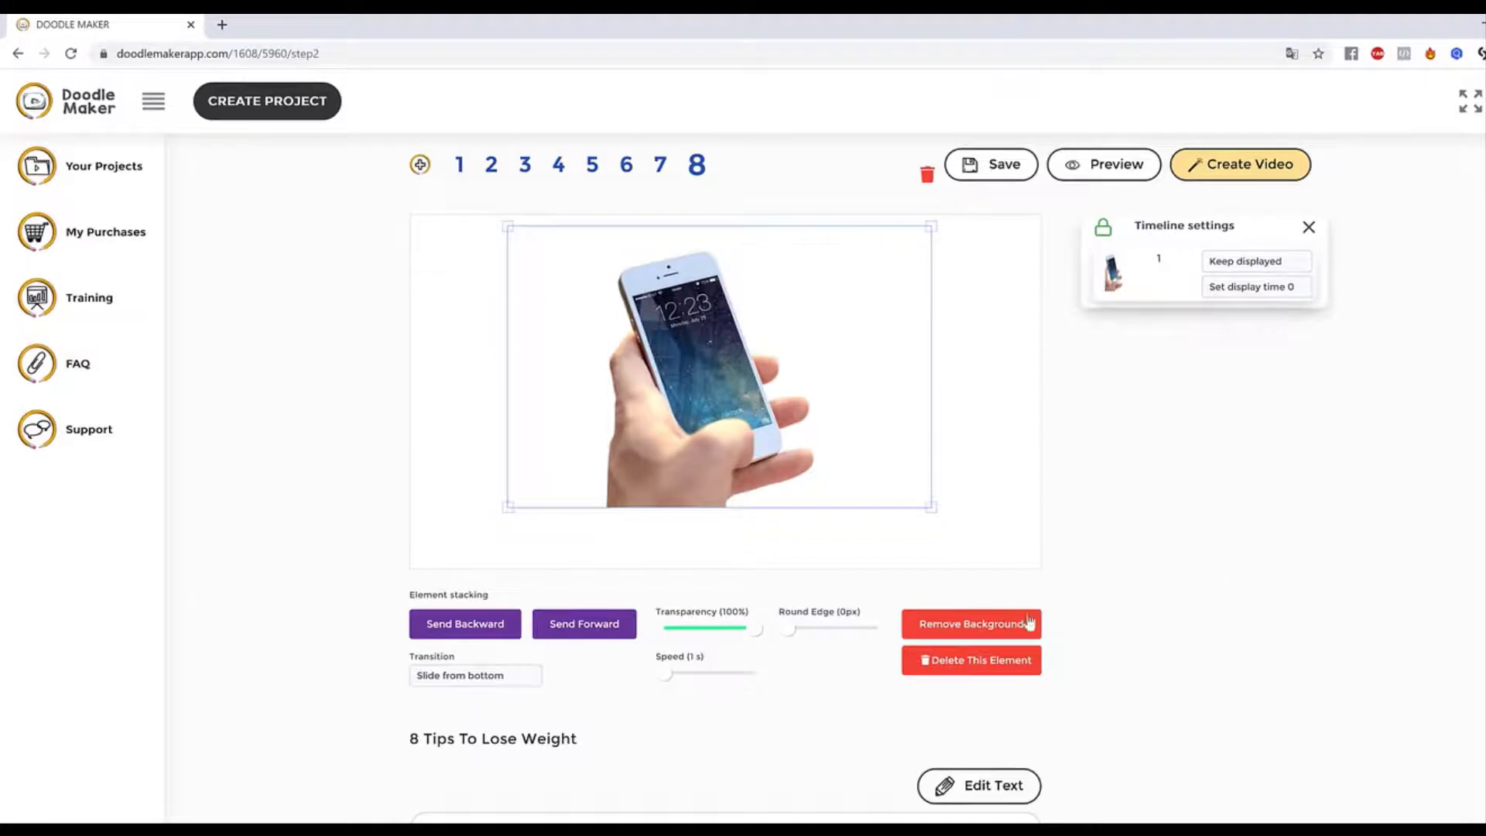
left_click_drag(749, 630, 727, 631)
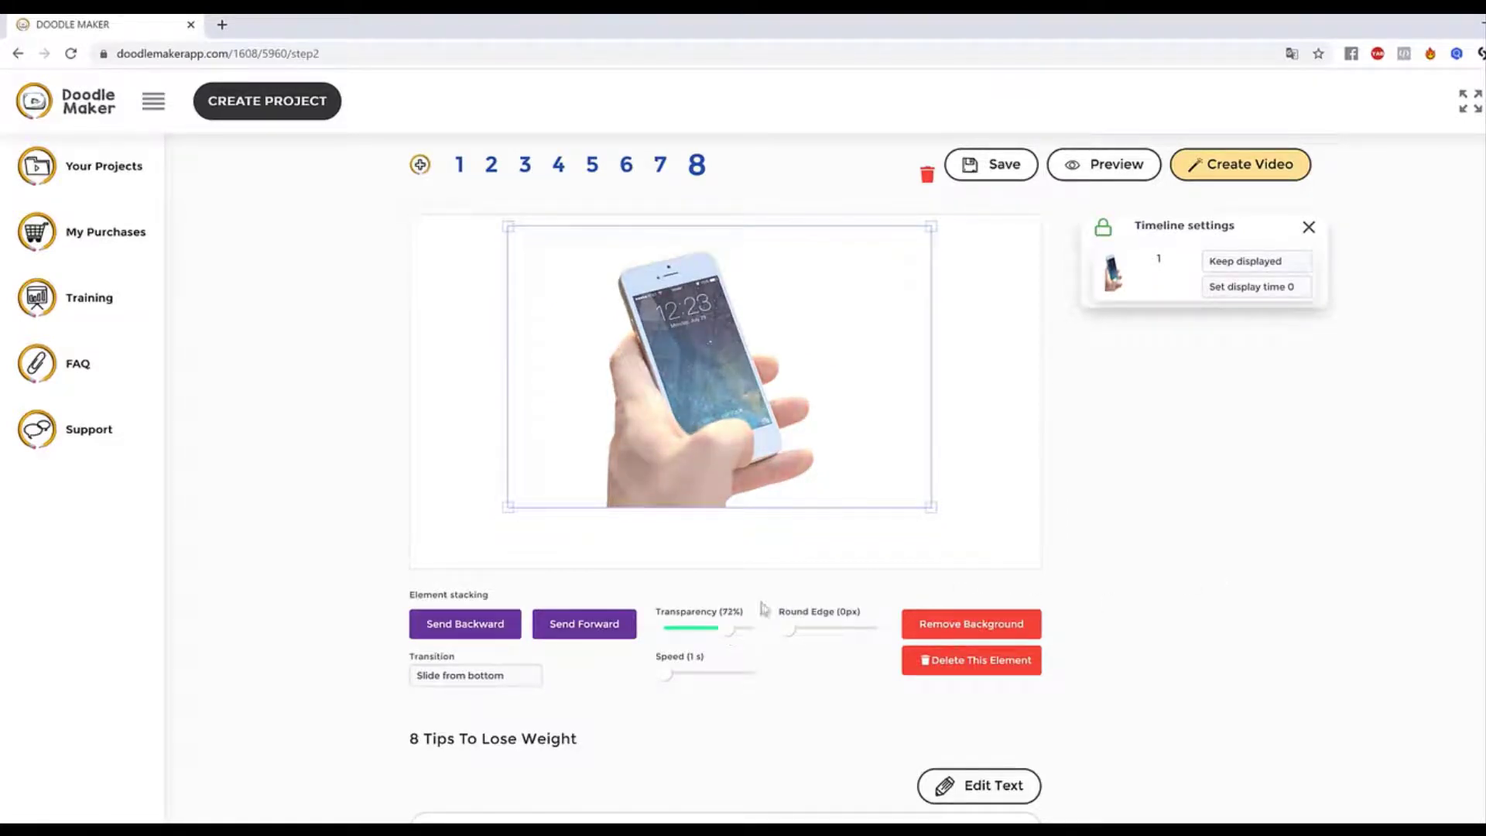
Try Hand painting, then Reveal, as the phone photo's transition and preview slide 8.
left_click(488, 678)
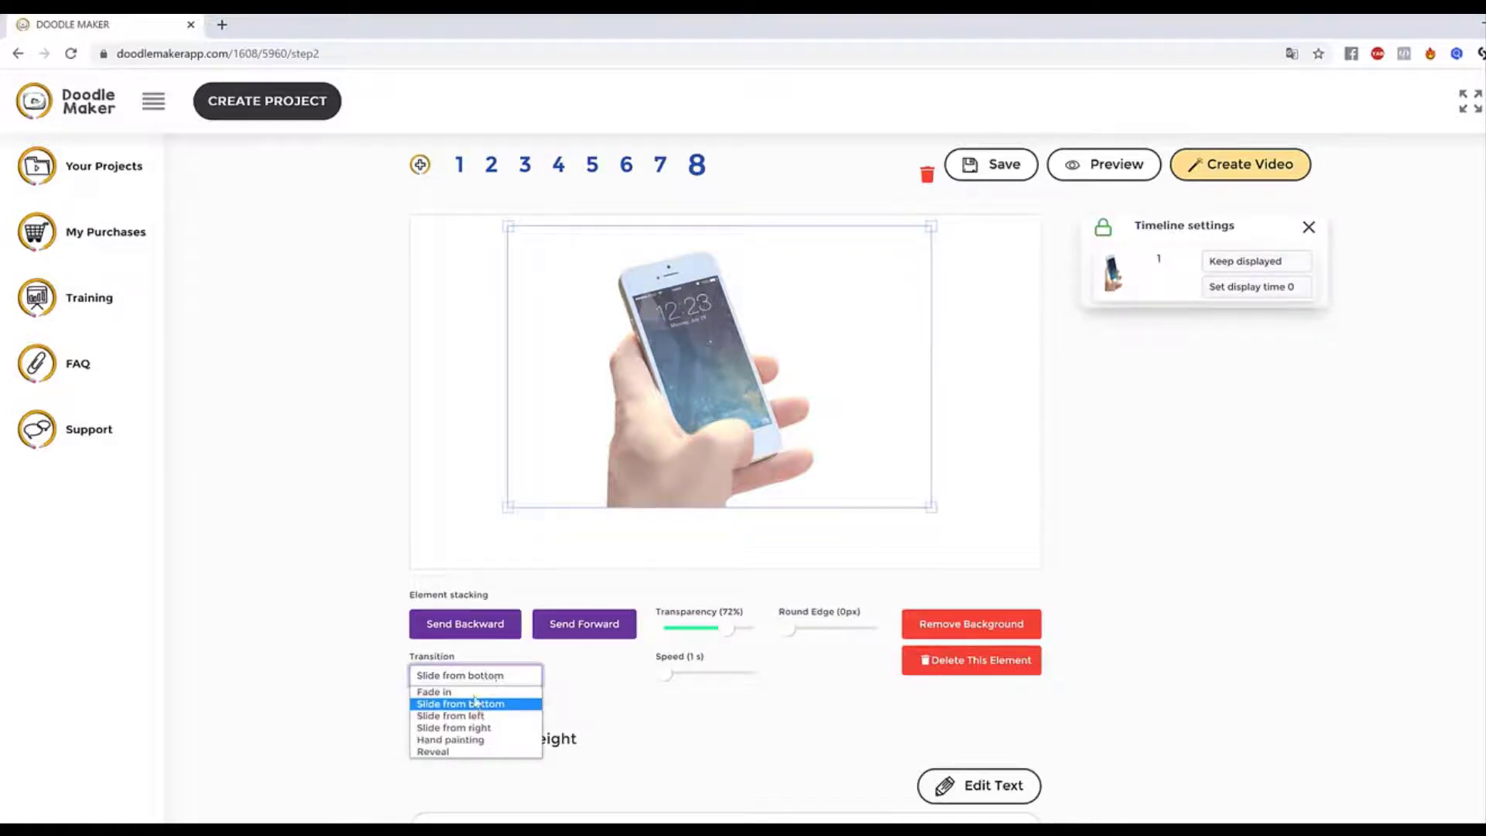
left_click(478, 741)
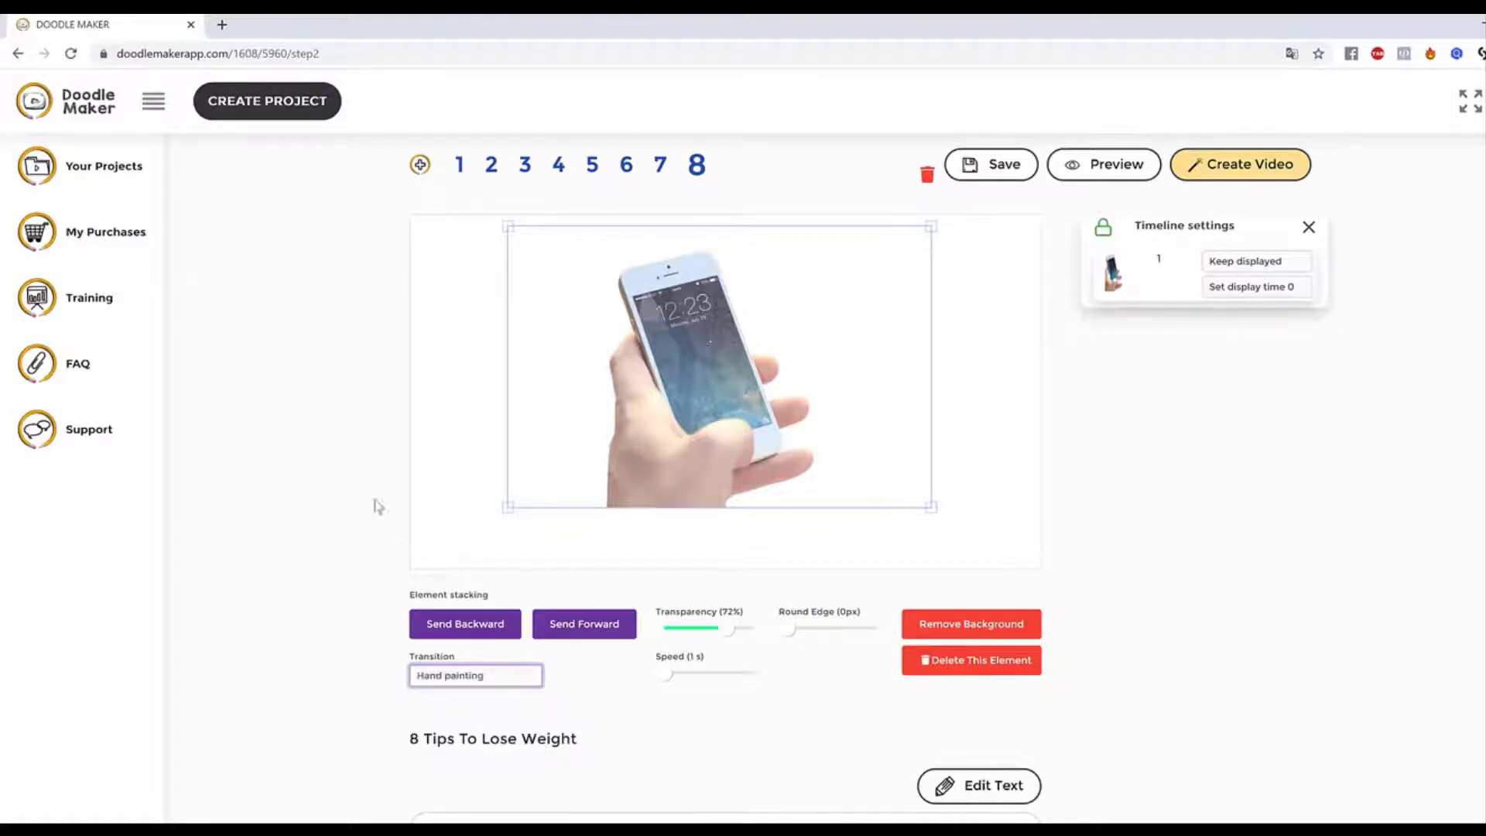
left_click(471, 681)
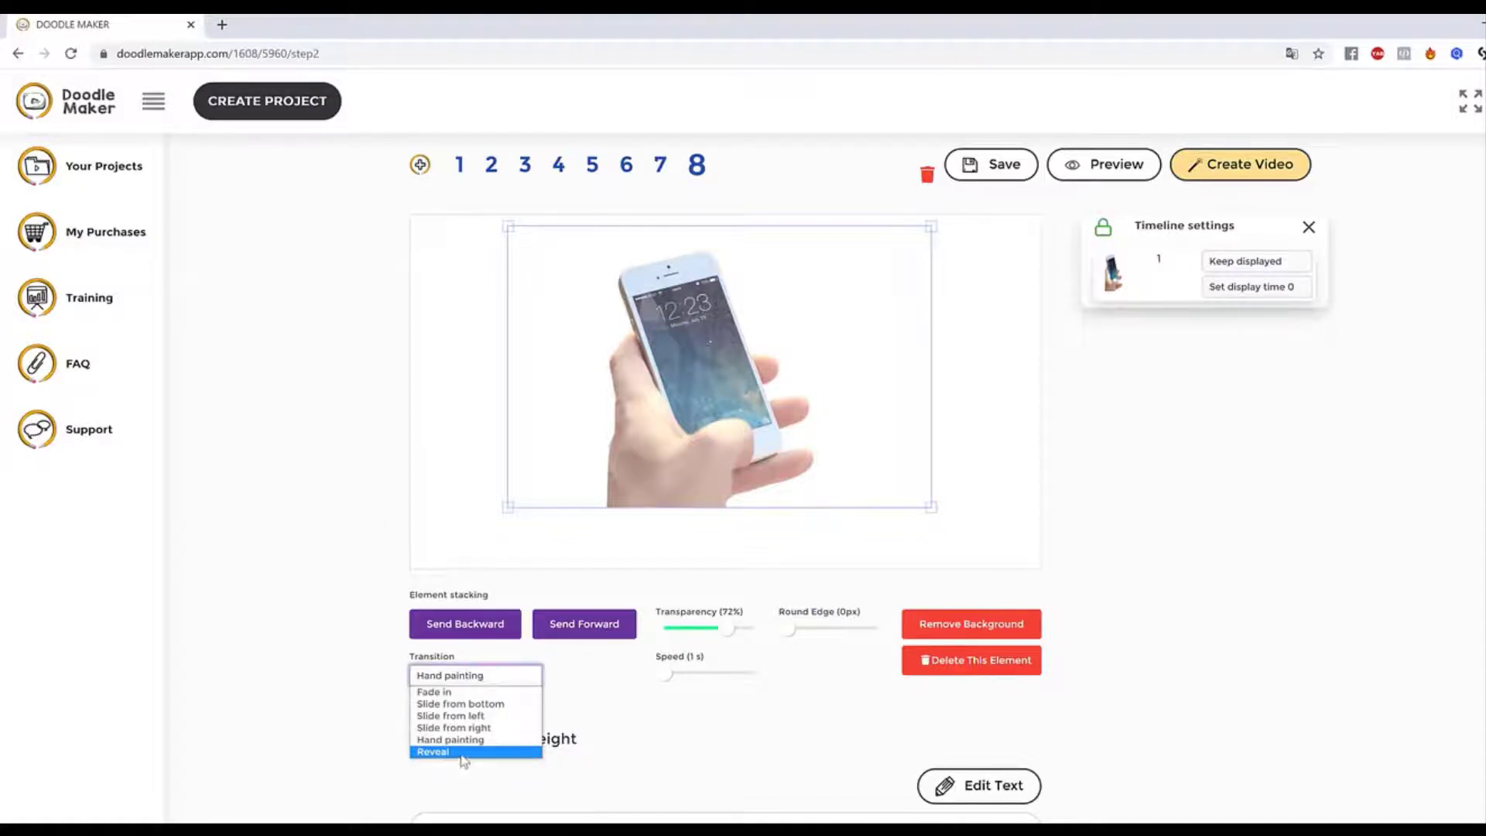
left_click(463, 752)
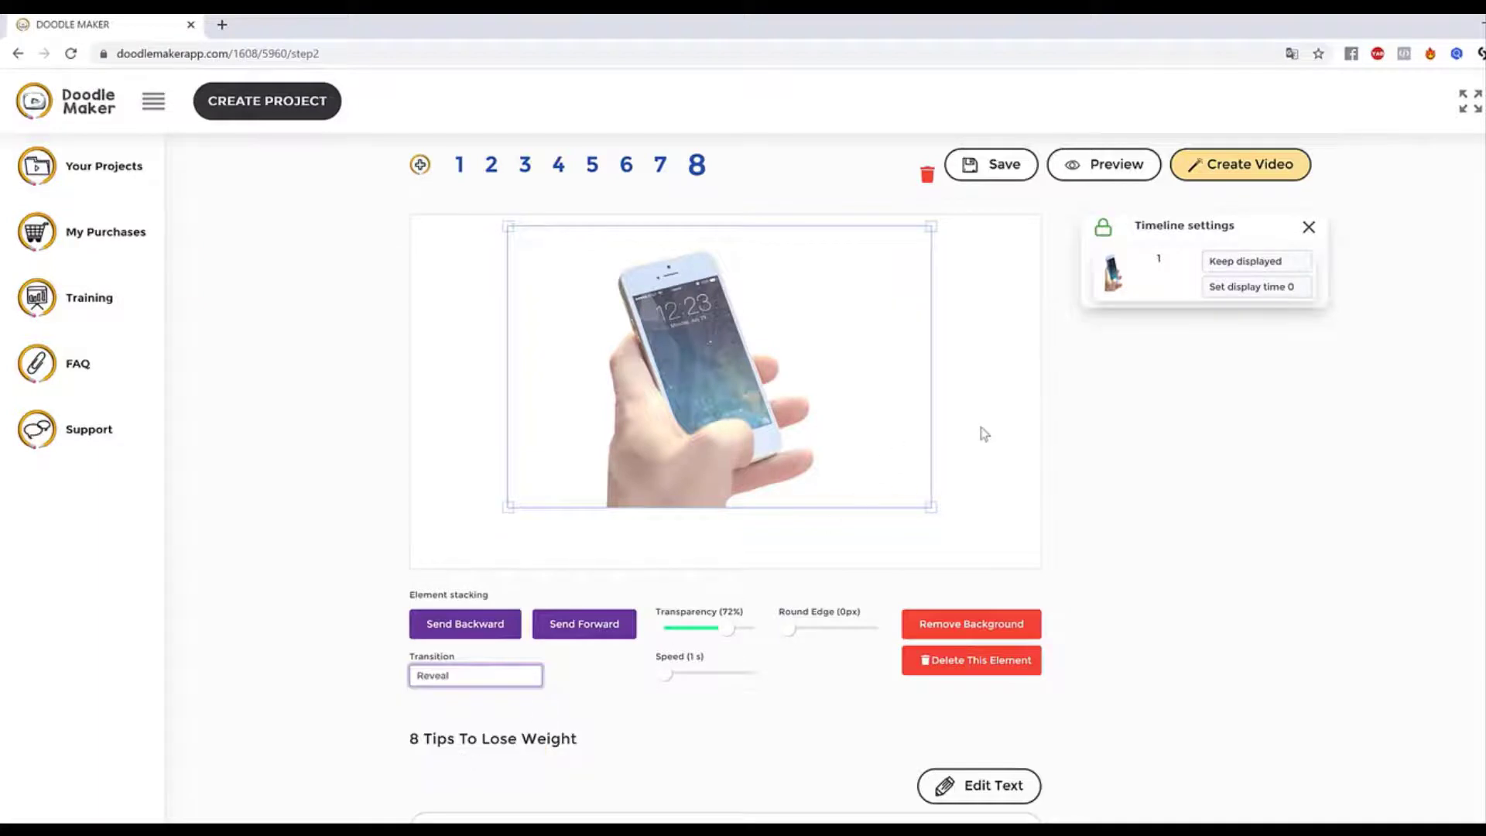
left_click(1024, 445)
left_click(1138, 164)
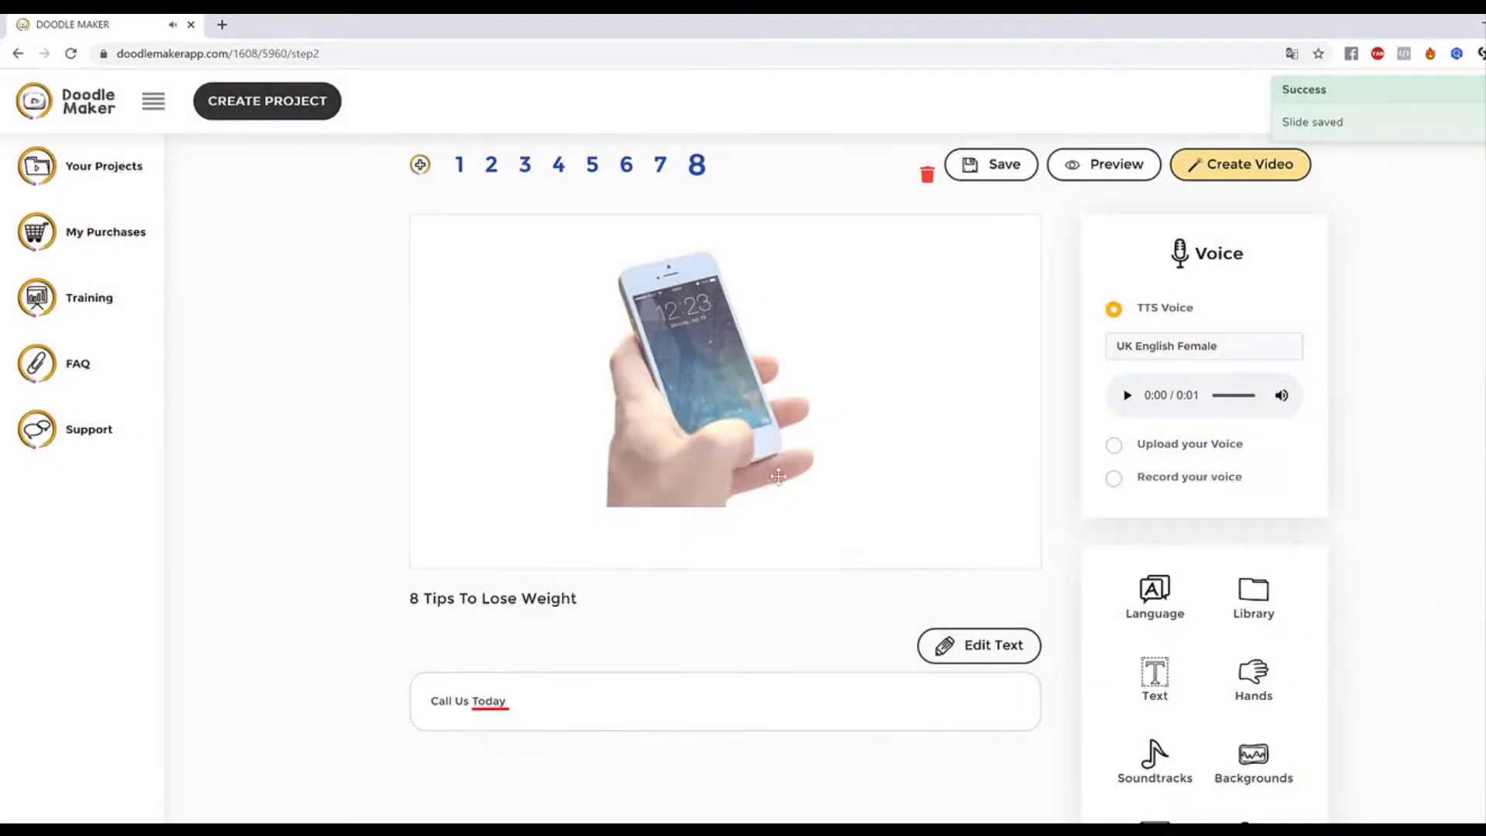
Switch the phone photo's transition back to Hand painting and preview slide 8 again.
left_click(720, 454)
left_click(473, 678)
left_click(465, 739)
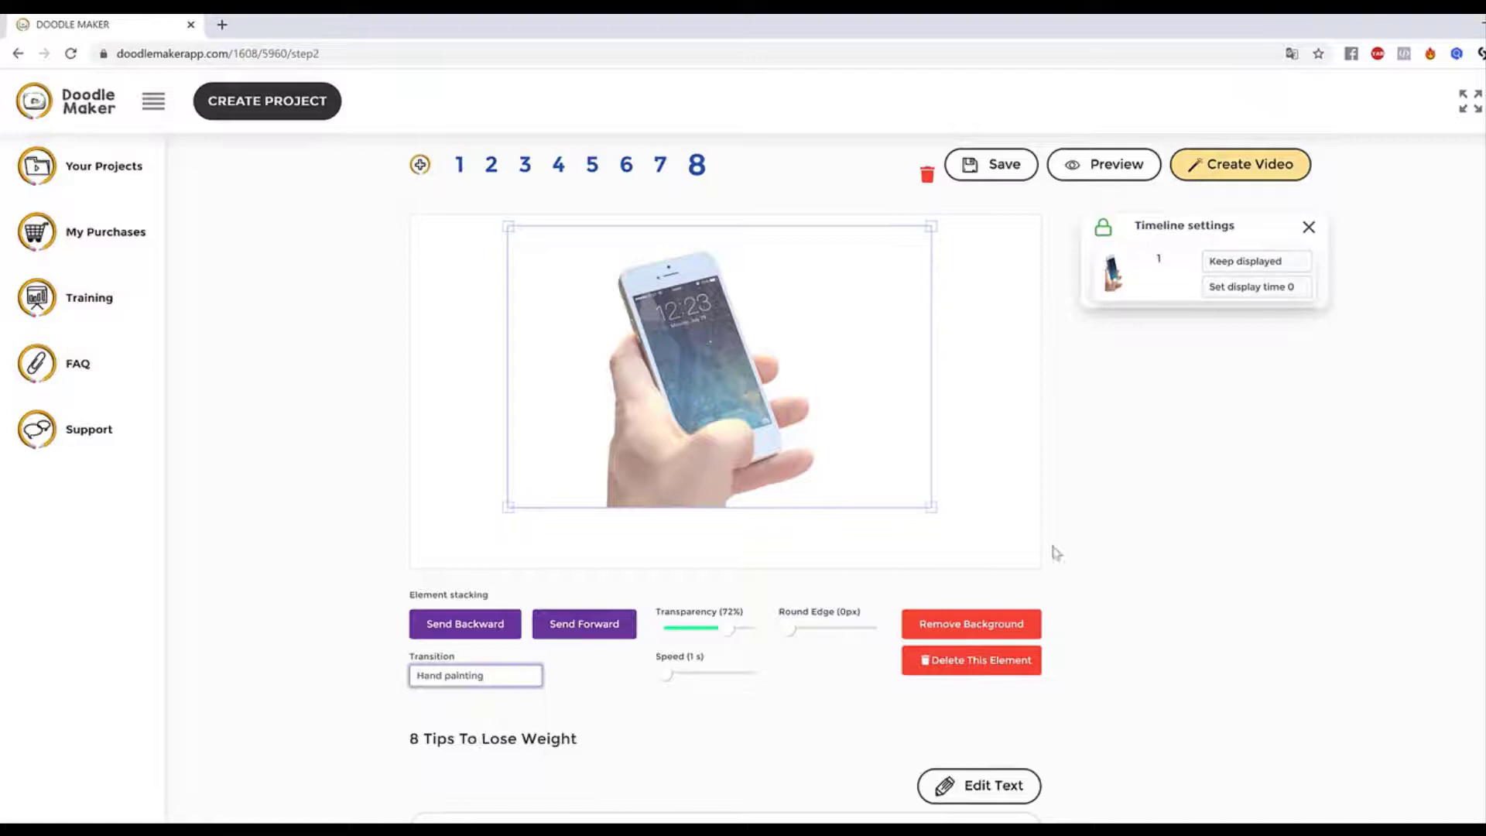
scroll(1103, 641, "down", 2)
scroll(1092, 639, "up", 3)
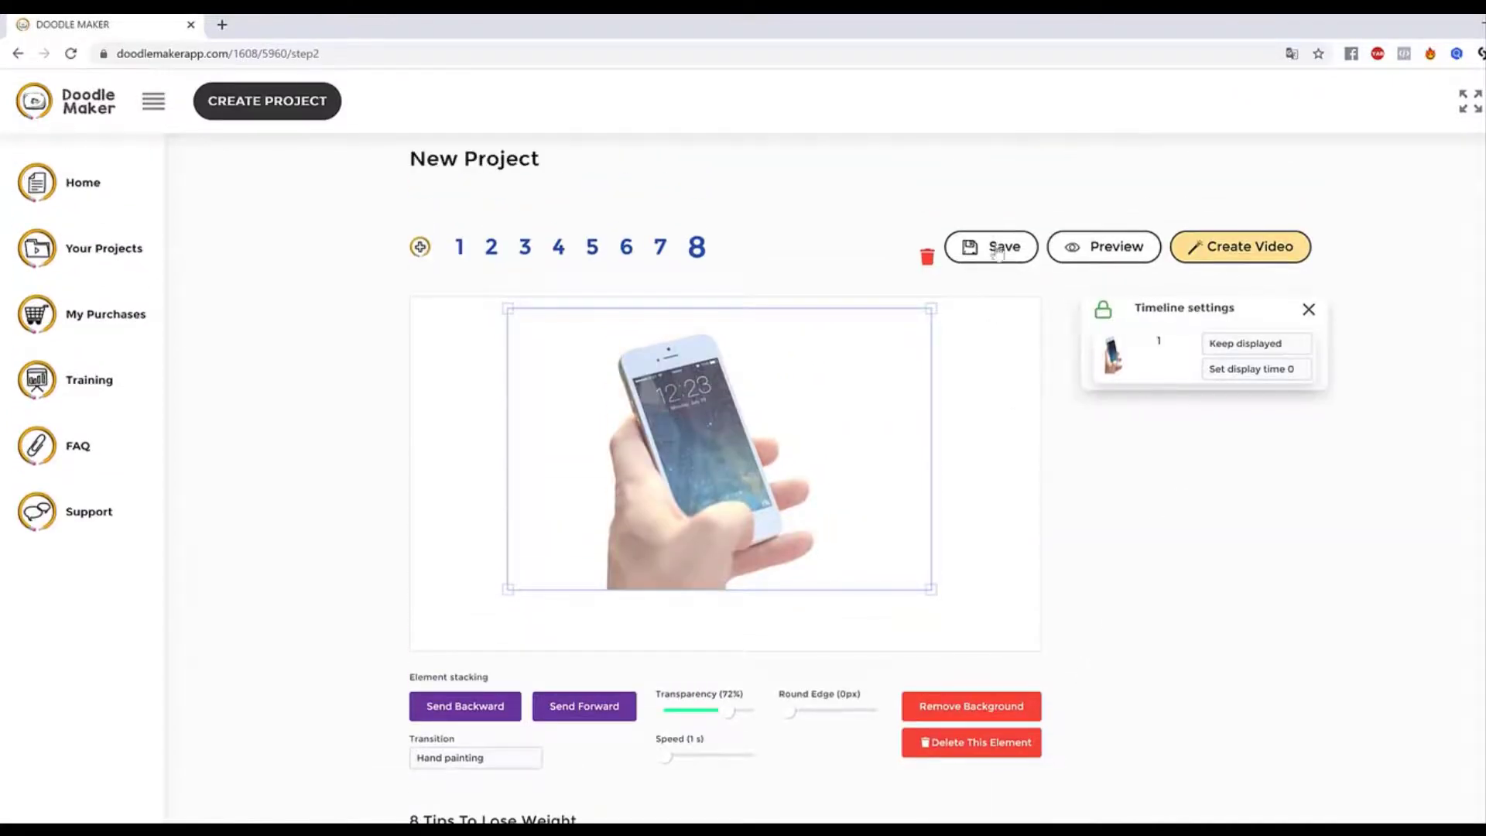
scroll(1038, 514, "down", 3)
scroll(1127, 600, "up", 3)
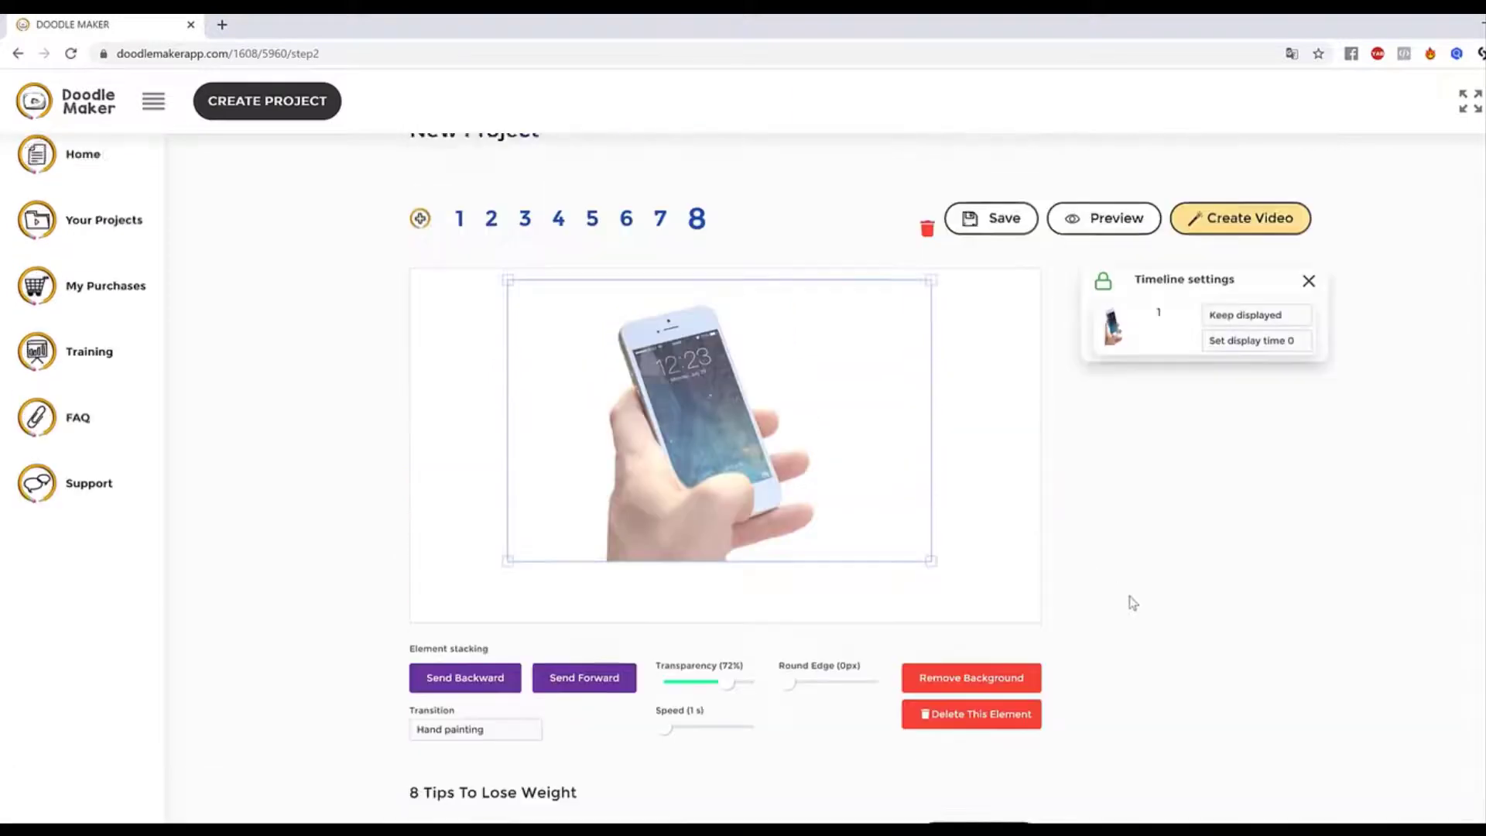
left_click(1096, 248)
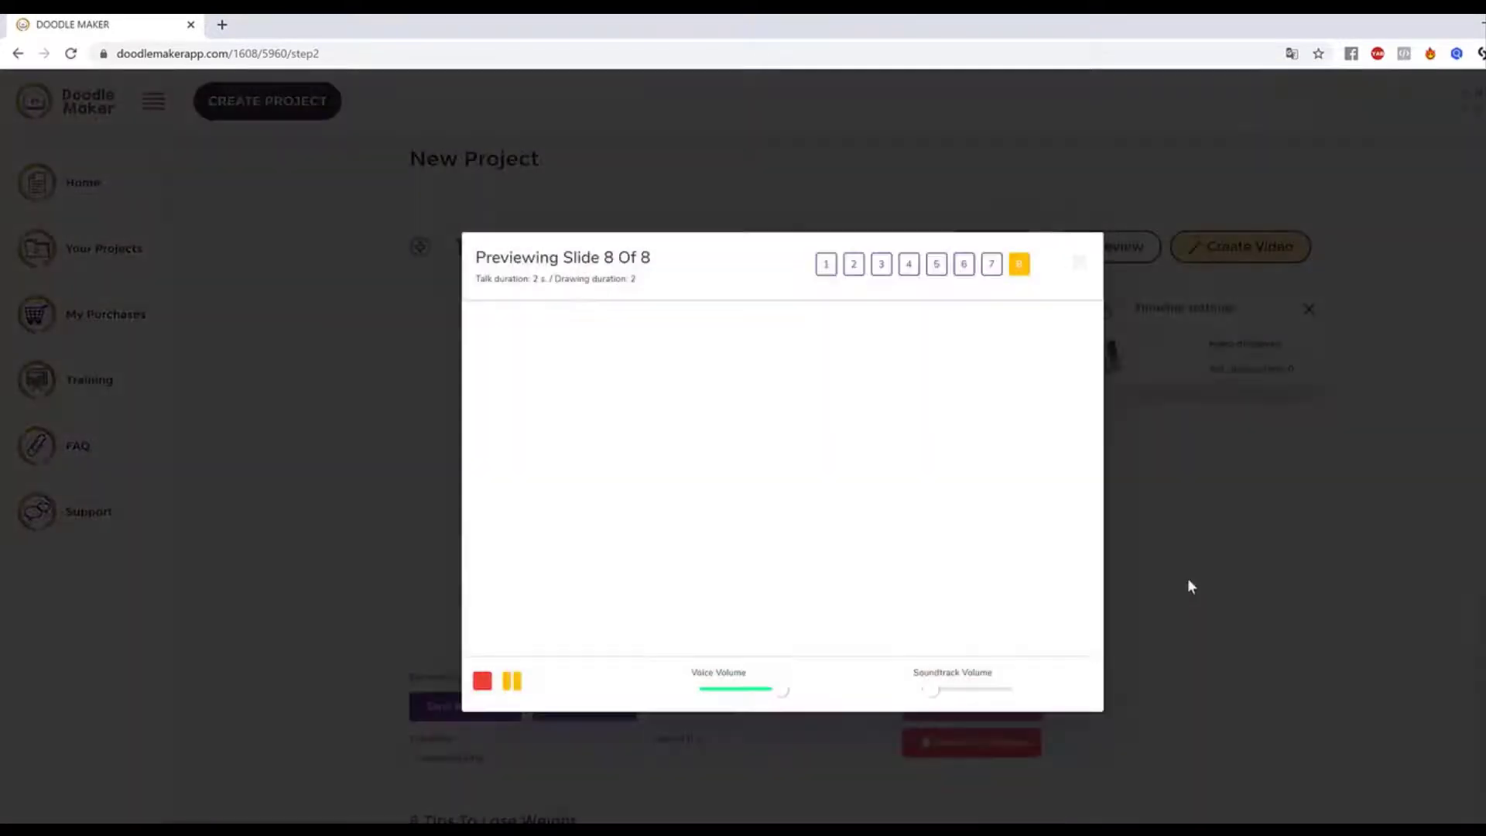
left_click(1236, 580)
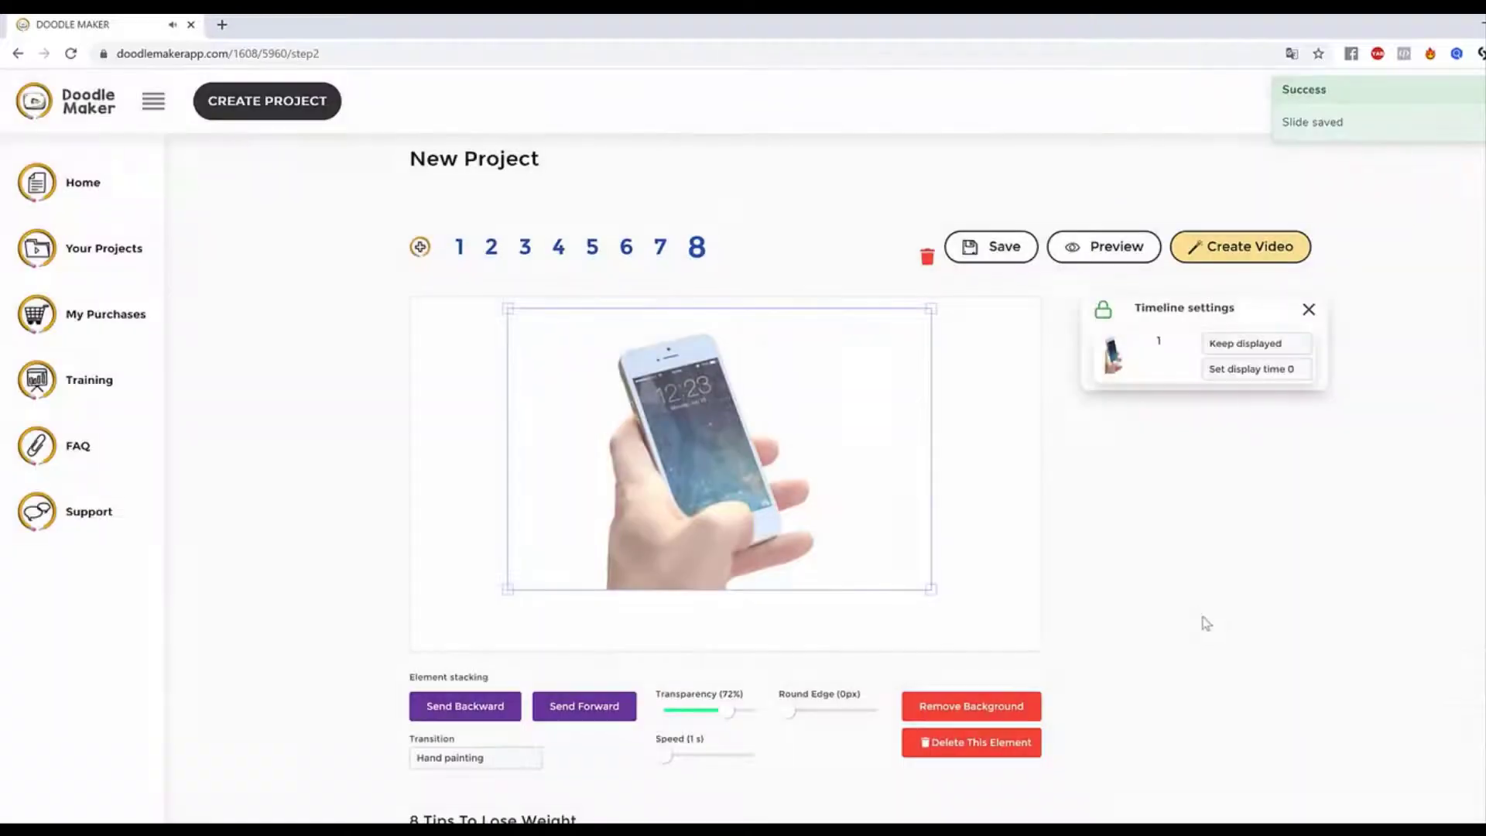
Review the phone photo's settings, then deselect it to view slide 8's settings.
left_click(1028, 609)
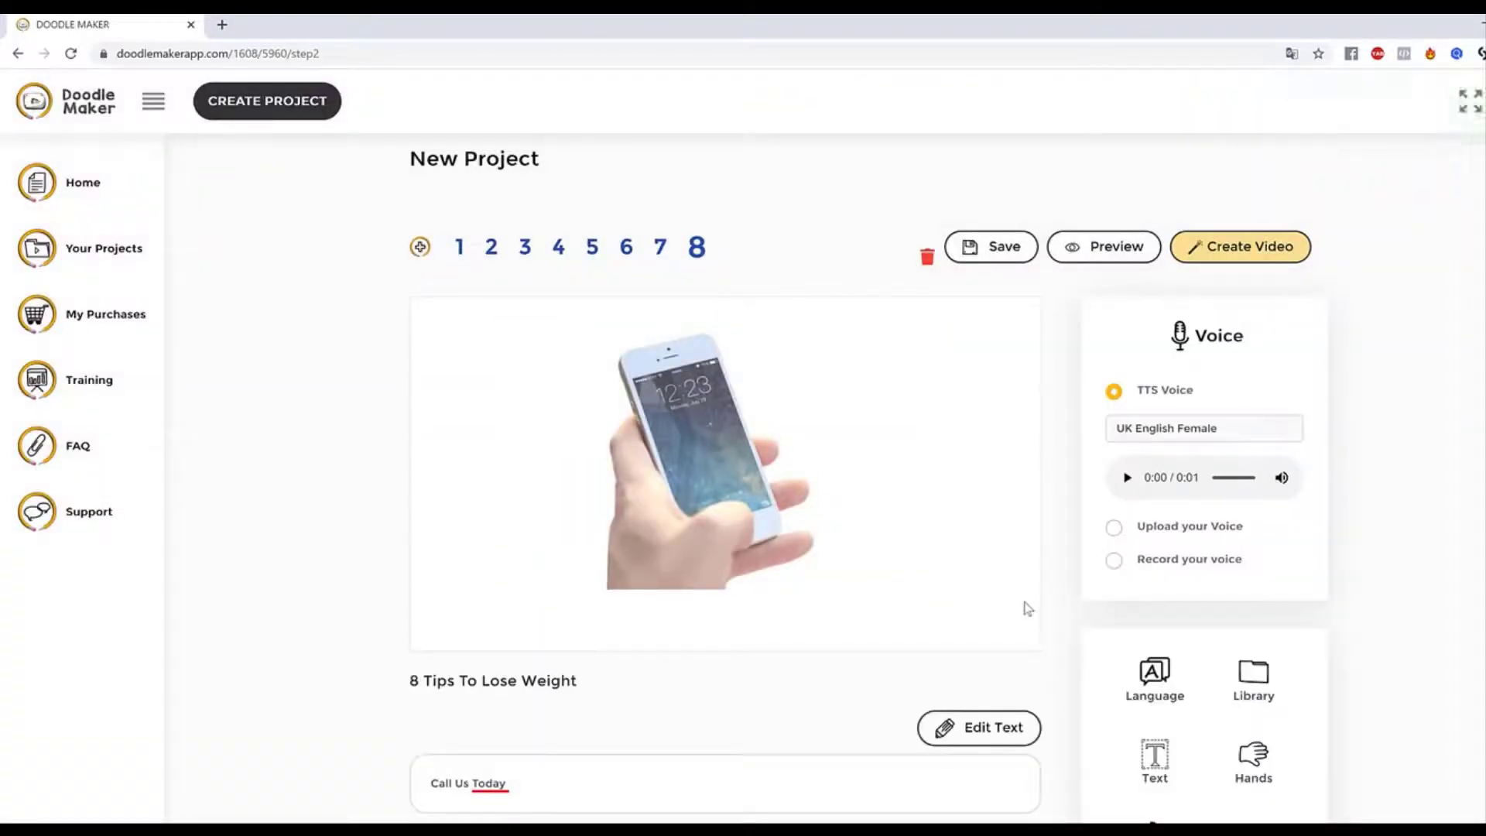
left_click(705, 513)
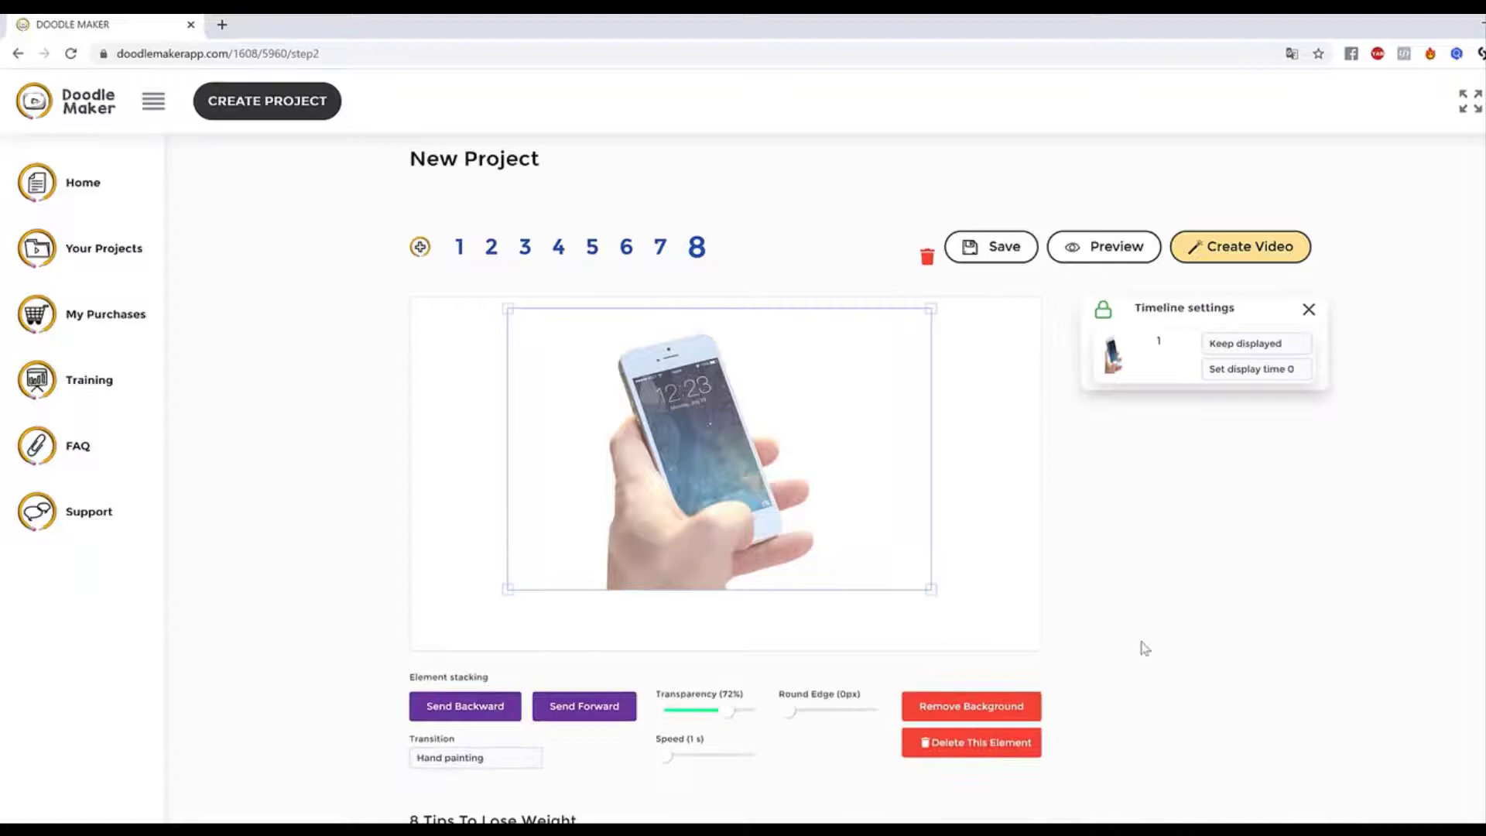
scroll(954, 678, "down", 3)
scroll(1019, 680, "up", 3)
scroll(1123, 542, "down", 2)
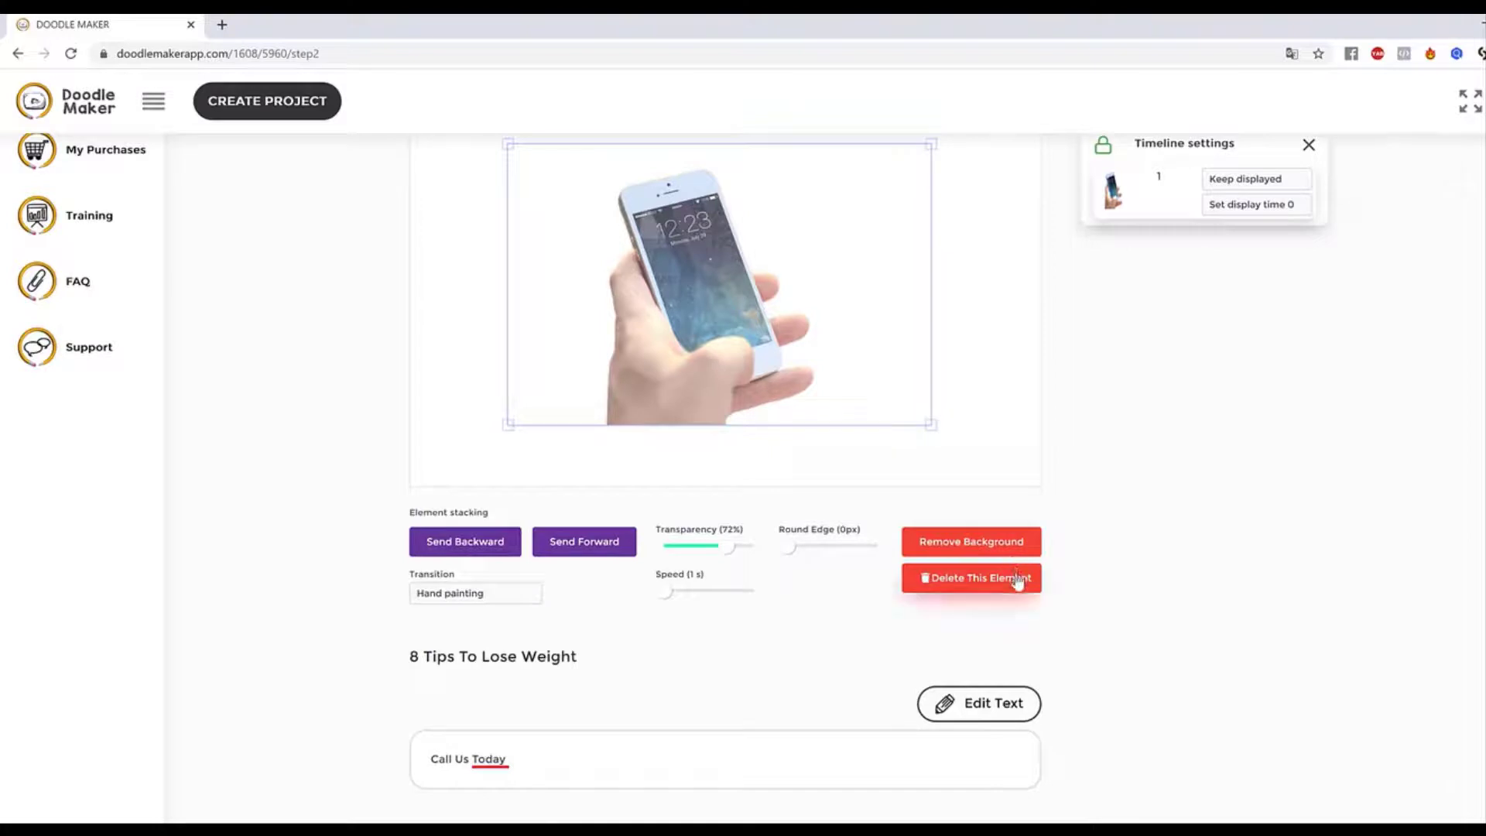
scroll(1196, 538, "up", 2)
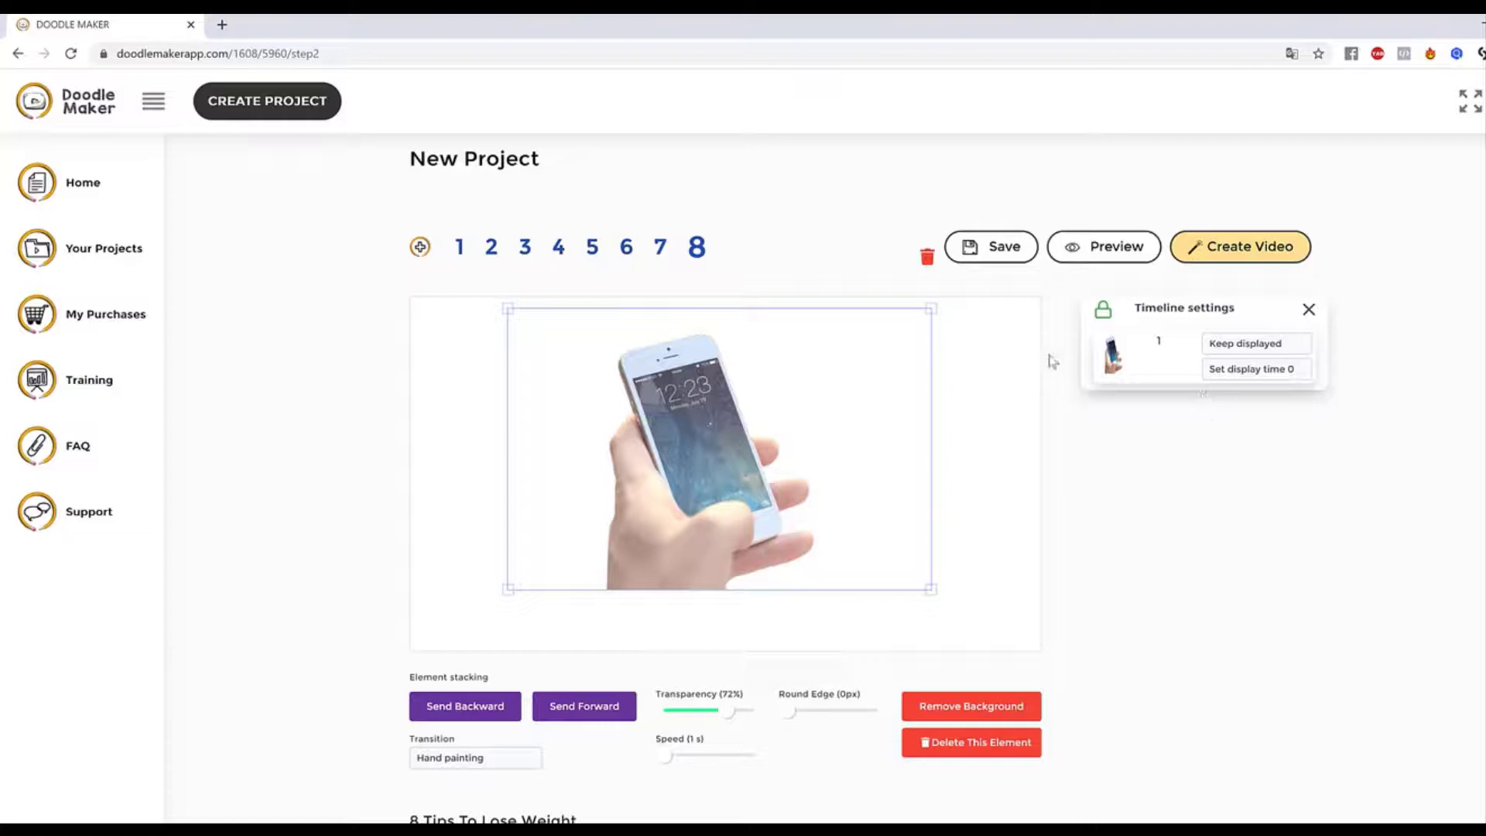
left_click(983, 460)
scroll(1007, 542, "down", 2)
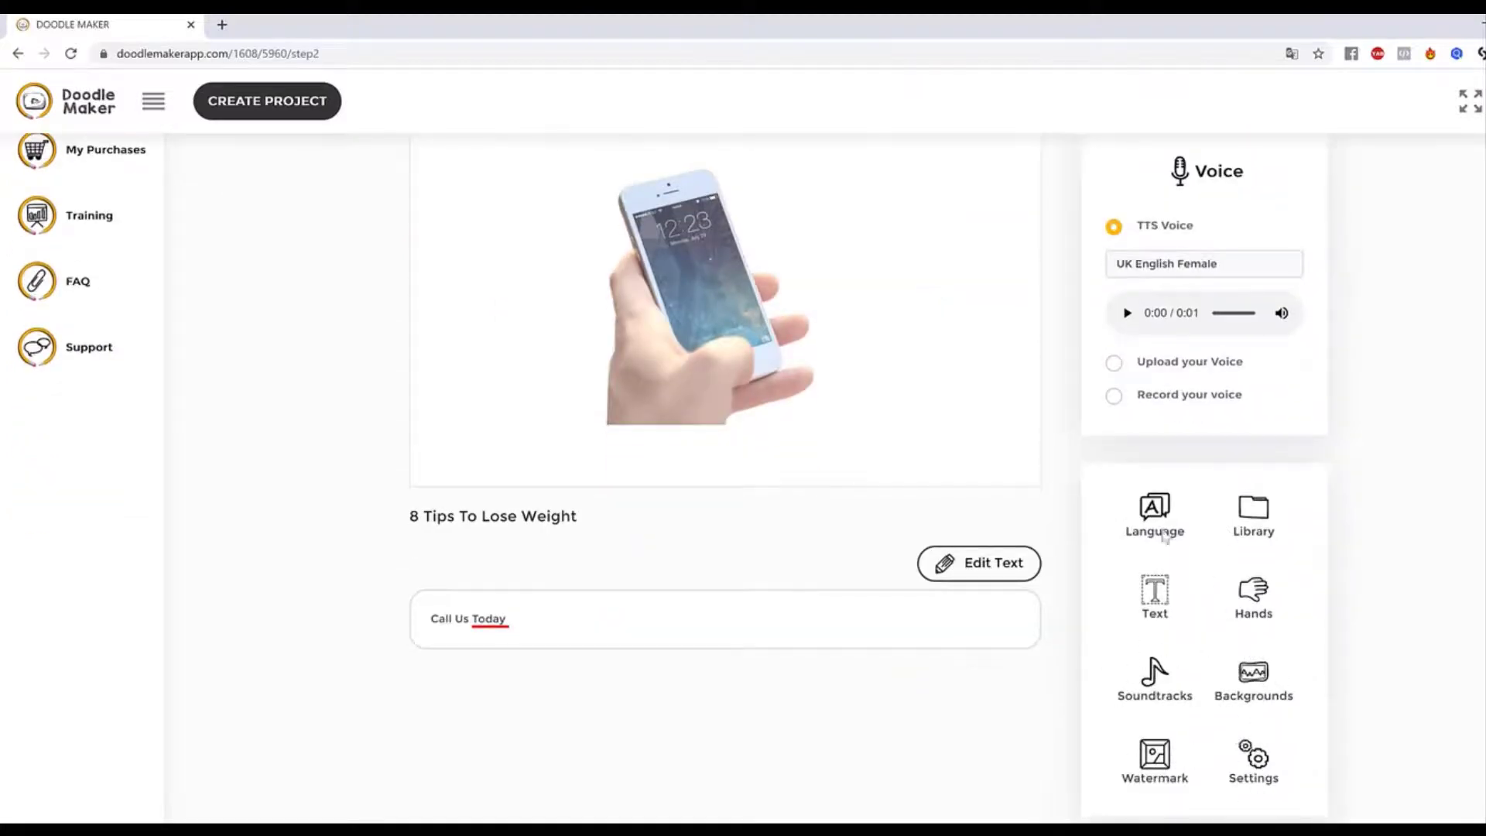
Replace slide 8's phone photo with its colour cartoon version.
left_click(1279, 535)
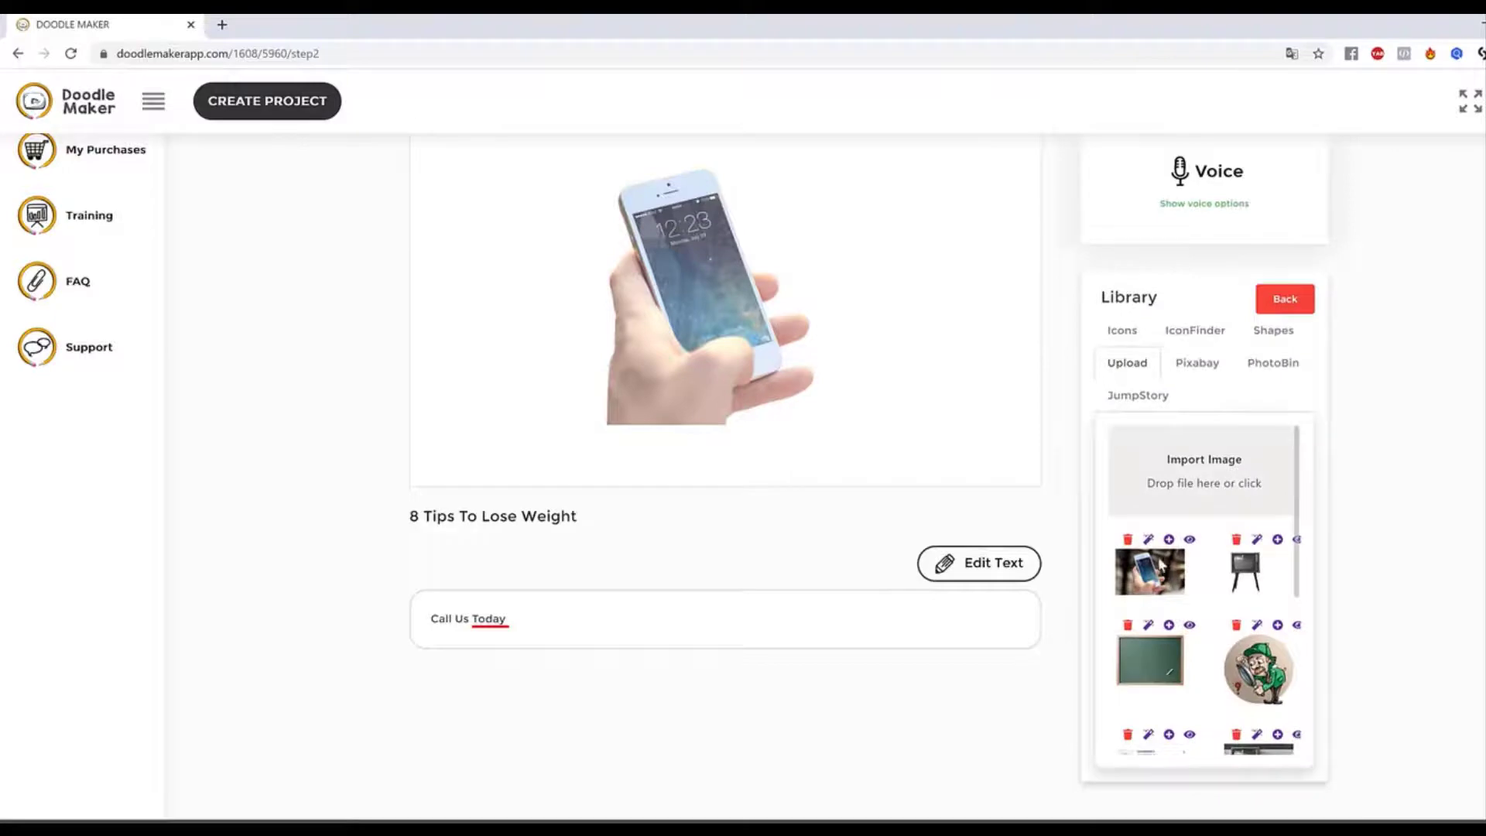
left_click(1149, 540)
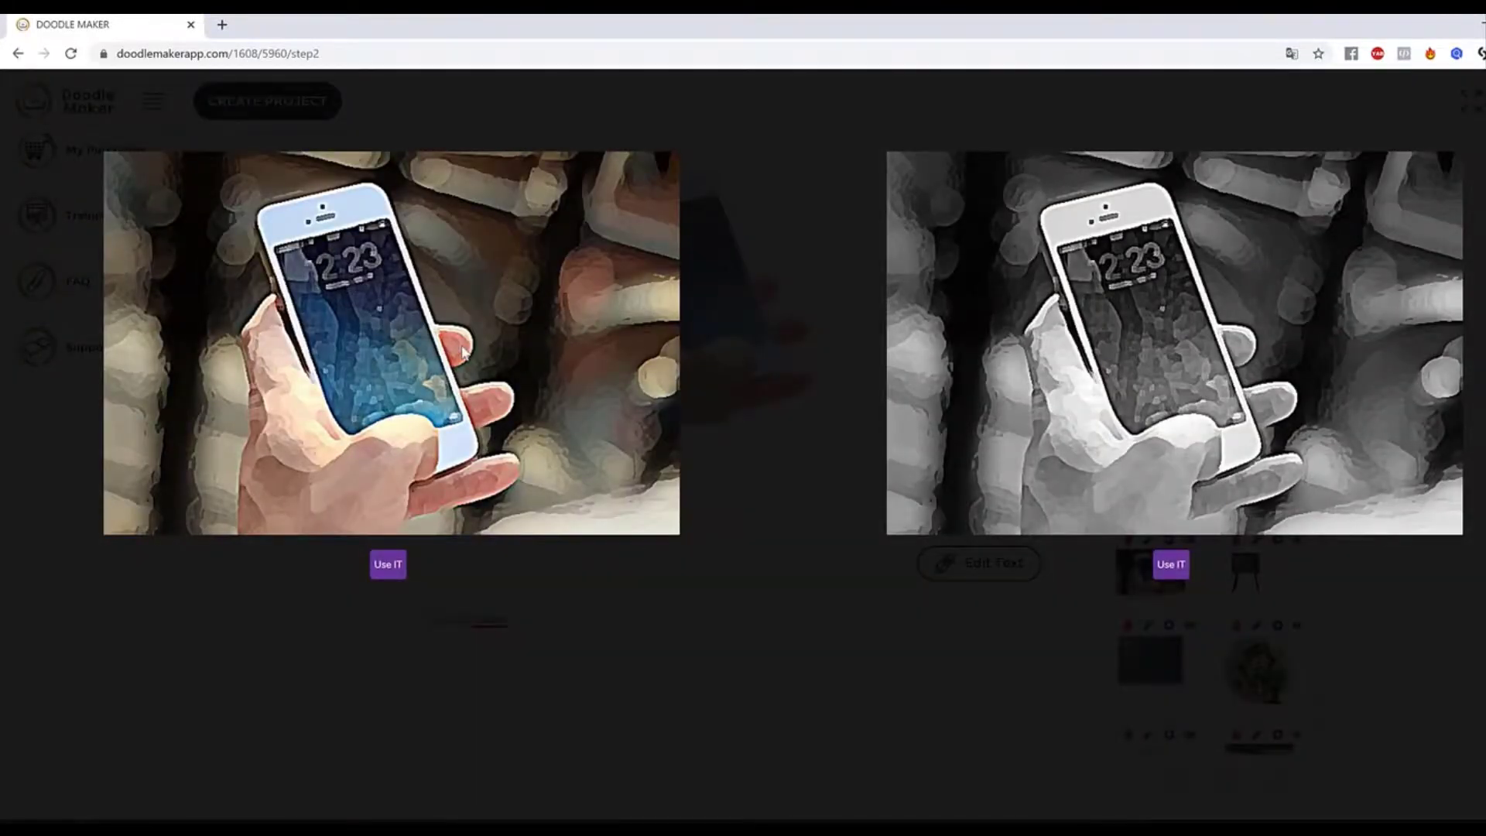
left_click(389, 569)
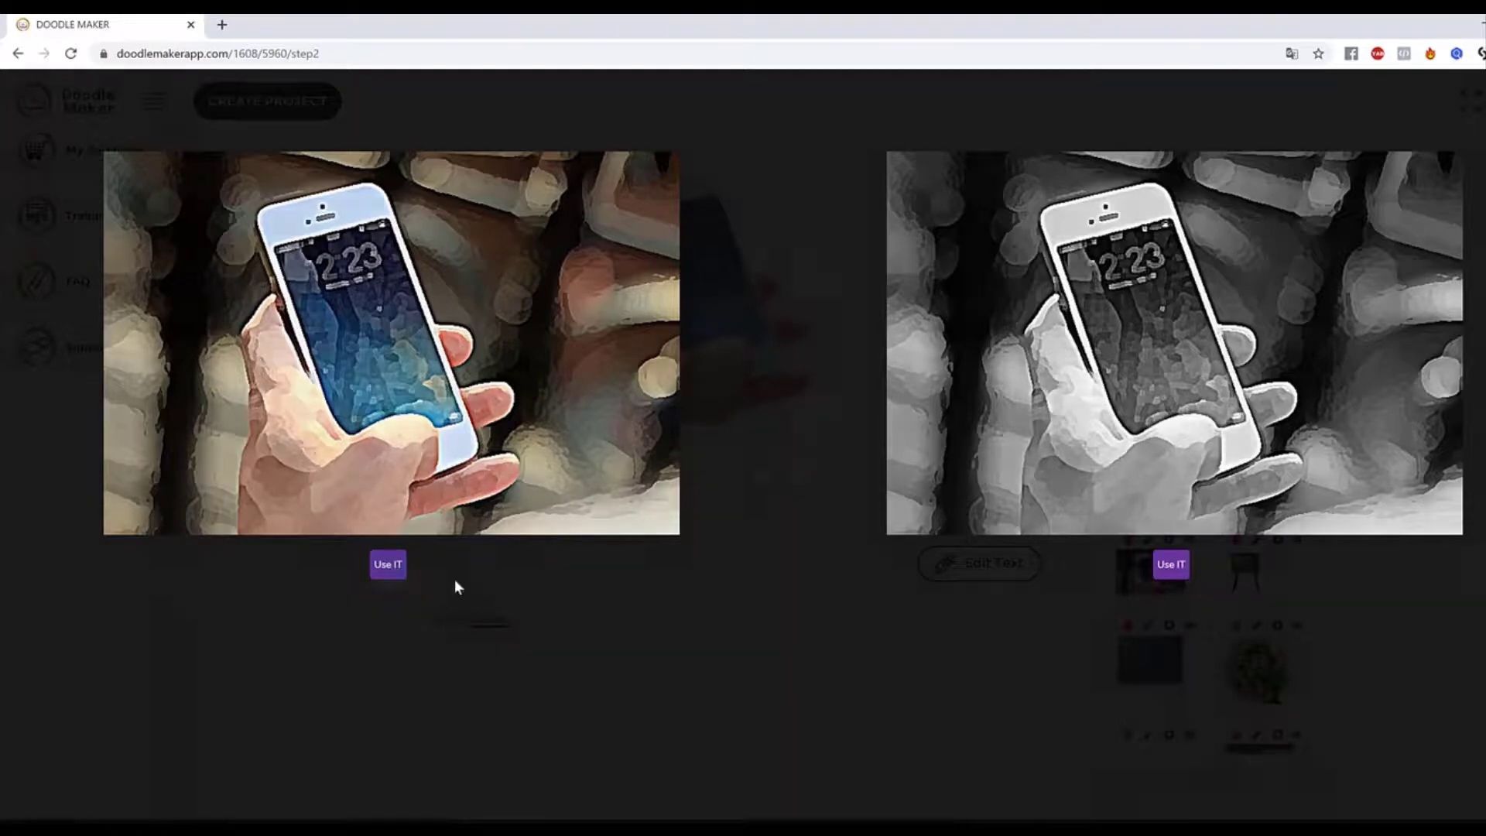
left_click(722, 483)
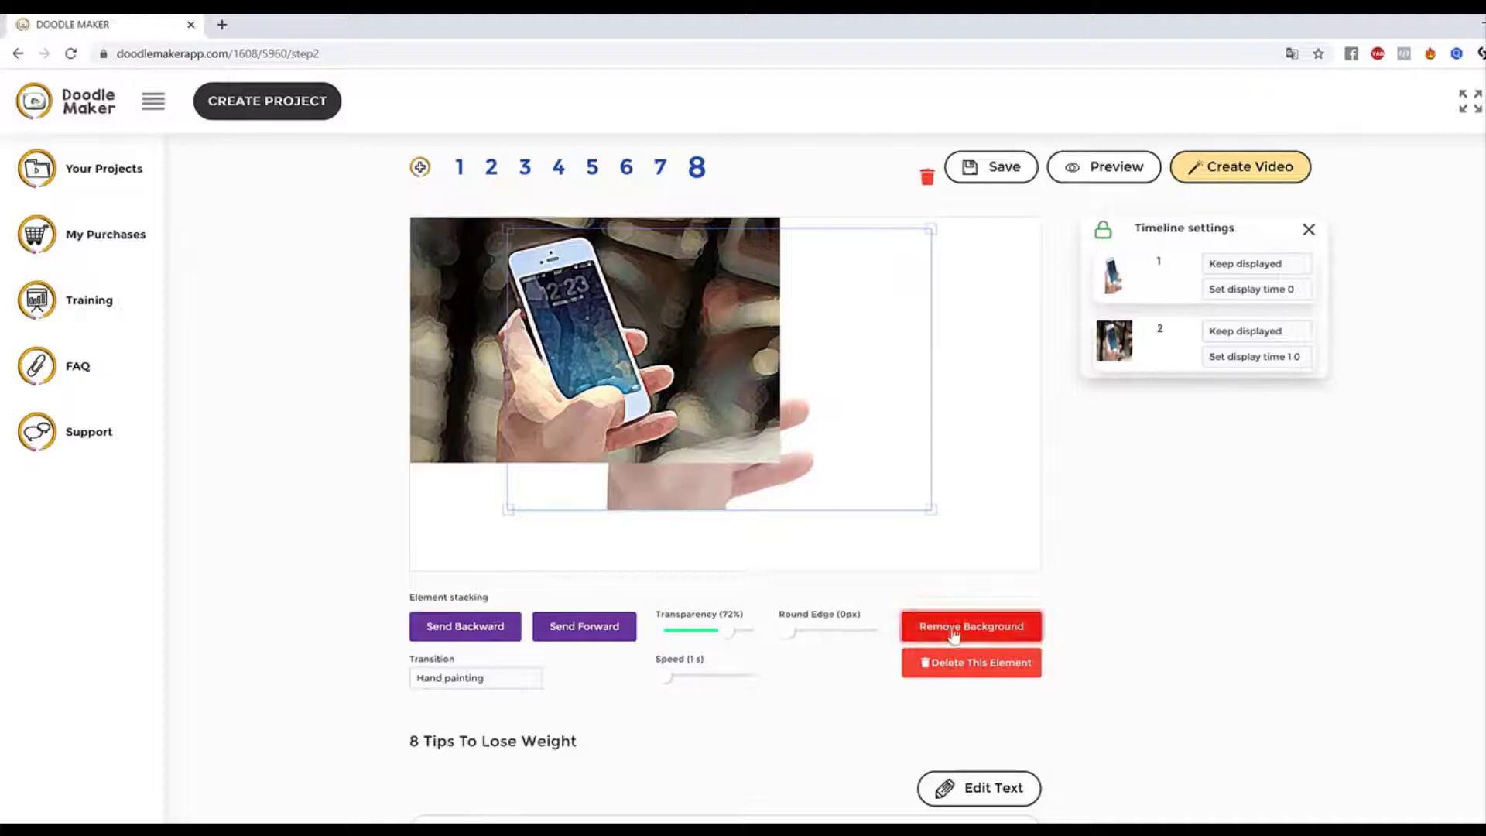
left_click(967, 664)
Move the cartoon phone into place and remove its background.
left_click_drag(725, 415, 726, 385)
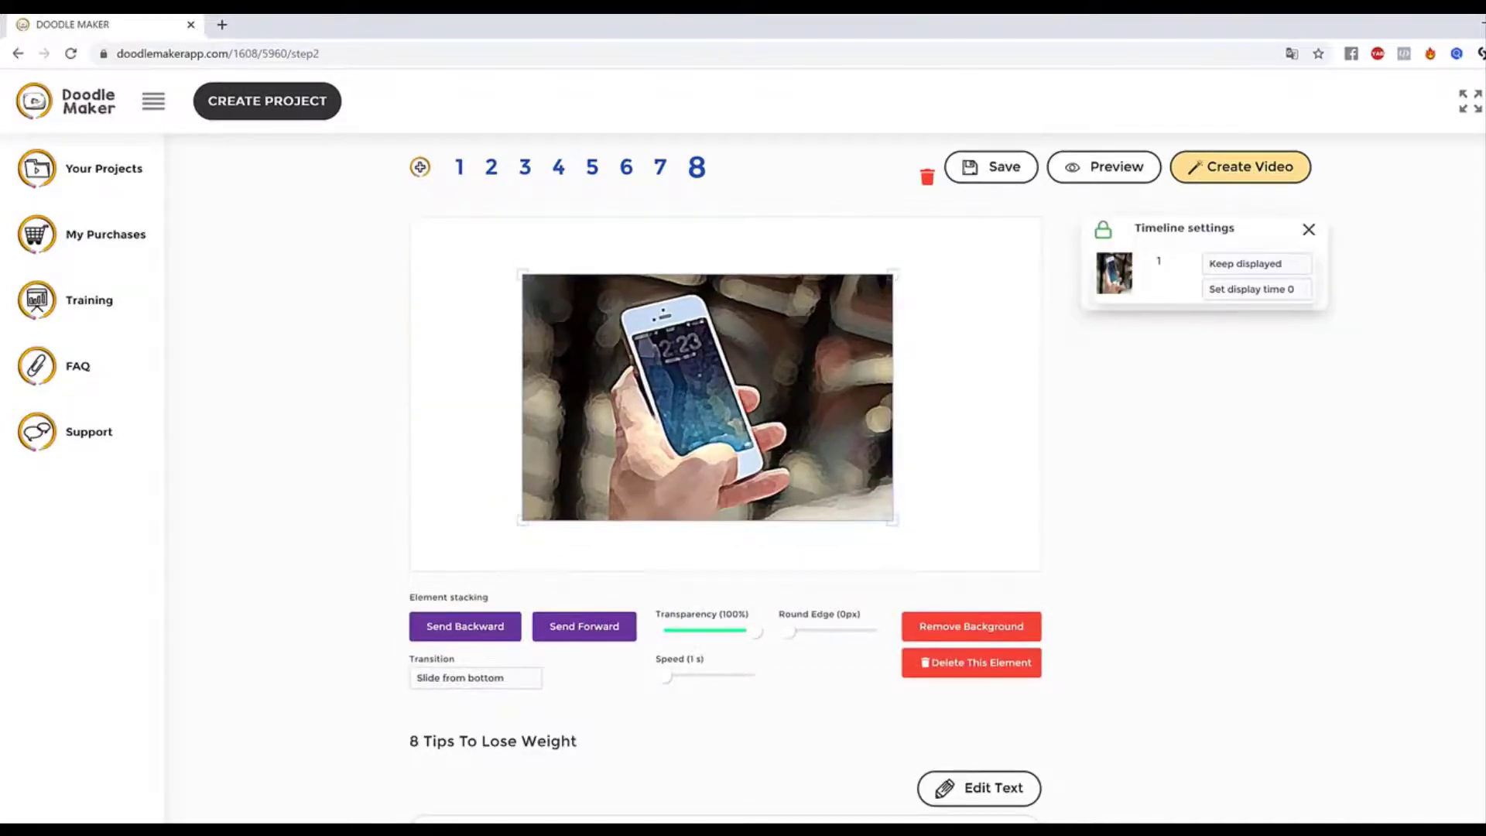
left_click(1009, 633)
left_click(736, 568)
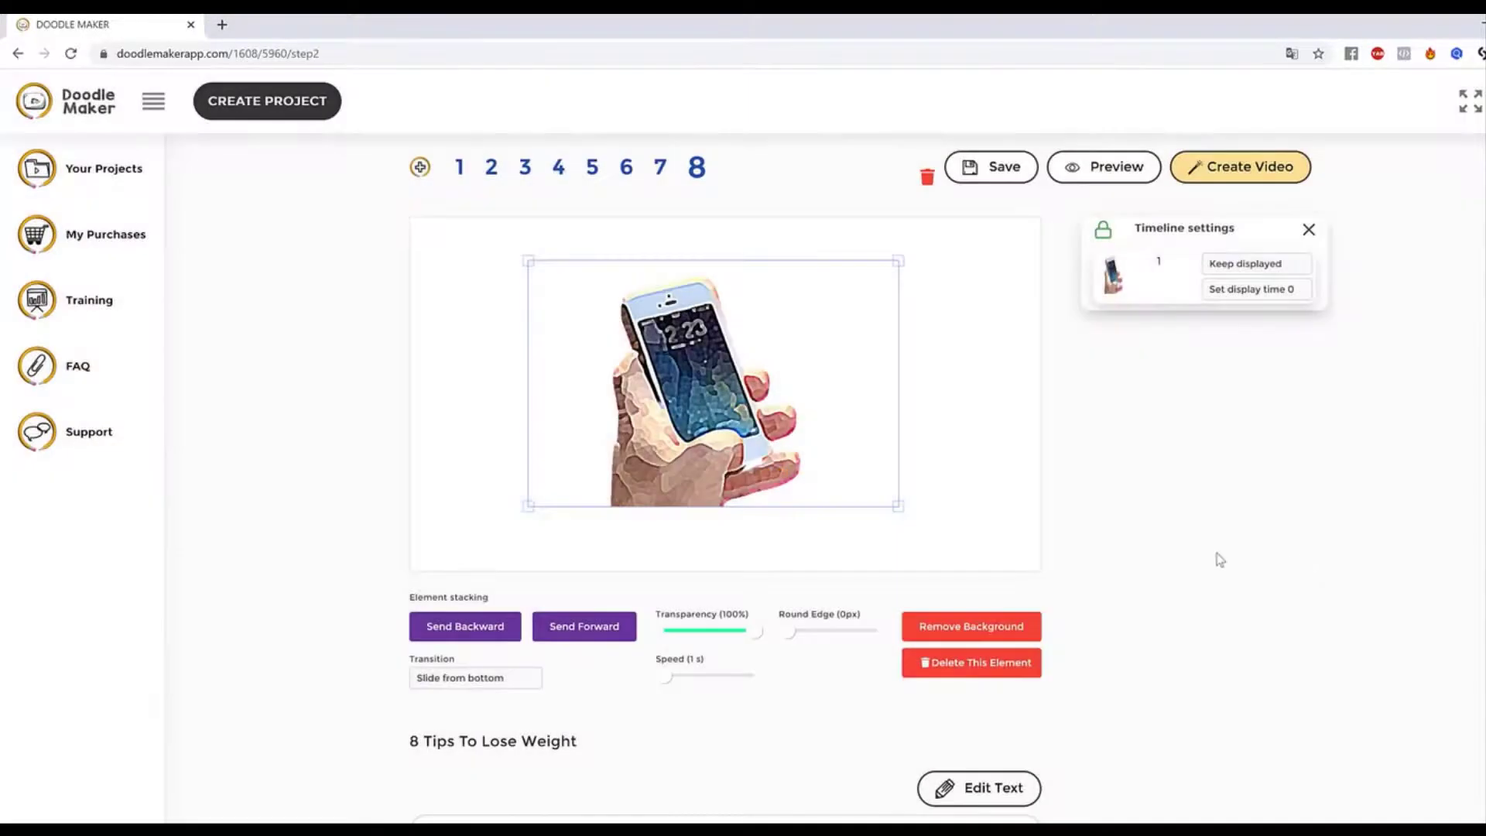
left_click(1037, 511)
left_click(755, 392)
Give the cartoon phone the Reveal transition and preview slide 8.
left_click(476, 677)
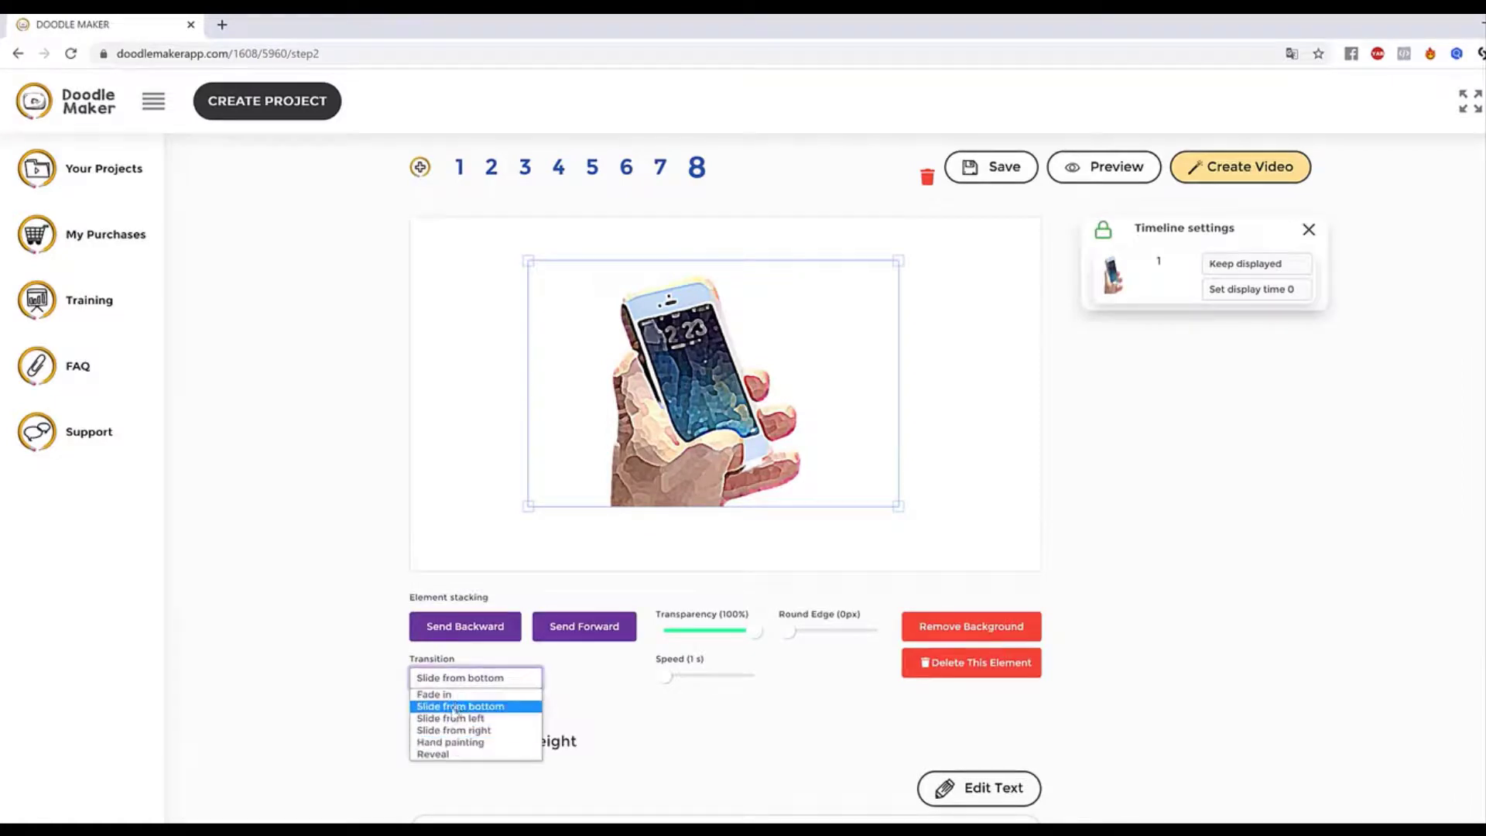
left_click(438, 754)
left_click(1028, 492)
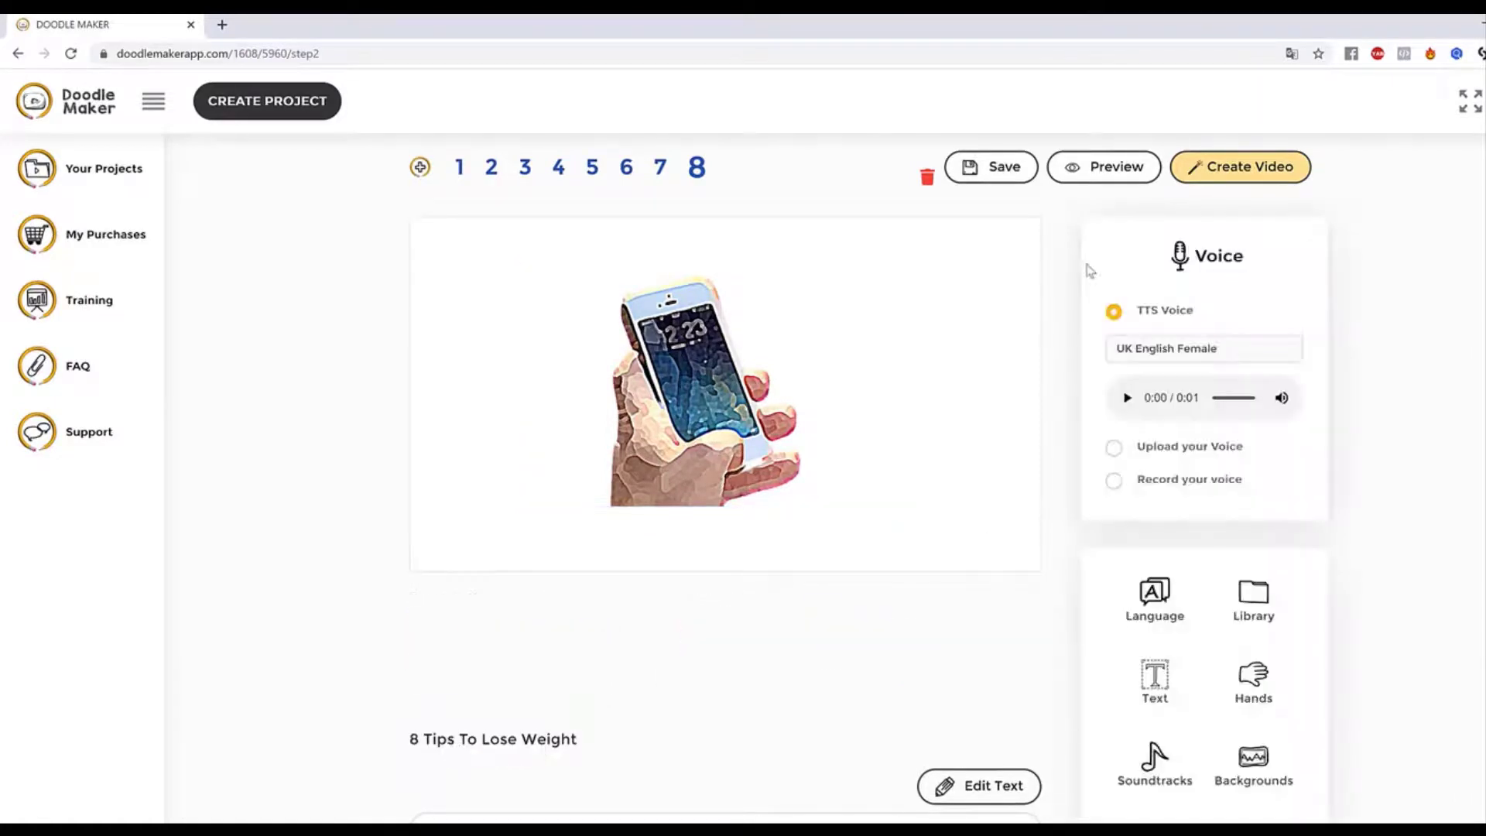
left_click(1093, 168)
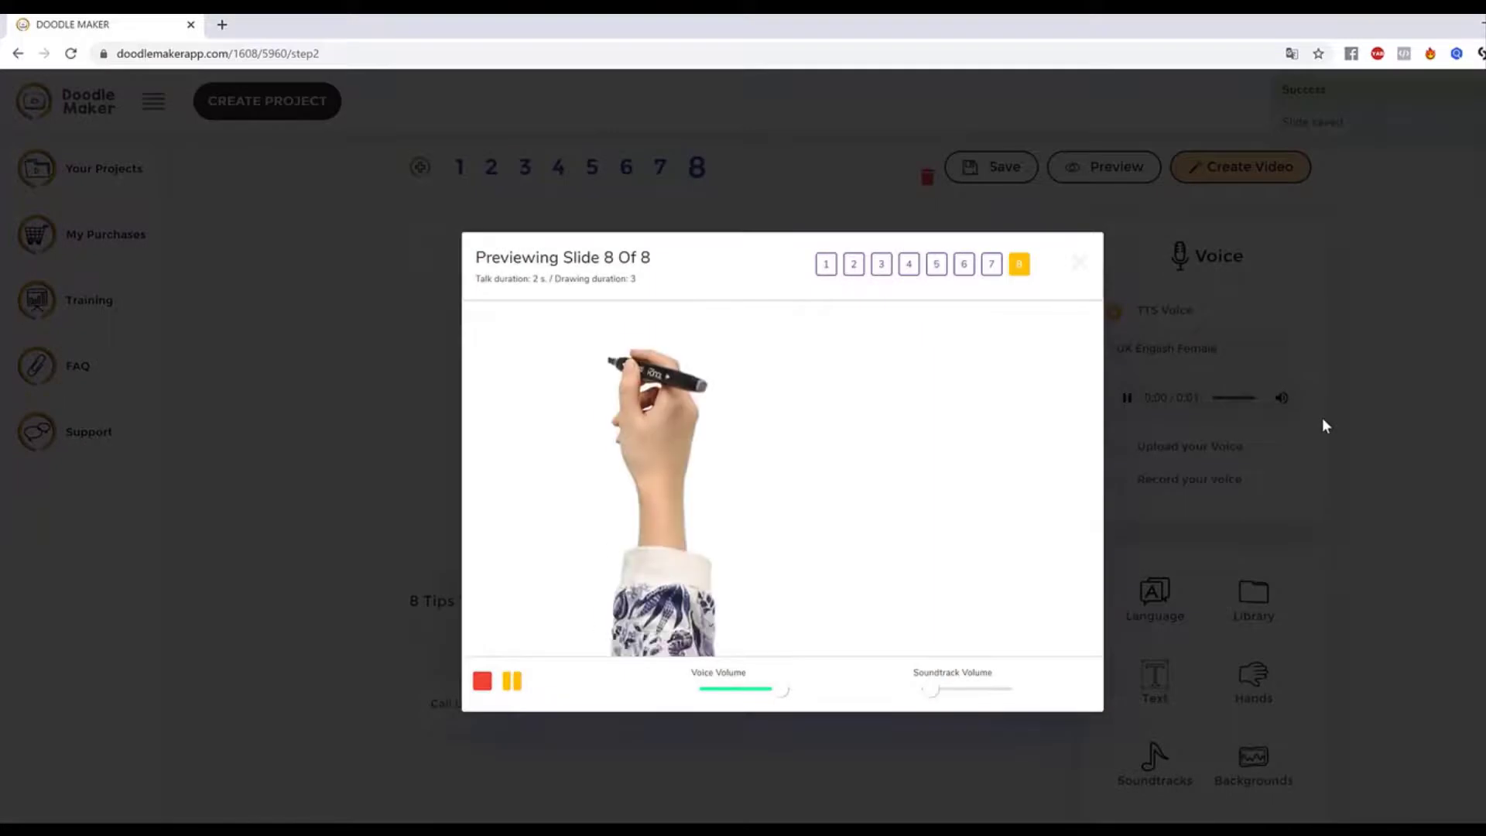
Close the slide 8 preview and go back to the editor.
left_click(1242, 402)
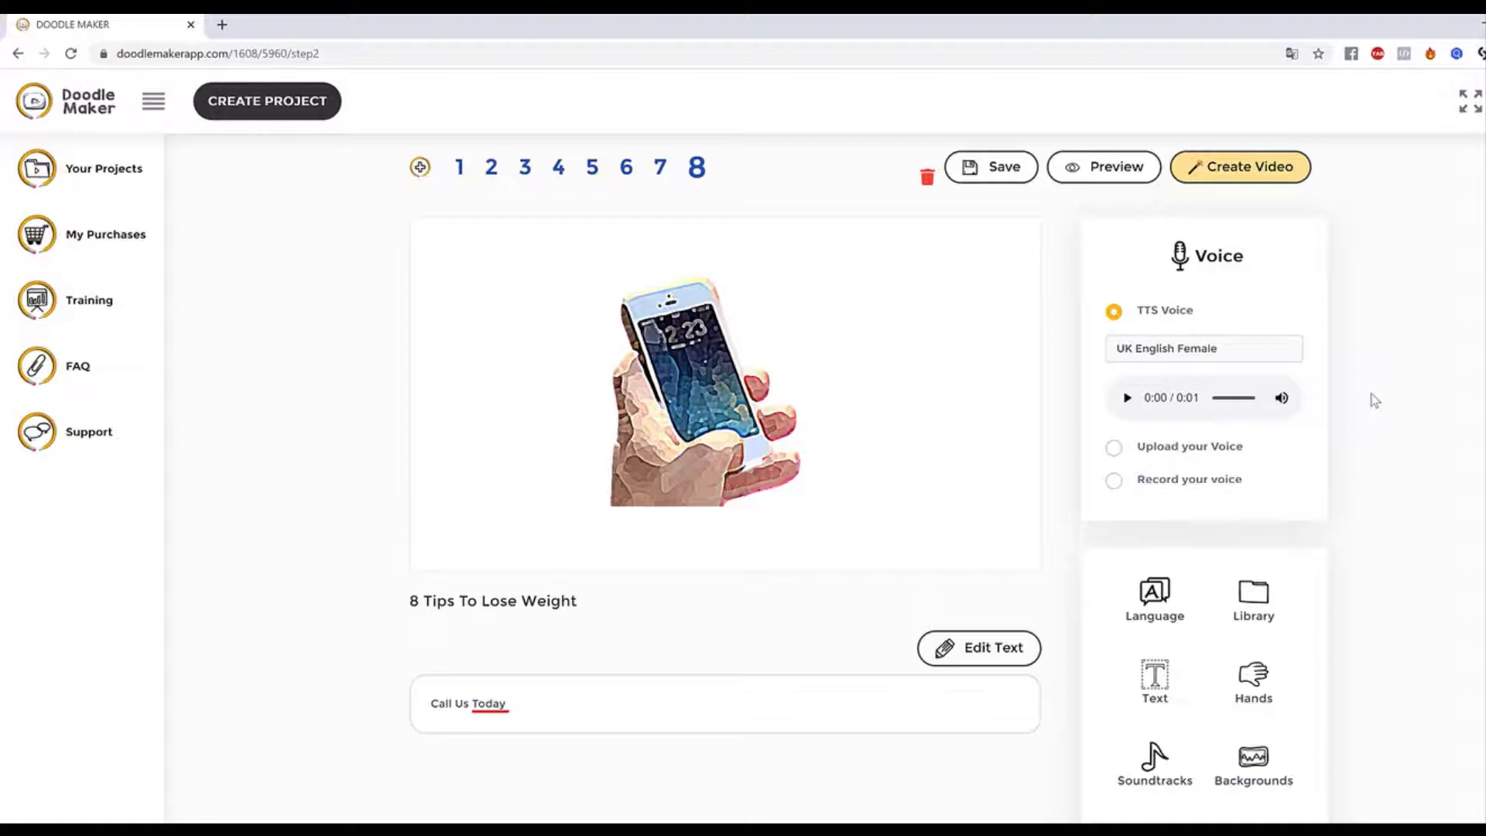
scroll(1375, 400, "down", 3)
scroll(1367, 474, "up", 2)
Set slide 8's background to a blue custom colour and delete the phone image.
left_click(1255, 740)
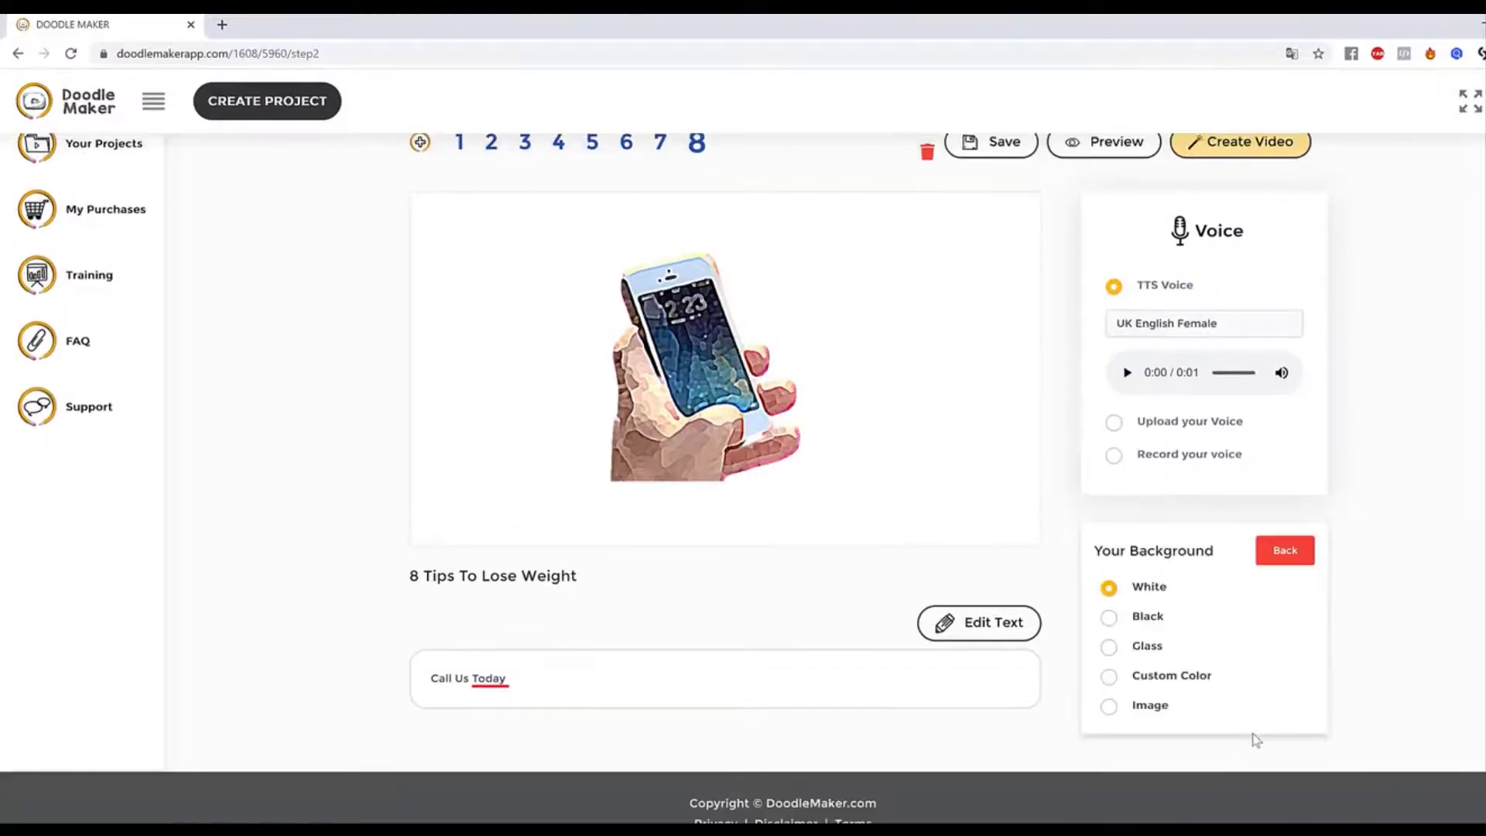
left_click(1112, 678)
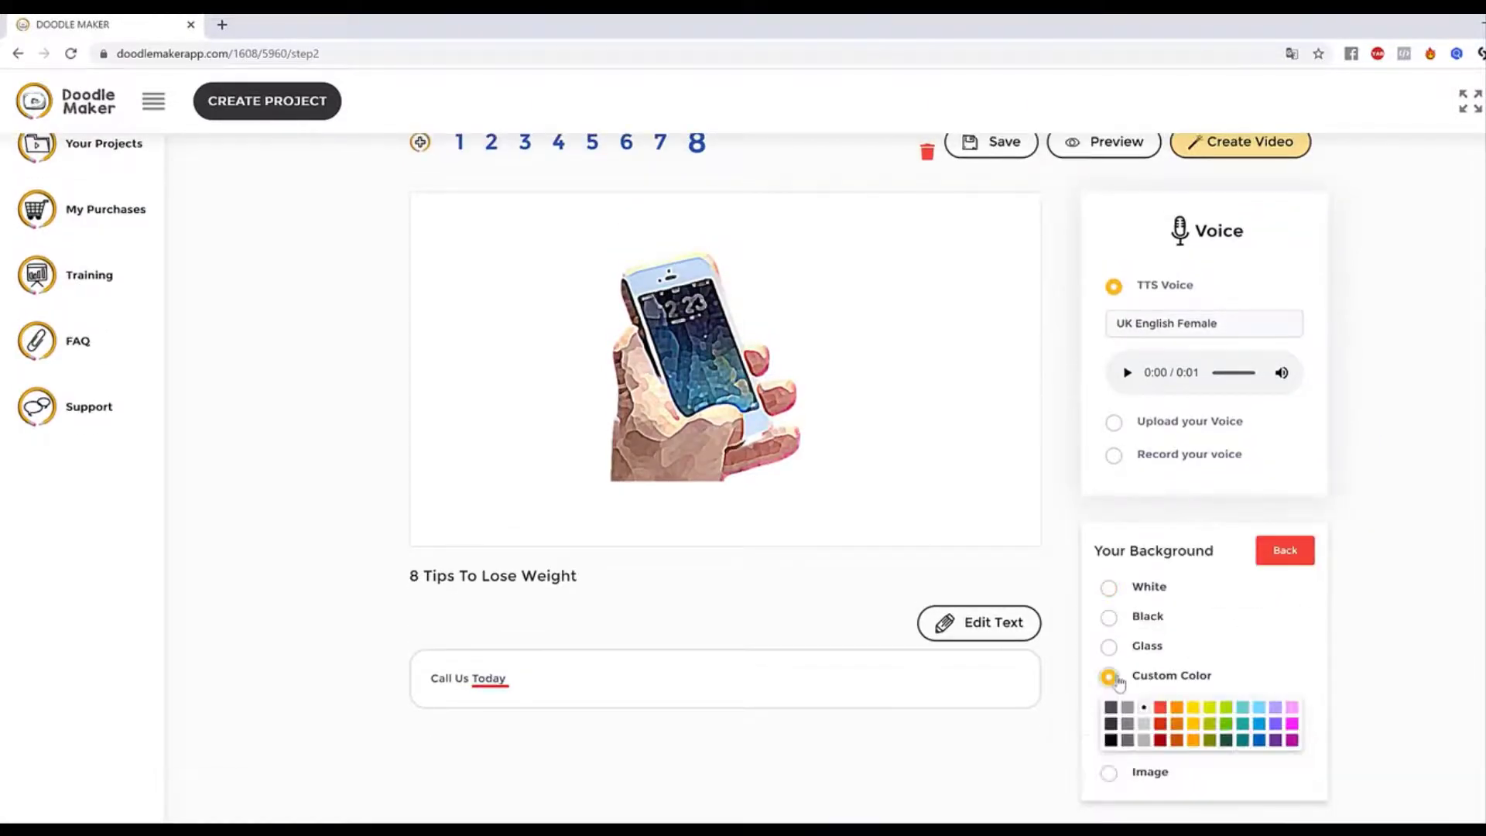
left_click(1260, 740)
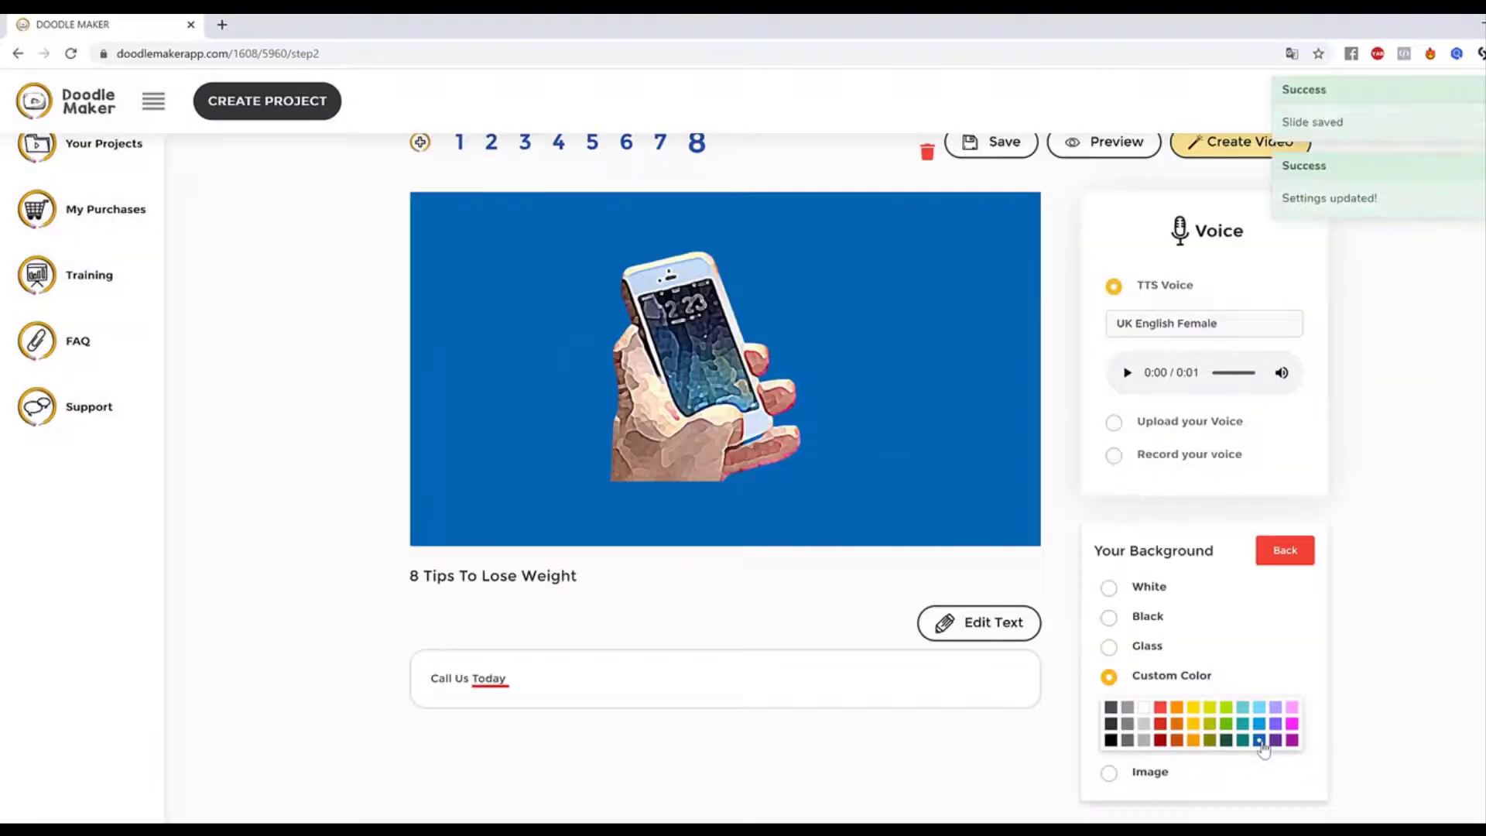
left_click(683, 379)
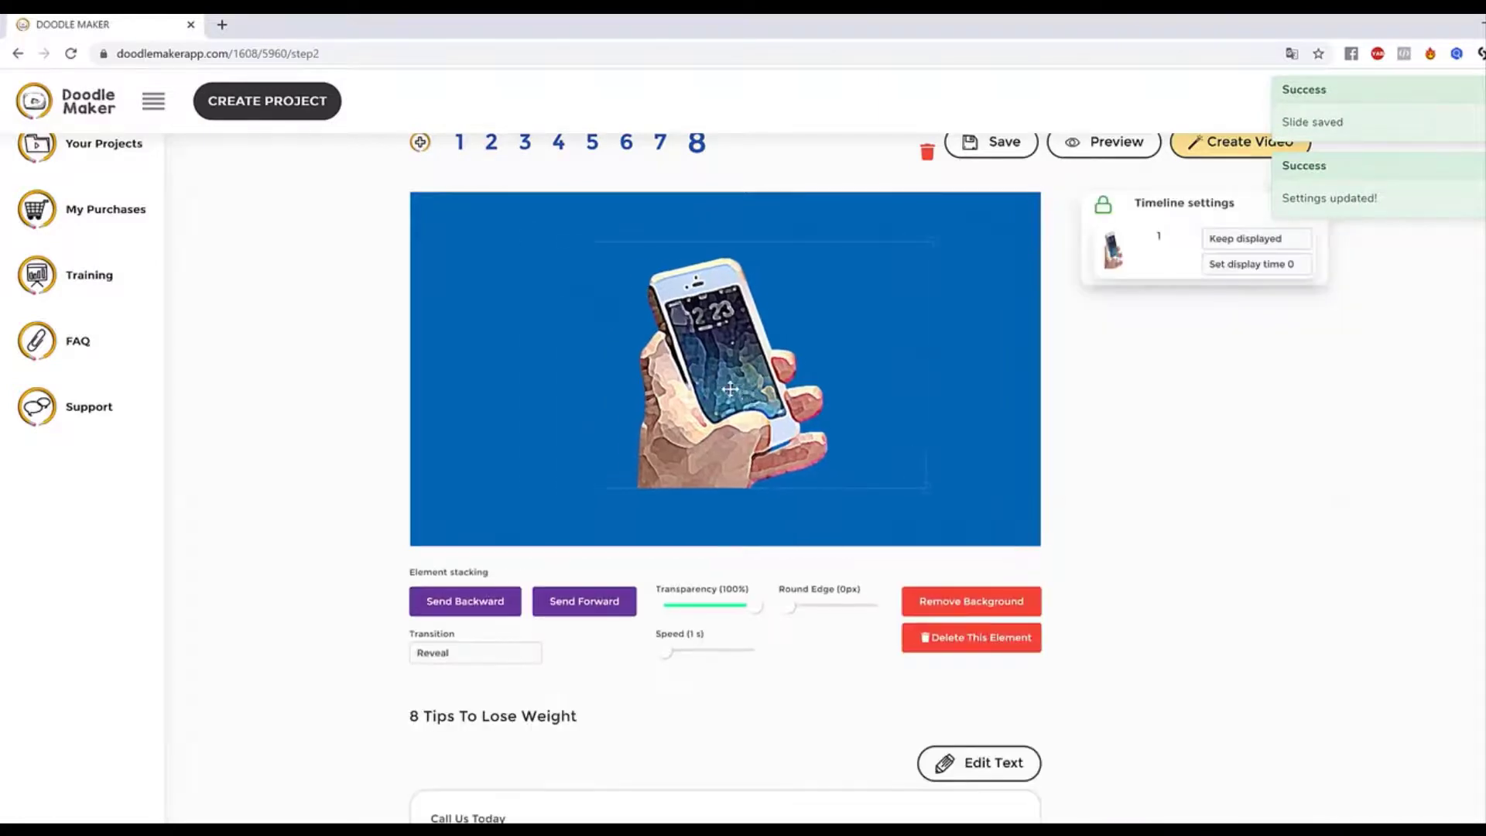
left_click(989, 644)
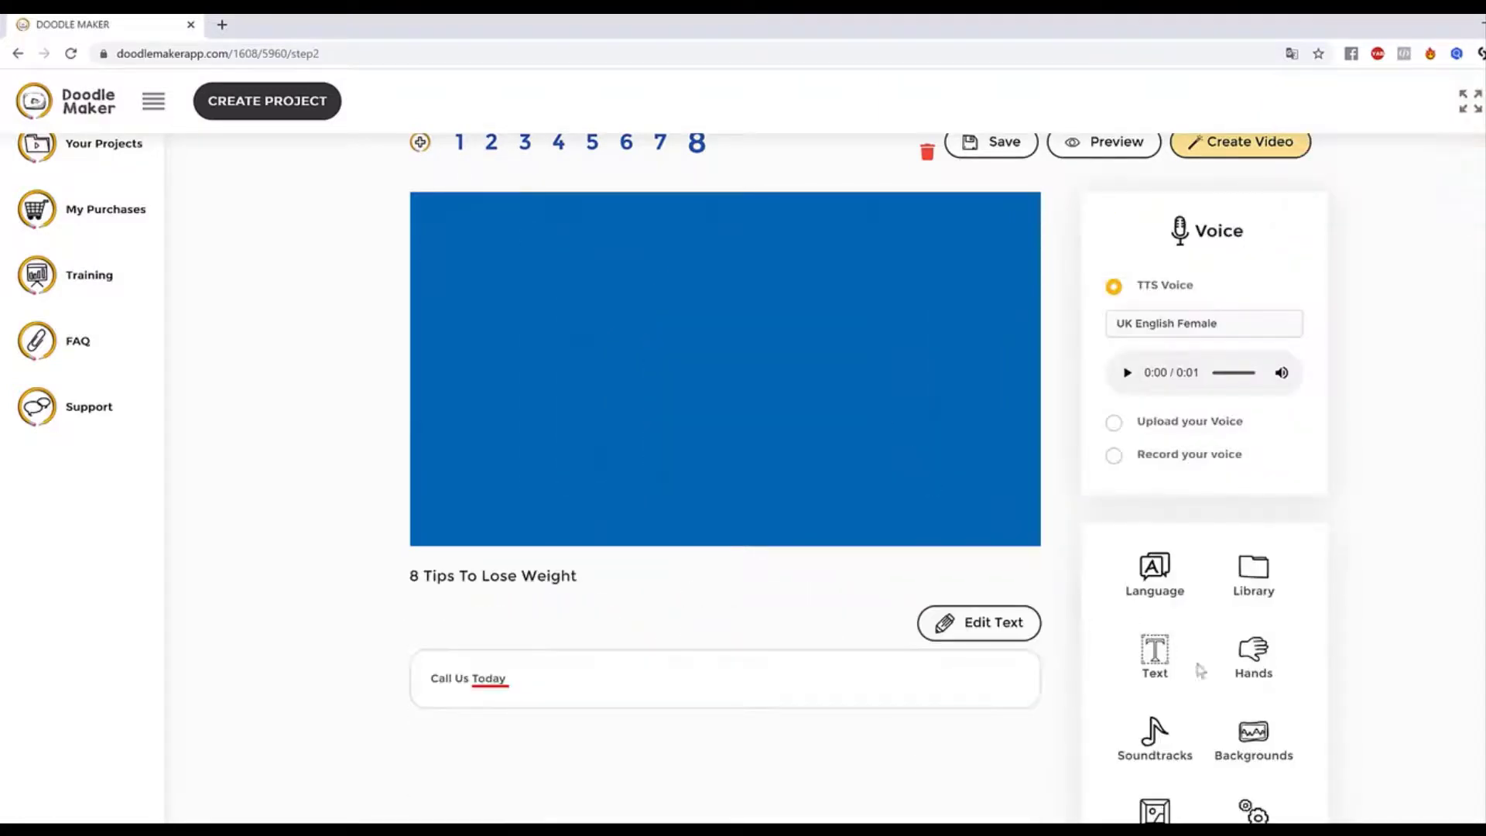
Search JumpStory for 'phon' and add the red phone booth image to slide 8.
left_click(1250, 582)
left_click(1157, 742)
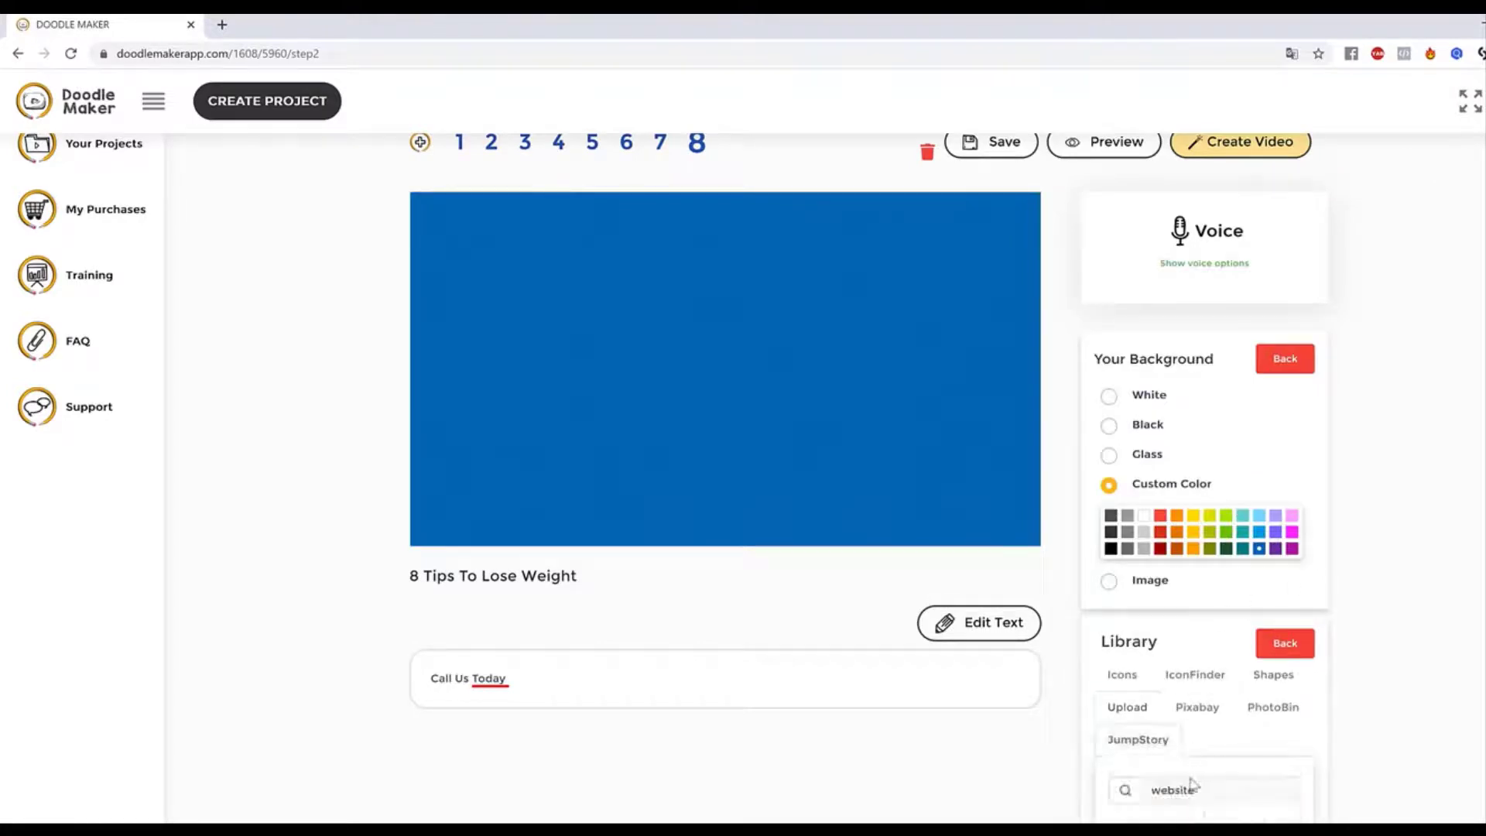
double_click(1167, 788)
type("phone")
scroll(1463, 415, "down", 1)
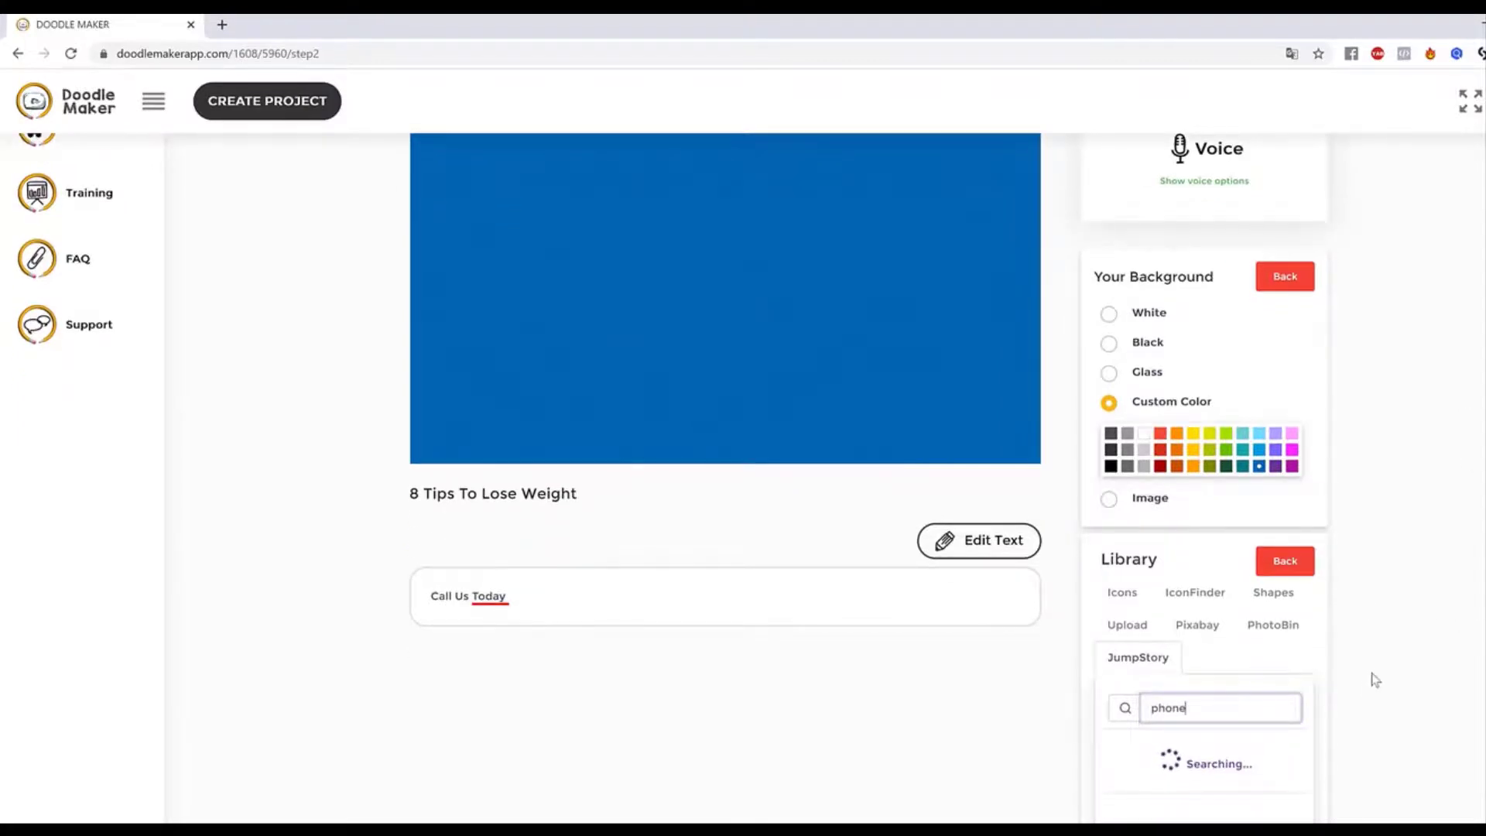
scroll(1375, 678, "down", 3)
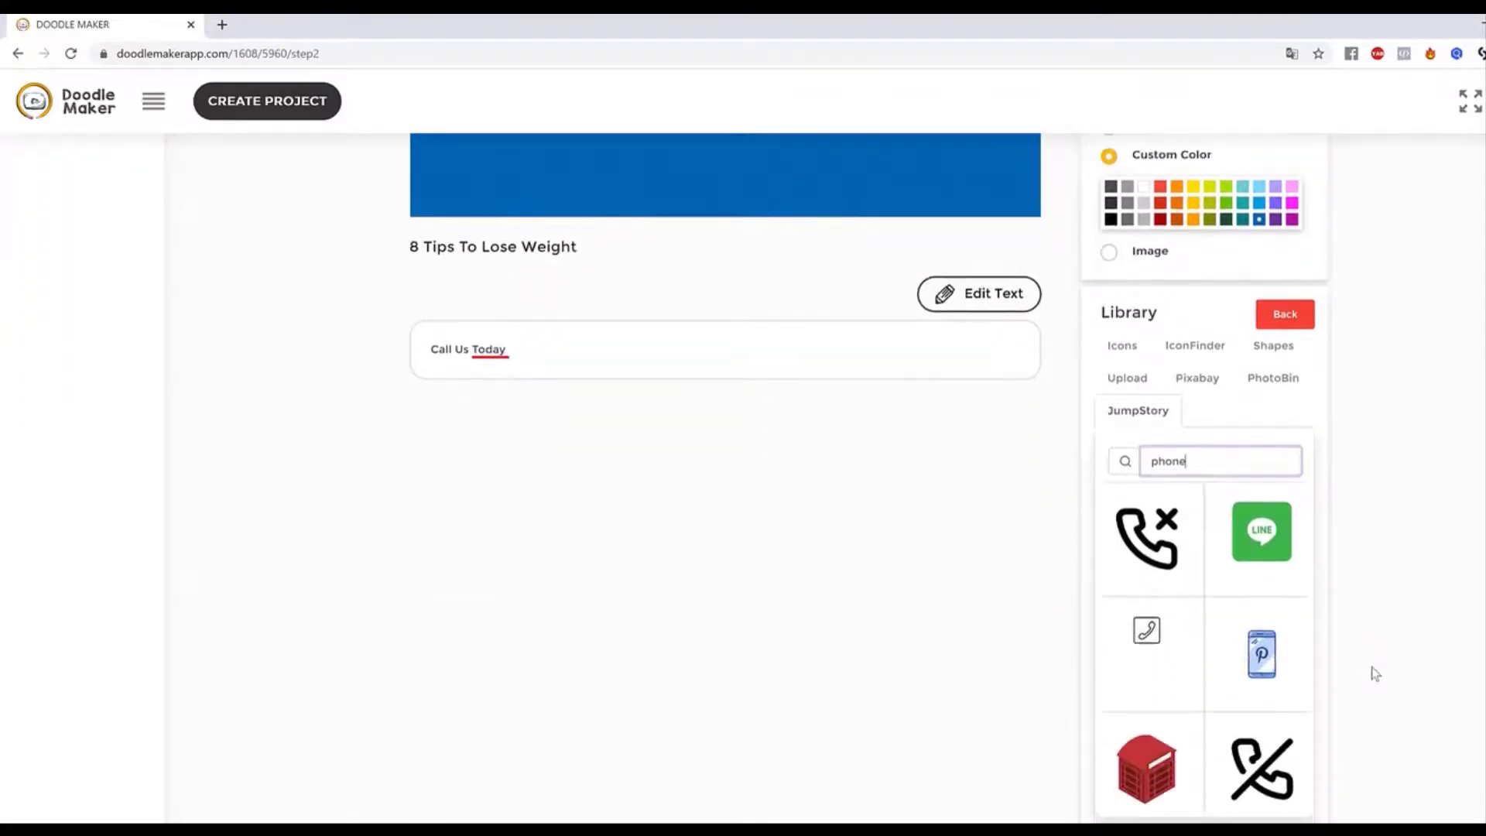
scroll(1277, 678, "down", 2)
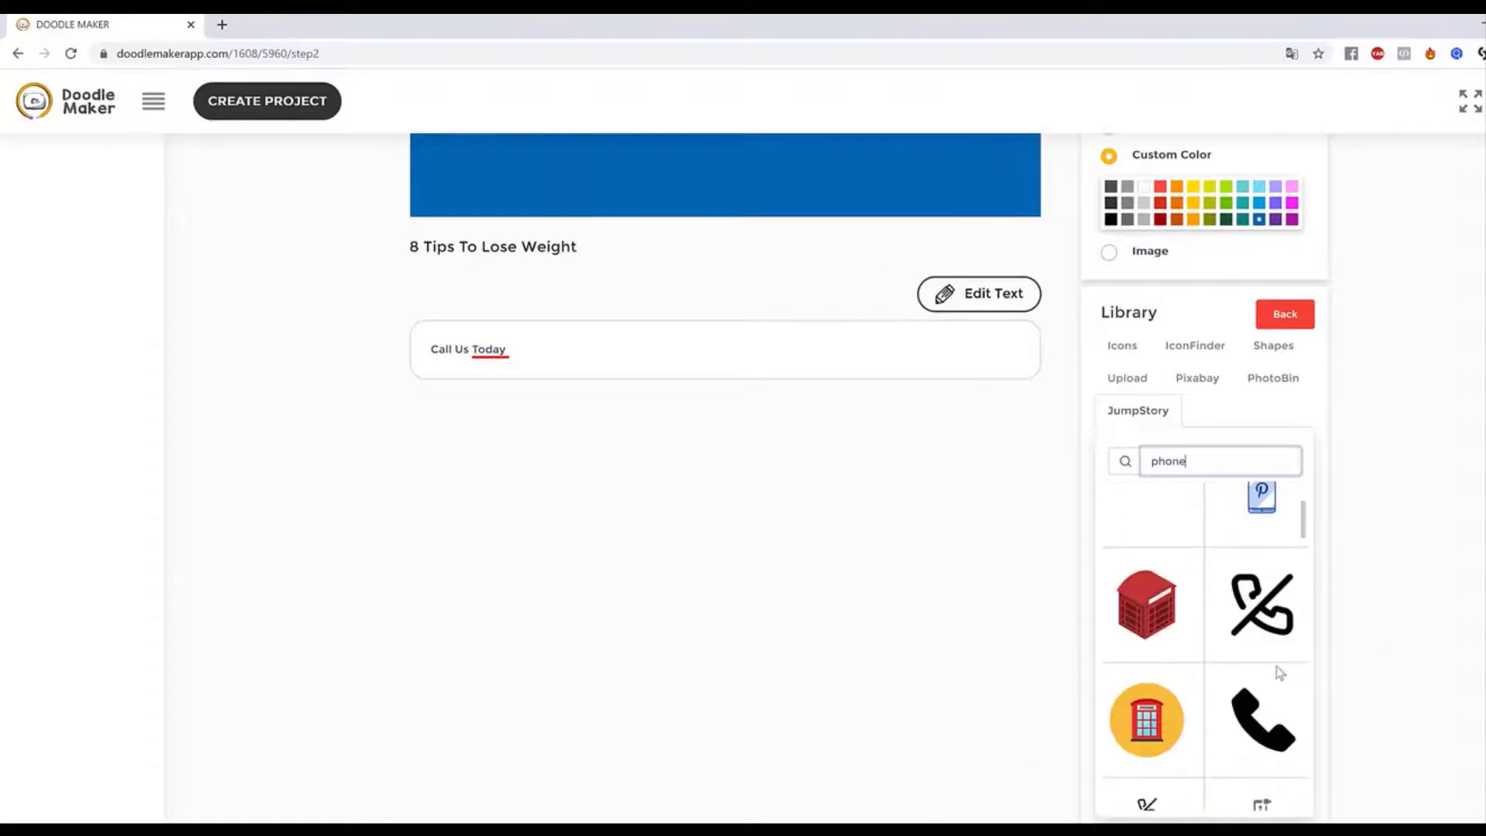
left_click(1154, 613)
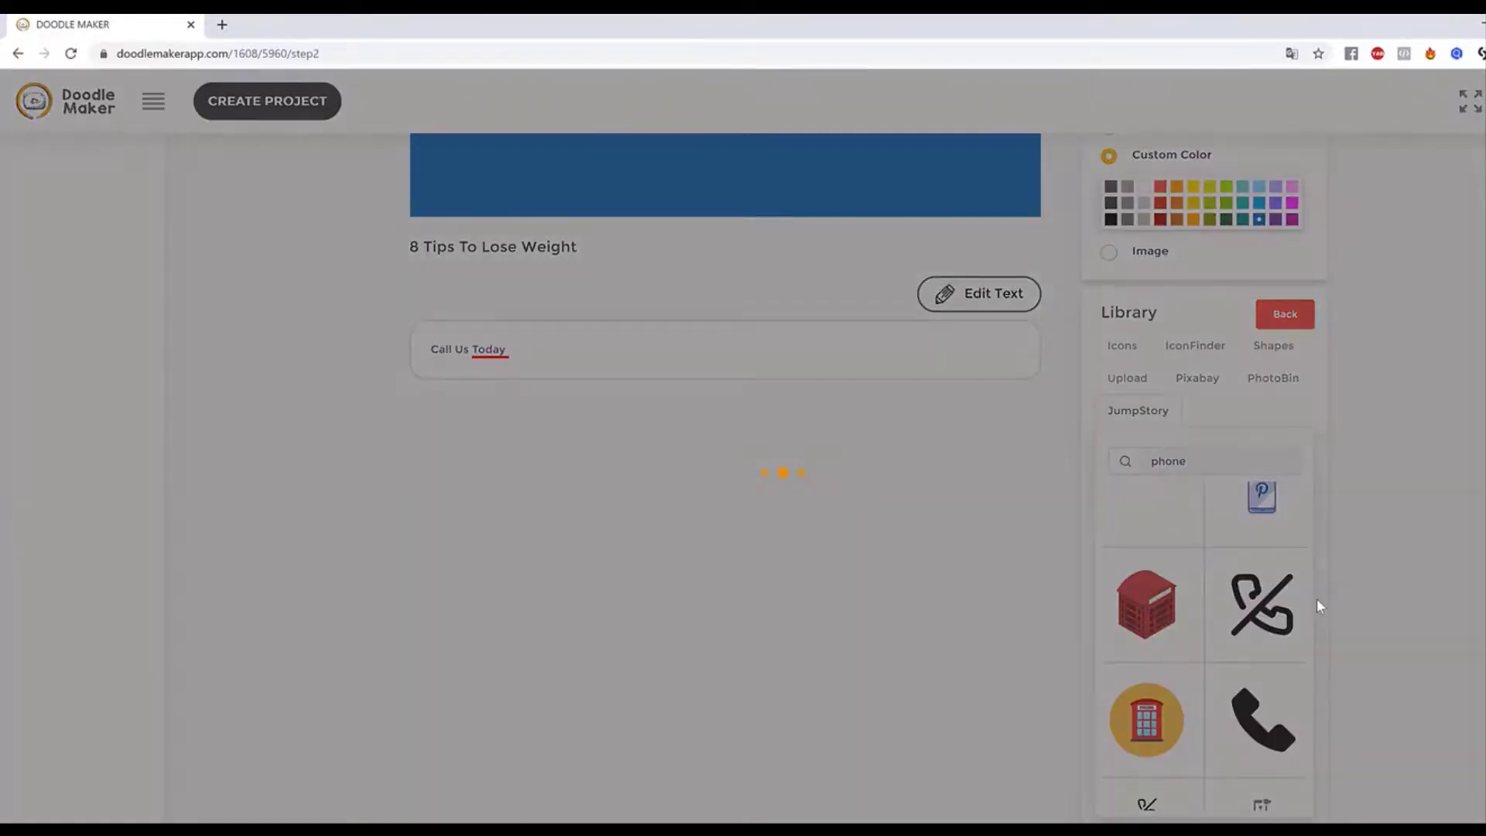
Move the red phone booth to the centre of the canvas.
scroll(1397, 525, "up", 2)
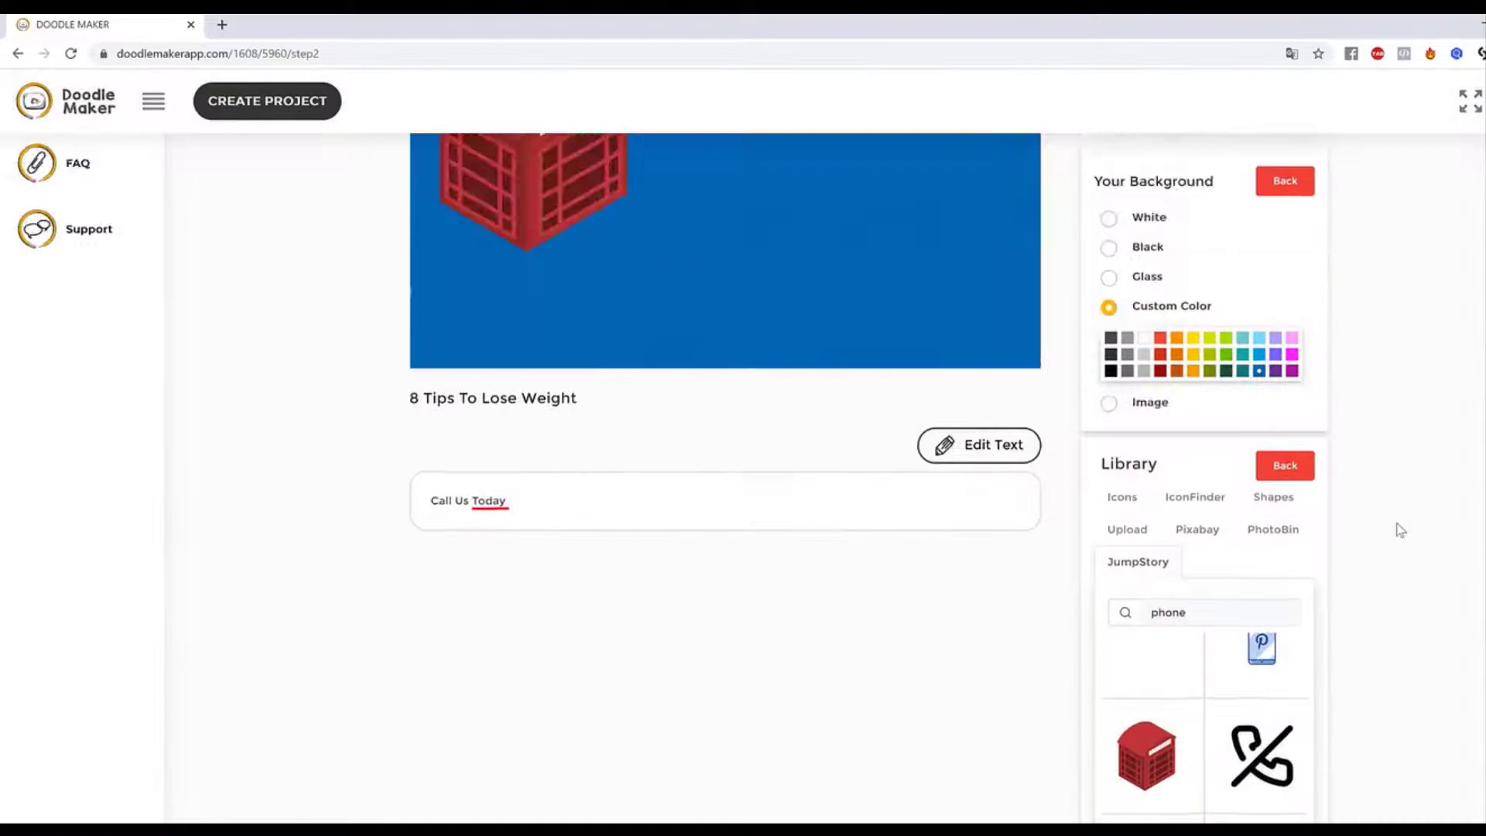
scroll(1399, 530, "up", 2)
left_click_drag(581, 318, 753, 356)
left_click(913, 480)
left_click(627, 305)
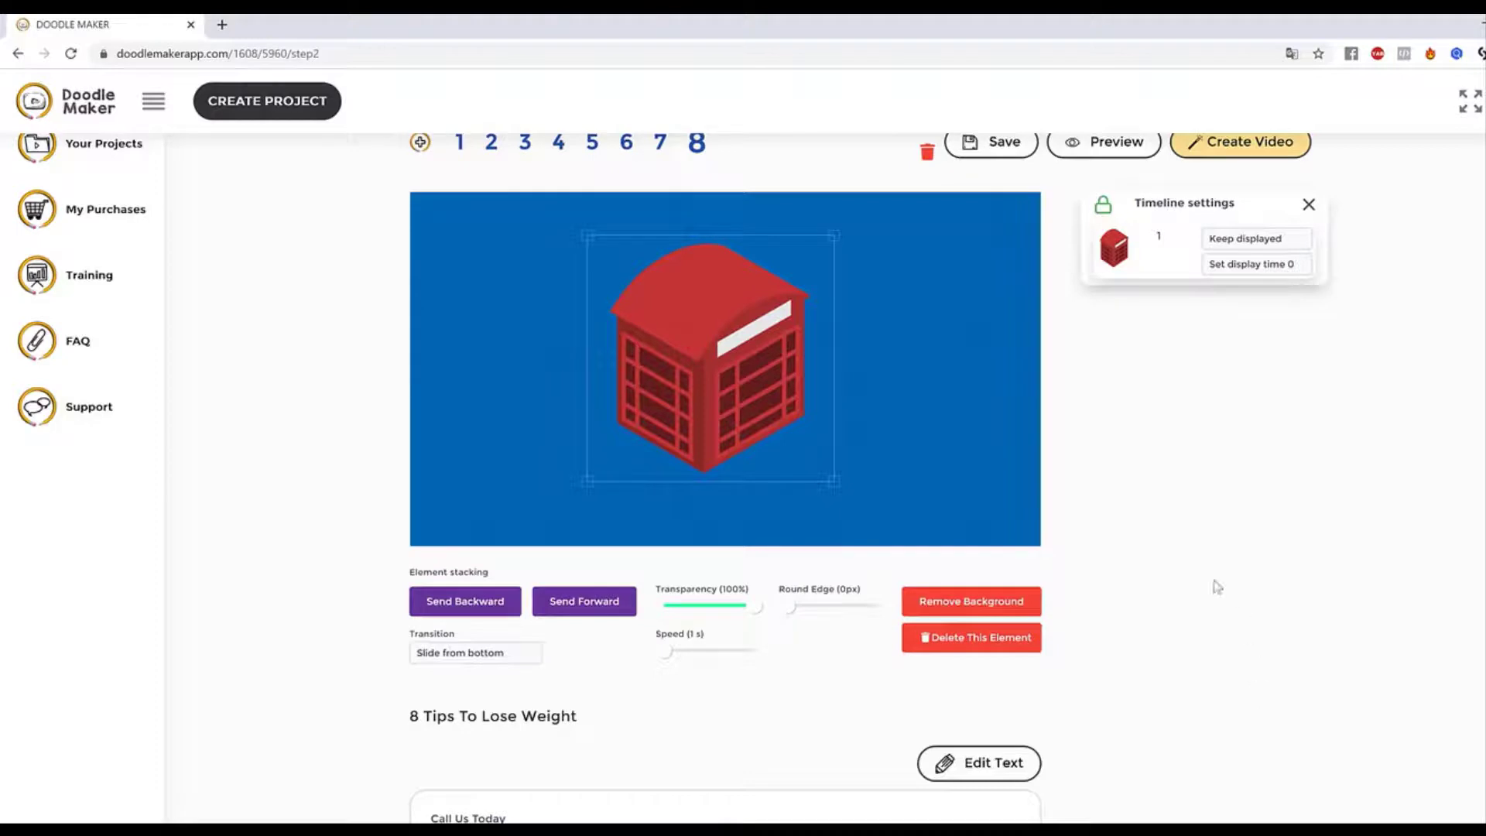
left_click(940, 399)
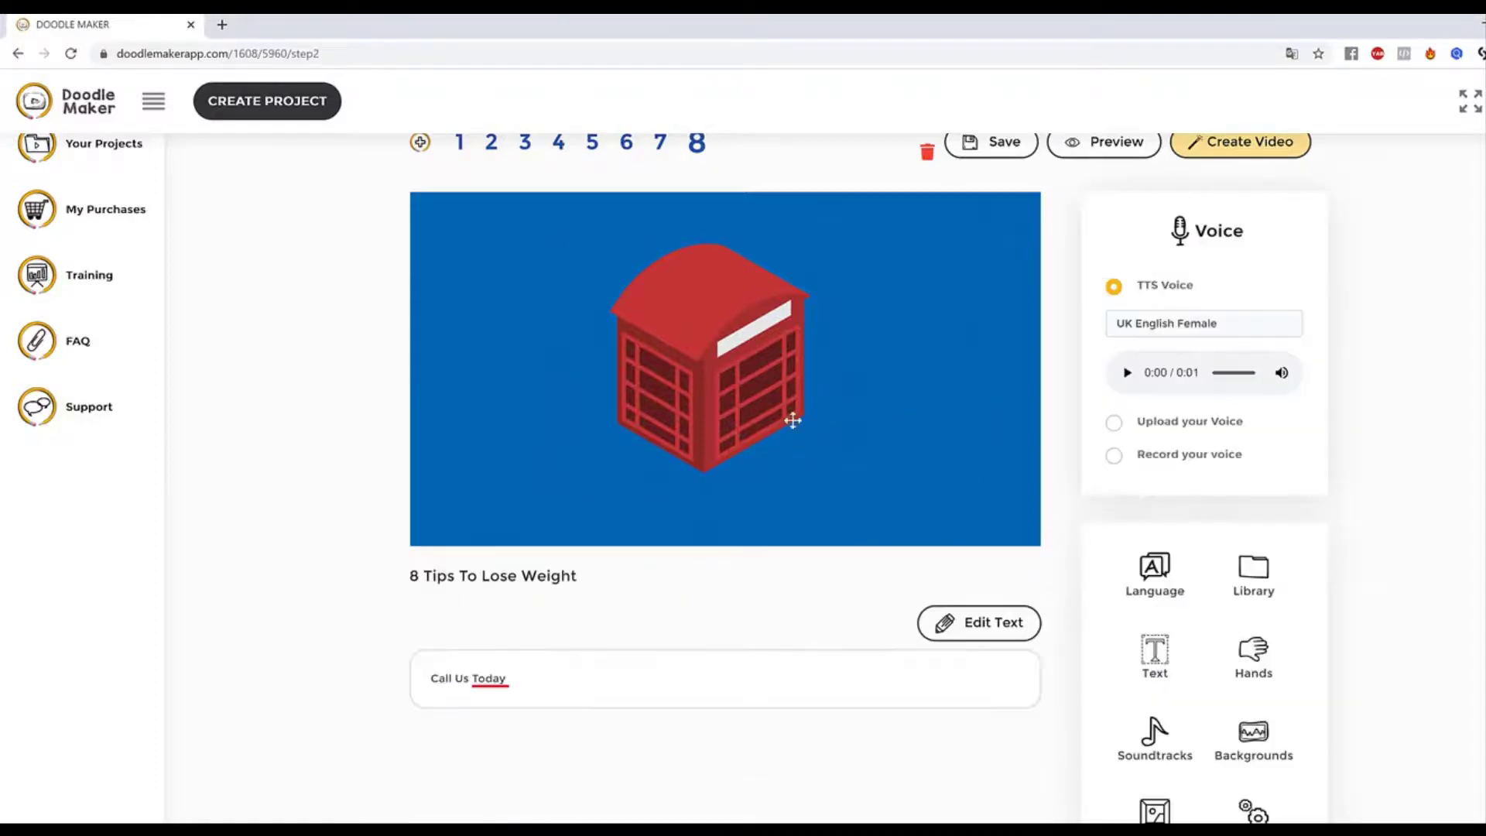
Give the phone booth a slide-in-from-side transition and preview slide 8.
left_click(793, 420)
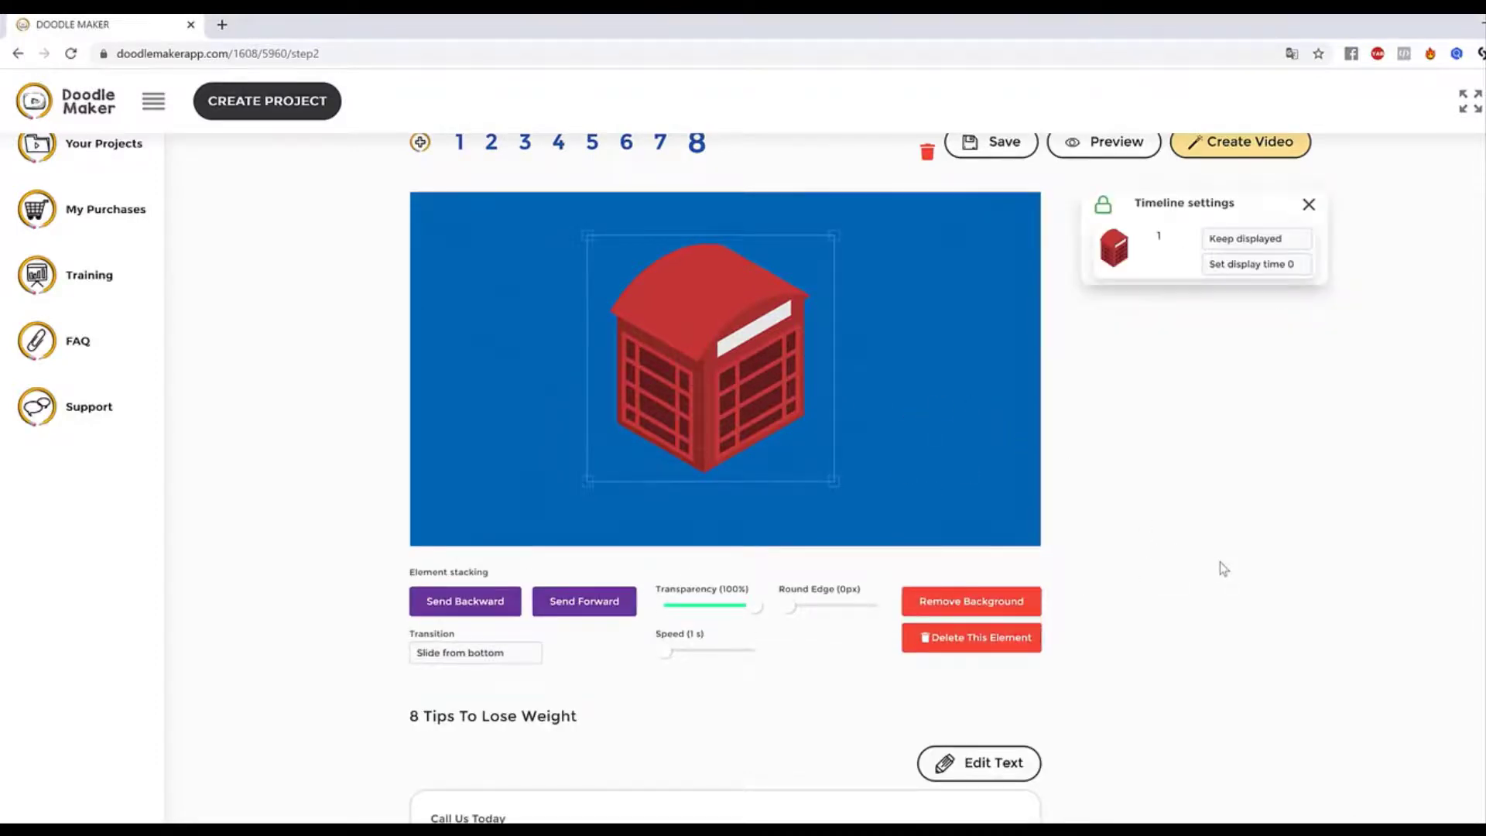
left_click(446, 658)
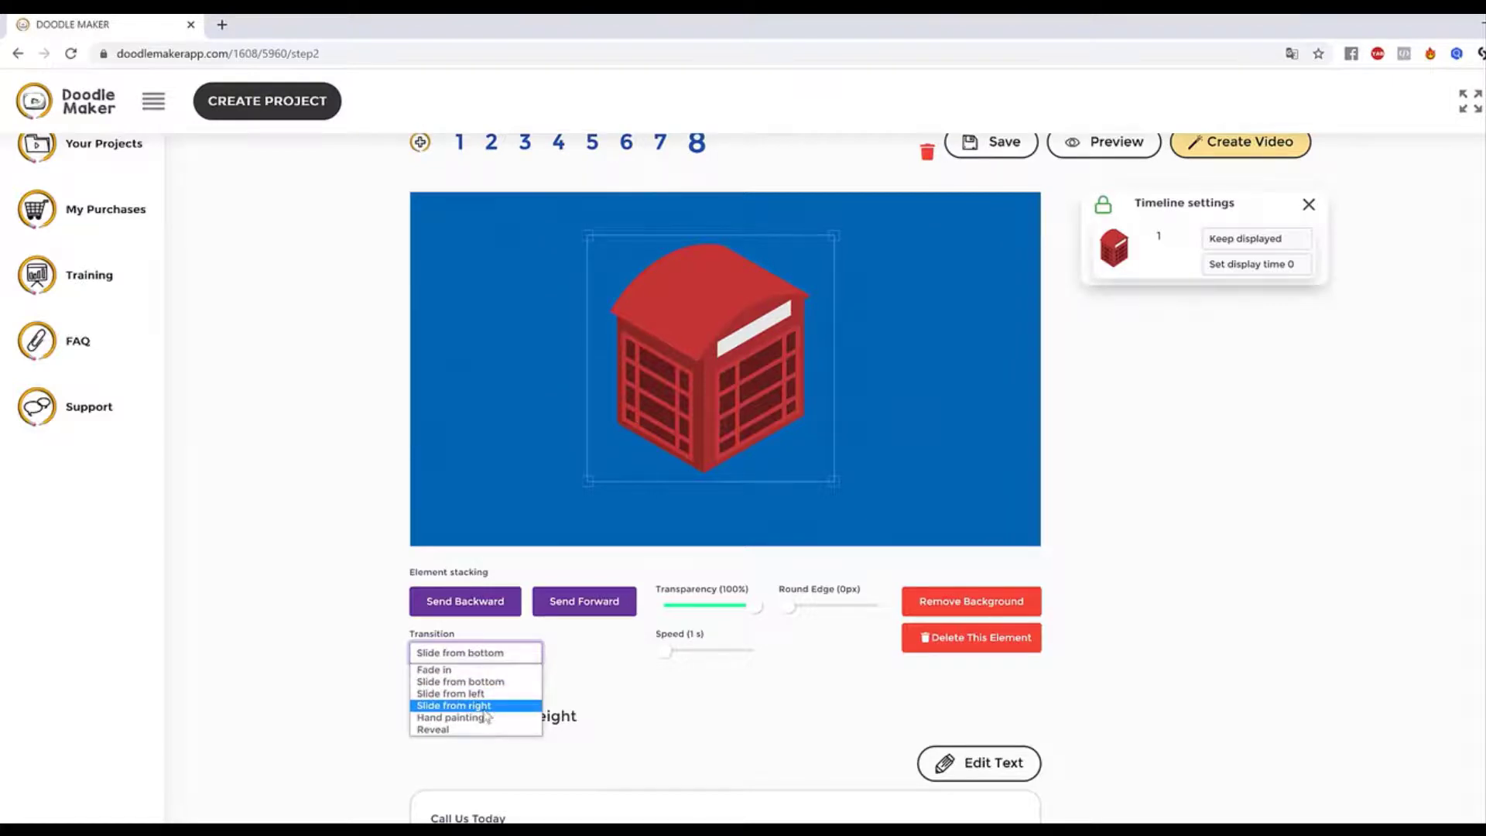
left_click(450, 694)
left_click(1032, 465)
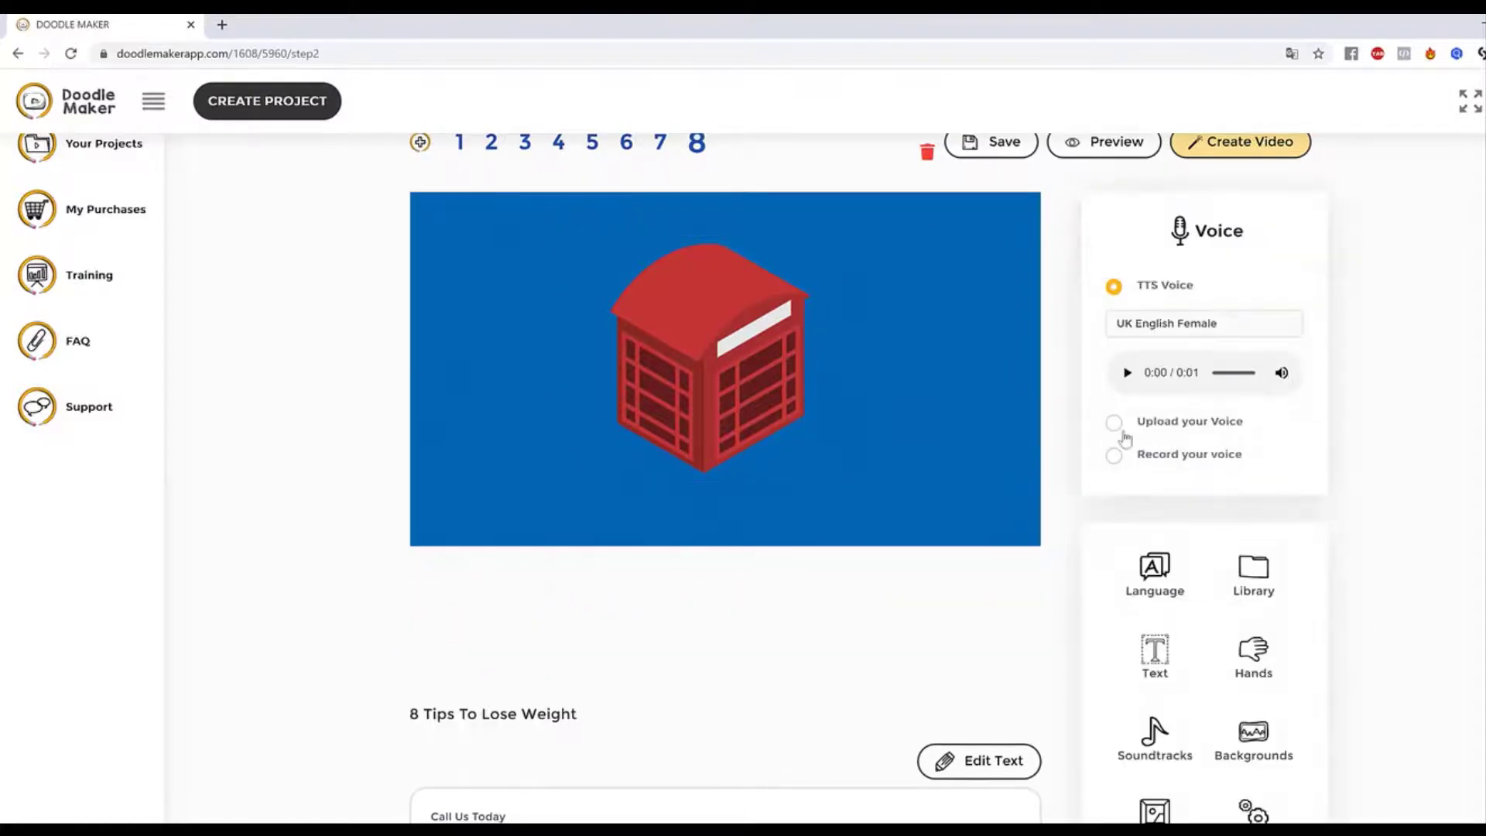
scroll(1009, 235, "up", 2)
left_click(1112, 246)
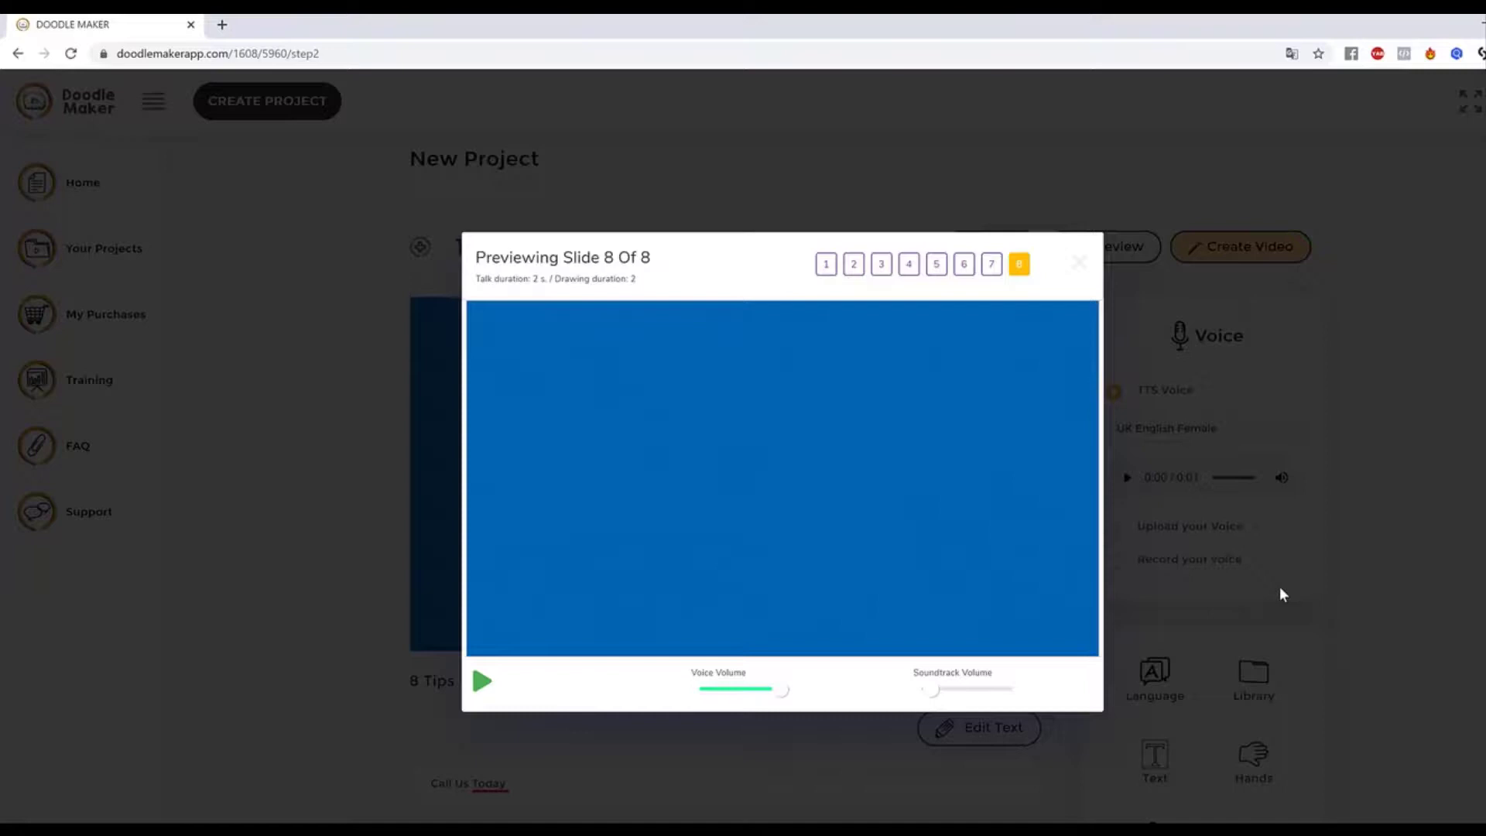
Close the slide 8 preview to return to the phone booth slide.
left_click(1377, 315)
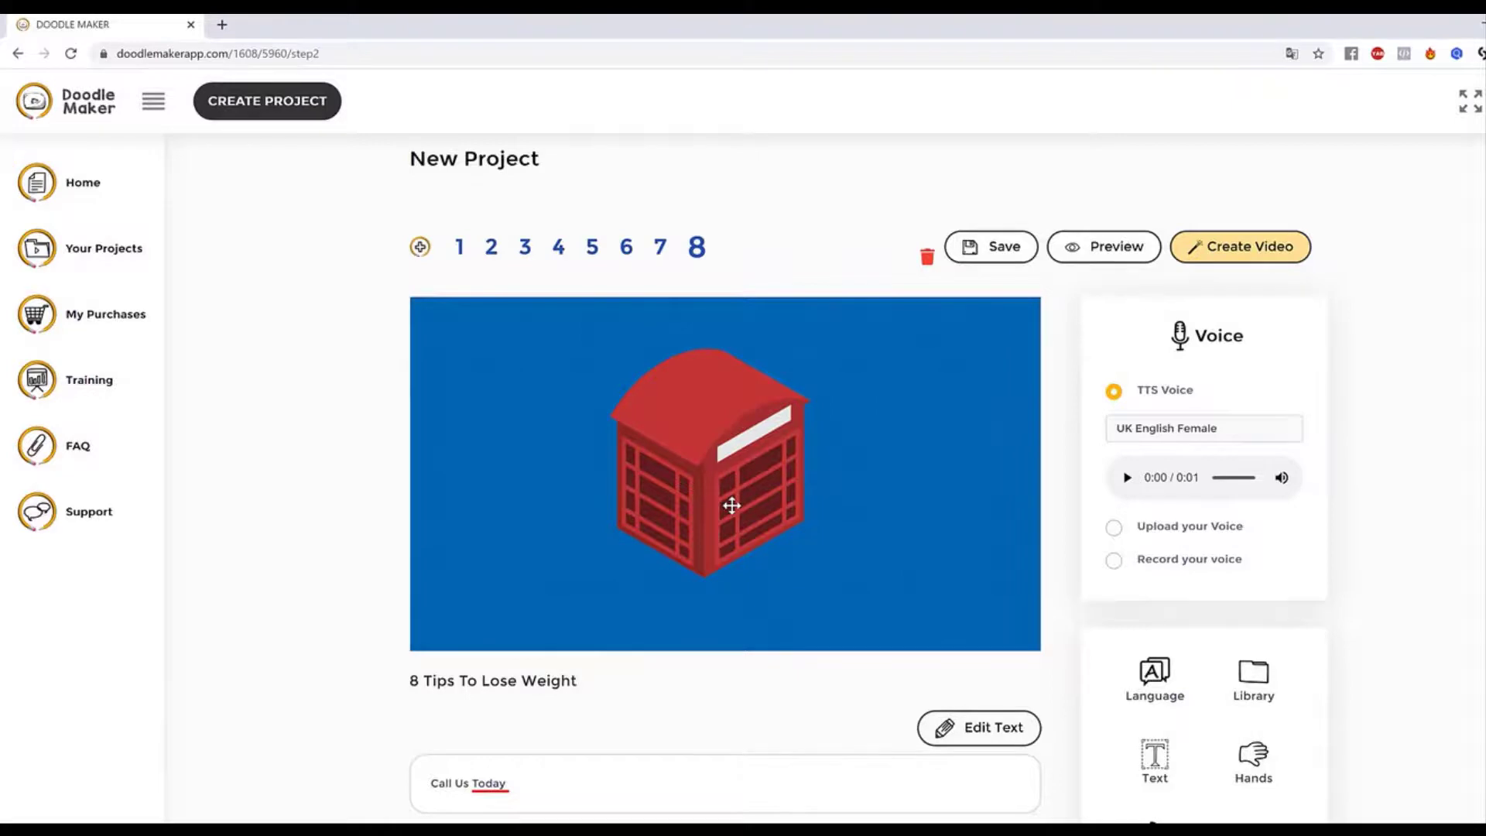
Go to slide 6 and make the cup drawing white.
left_click(662, 259)
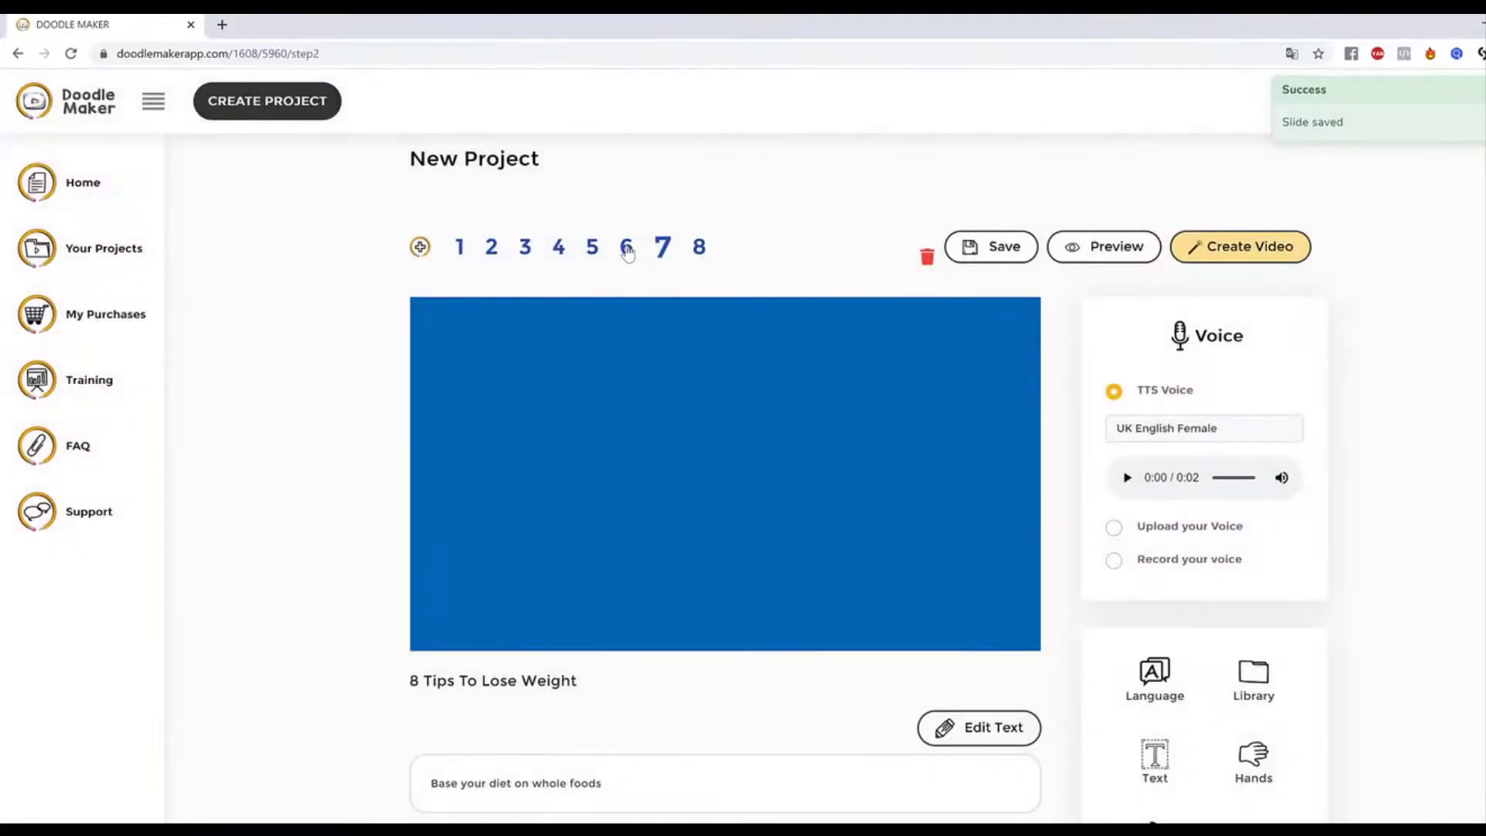
left_click(626, 248)
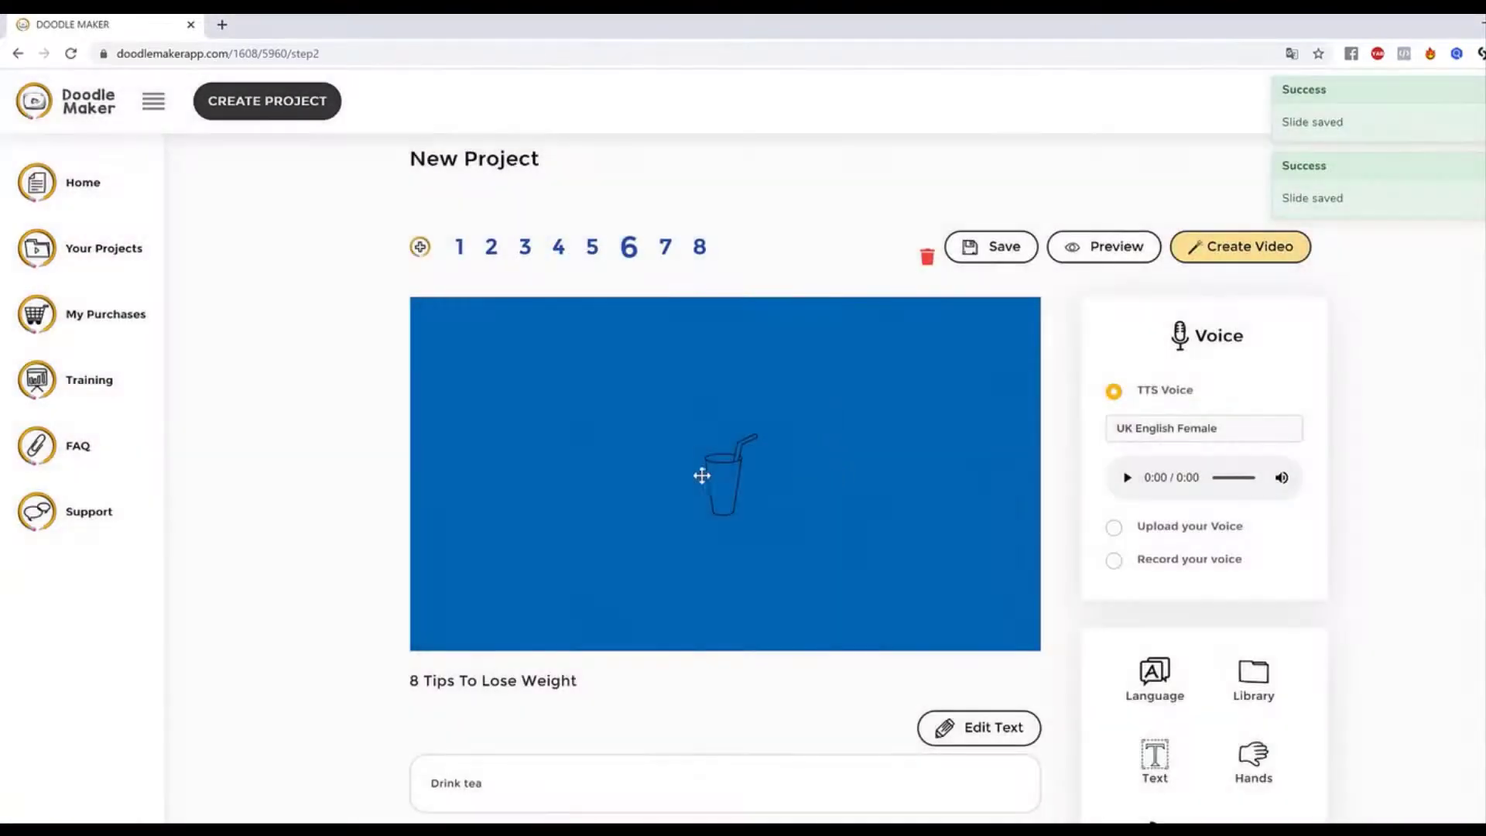
left_click(718, 474)
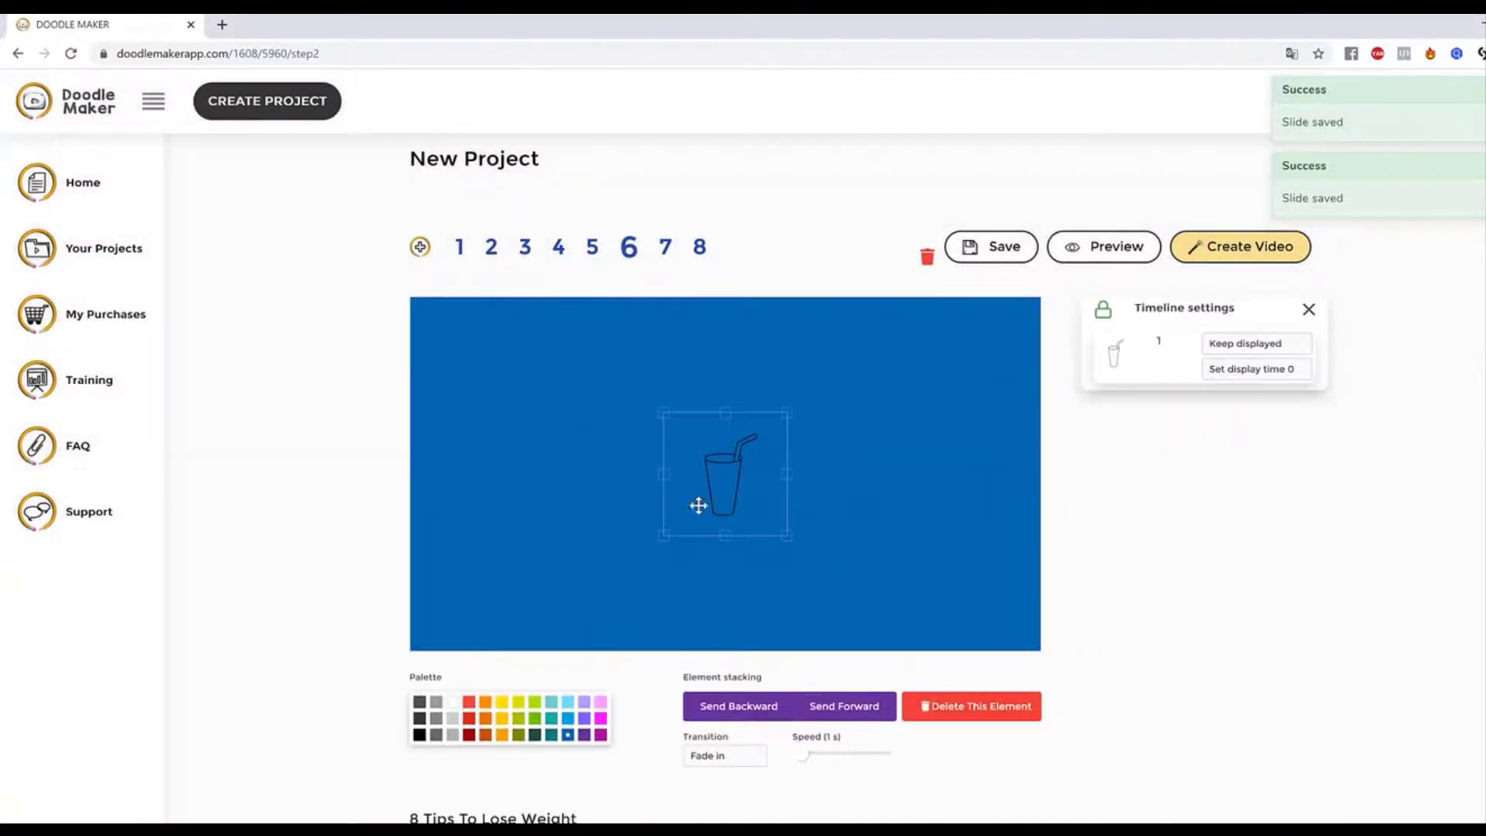
left_click(453, 703)
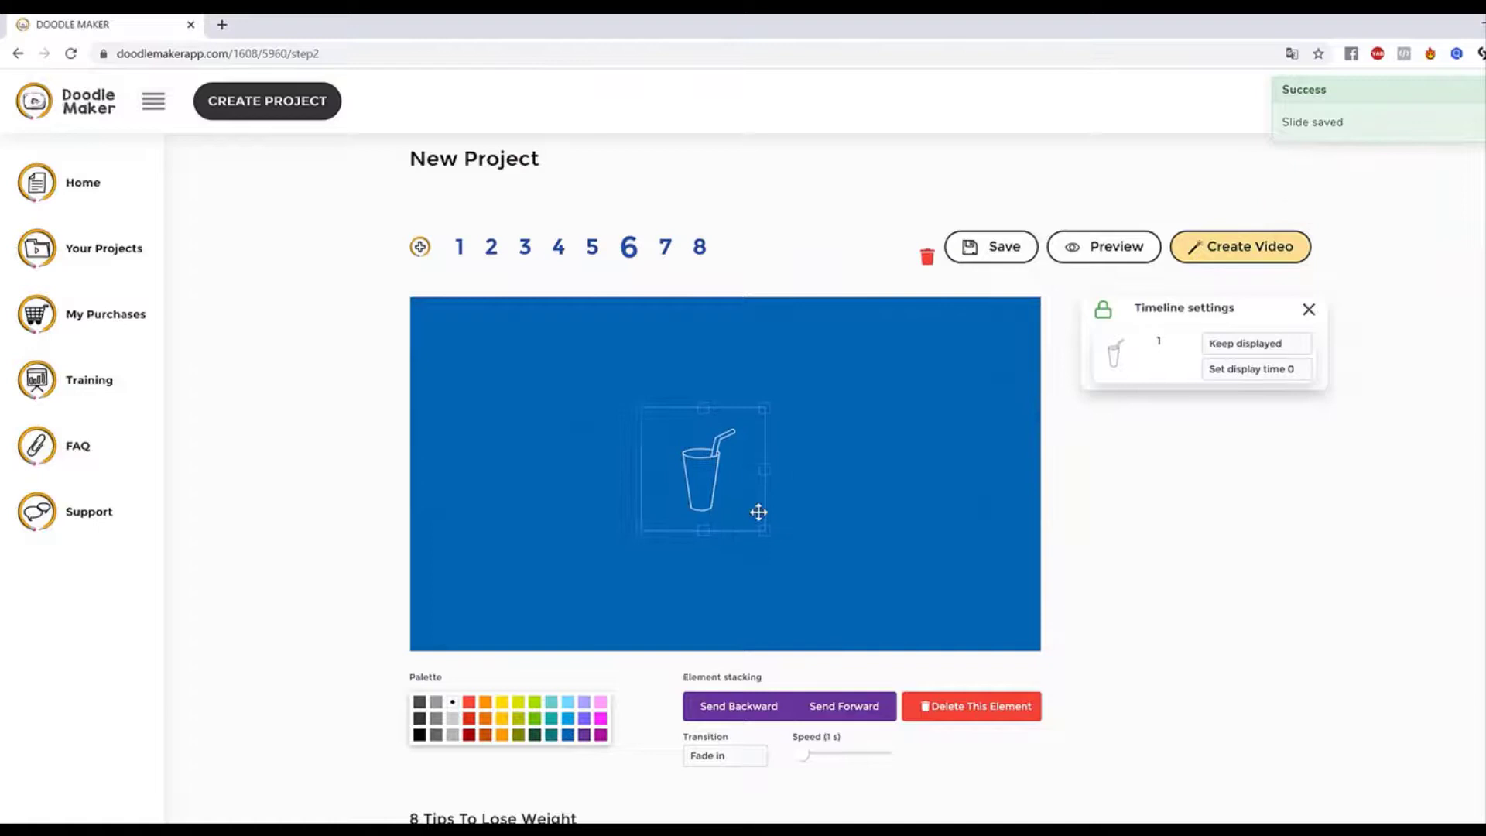
Enlarge the cup drawing and shift it slightly to the right.
left_click_drag(770, 527, 729, 460)
left_click(1062, 567)
left_click(703, 464)
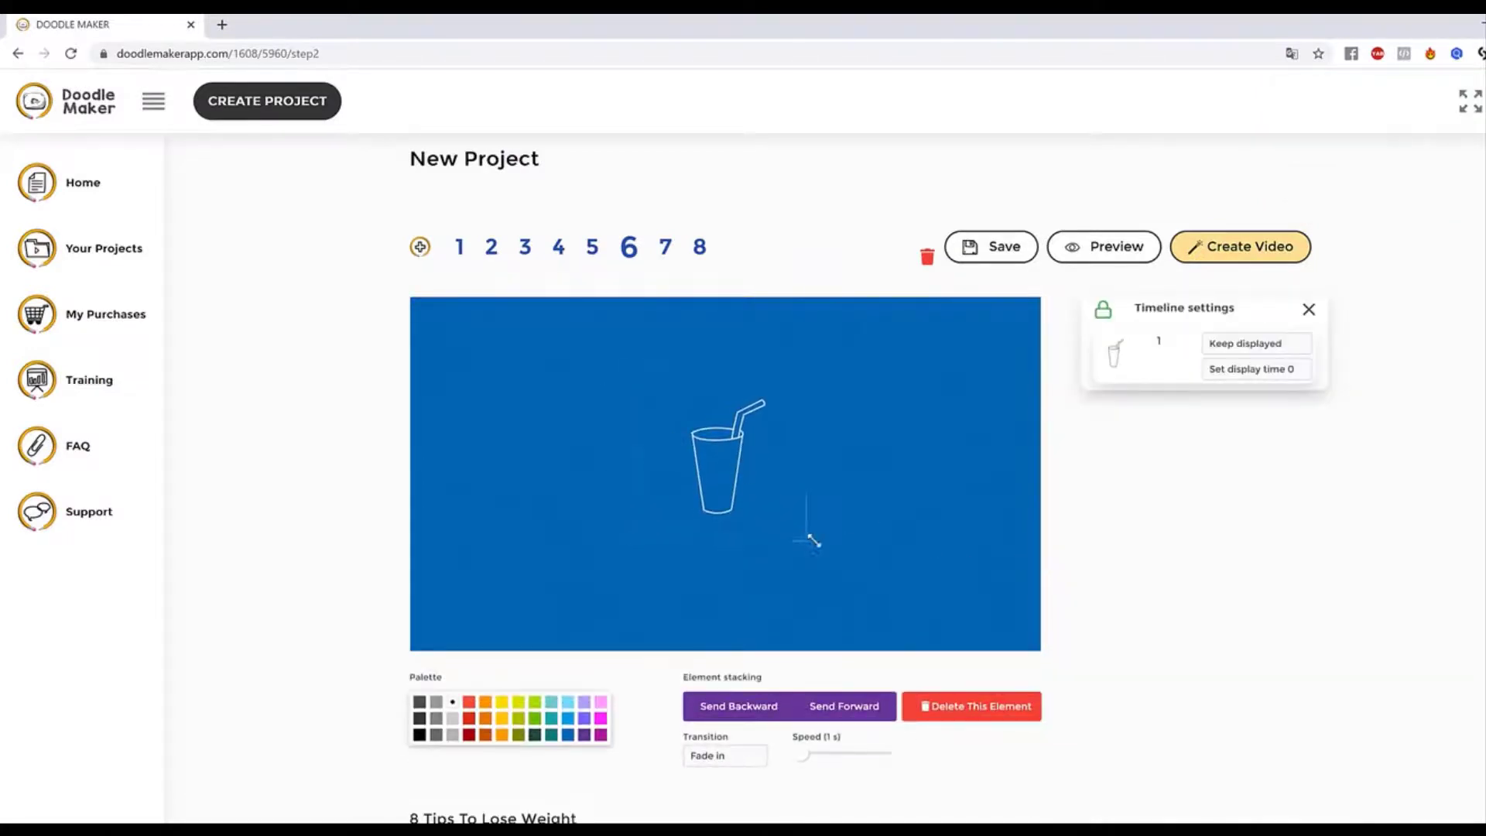
left_click_drag(810, 537, 825, 555)
left_click(946, 456)
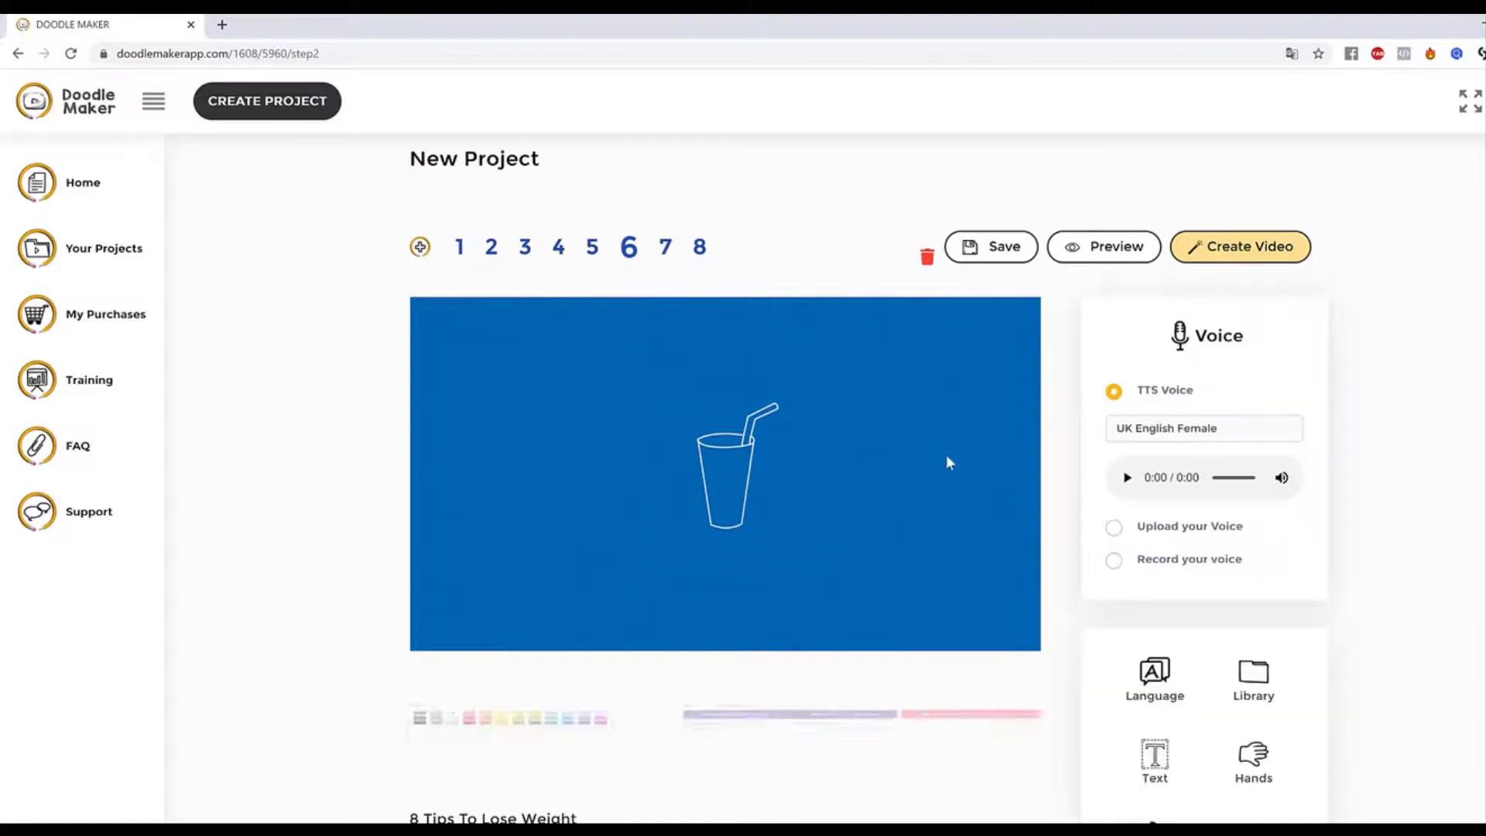
scroll(1459, 617, "down", 2)
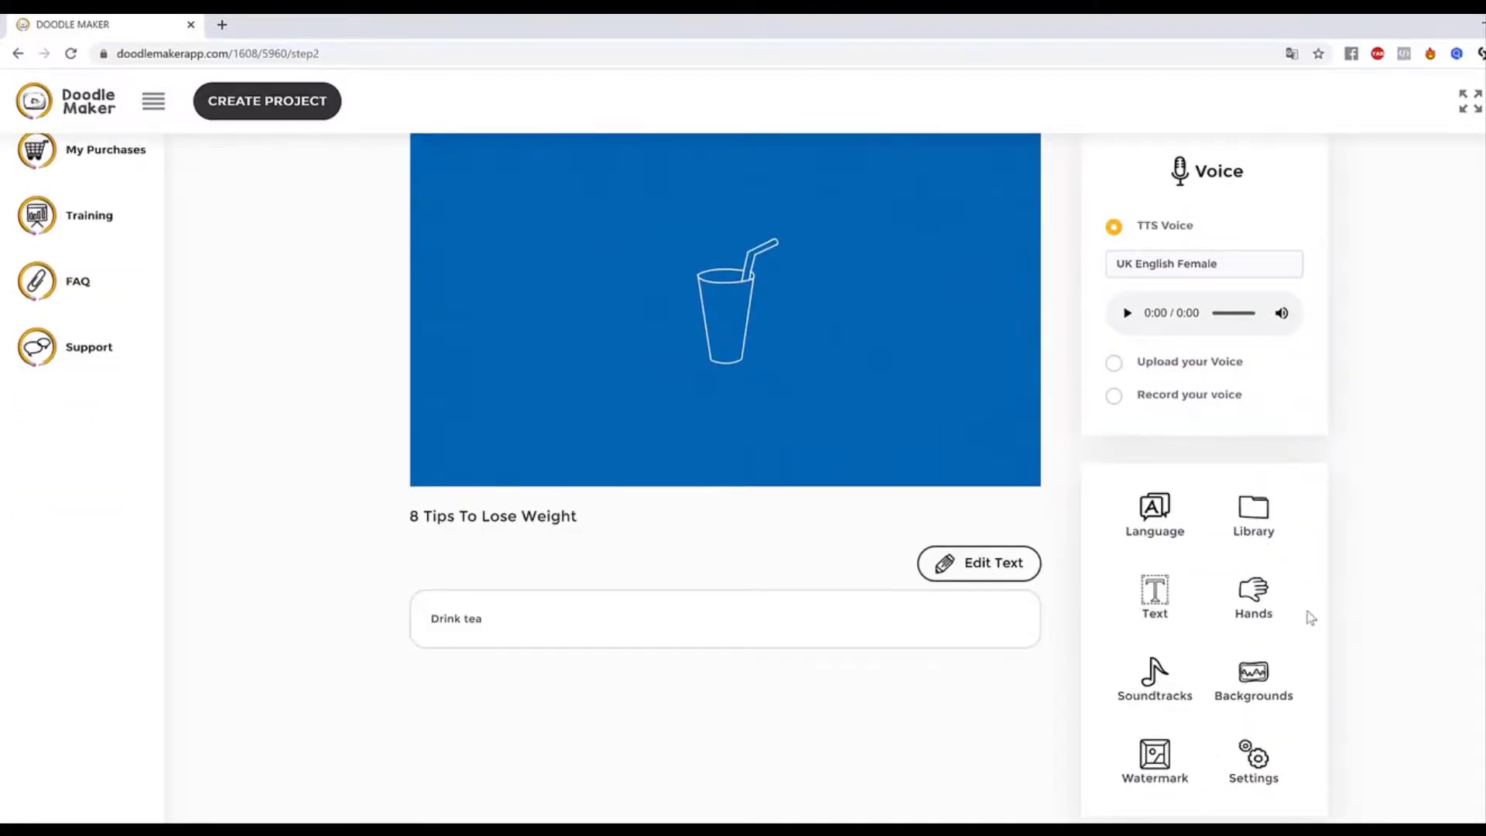
Check slide 6's speech language list, leaving it on English.
scroll(1308, 615, "up", 2)
scroll(1308, 616, "down", 5)
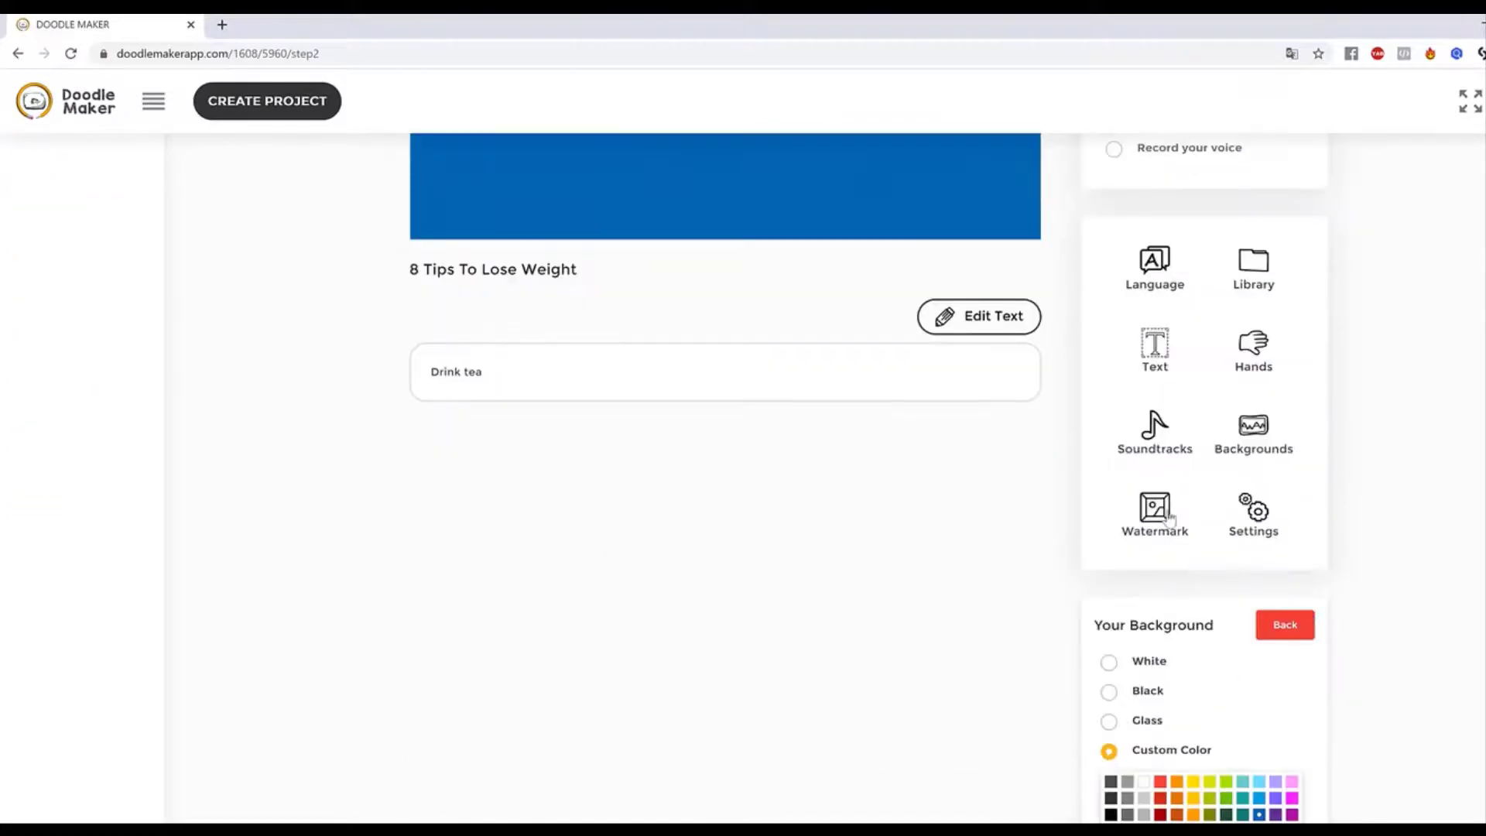
scroll(1254, 522, "up", 1)
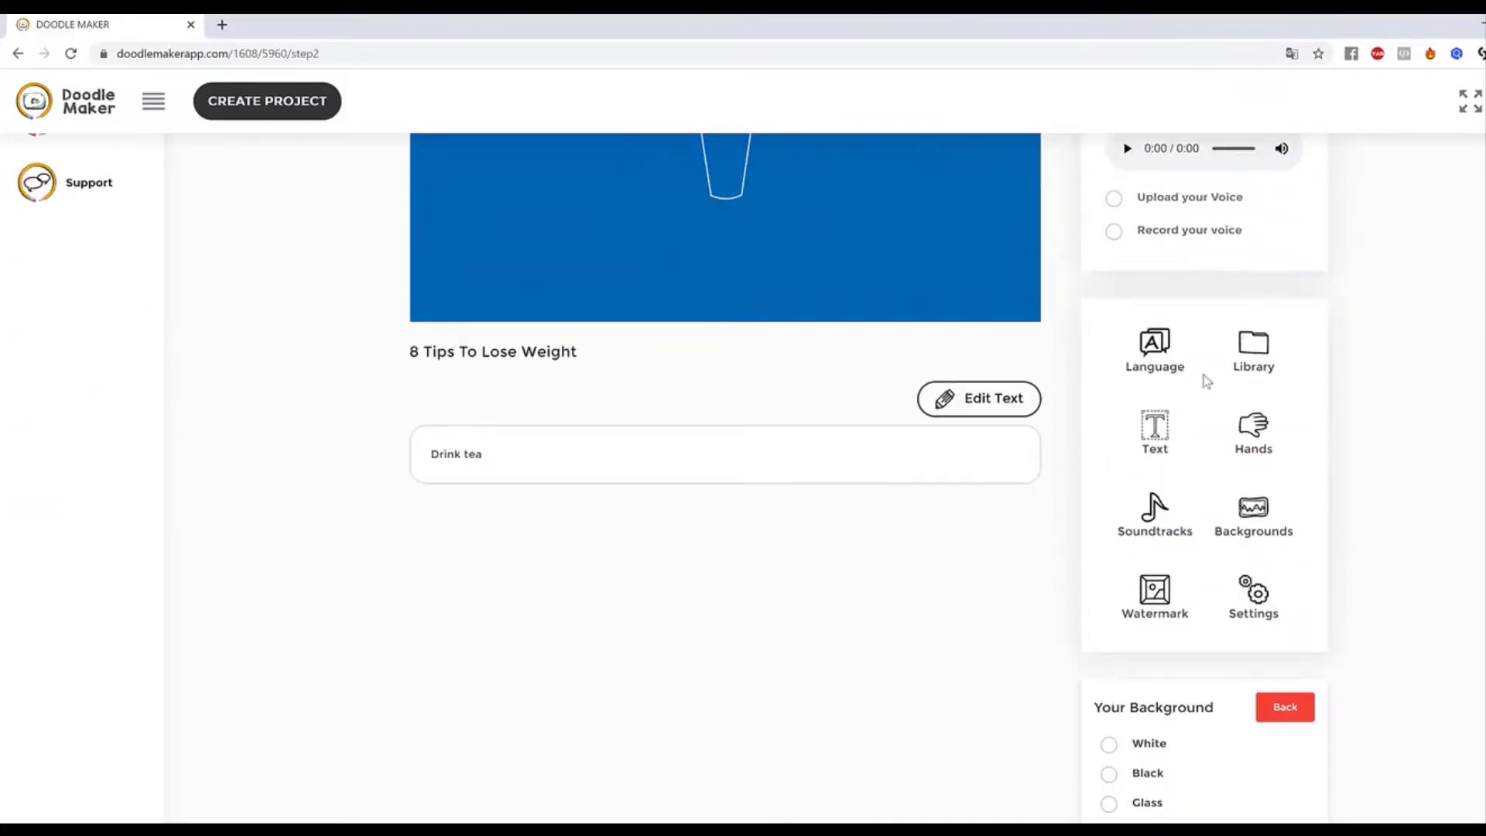
left_click(1153, 354)
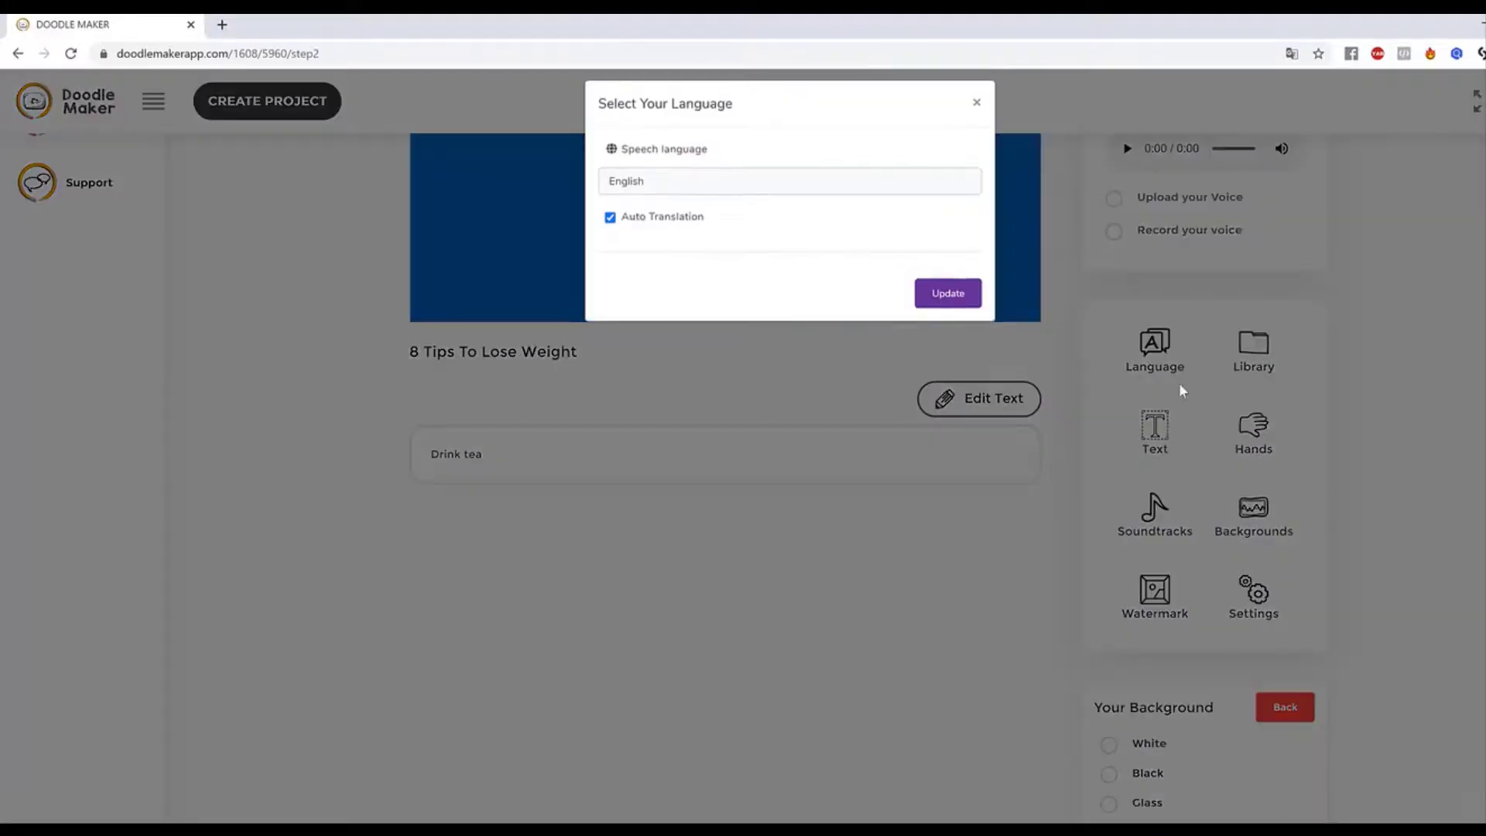
left_click(679, 193)
scroll(736, 404, "down", 5)
scroll(737, 408, "up", 5)
left_click(1301, 330)
left_click(1302, 334)
Check the text-to-speech voices, keep UK English Female, and reopen the language settings.
left_click(1269, 426)
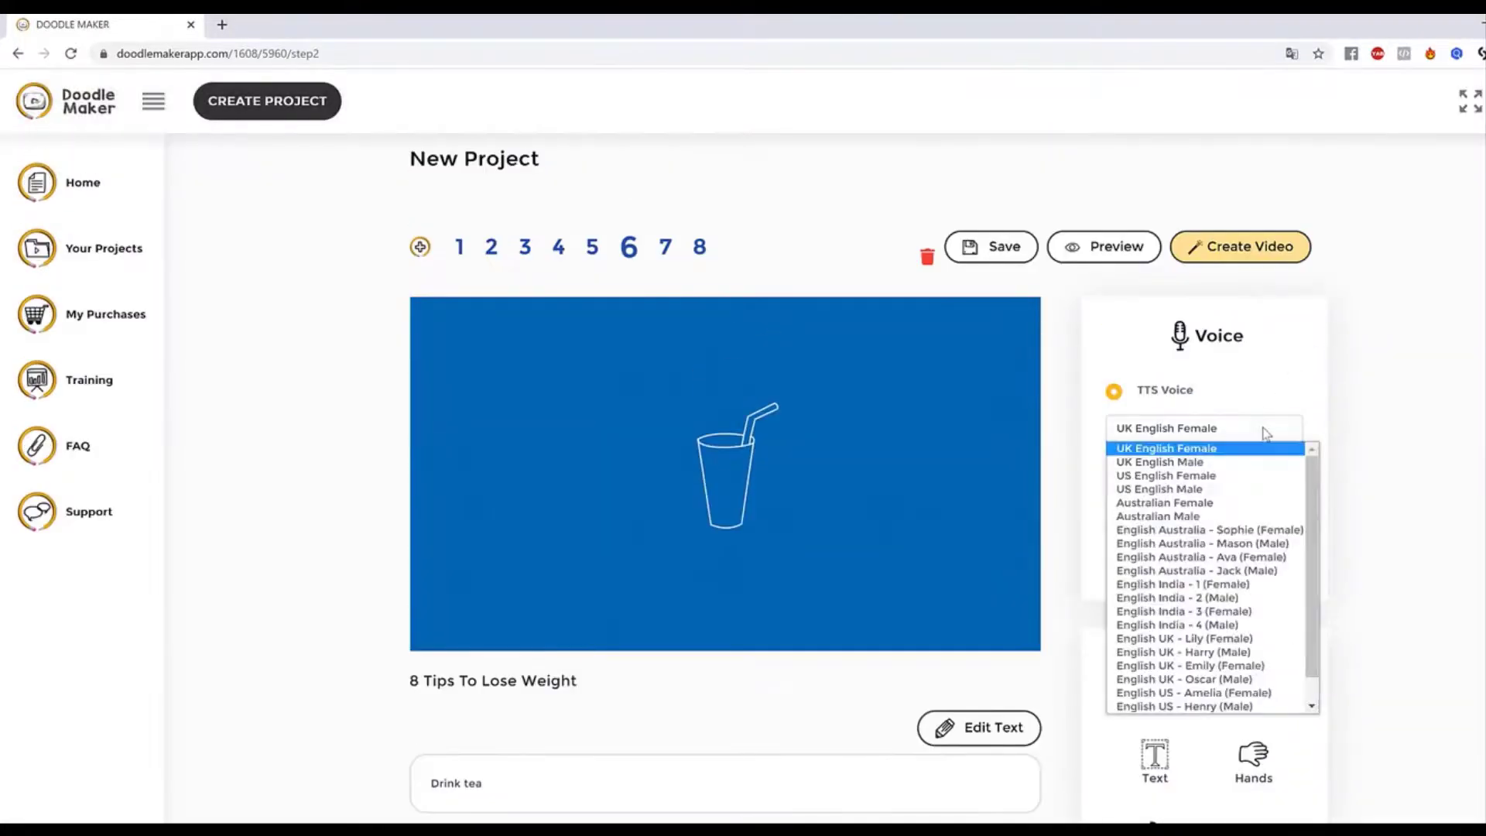
scroll(1235, 604, "down", 1)
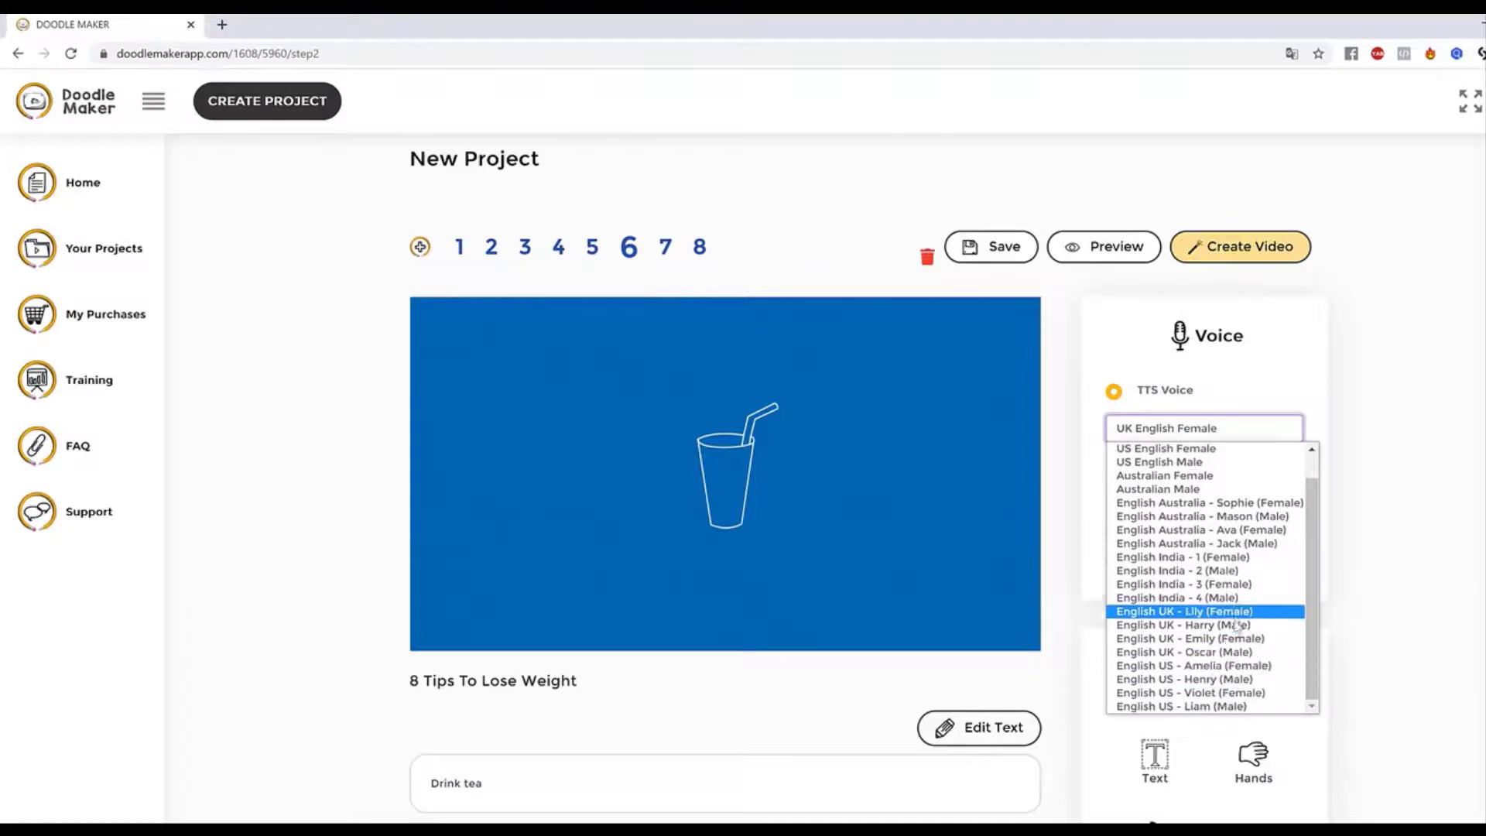
left_click(1450, 574)
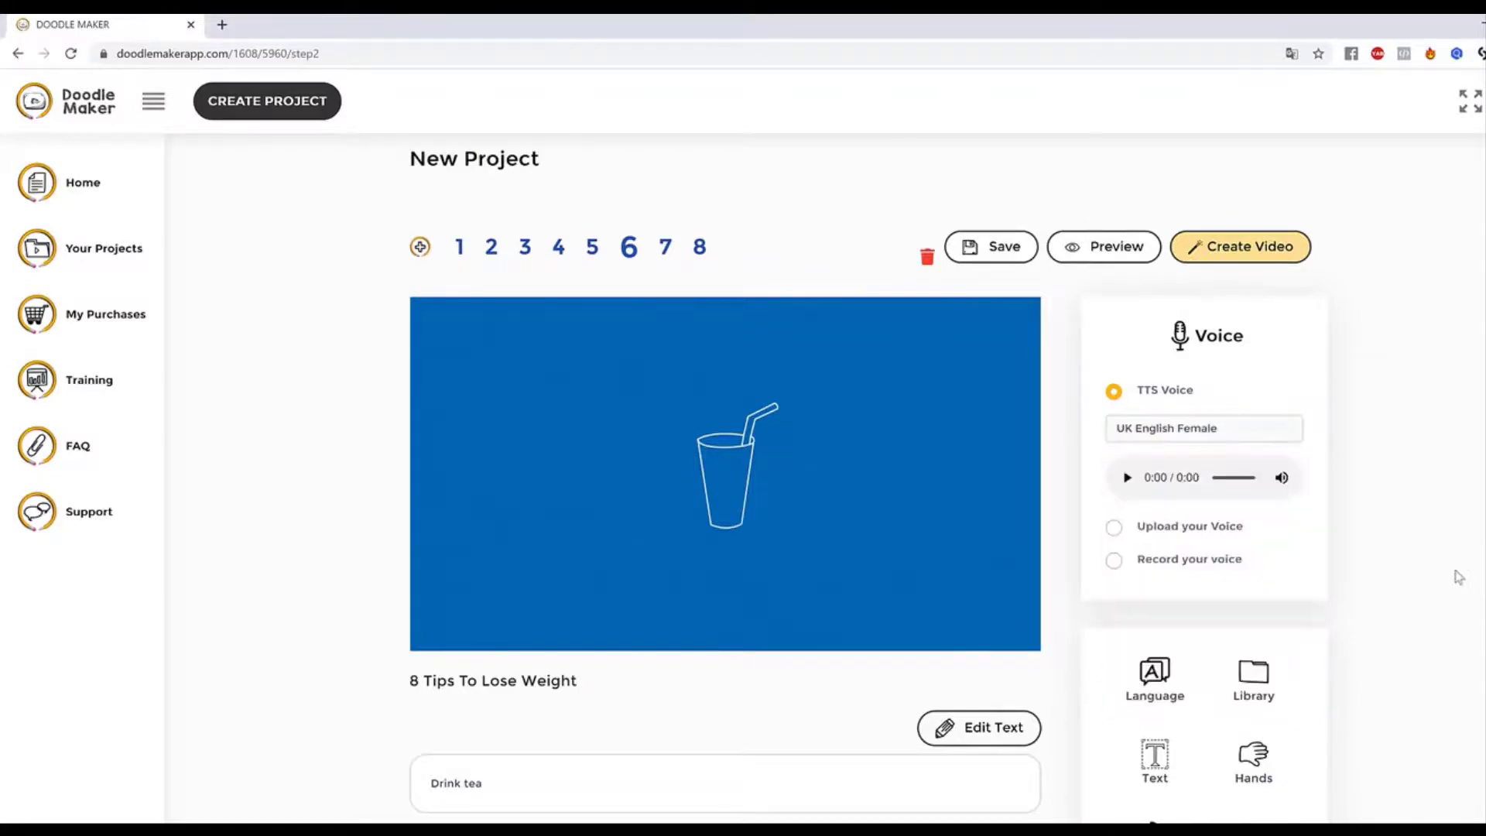
scroll(1440, 573, "down", 6)
scroll(1175, 347, "up", 4)
left_click(1161, 515)
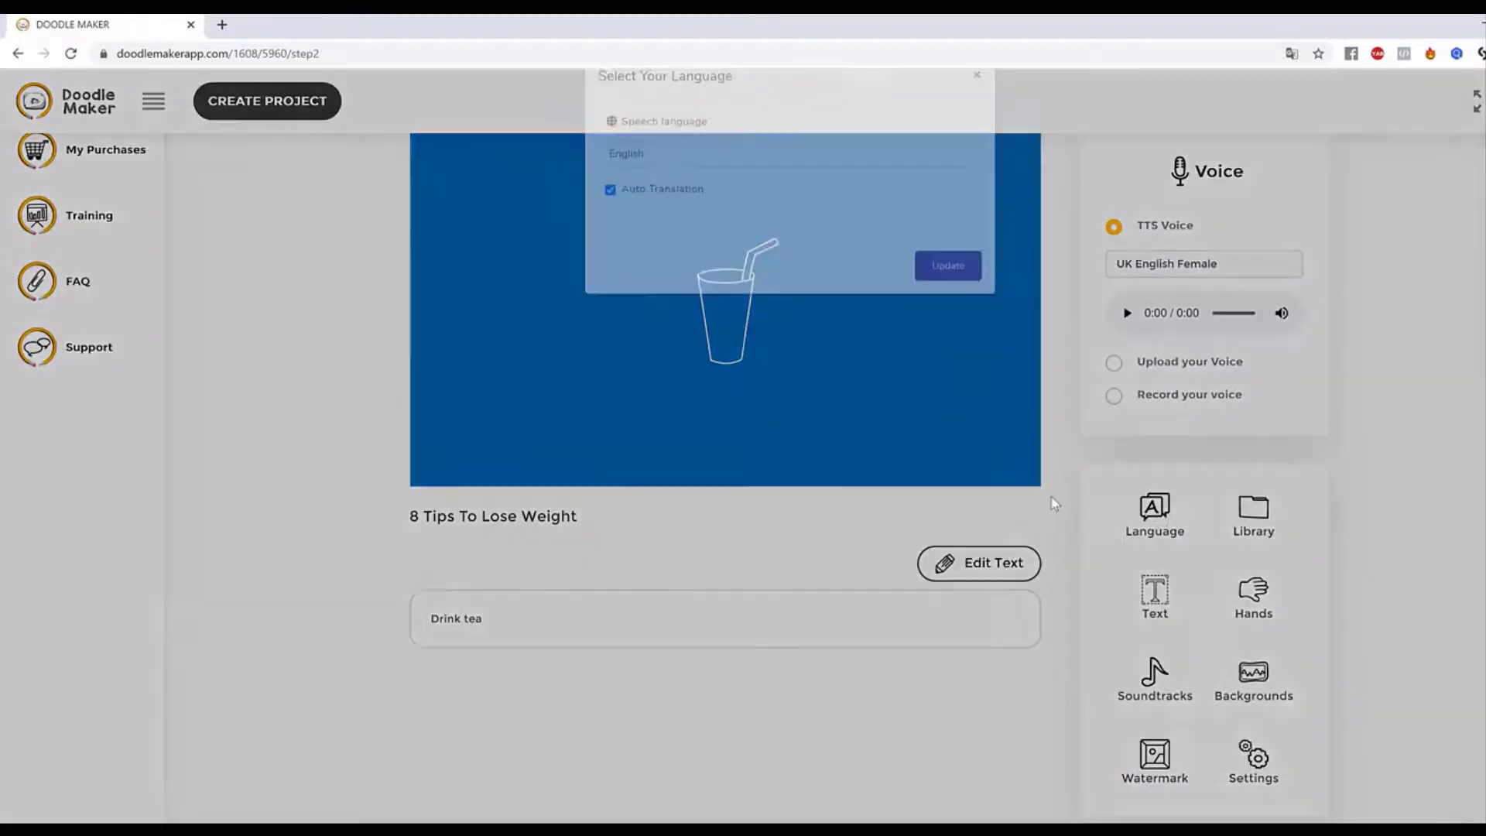
Change slide 6's speech language to Spanish so the narration becomes 'Beber té'.
left_click(697, 198)
scroll(713, 348, "down", 3)
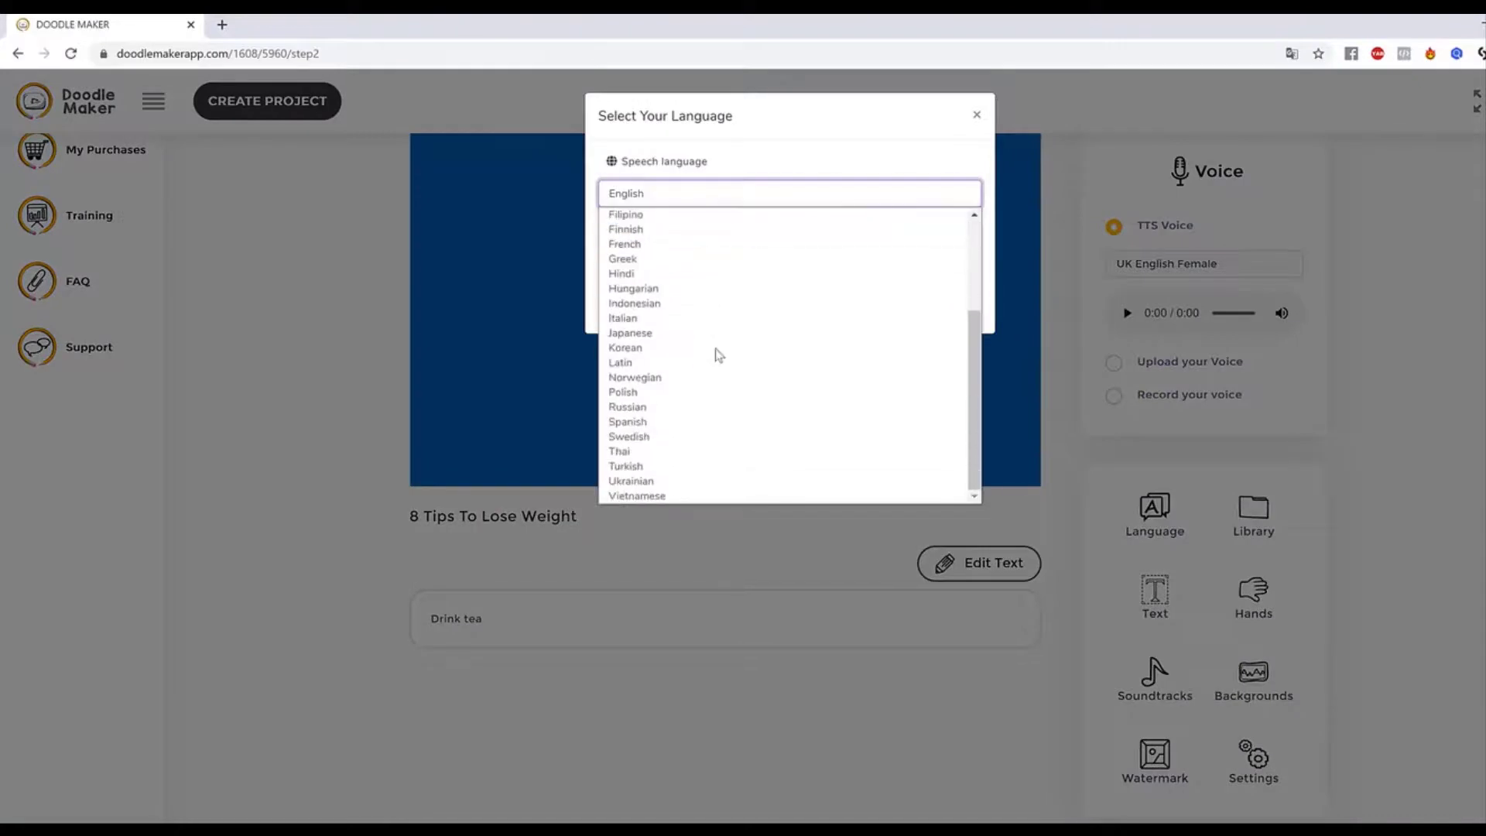
scroll(717, 353, "up", 3)
scroll(706, 383, "down", 3)
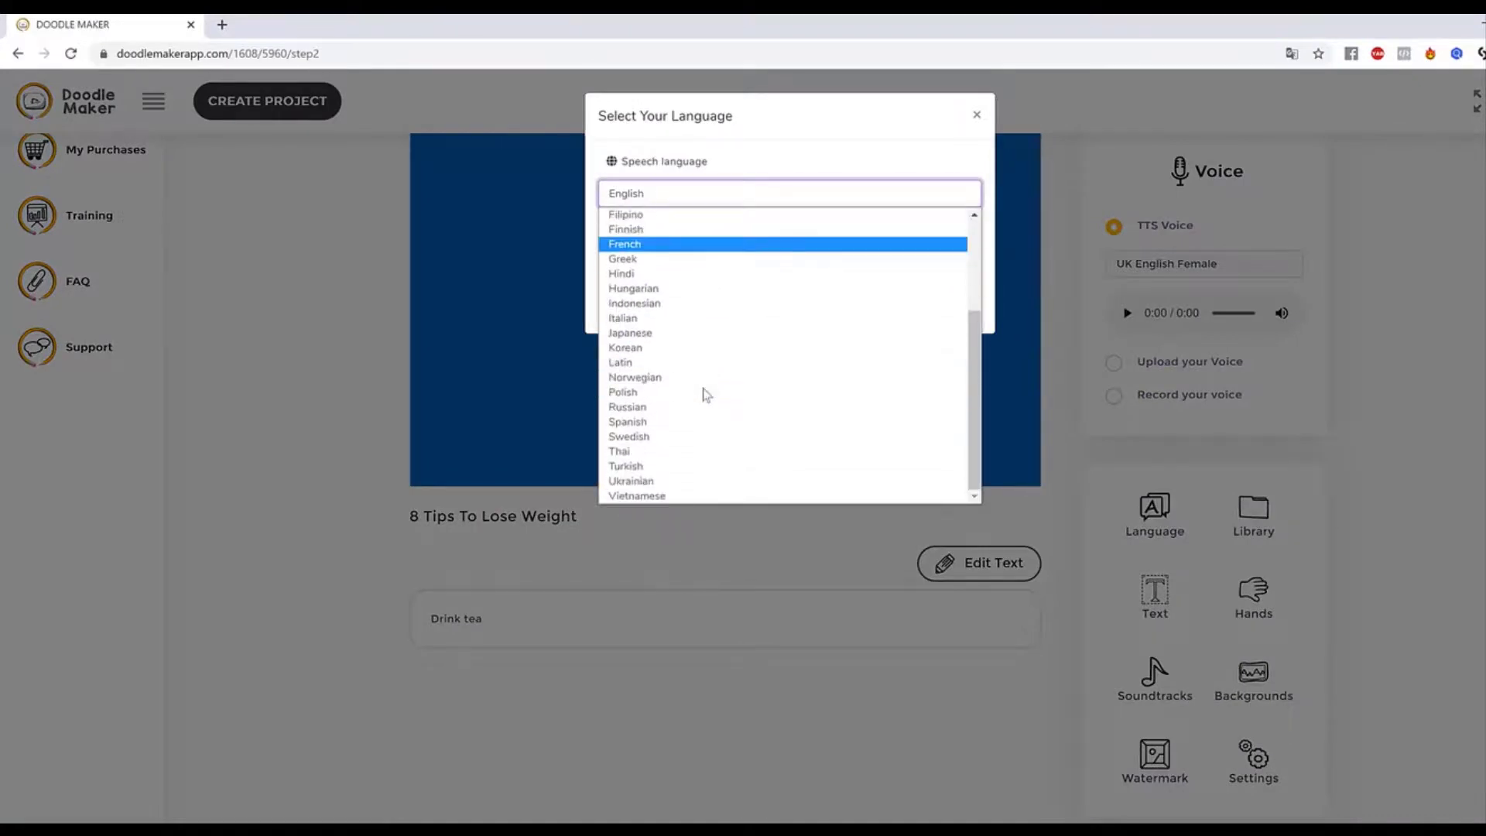
left_click(705, 422)
left_click(960, 311)
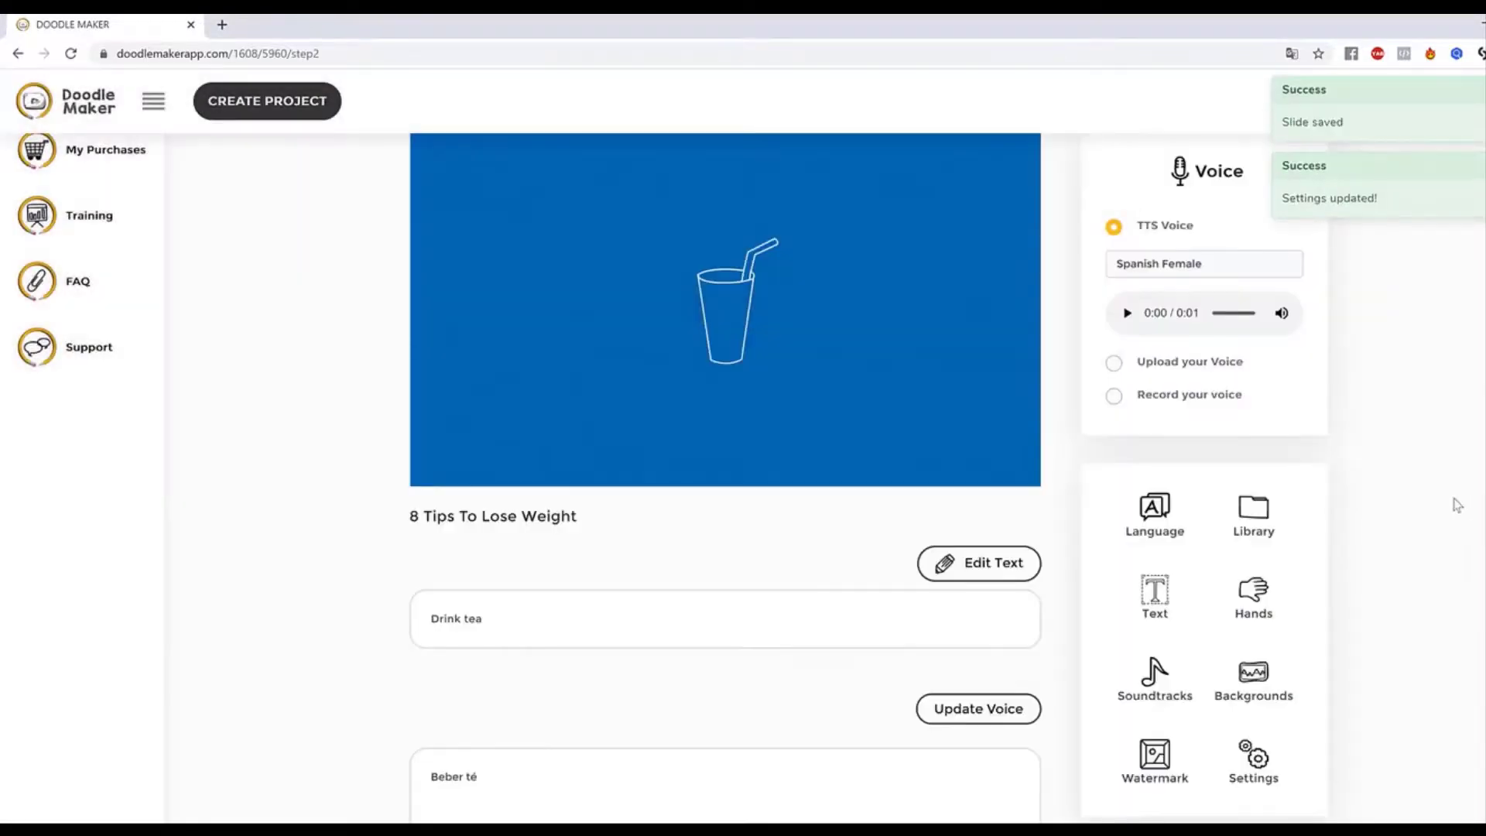
scroll(1456, 505, "down", 1)
scroll(1455, 504, "down", 3)
left_click_drag(489, 449, 371, 443)
left_click(667, 450)
left_click(744, 574)
scroll(1353, 497, "up", 5)
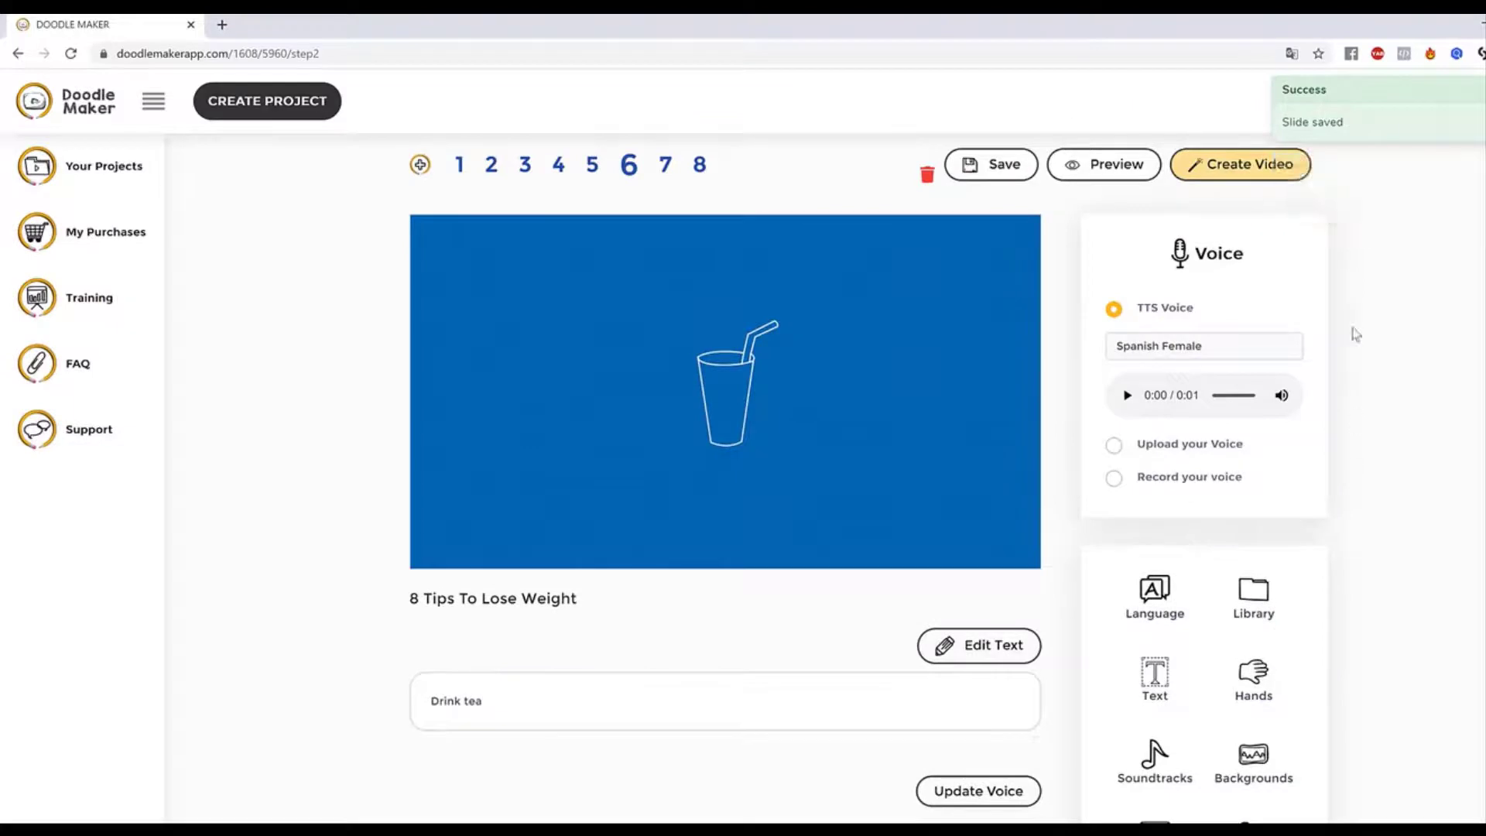
Nudge the glass drawing slightly left and make it a bit bigger.
left_click_drag(715, 390, 703, 387)
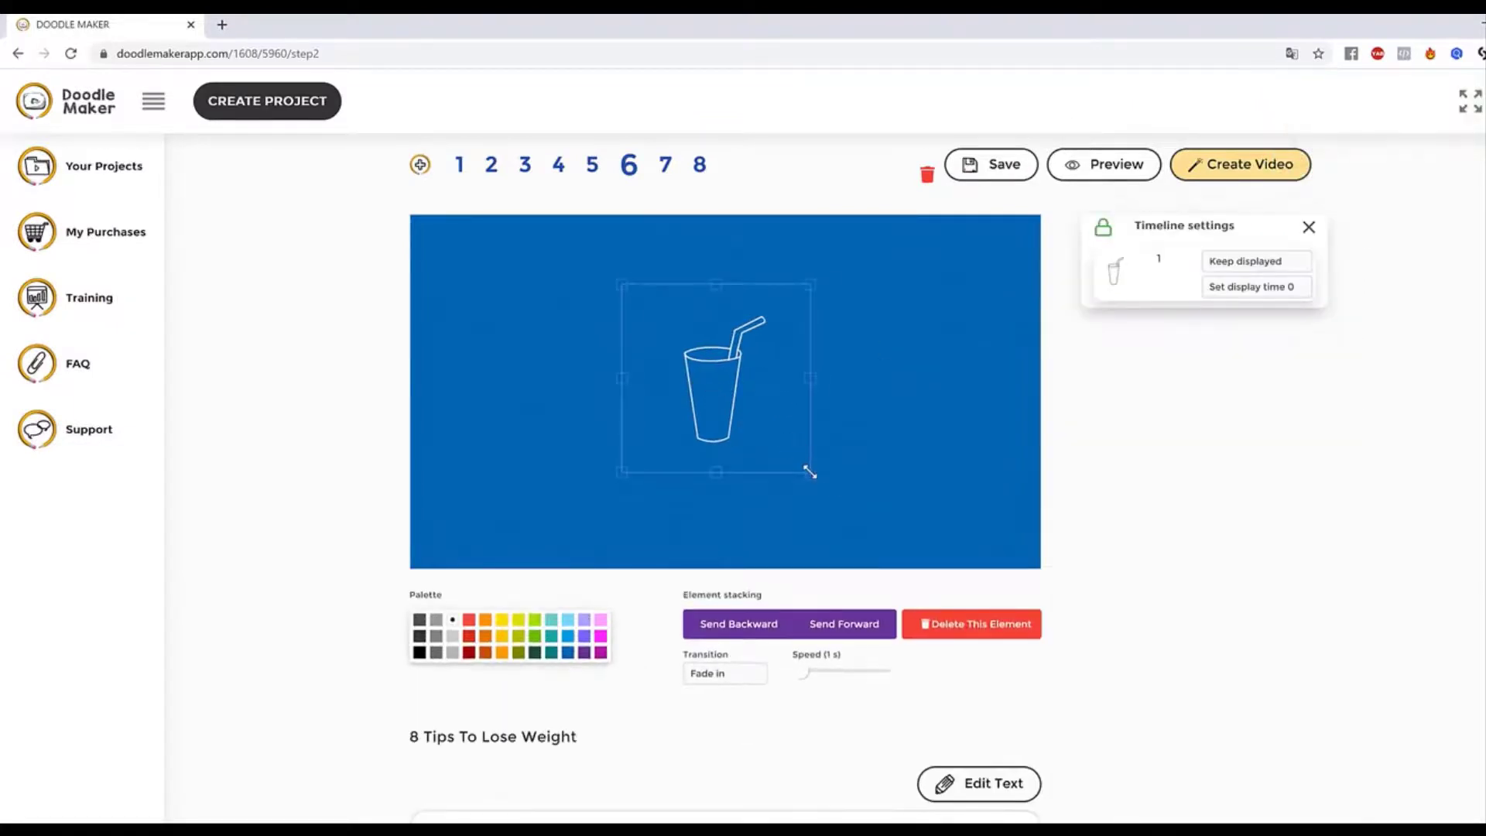
left_click_drag(809, 472, 822, 484)
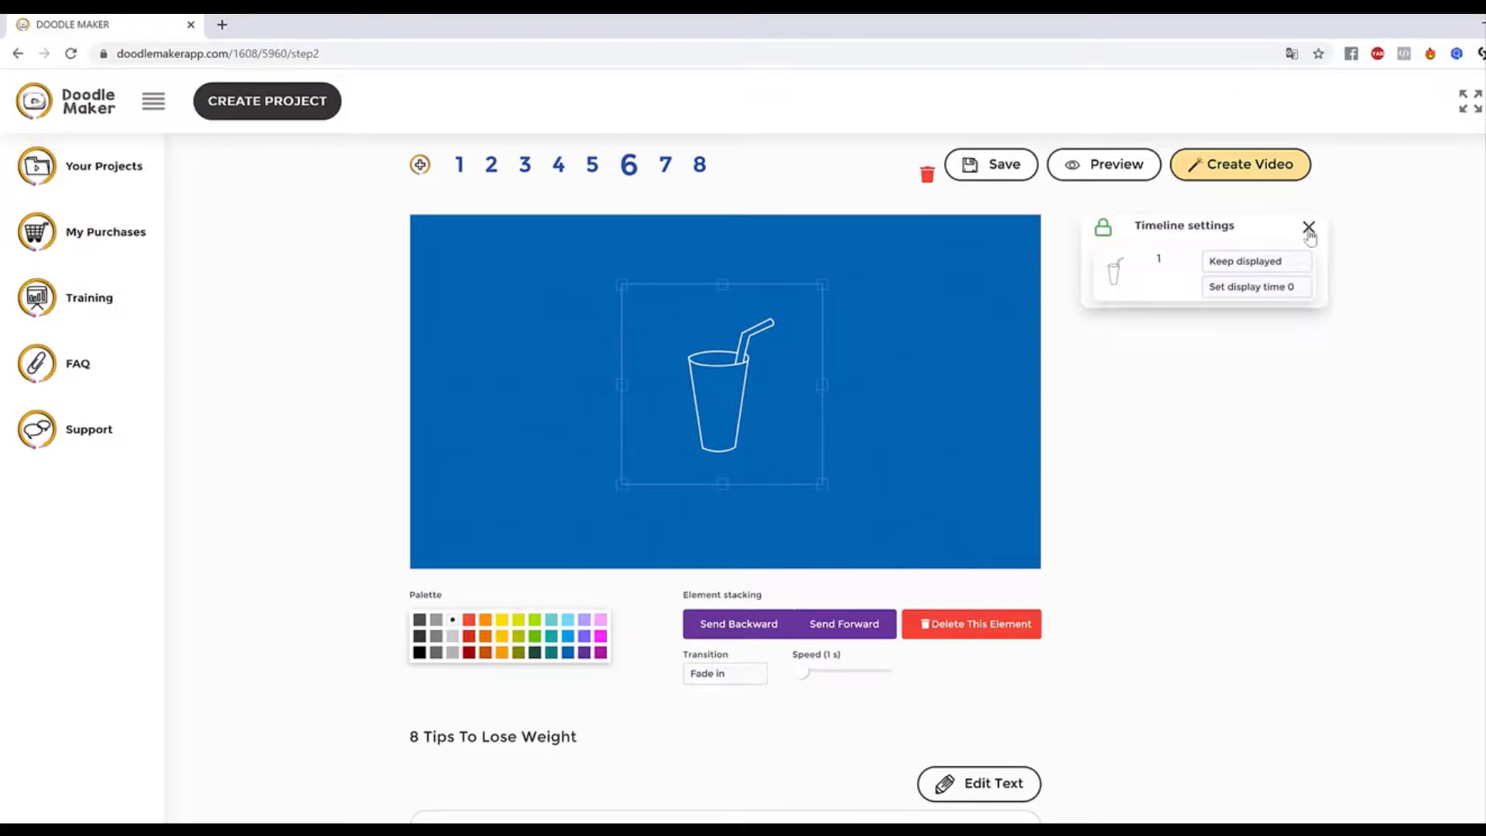
left_click(974, 501)
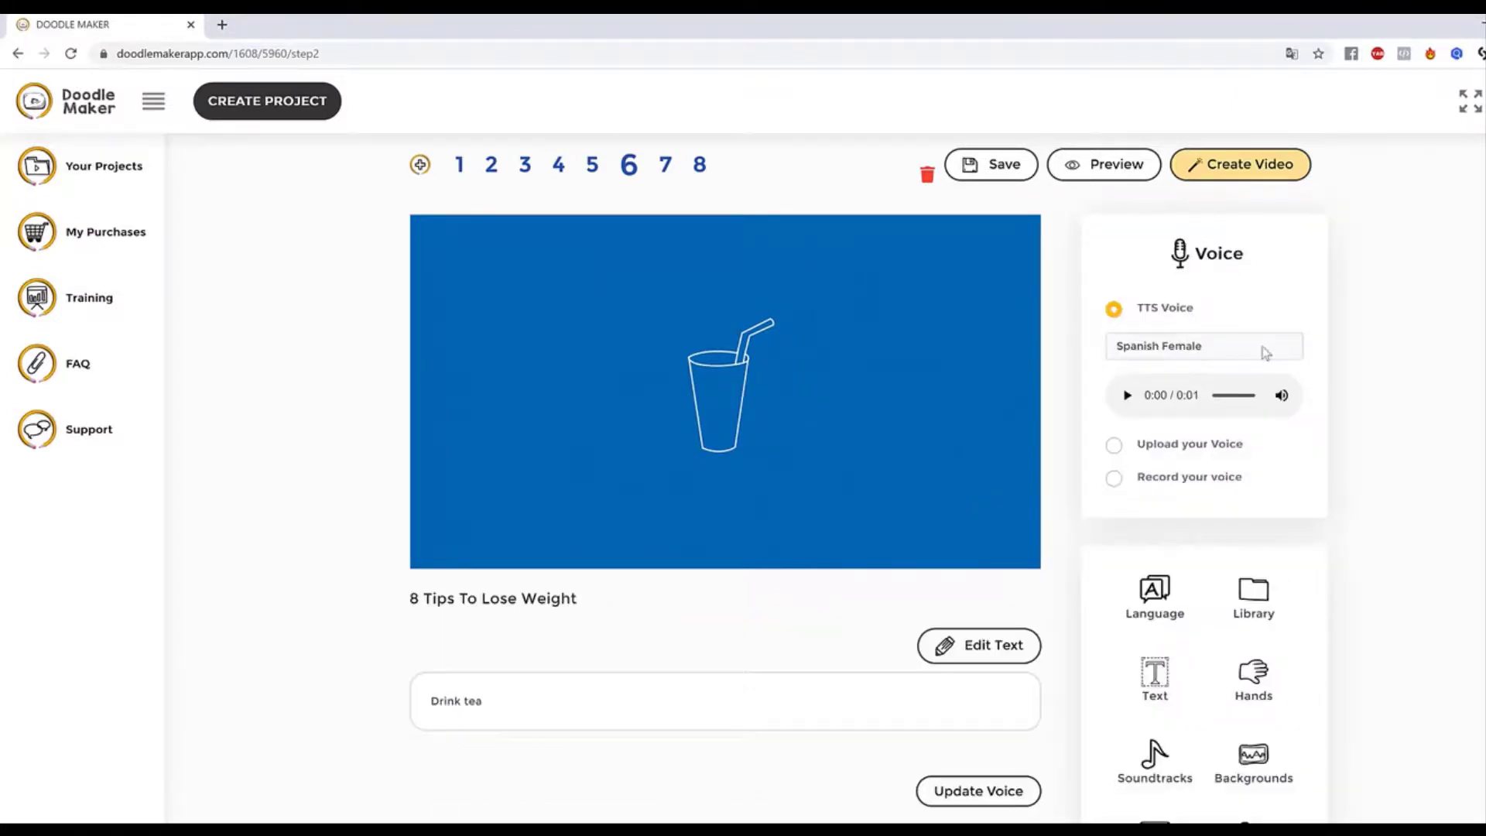
Switch slide 6's narration voice to Spanish - Maria (Female) and play its preview clip.
left_click(1266, 350)
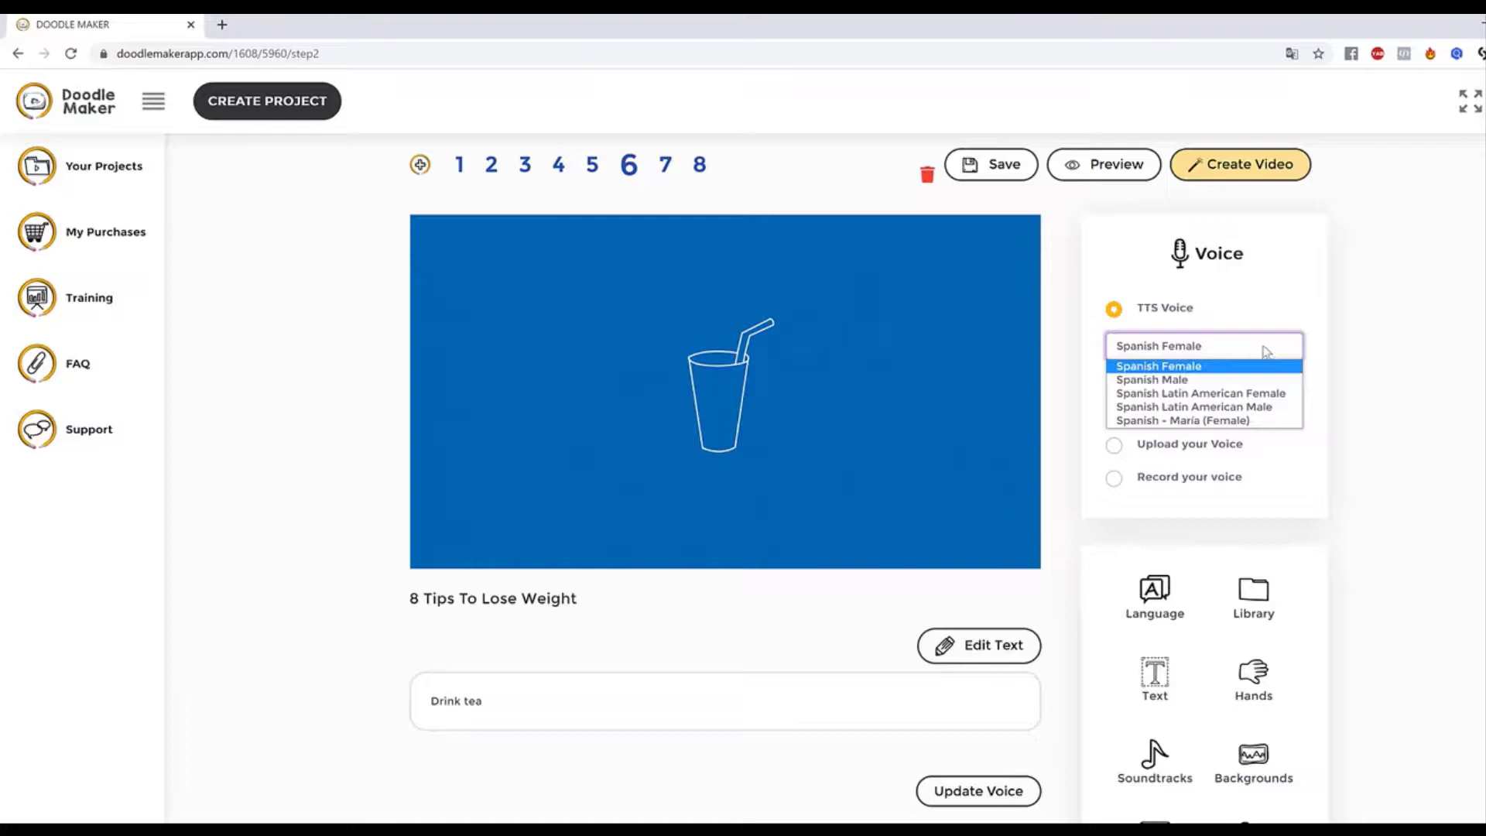
left_click(1197, 422)
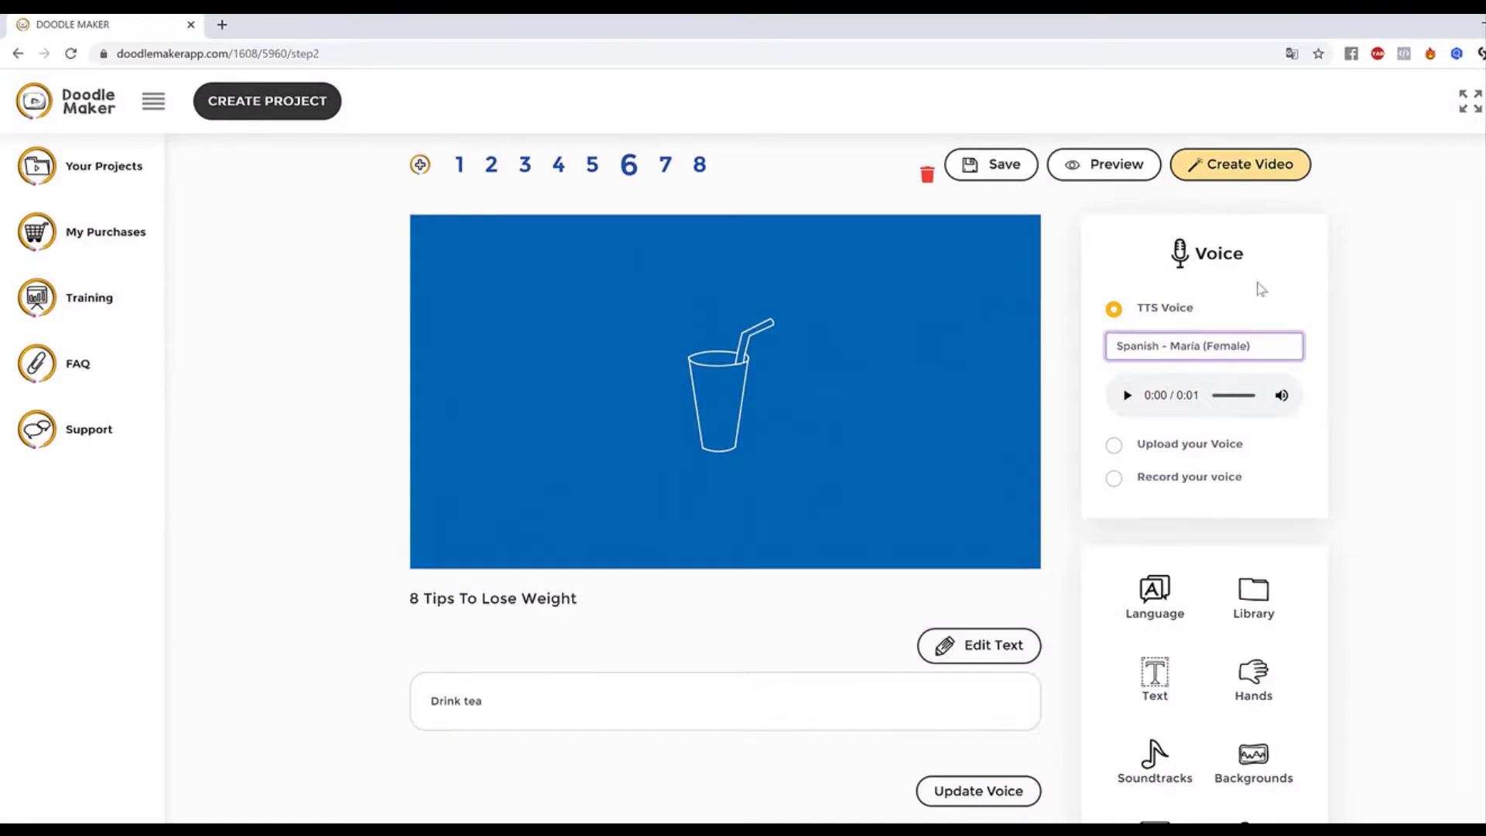
left_click(1128, 396)
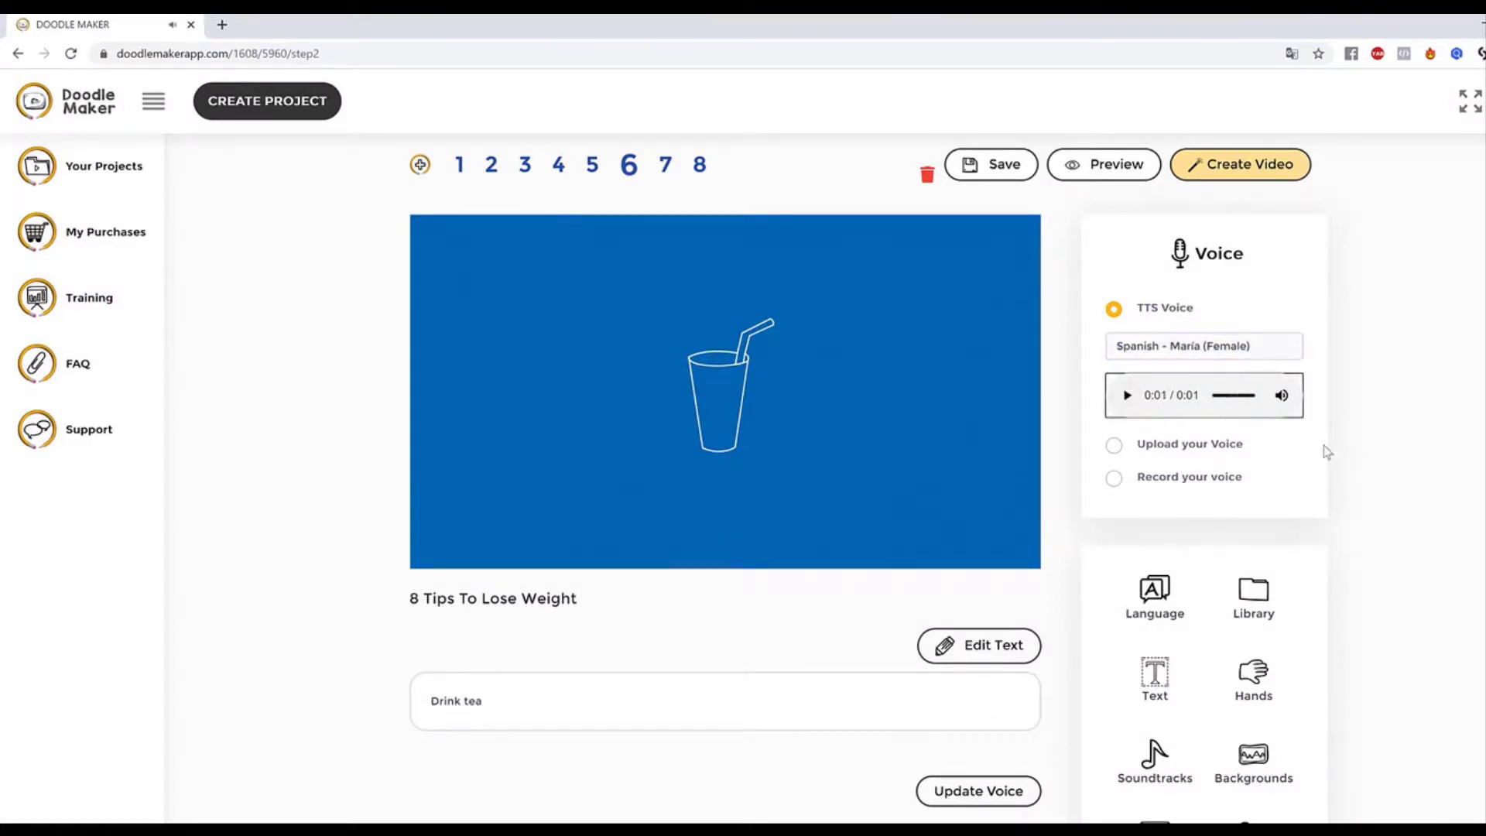
left_click(1347, 448)
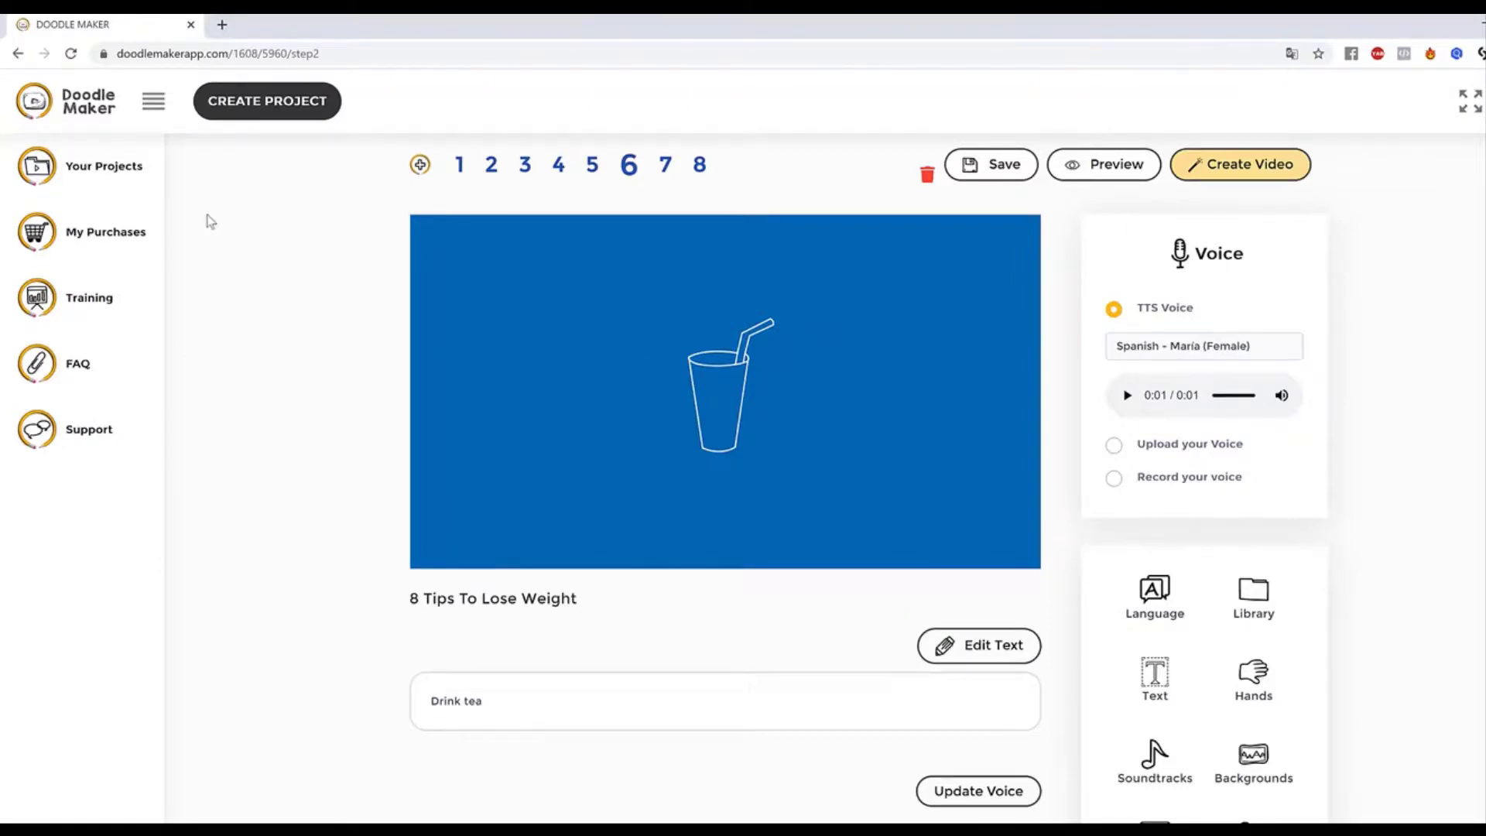
scroll(282, 272, "up", 1)
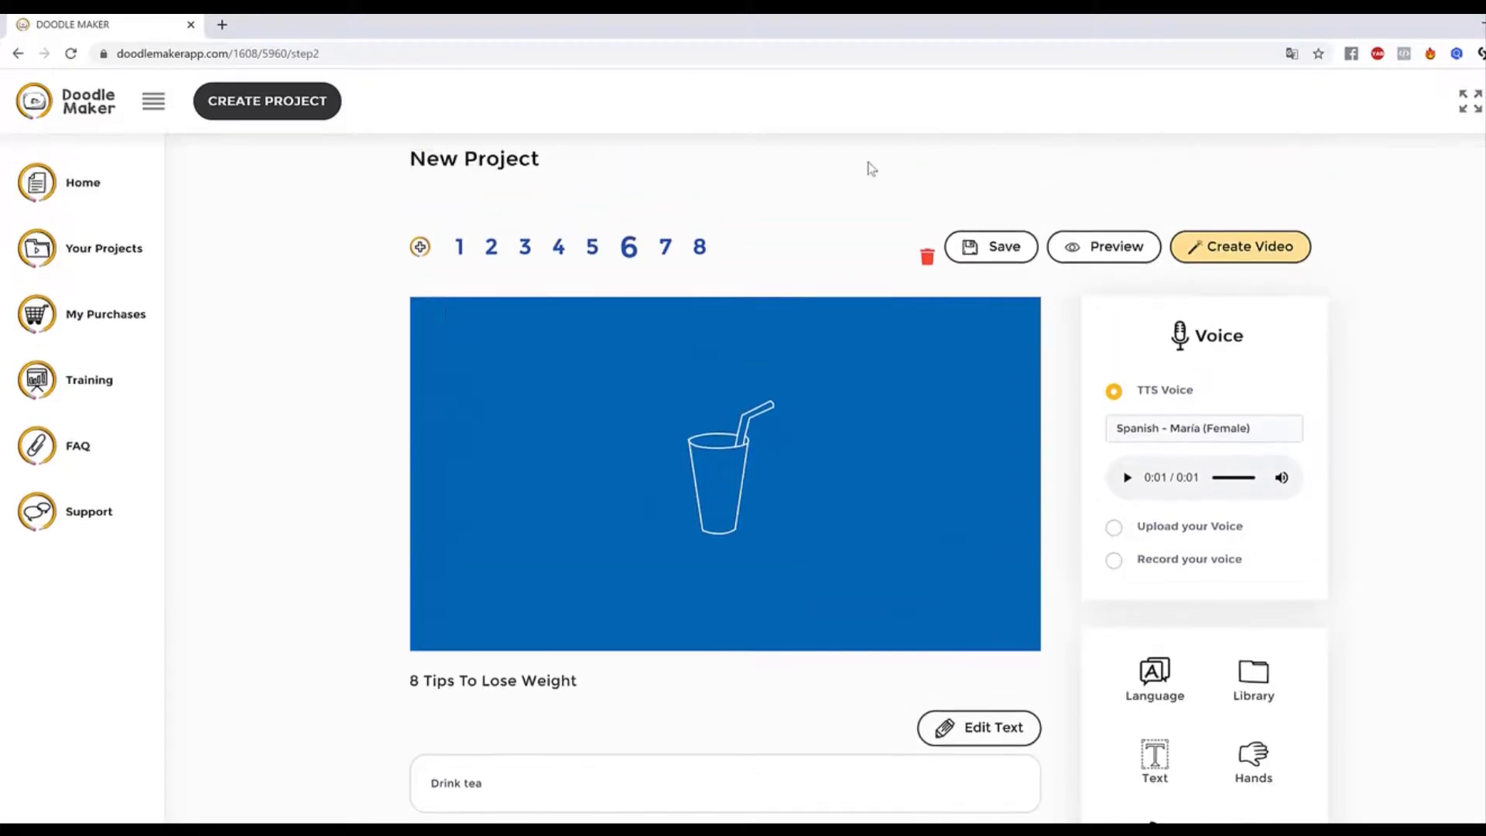
Start a new project of the translate-from-YouTube type from the dashboard.
left_click(97, 192)
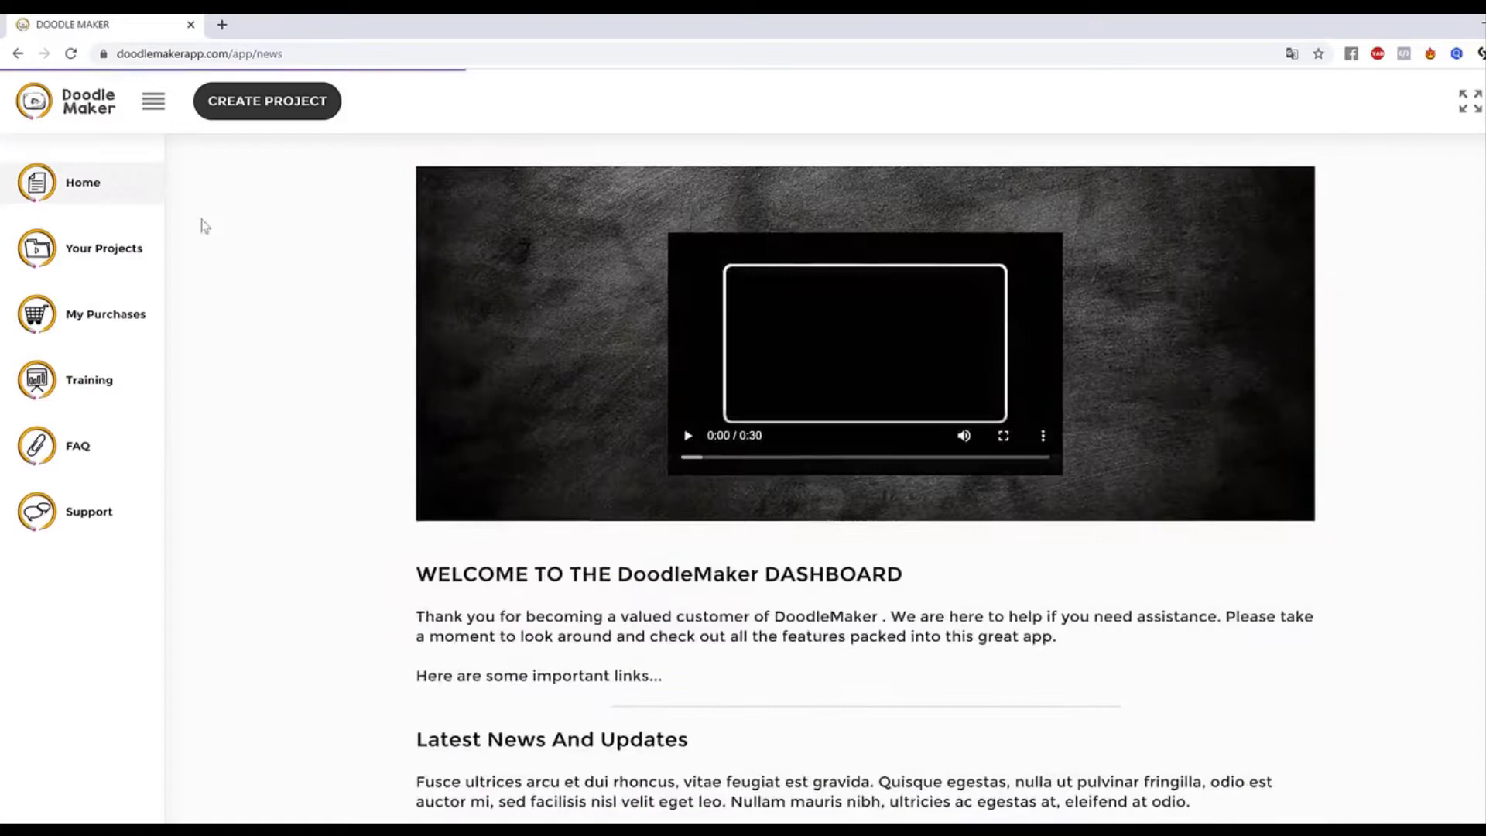
left_click(260, 112)
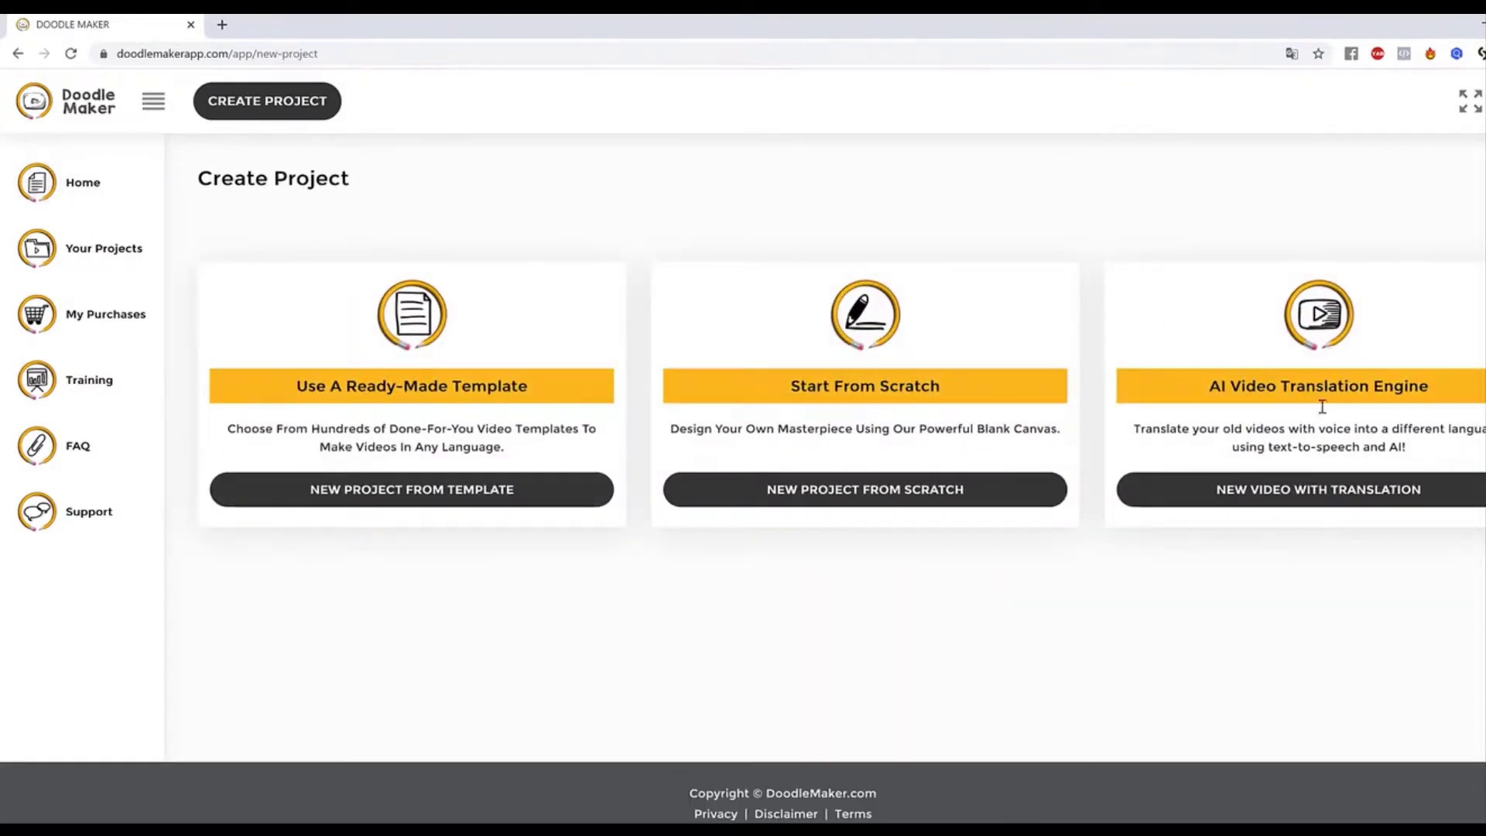
left_click_drag(1278, 385, 1465, 416)
left_click(1350, 490)
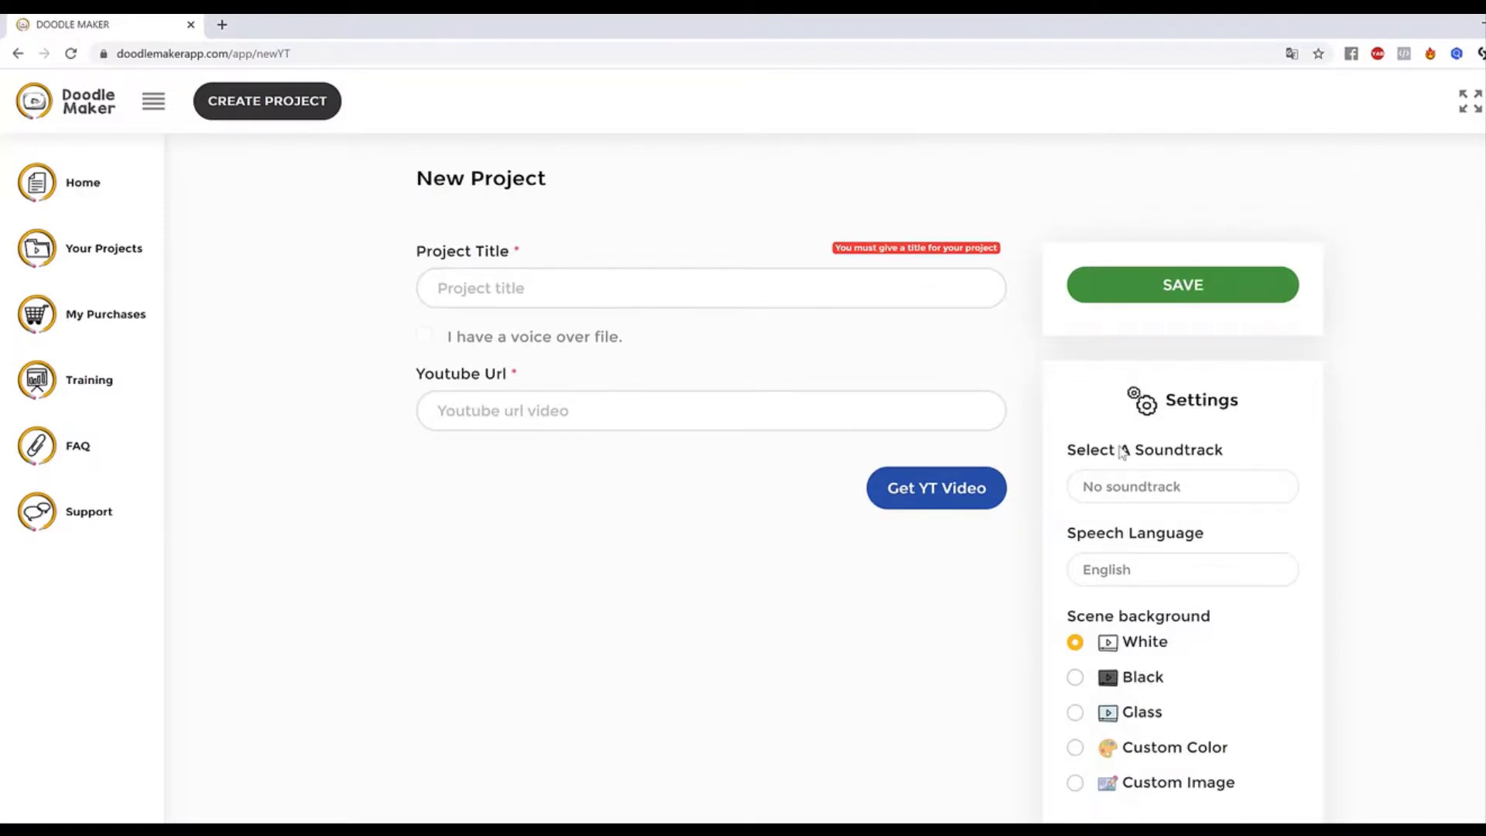
scroll(1123, 452, "down", 7)
scroll(1123, 452, "up", 7)
Title the project 'Weight Loss Video', paste the YouTube link and fetch the video.
left_click(563, 293)
type("Weight Loss video")
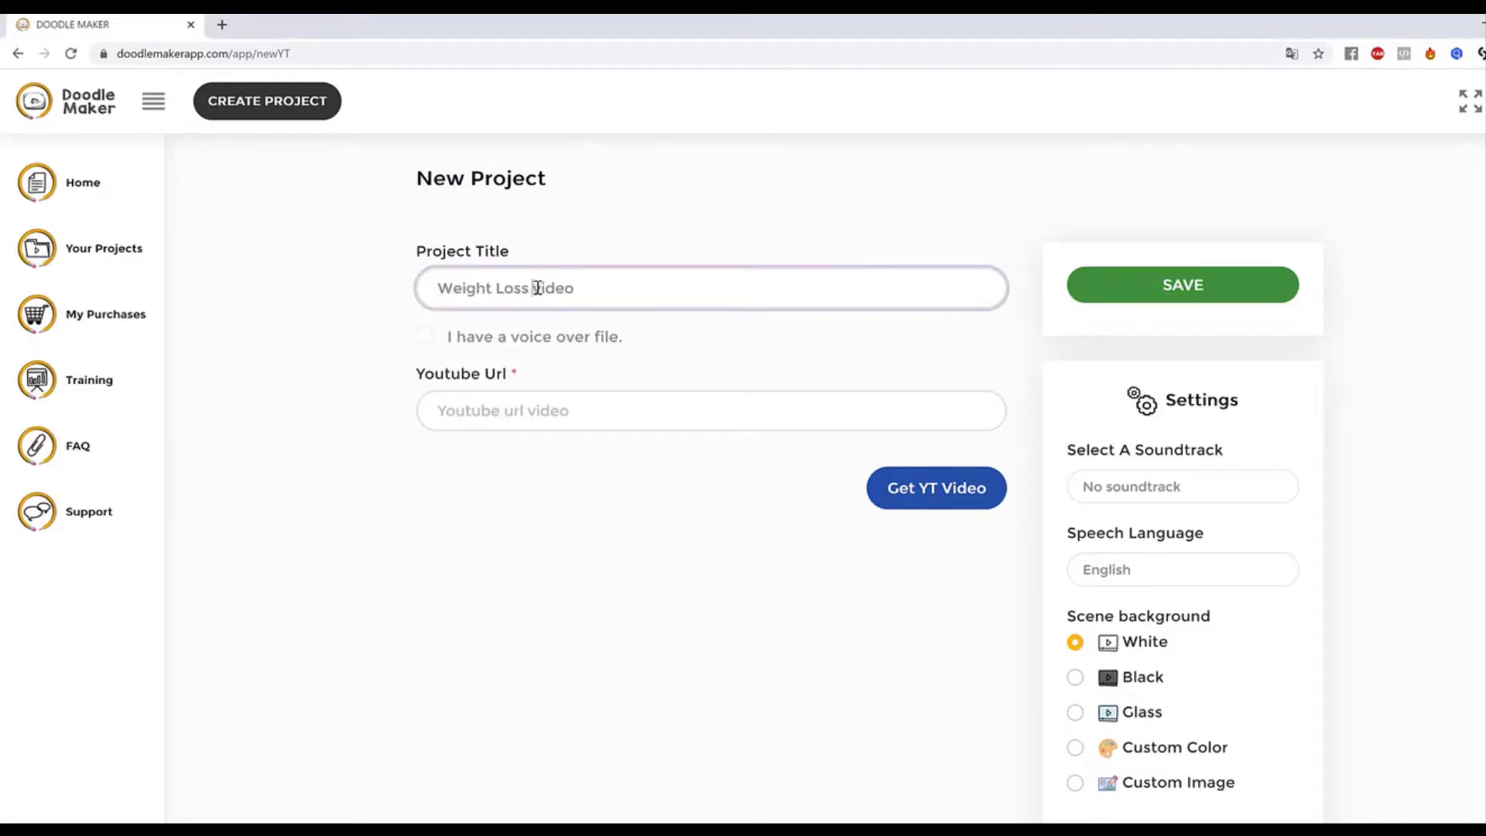
type("V")
left_click(698, 411)
type("https://www.youtube.com/watch?v=MOs3CvGkdbl")
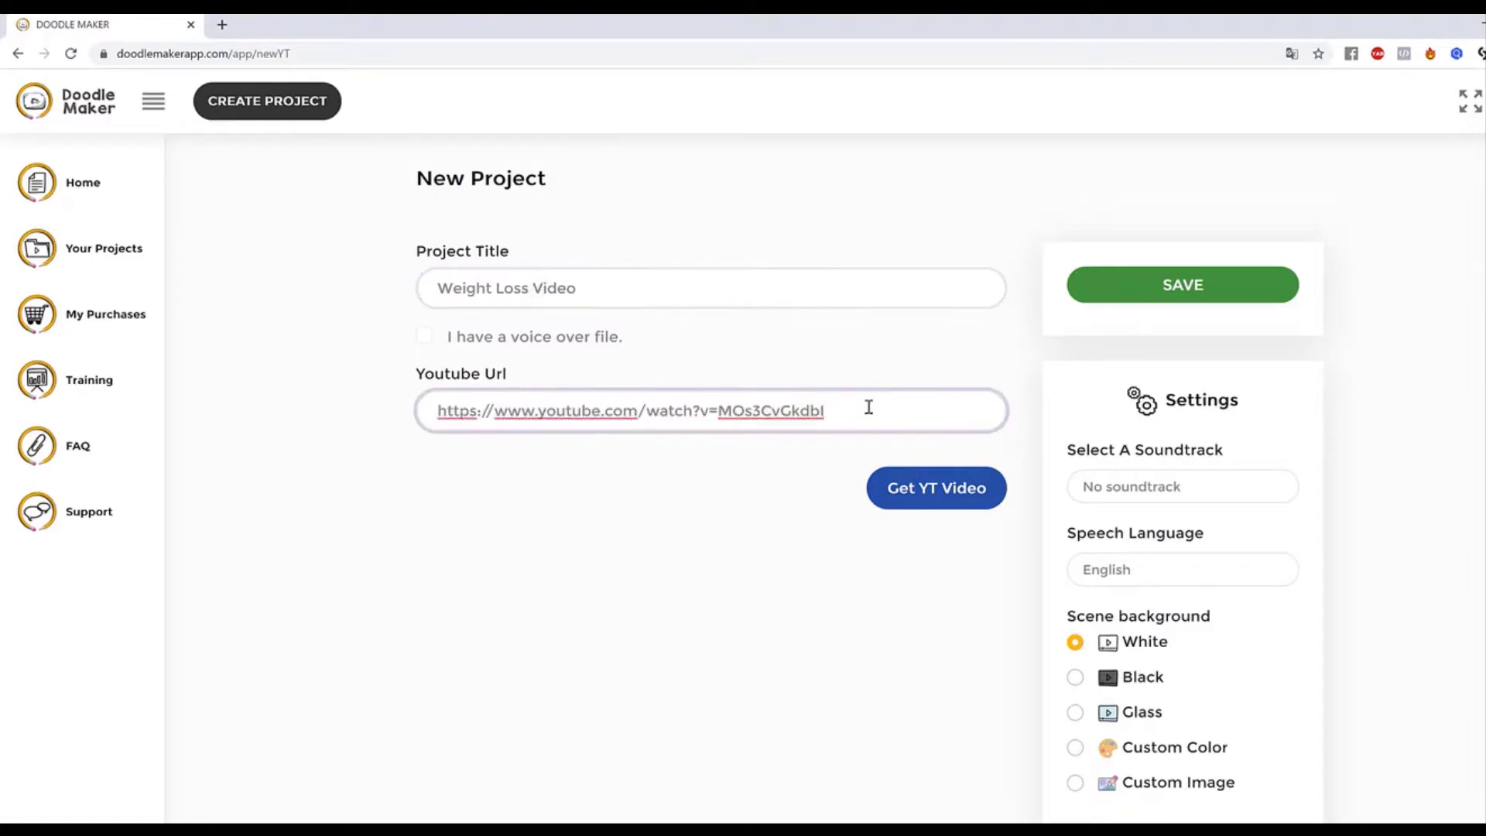
left_click(952, 499)
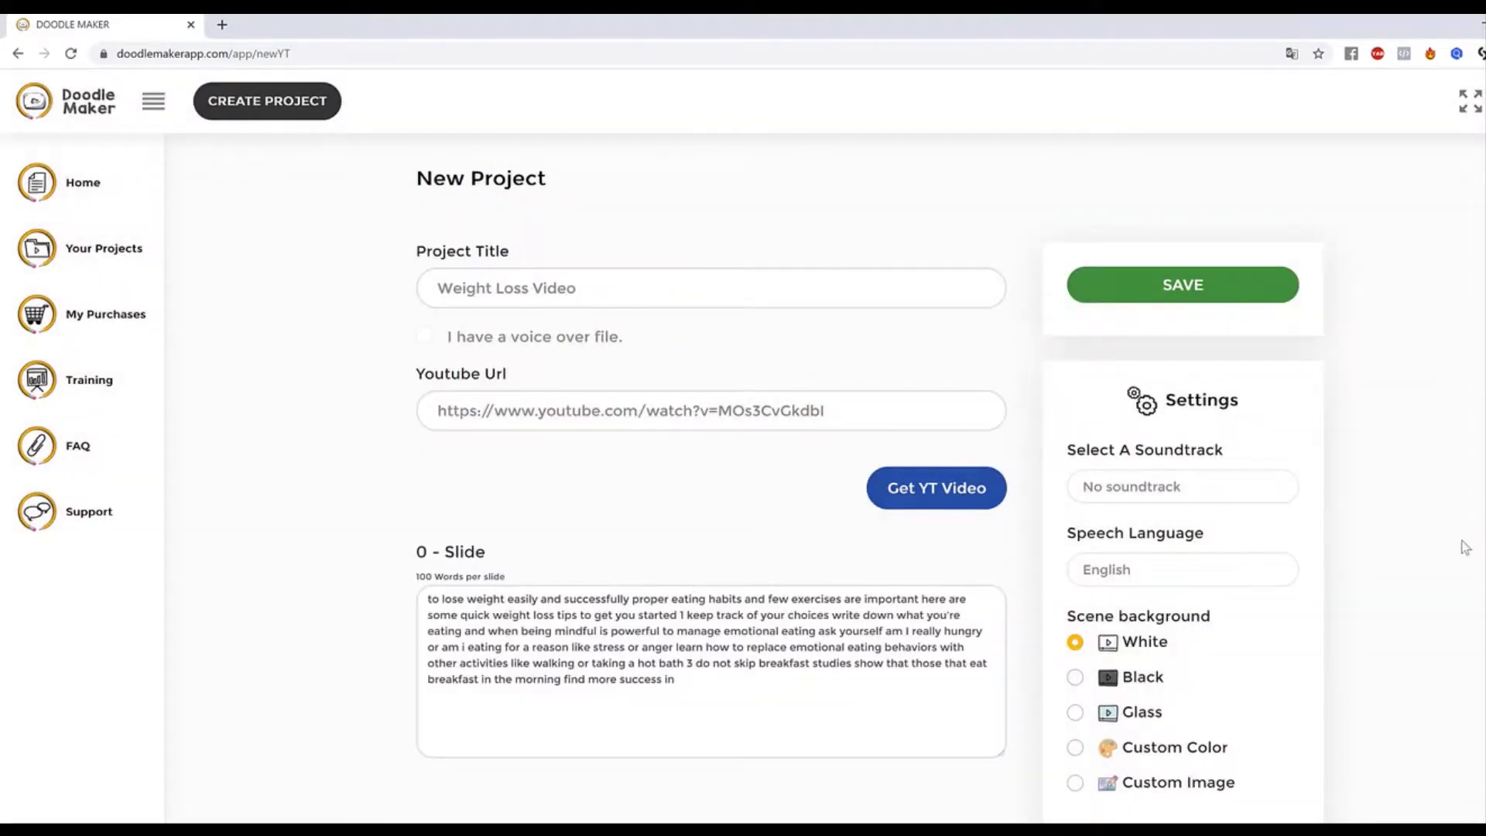
Review the transcript text generated for each slide in the form.
scroll(1459, 546, "down", 2)
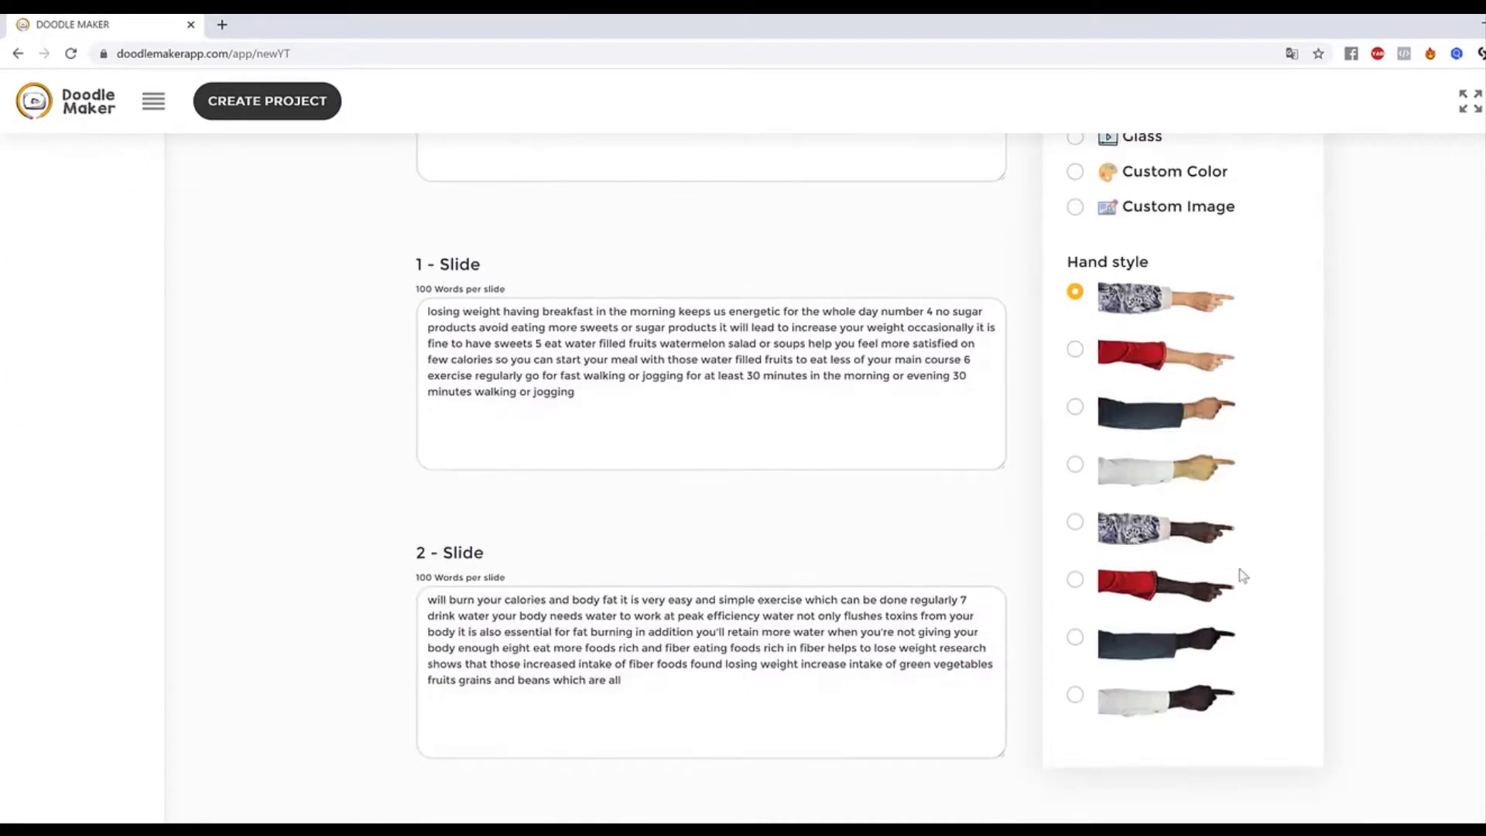
scroll(680, 508, "down", 12)
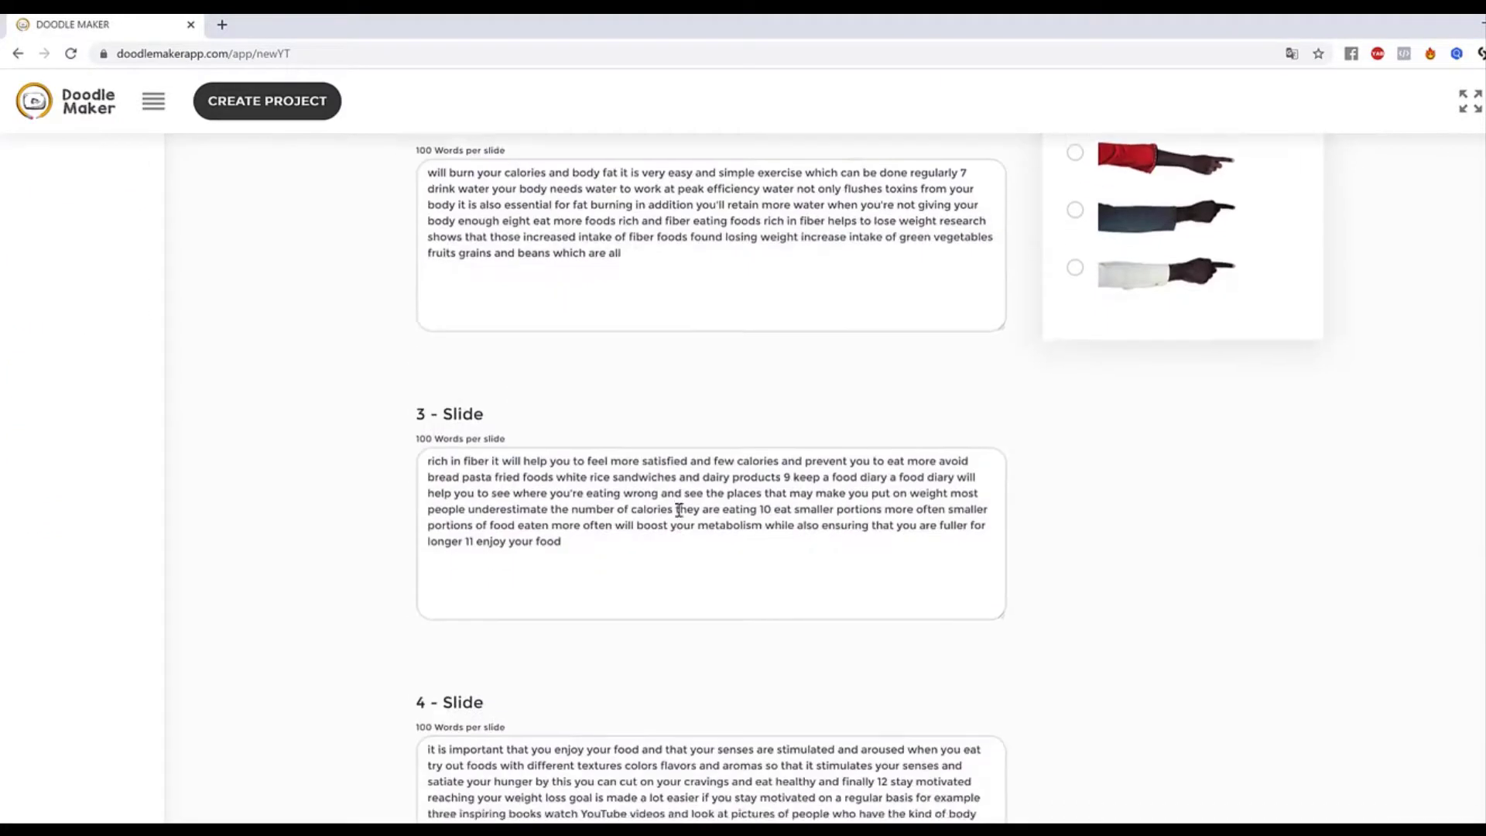
scroll(687, 508, "up", 17)
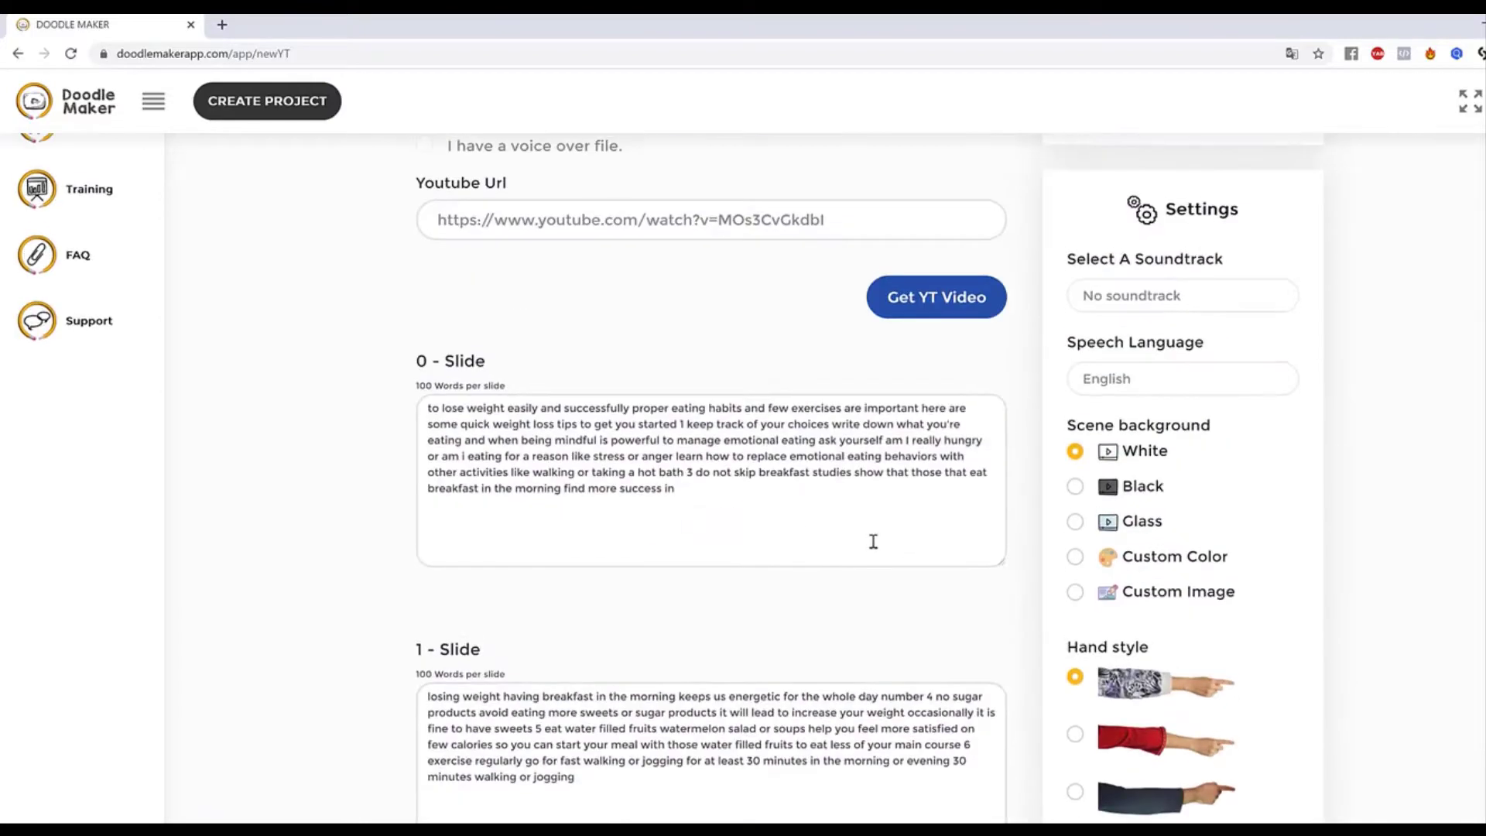
scroll(1413, 511, "up", 3)
scroll(1414, 511, "down", 4)
left_click_drag(730, 362, 705, 316)
left_click(704, 317)
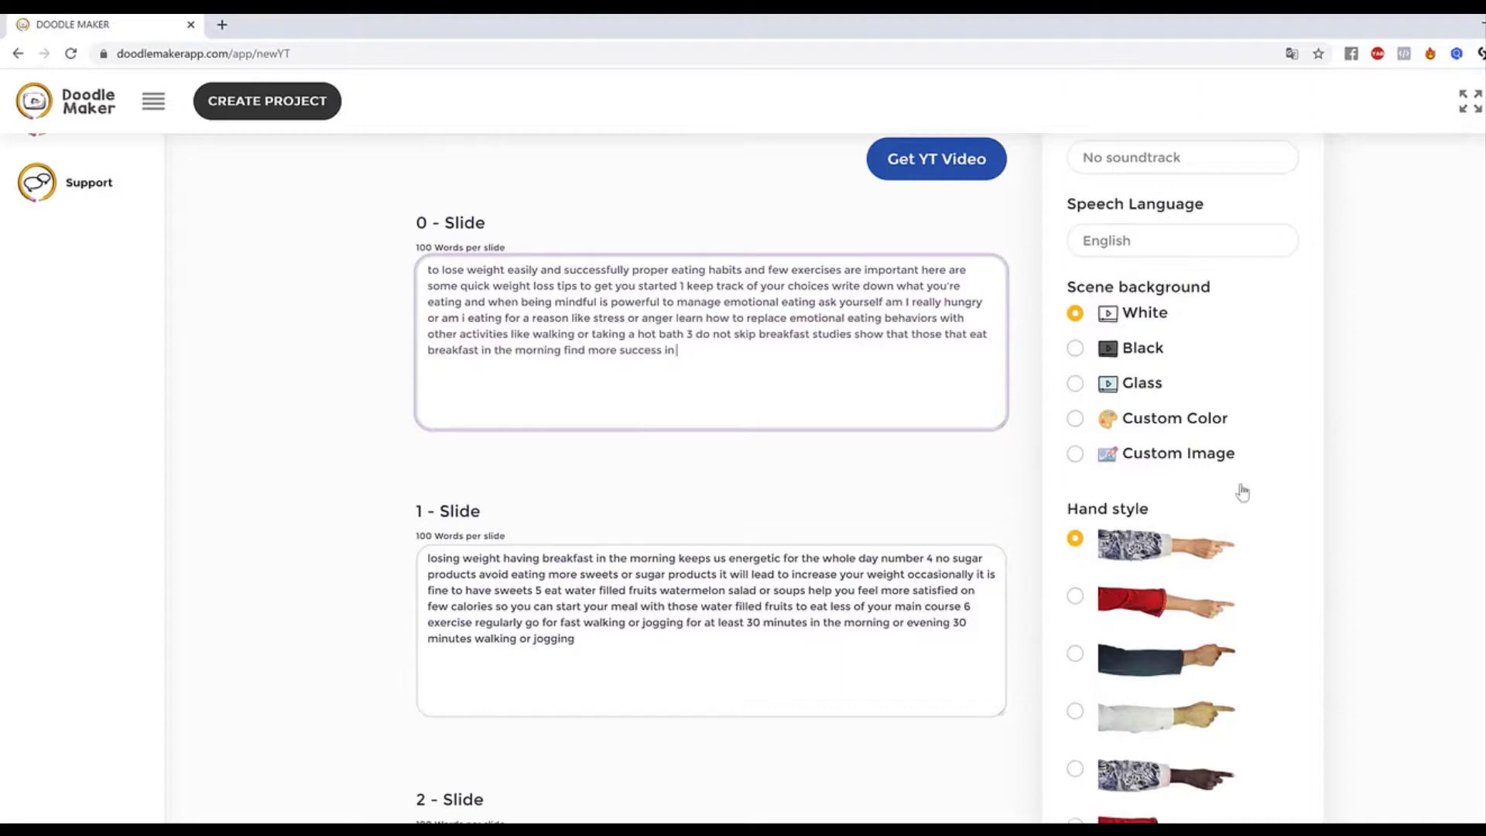
scroll(1243, 494, "up", 3)
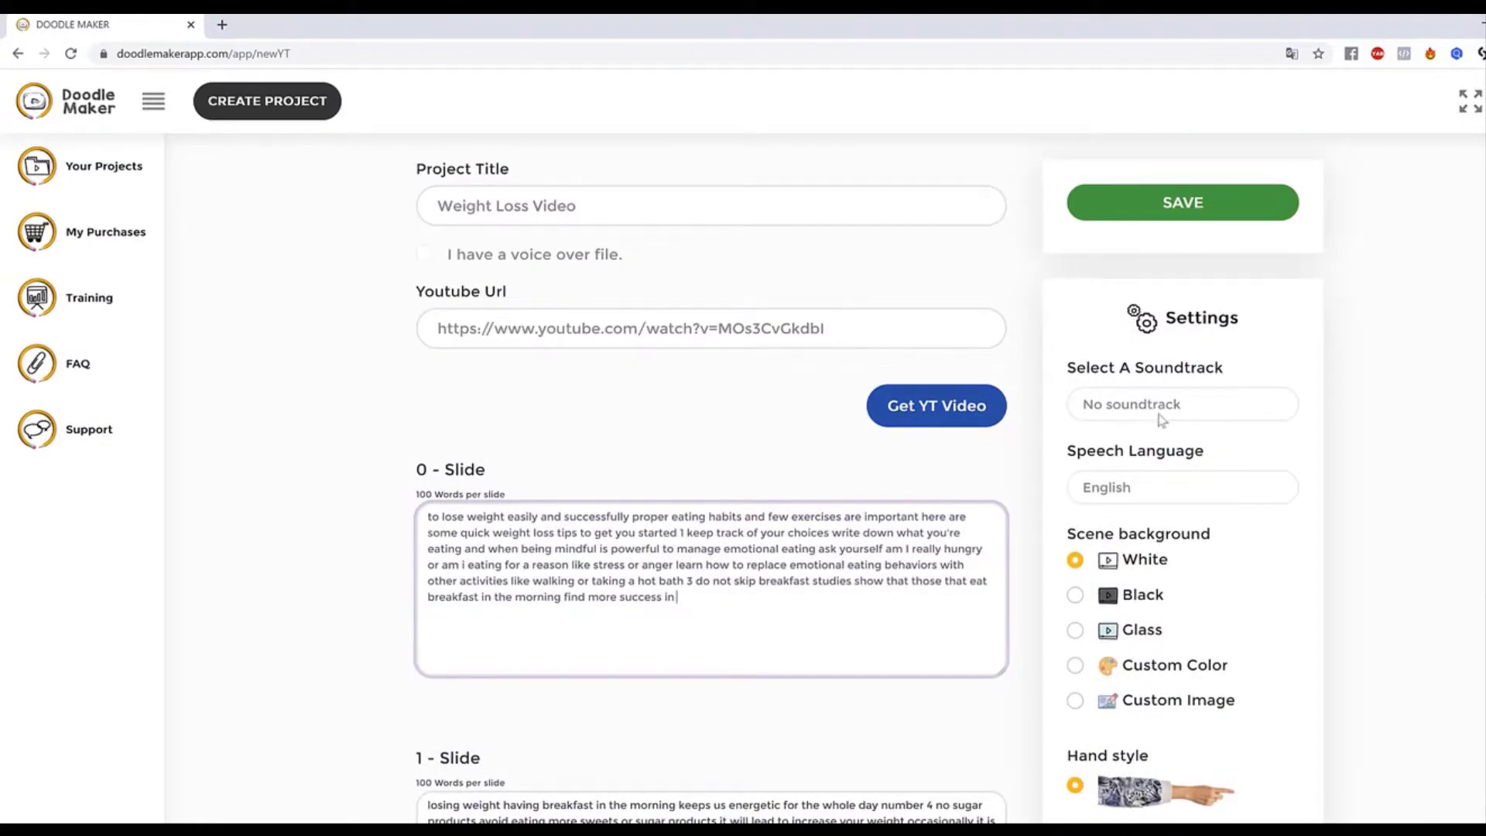
scroll(1350, 479, "up", 1)
scroll(1351, 478, "down", 6)
scroll(1350, 479, "up", 6)
Save the Weight Loss Video project setup to open the slide editor.
left_click(1224, 292)
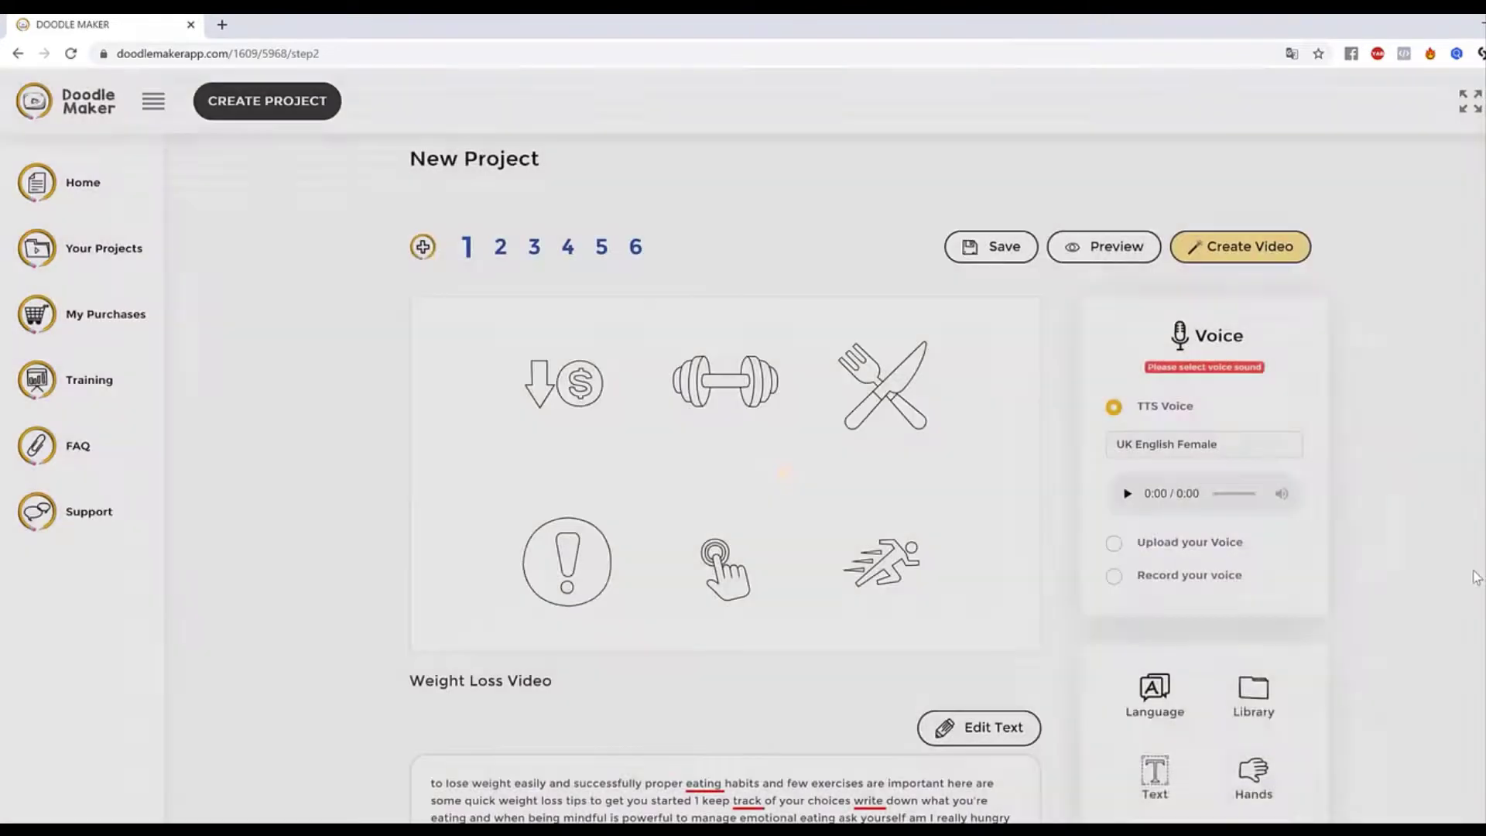
scroll(1369, 564, "down", 4)
scroll(1366, 563, "up", 4)
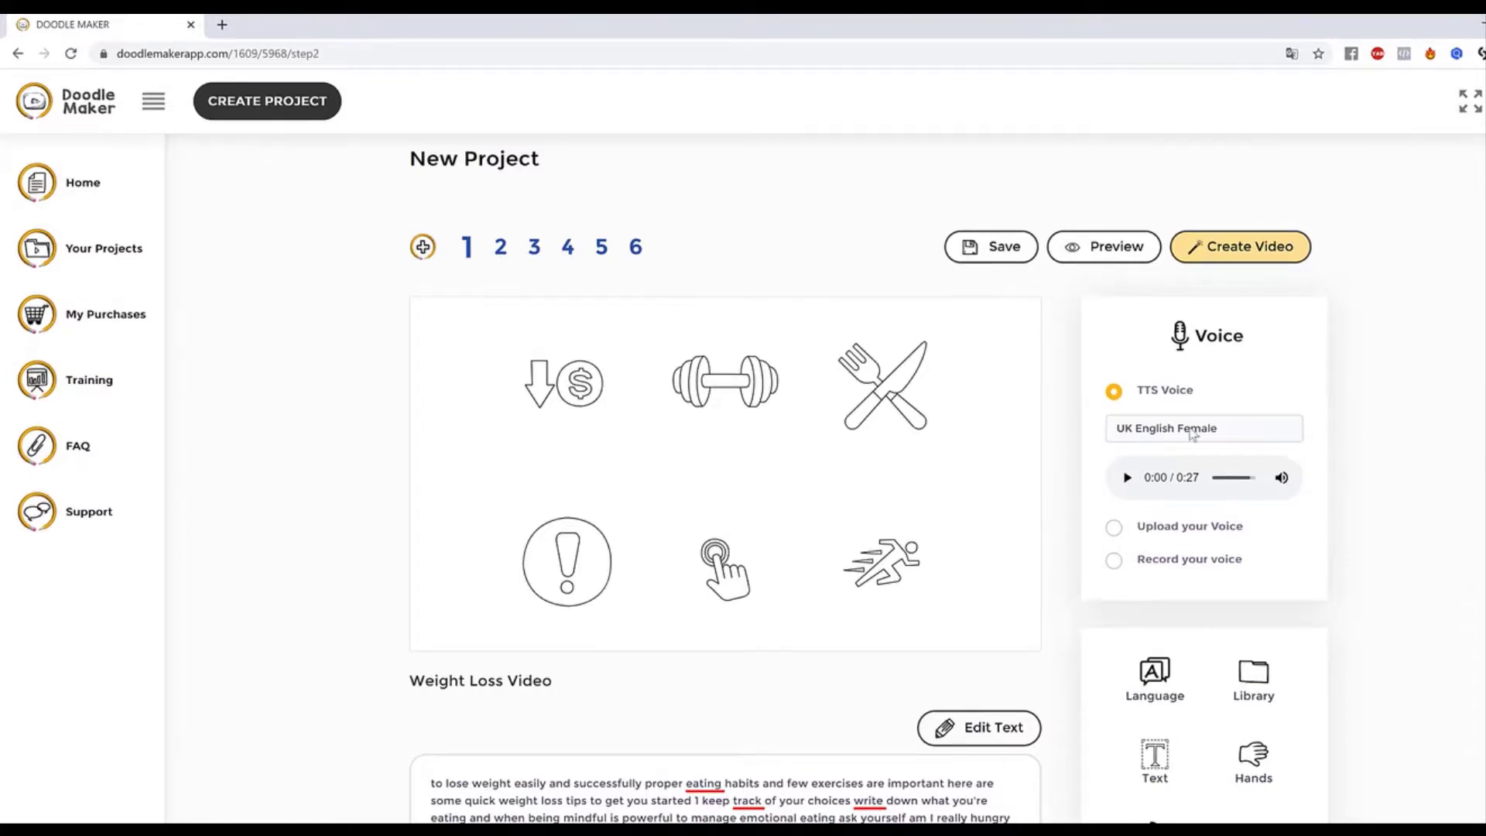
scroll(1314, 567, "down", 3)
Set the speech language to Italian and apply it.
left_click(1155, 428)
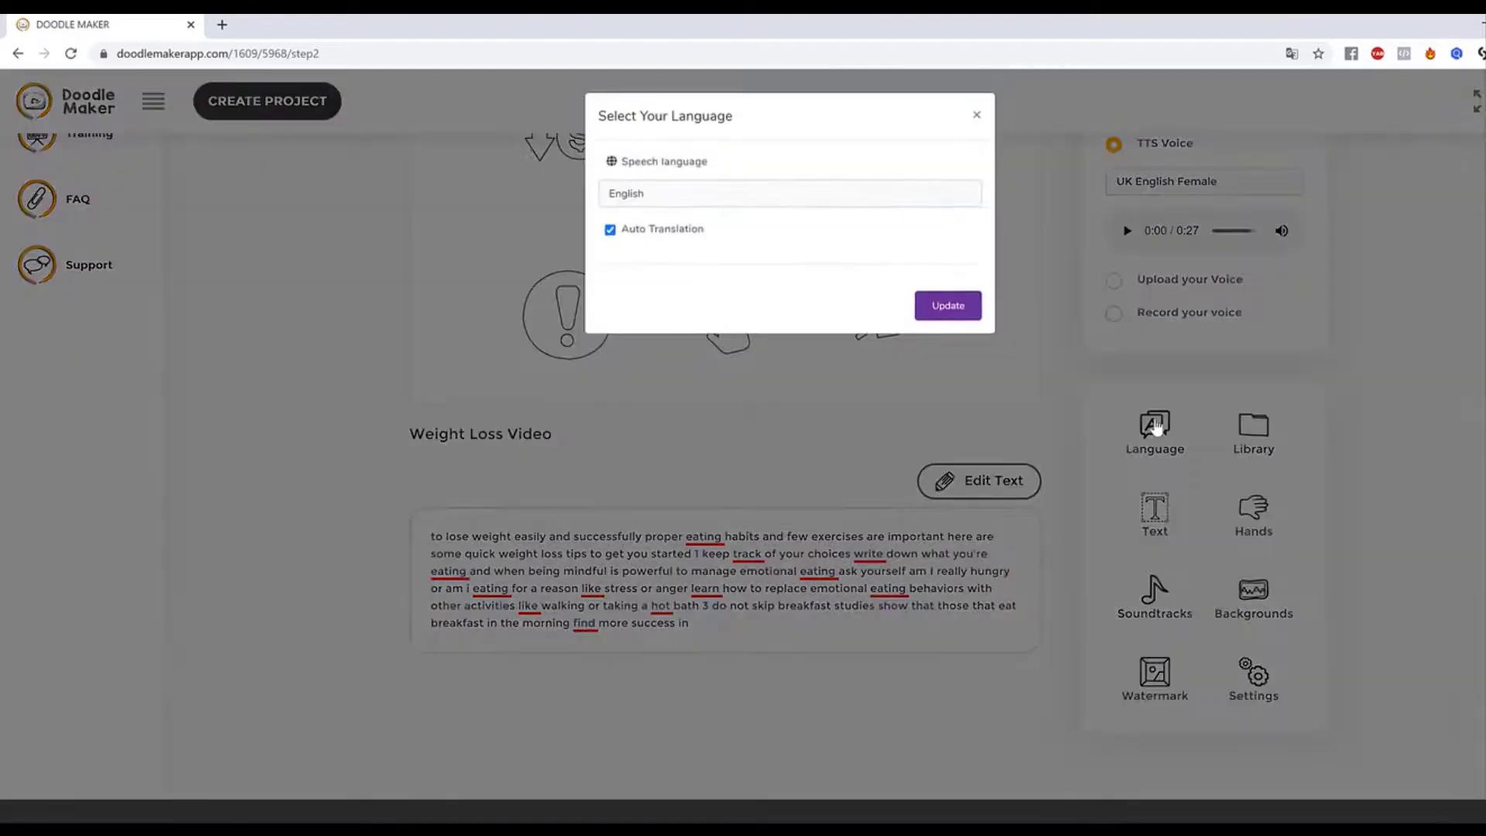
left_click(763, 206)
scroll(727, 368, "down", 3)
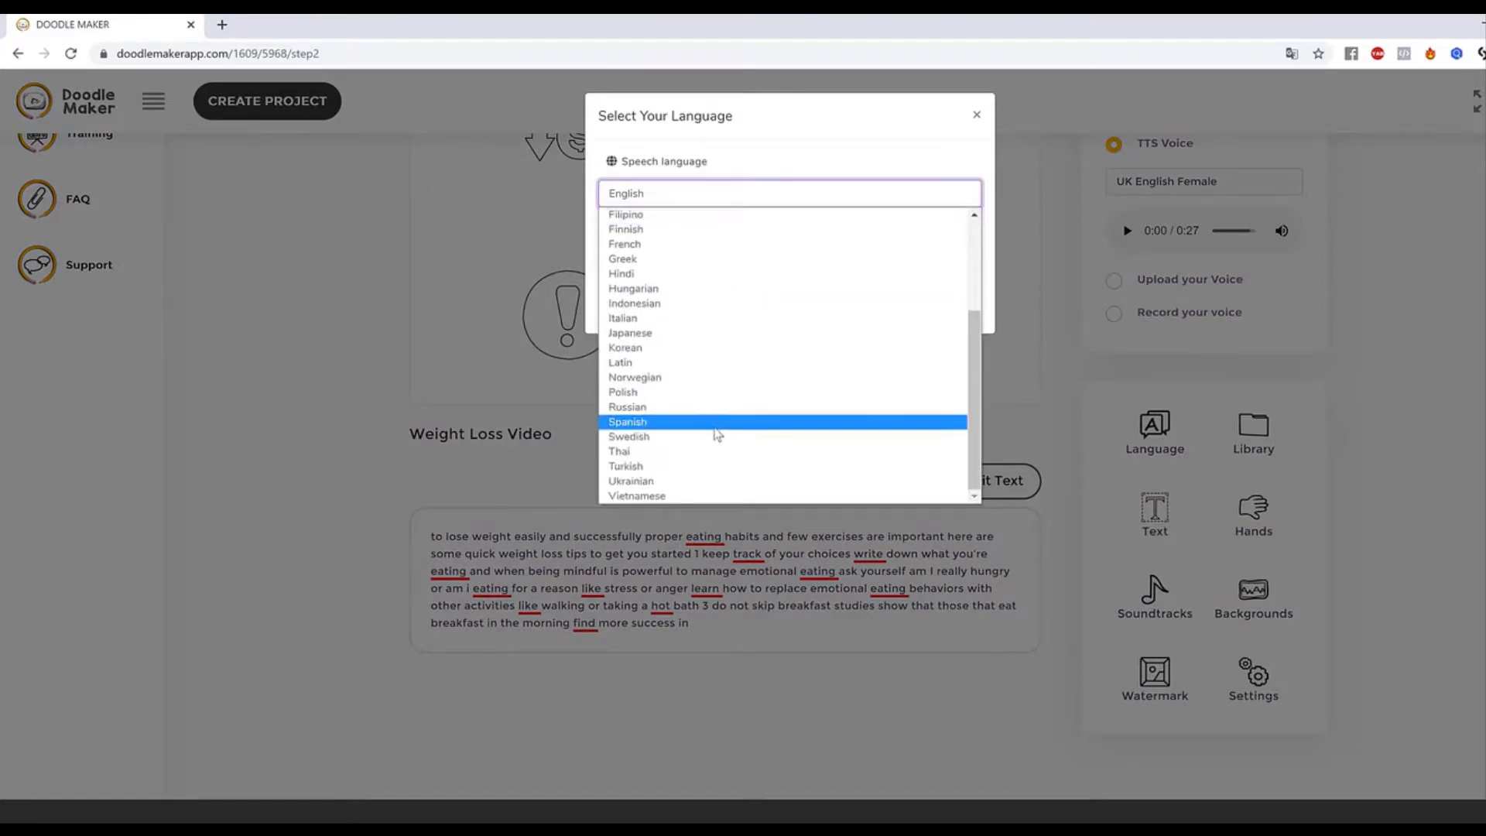
scroll(713, 437, "up", 3)
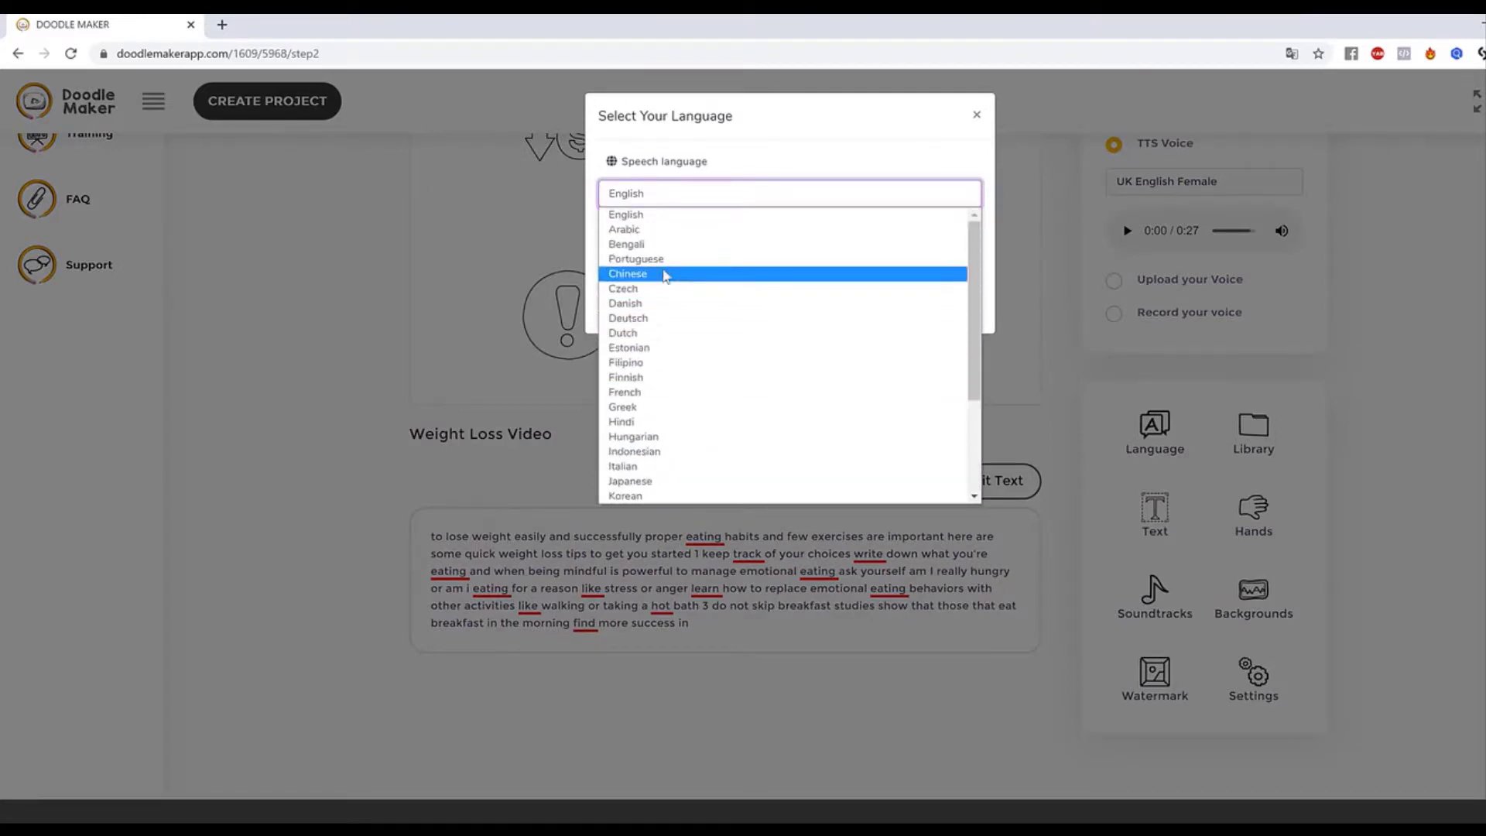
scroll(676, 271, "down", 3)
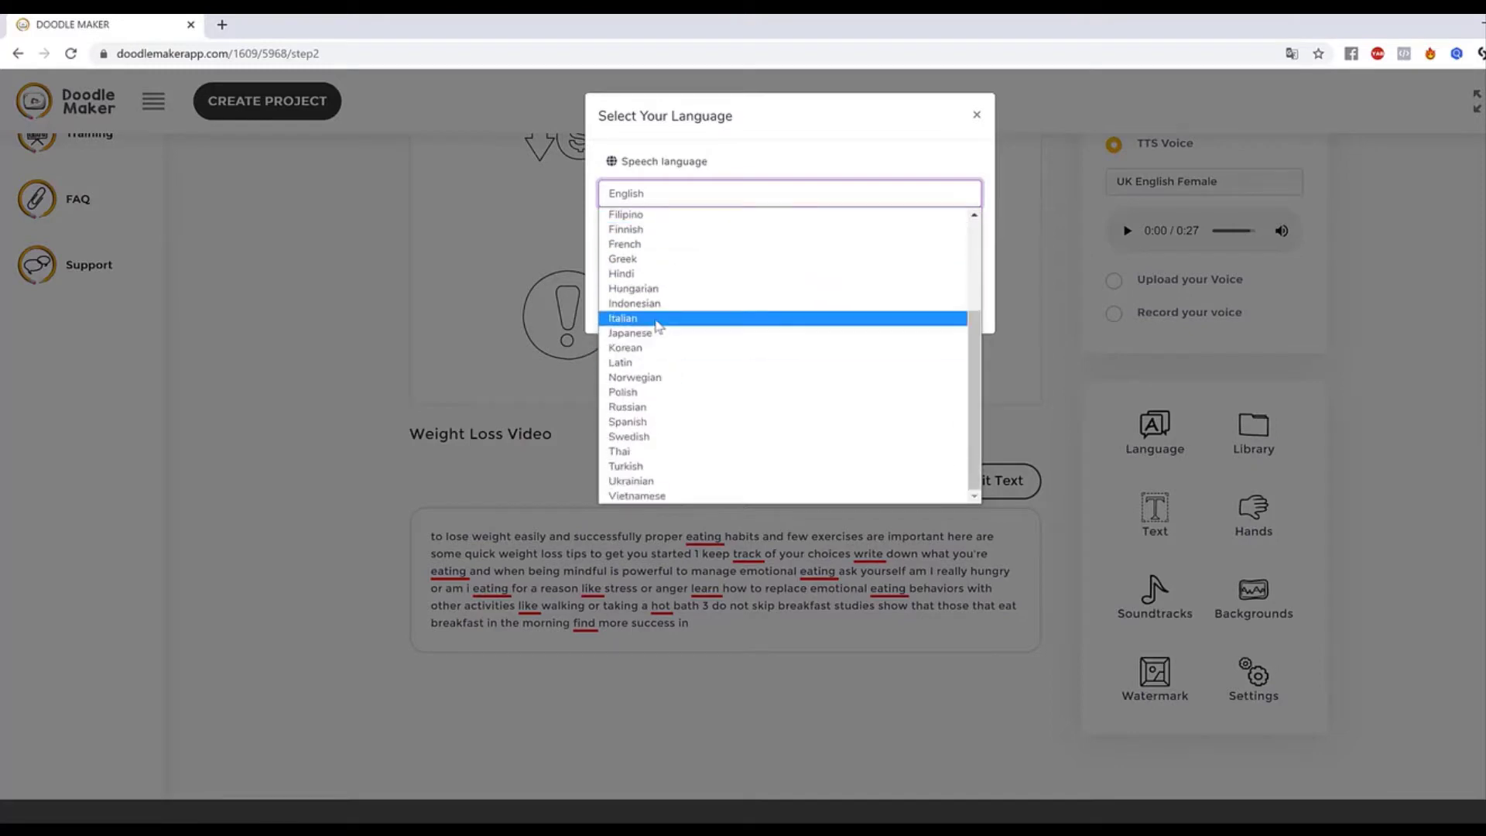
left_click(657, 321)
left_click(930, 308)
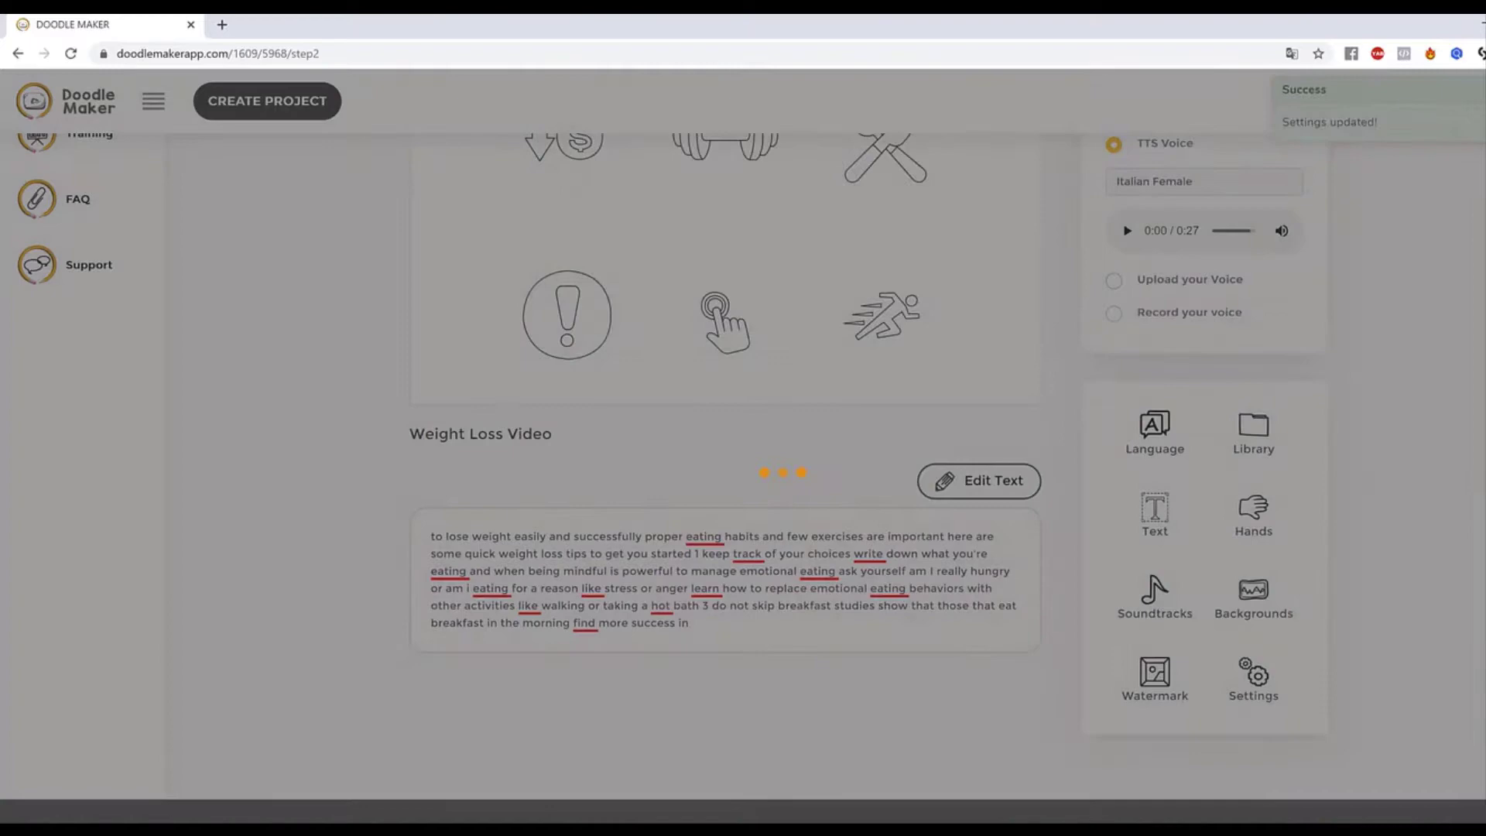
scroll(1028, 624, "down", 2)
scroll(774, 681, "down", 1)
scroll(826, 590, "up", 5)
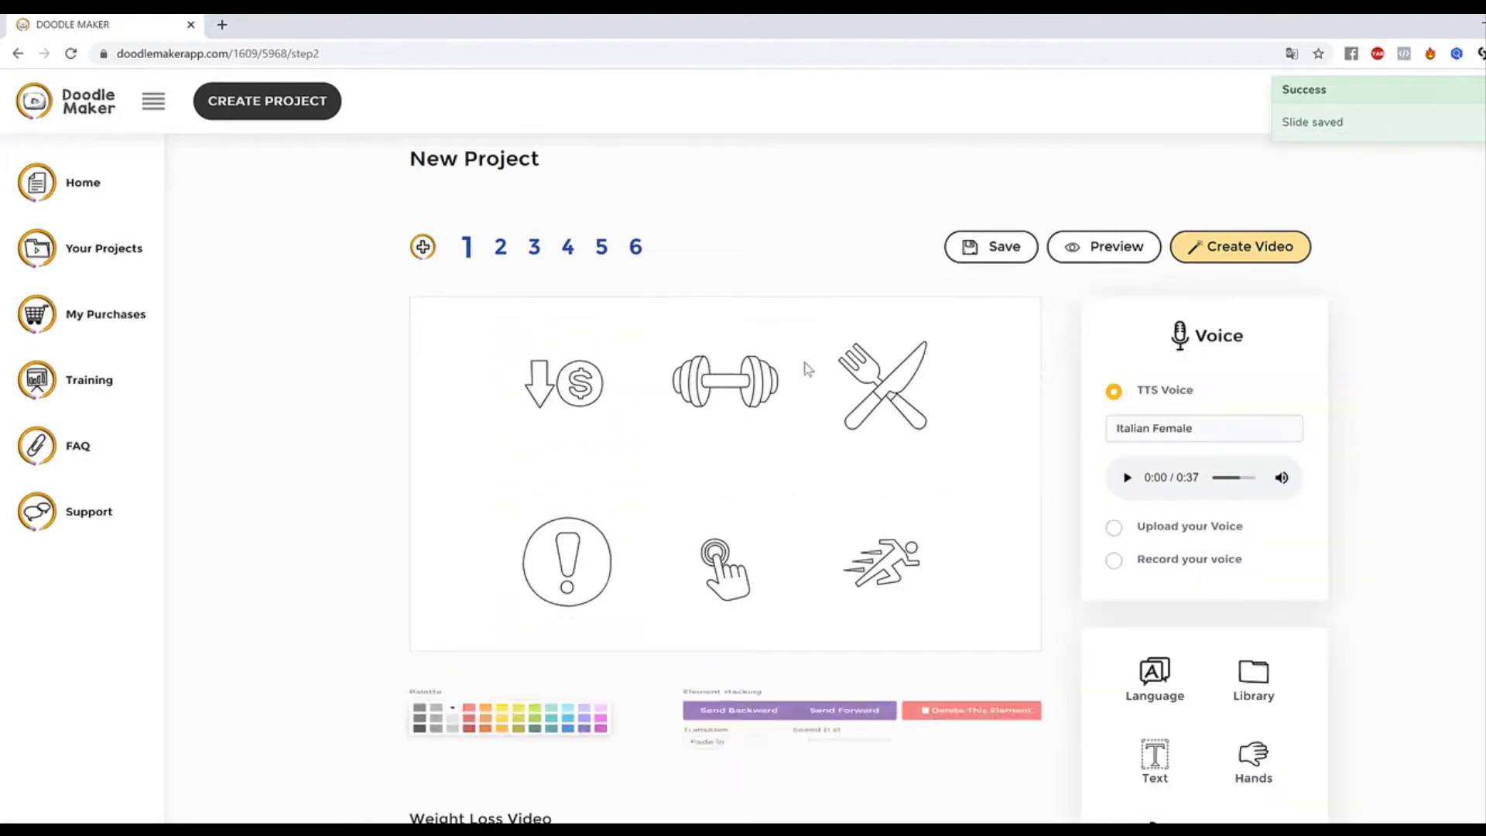
Choose Italian - Alessia (Female) as the narration voice.
left_click(1152, 432)
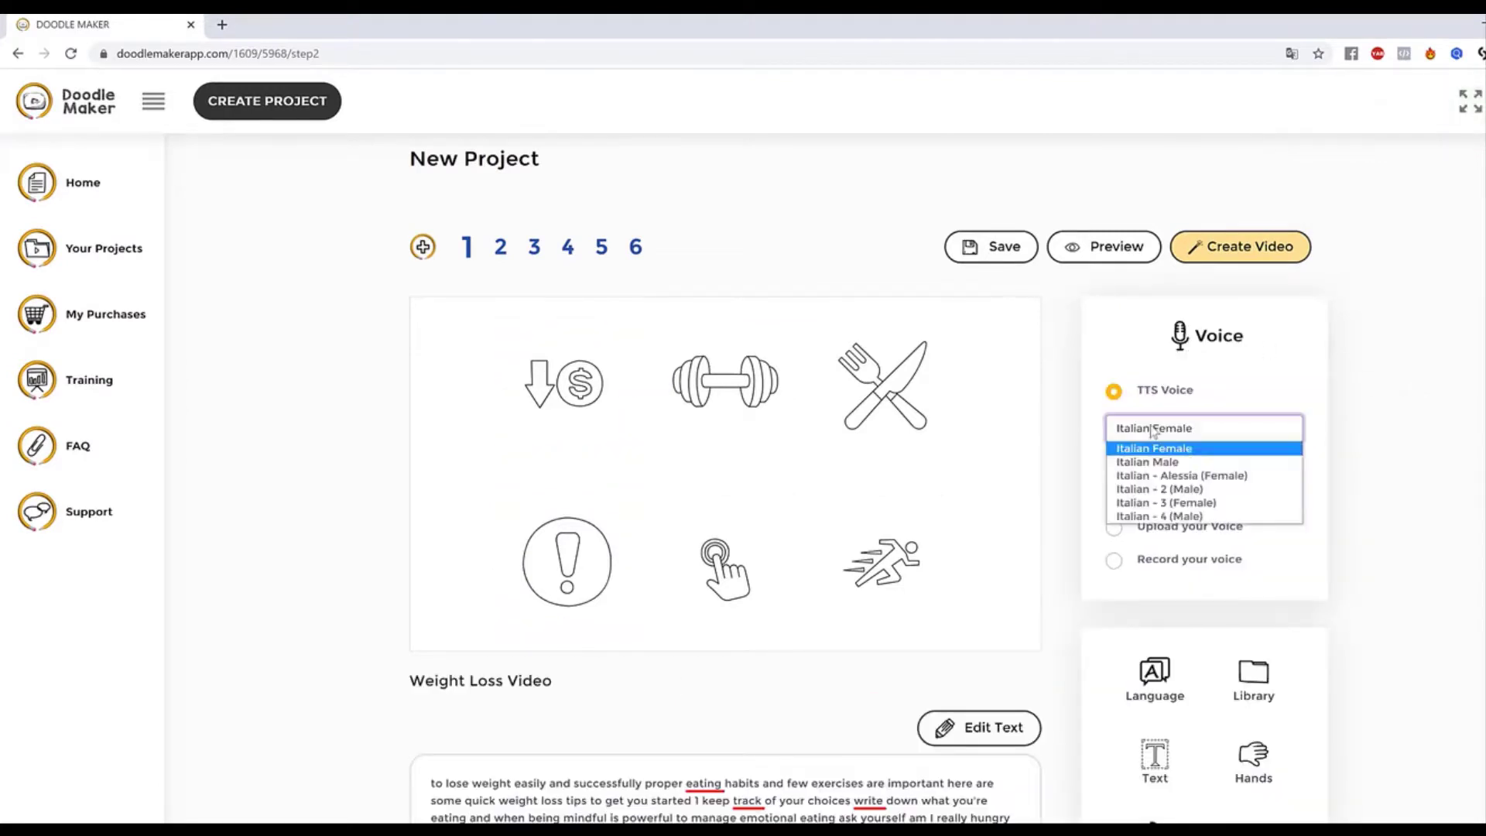
left_click(1216, 476)
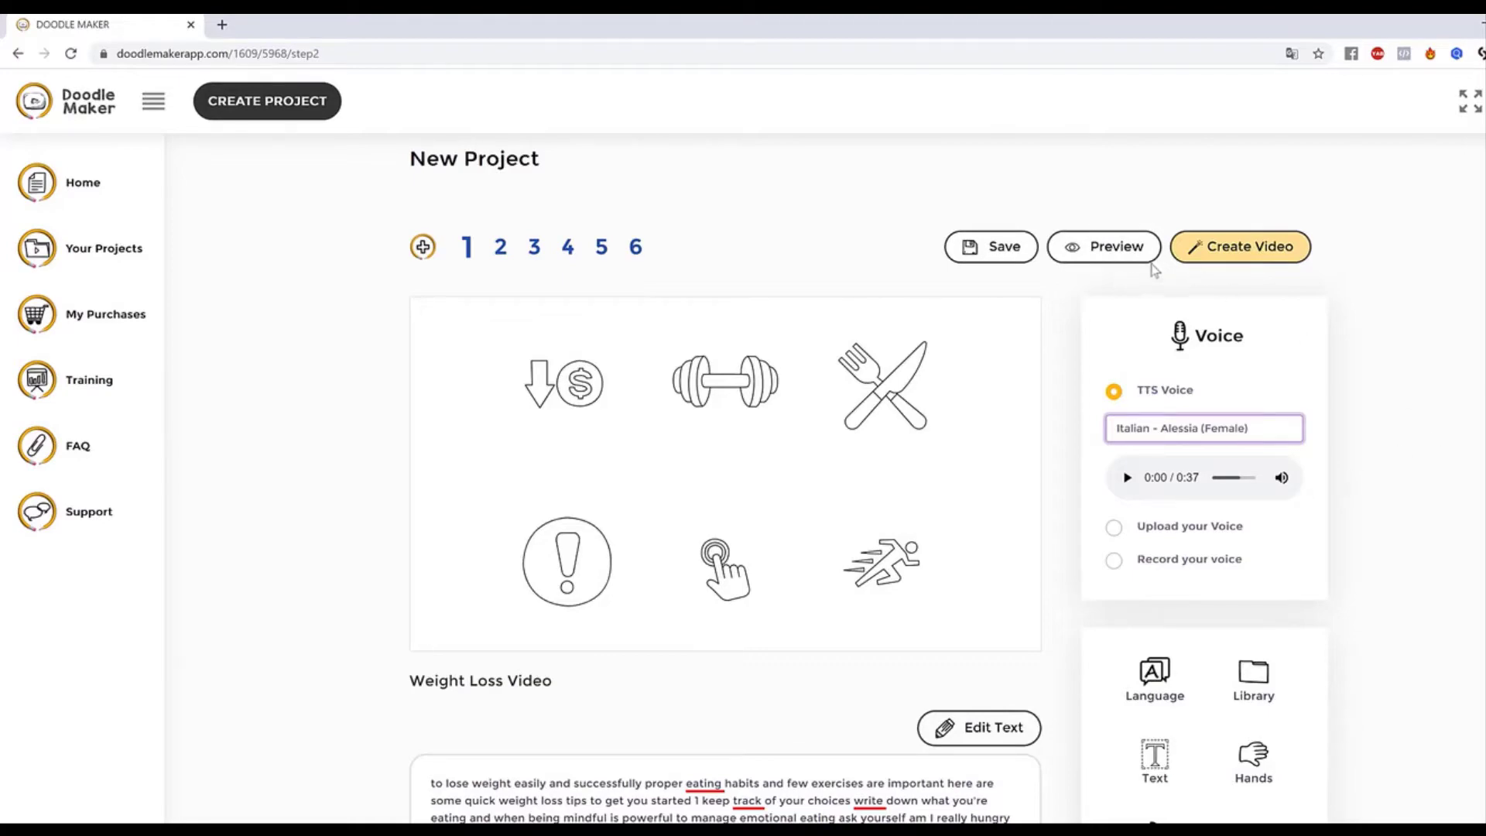
scroll(950, 391, "down", 5)
On slide 1, colour the dollar icon red and the hand icon dark green.
scroll(950, 390, "up", 4)
left_click(569, 329)
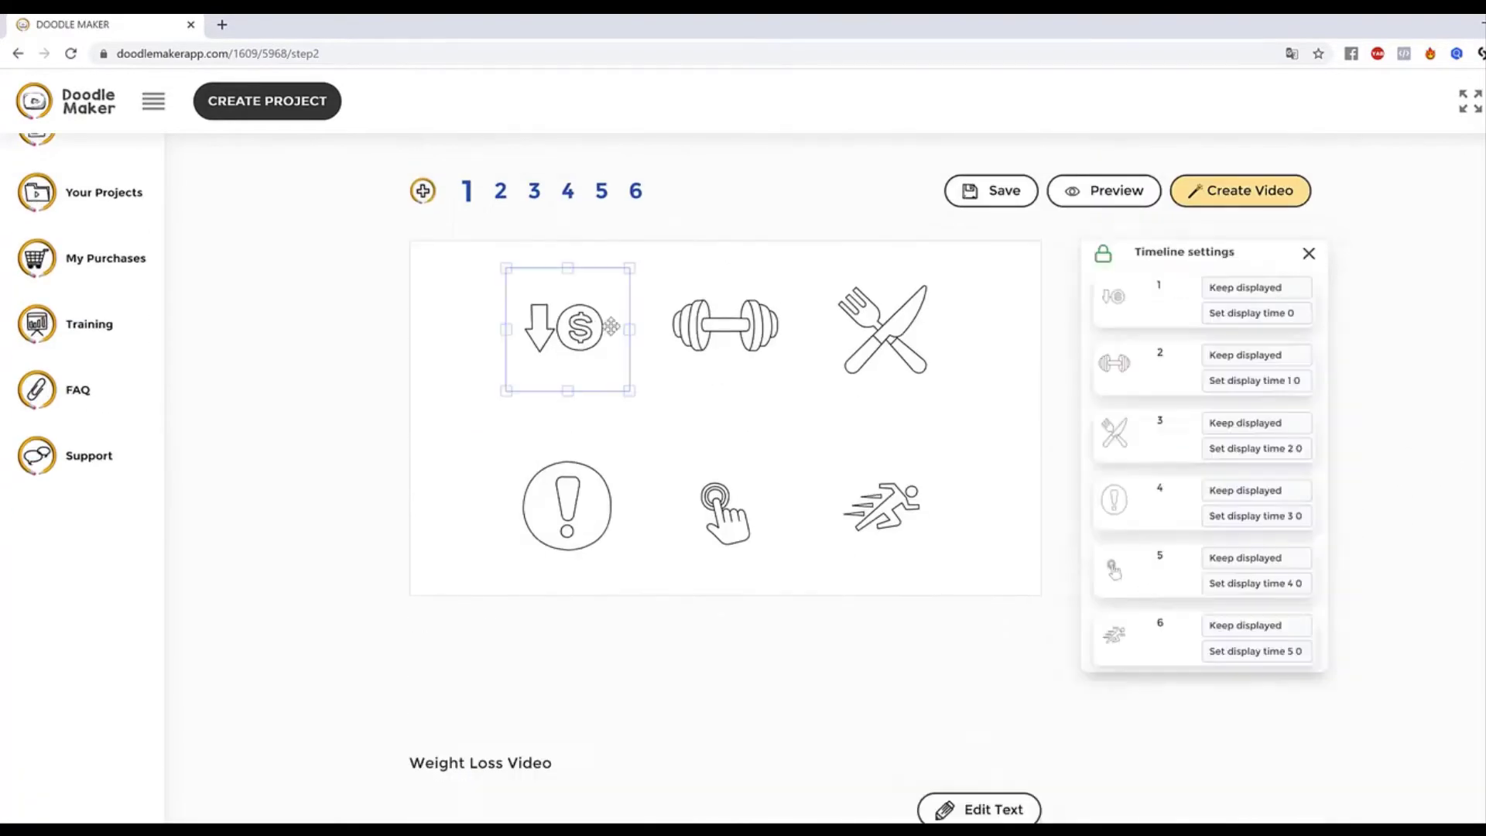
left_click(469, 645)
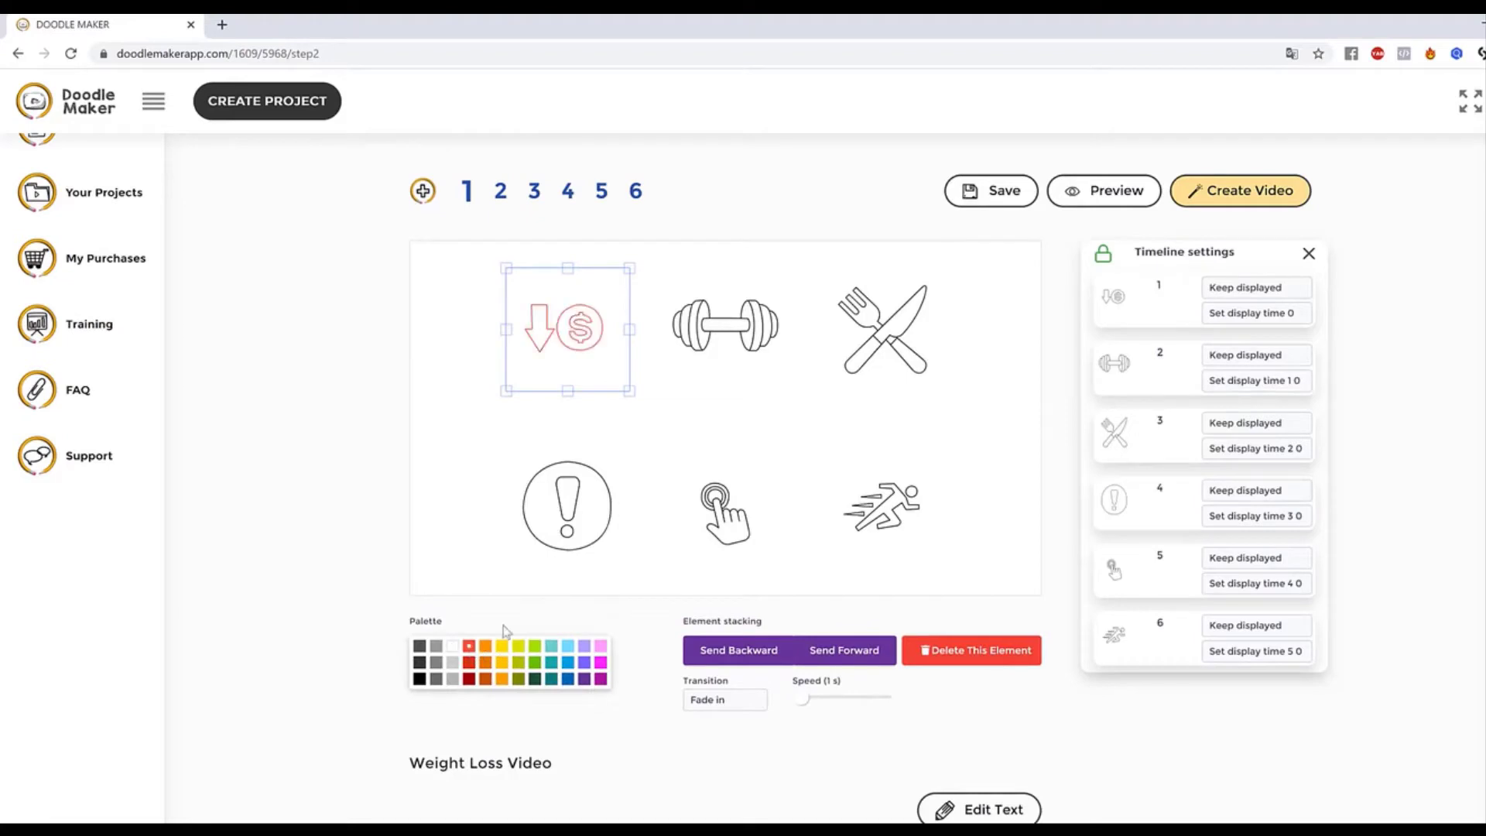
left_click(735, 362)
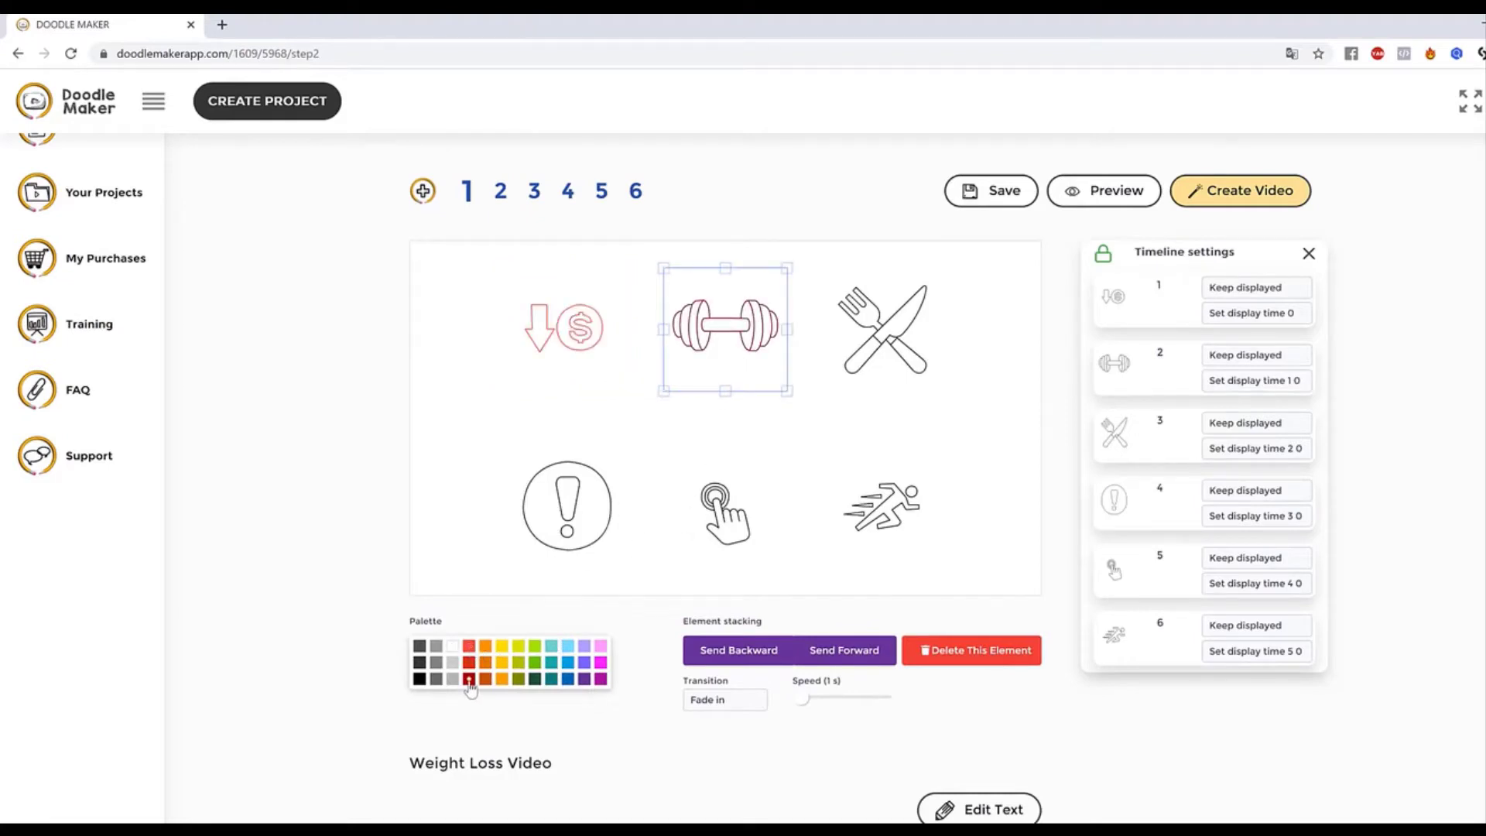
left_click(731, 531)
left_click(534, 679)
left_click(903, 504)
left_click(598, 543)
Go to slide 5 and nudge its paint palette icon slightly down-left.
left_click(500, 193)
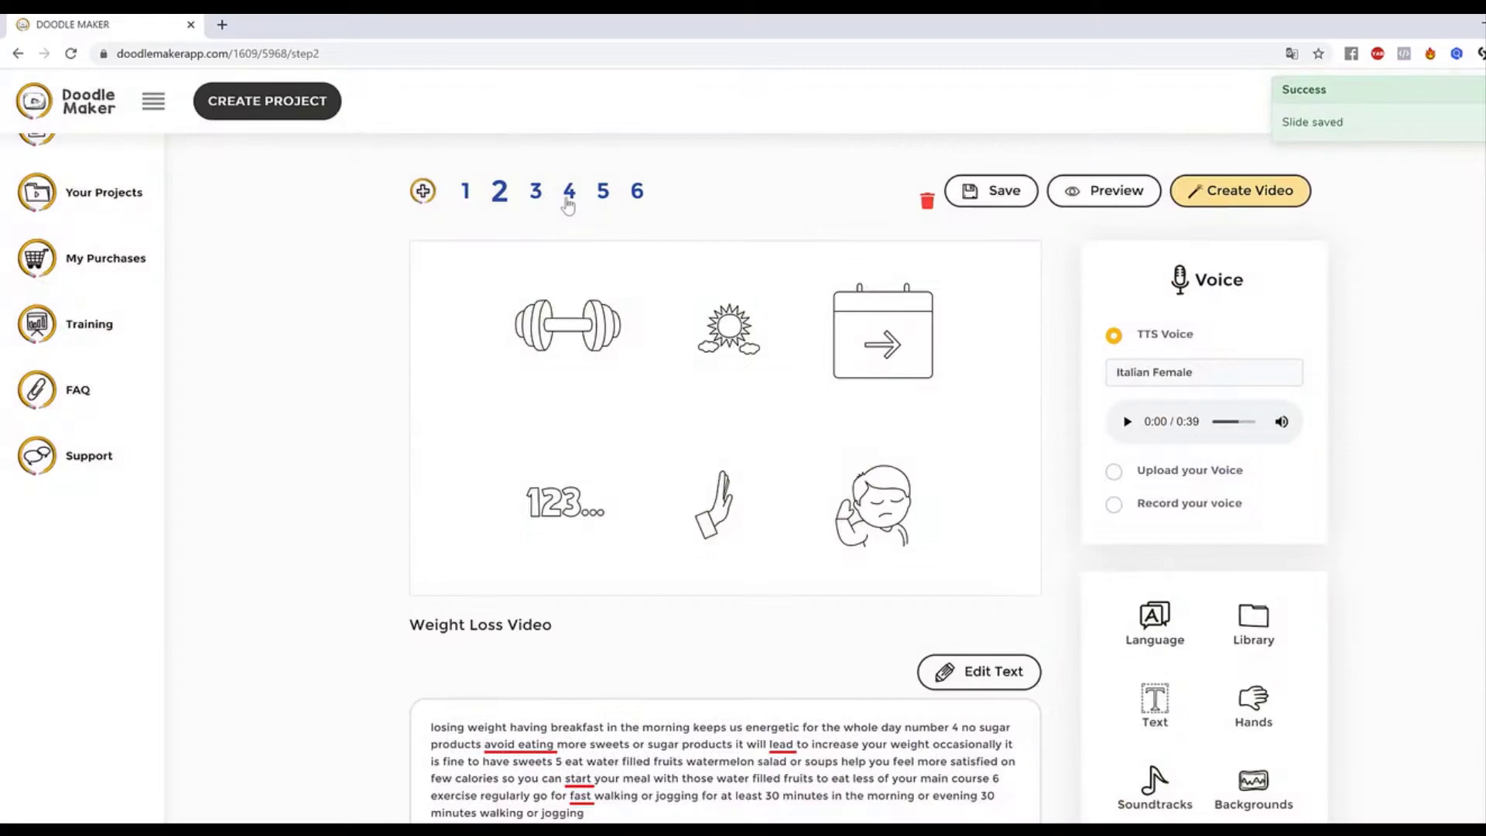
left_click(605, 194)
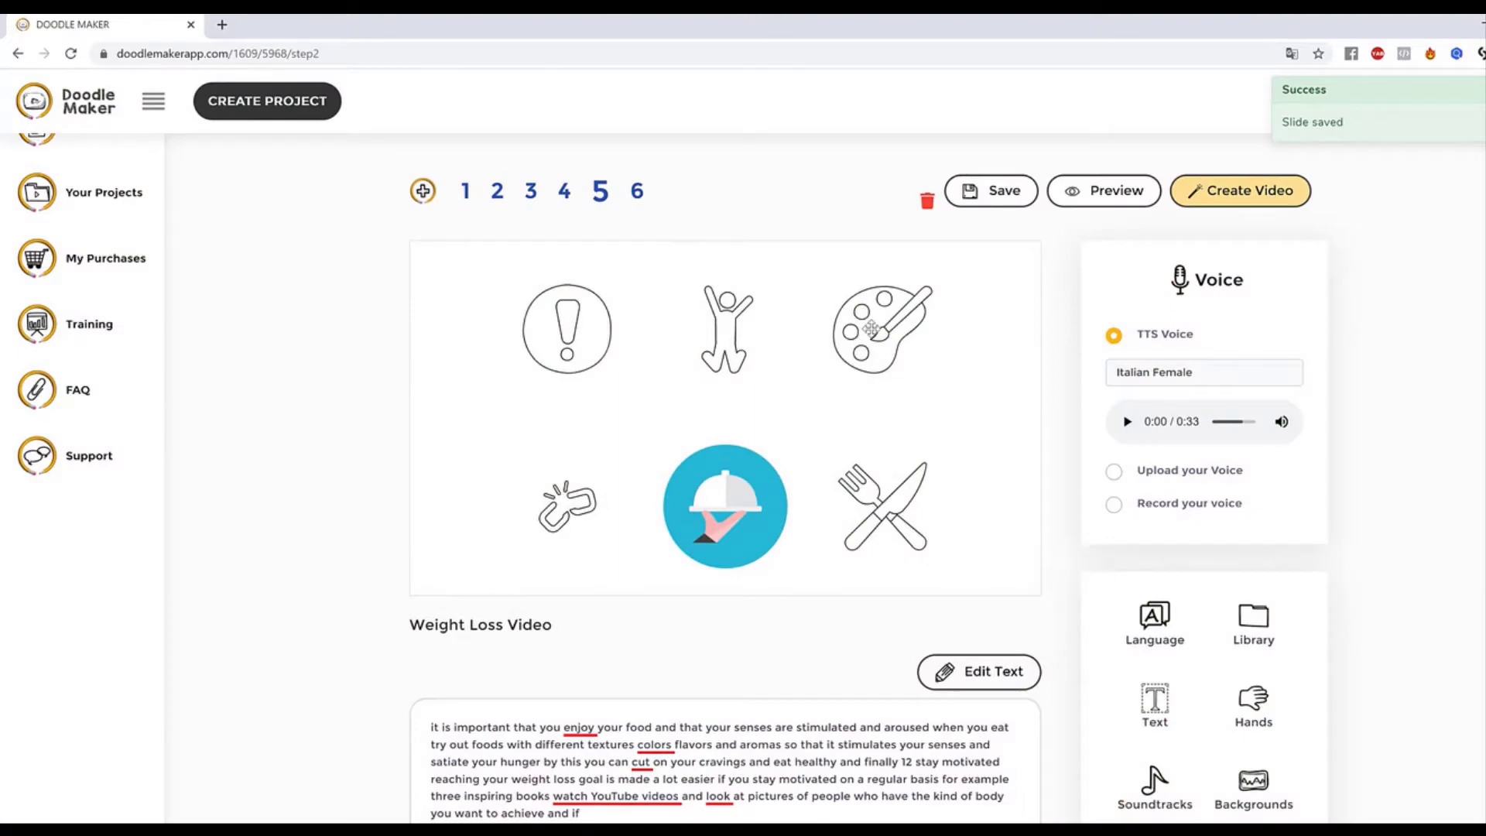
left_click(871, 329)
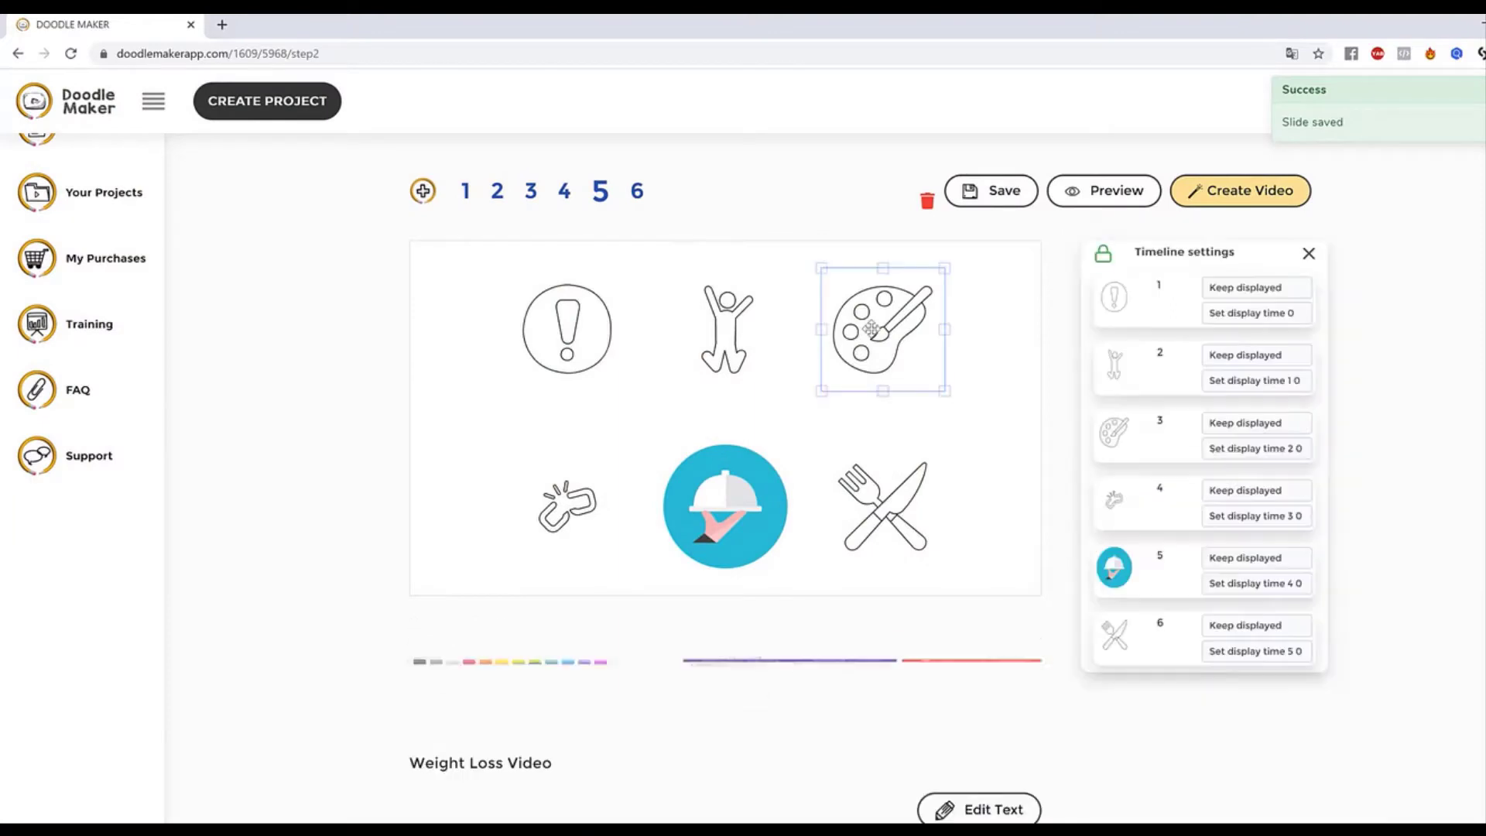
left_click_drag(871, 329, 868, 333)
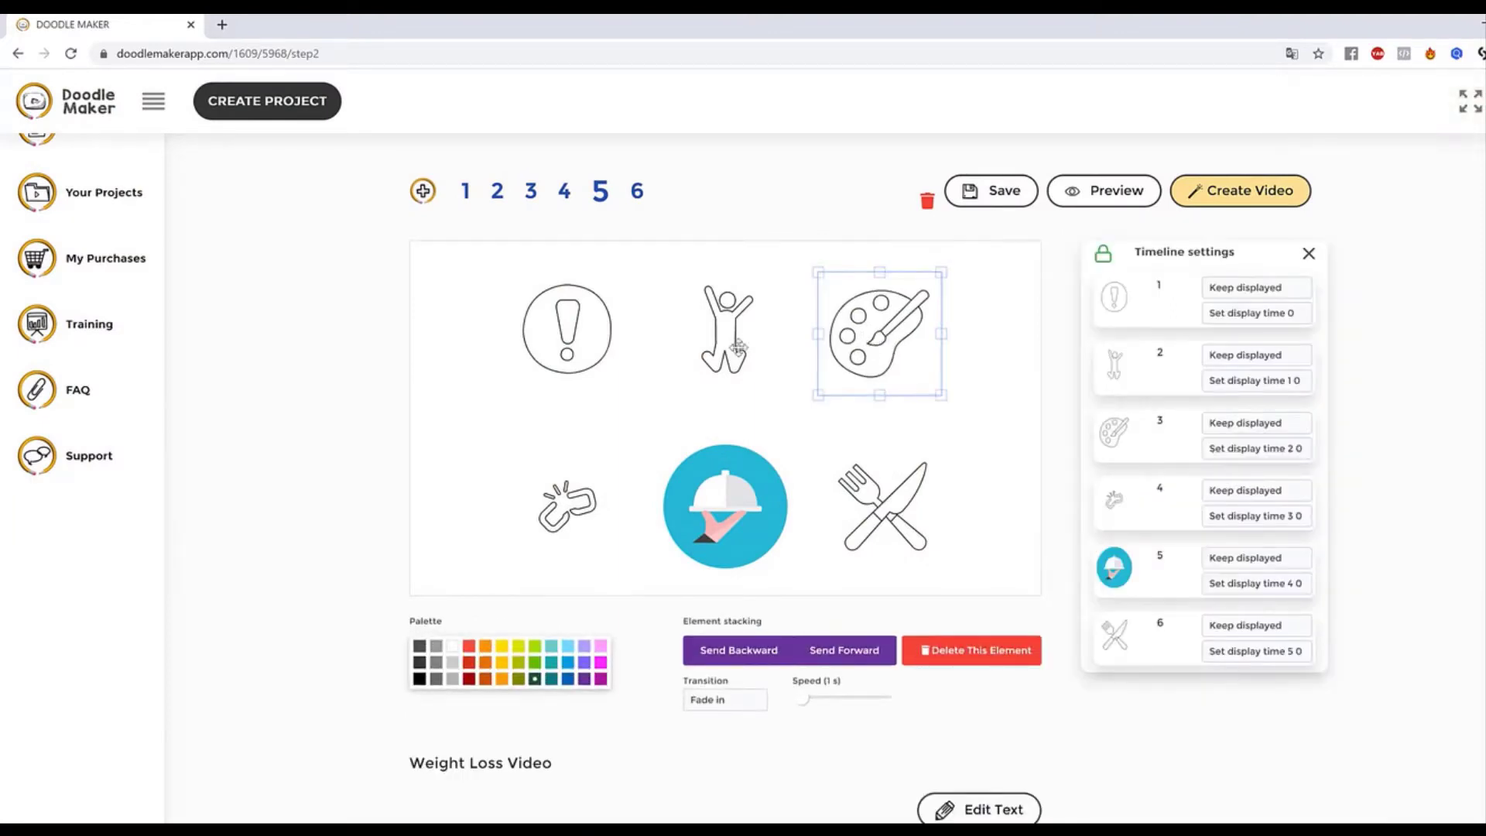
scroll(820, 455, "down", 4)
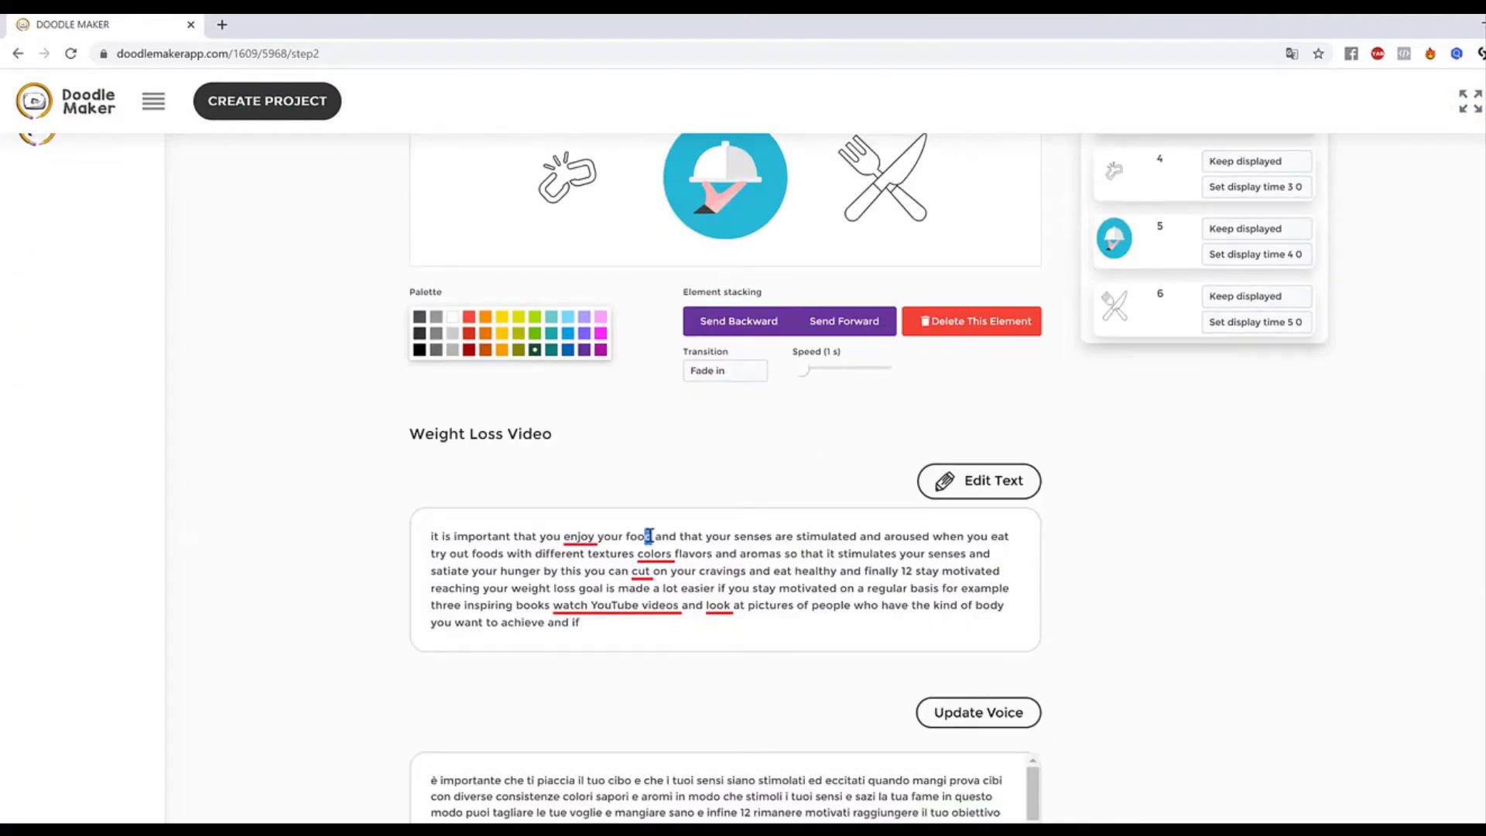
scroll(925, 539, "up", 5)
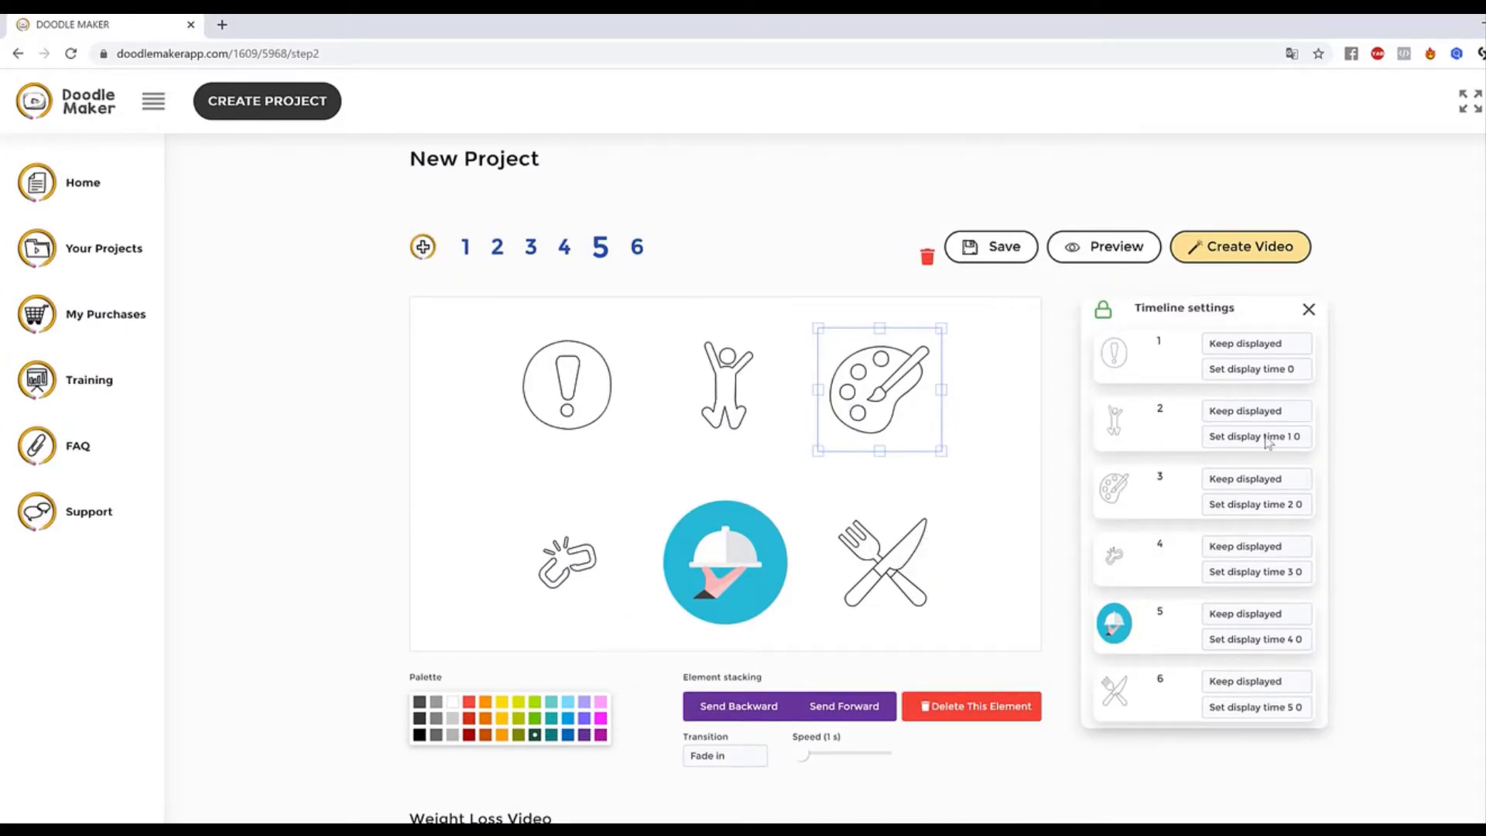
left_click(1016, 426)
scroll(1375, 573, "down", 4)
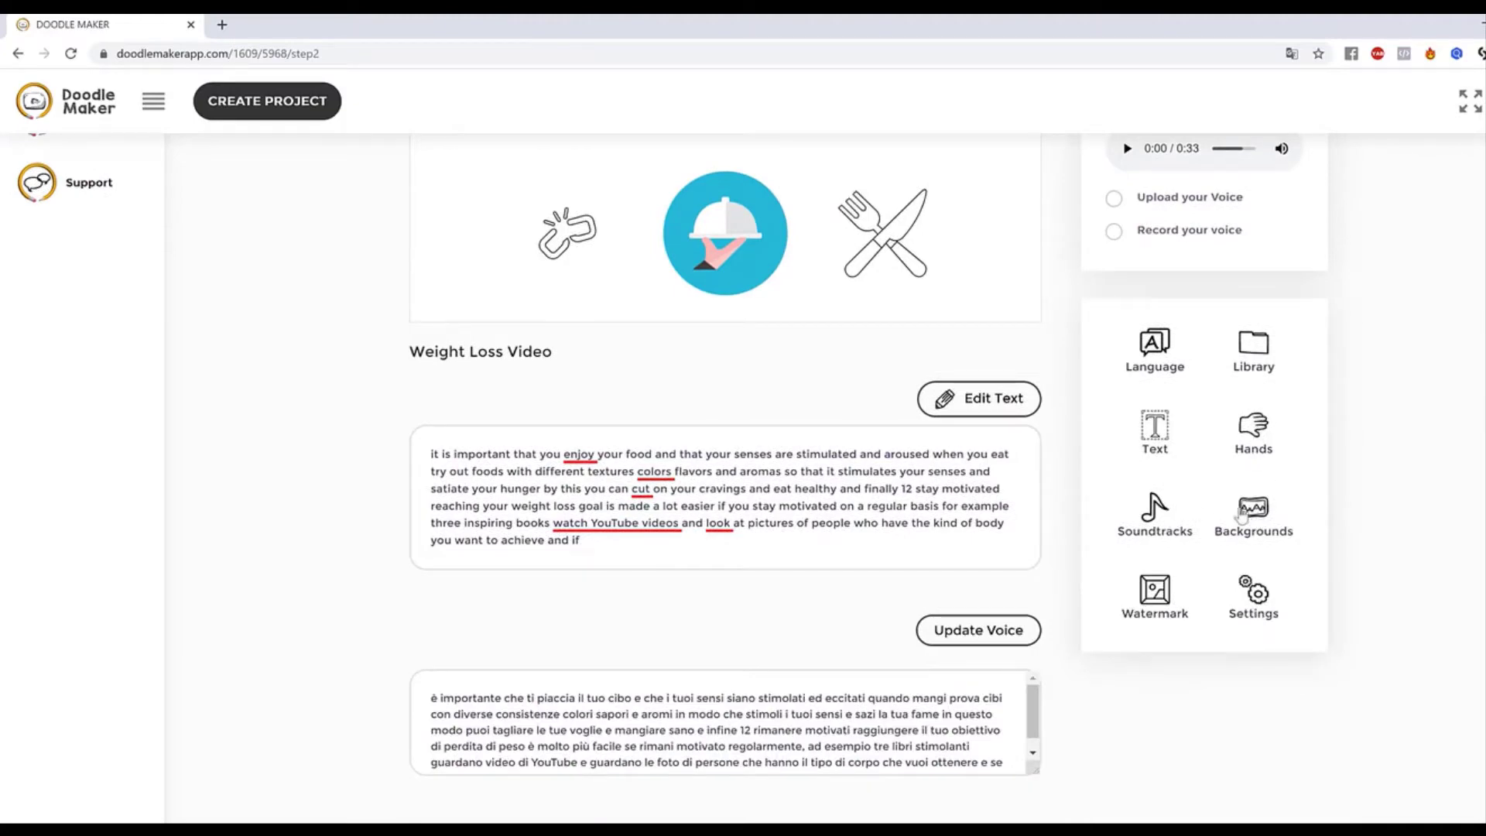
Search the JumpStory image library for 'Happy'.
left_click(1260, 344)
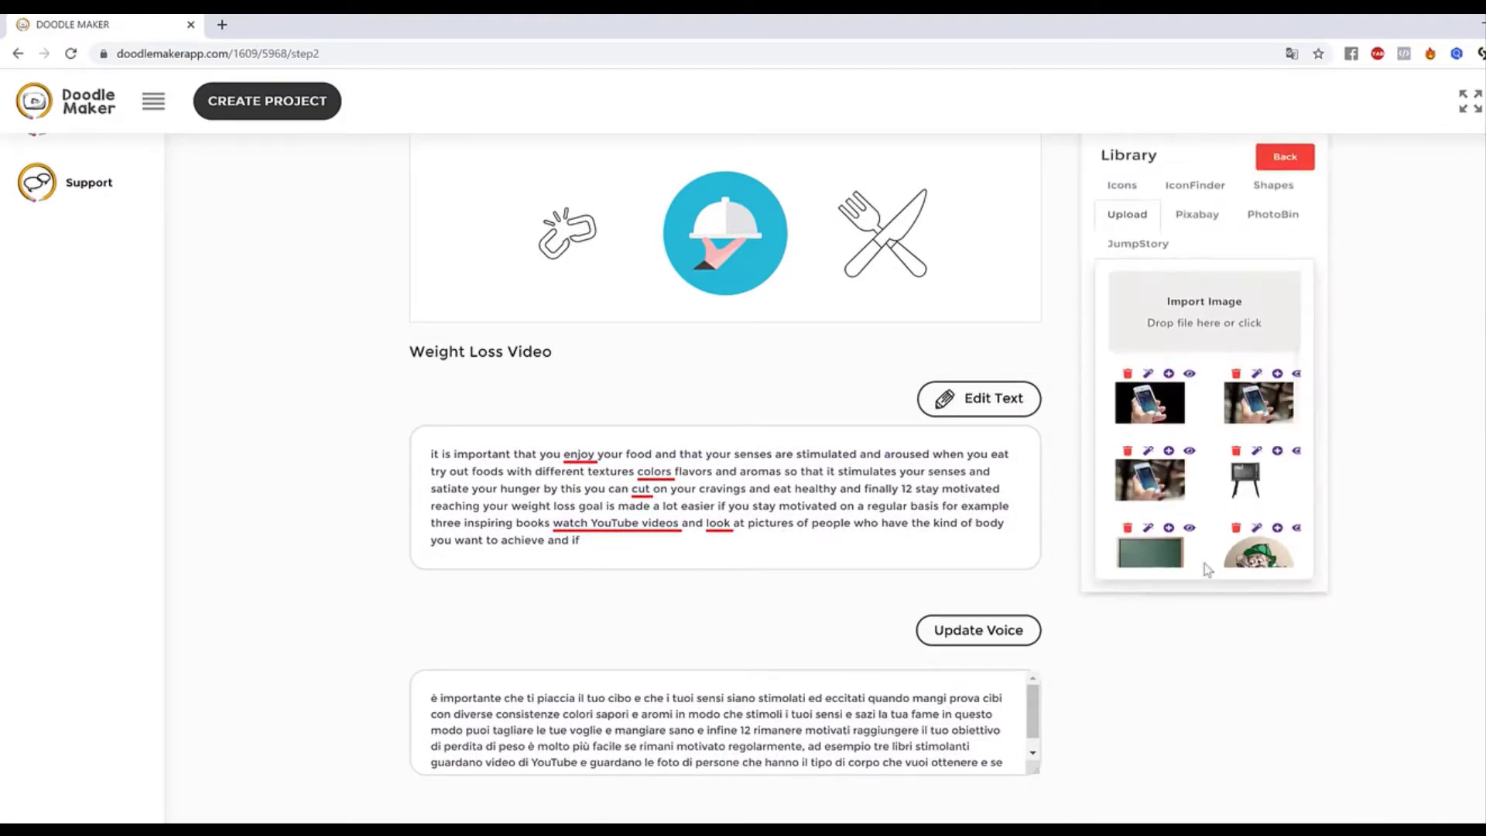
left_click(1125, 233)
left_click(1157, 282)
type("Happy")
key("Return")
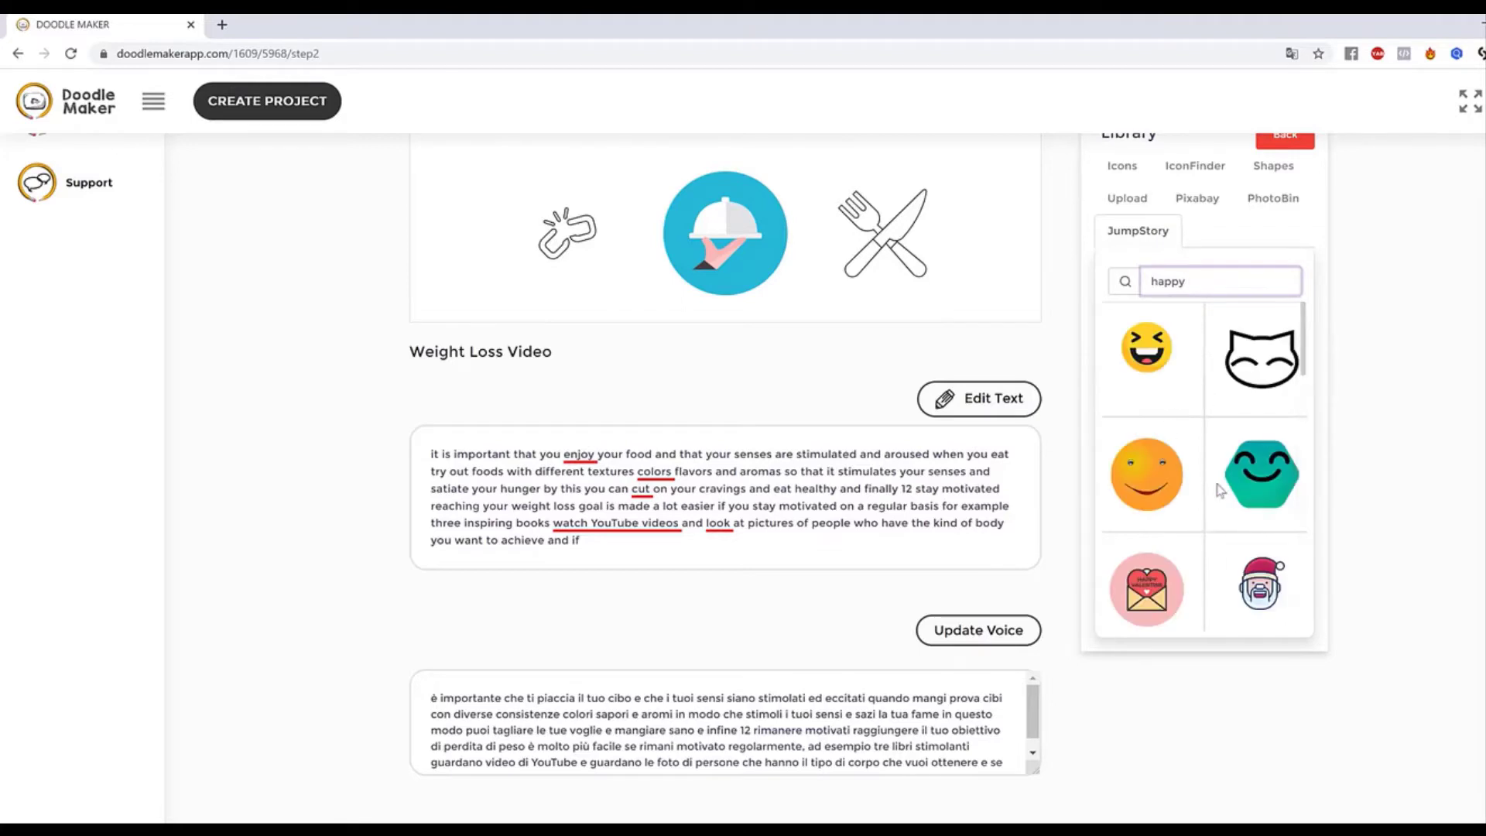
scroll(1239, 480, "down", 2)
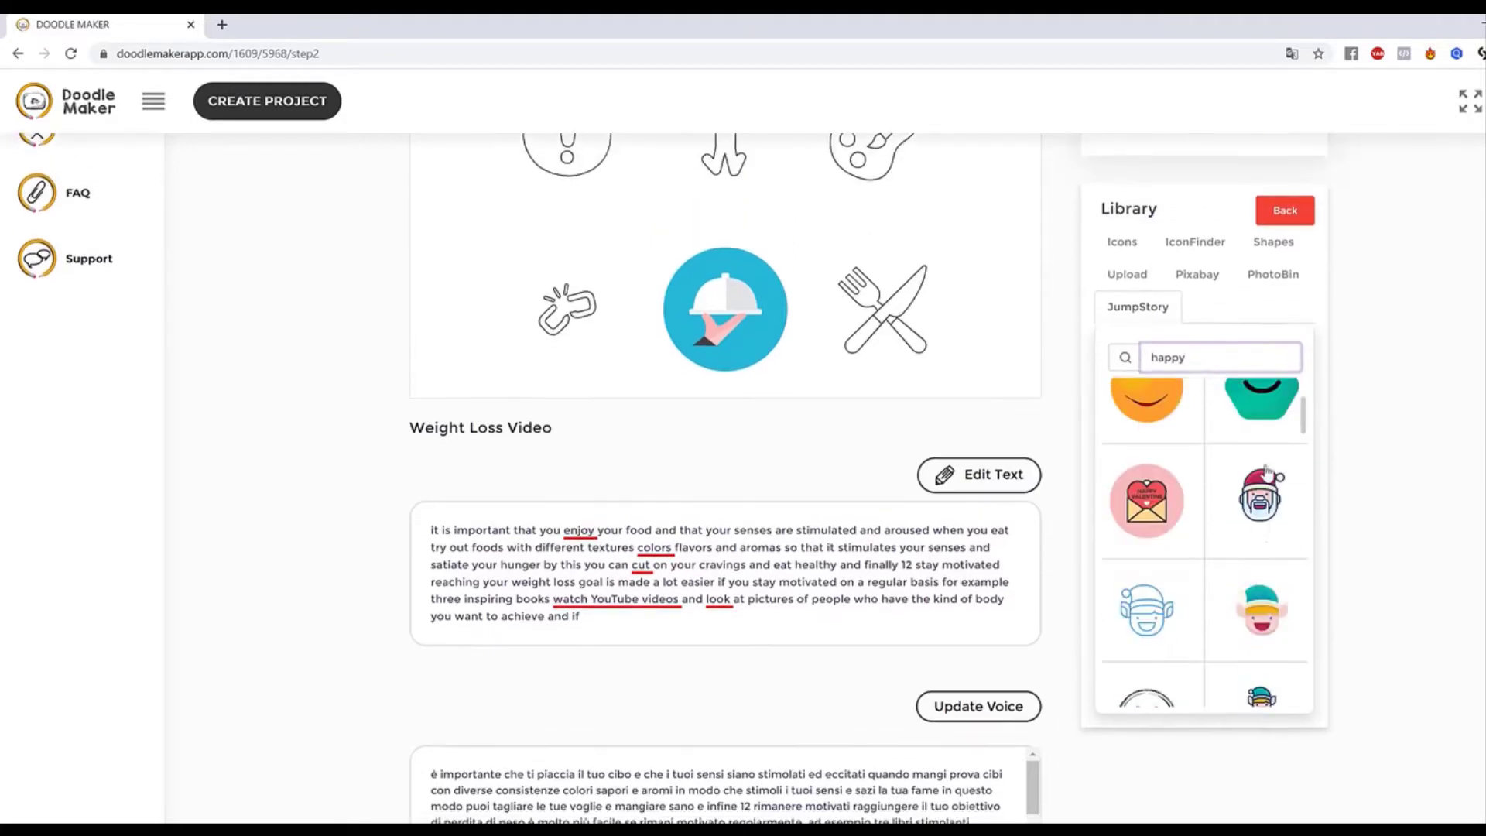
scroll(1267, 472, "down", 3)
Add the elf image beside the paint palette and delete the jumping-man icon.
left_click_drag(1305, 299, 1354, 329)
left_click(1236, 498)
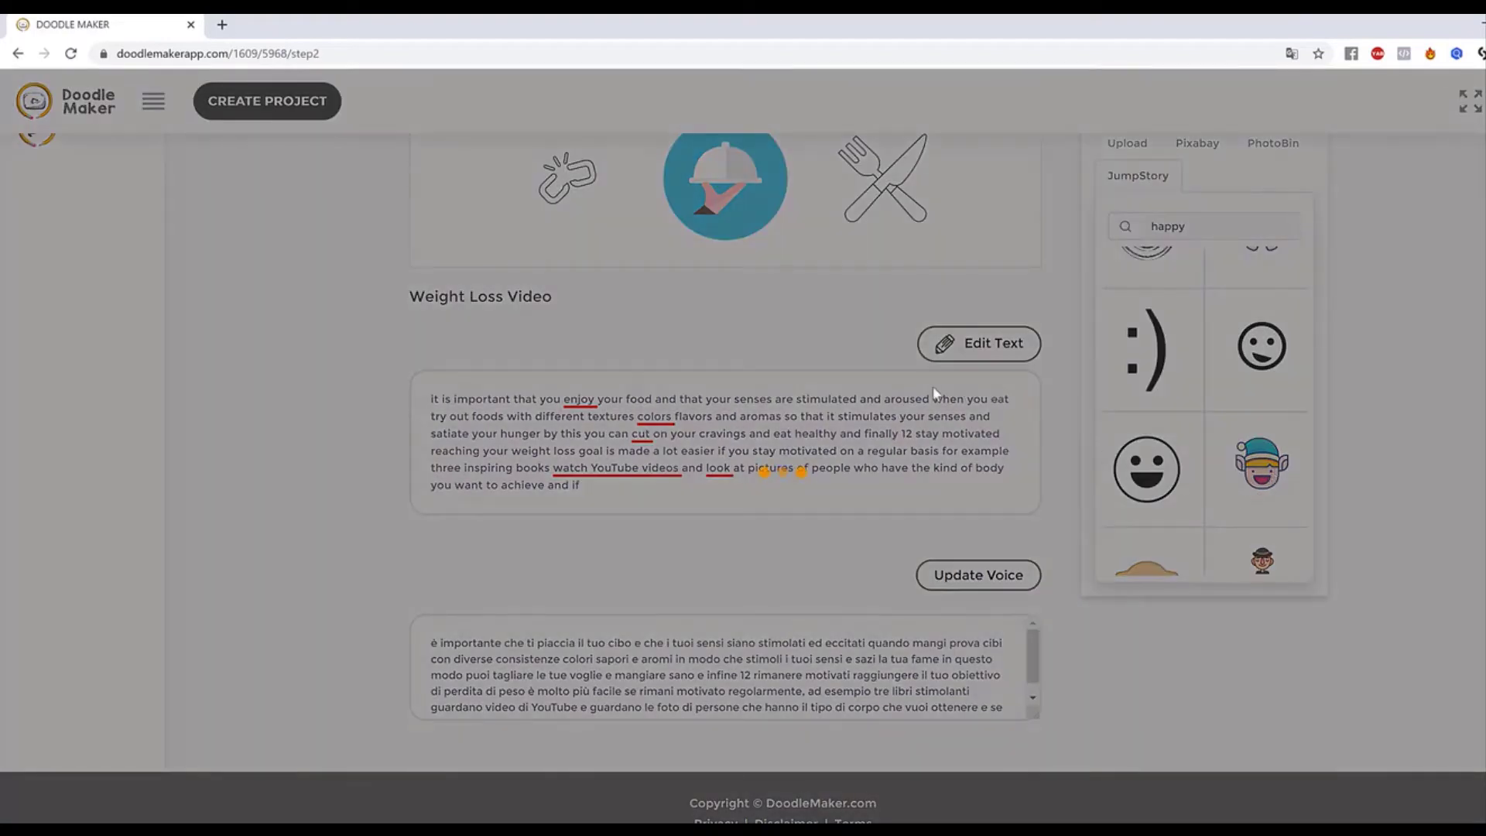
scroll(896, 315, "up", 5)
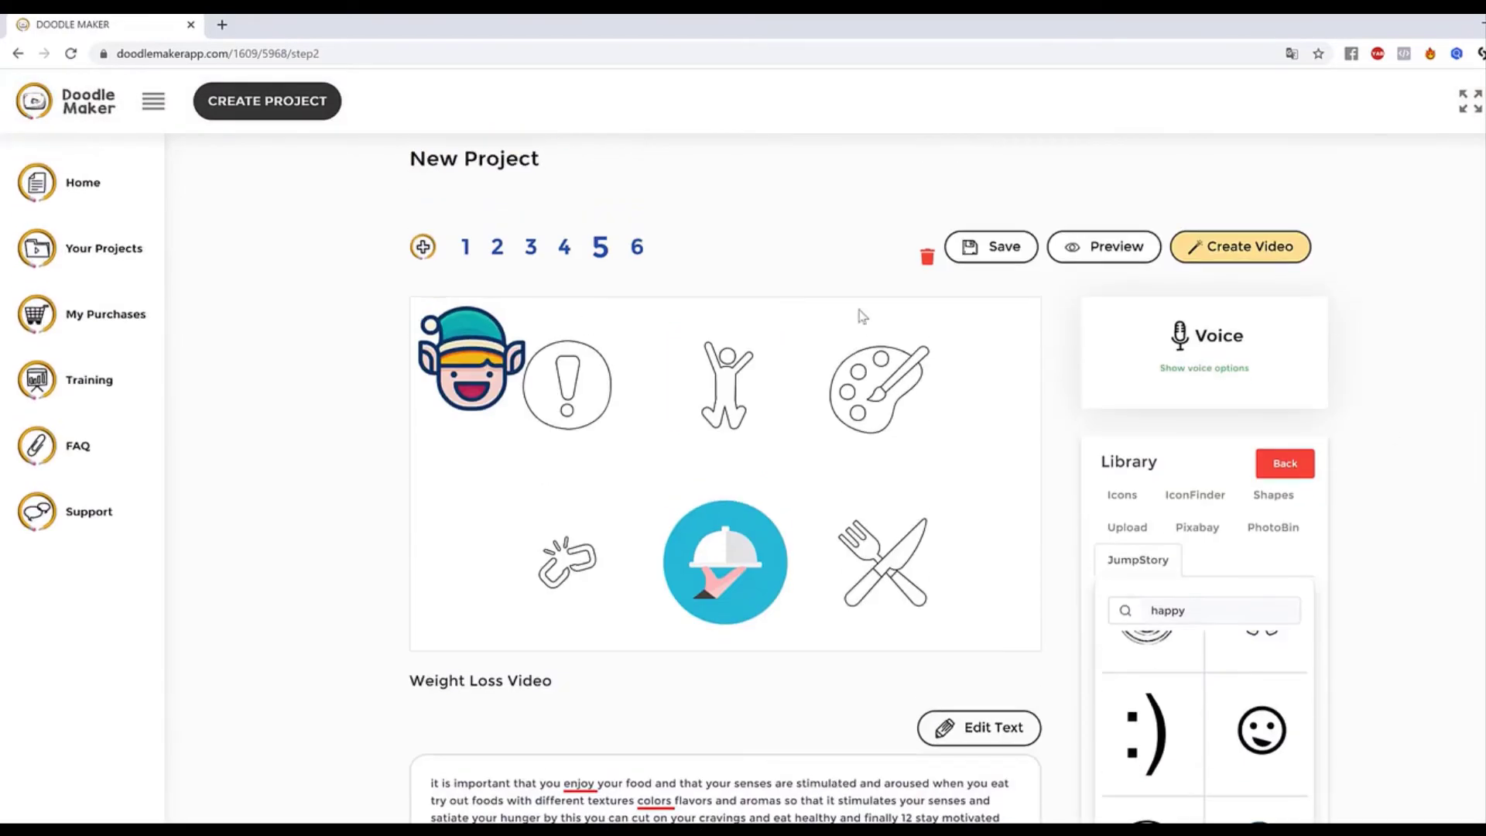
left_click_drag(458, 353, 813, 484)
left_click(962, 706)
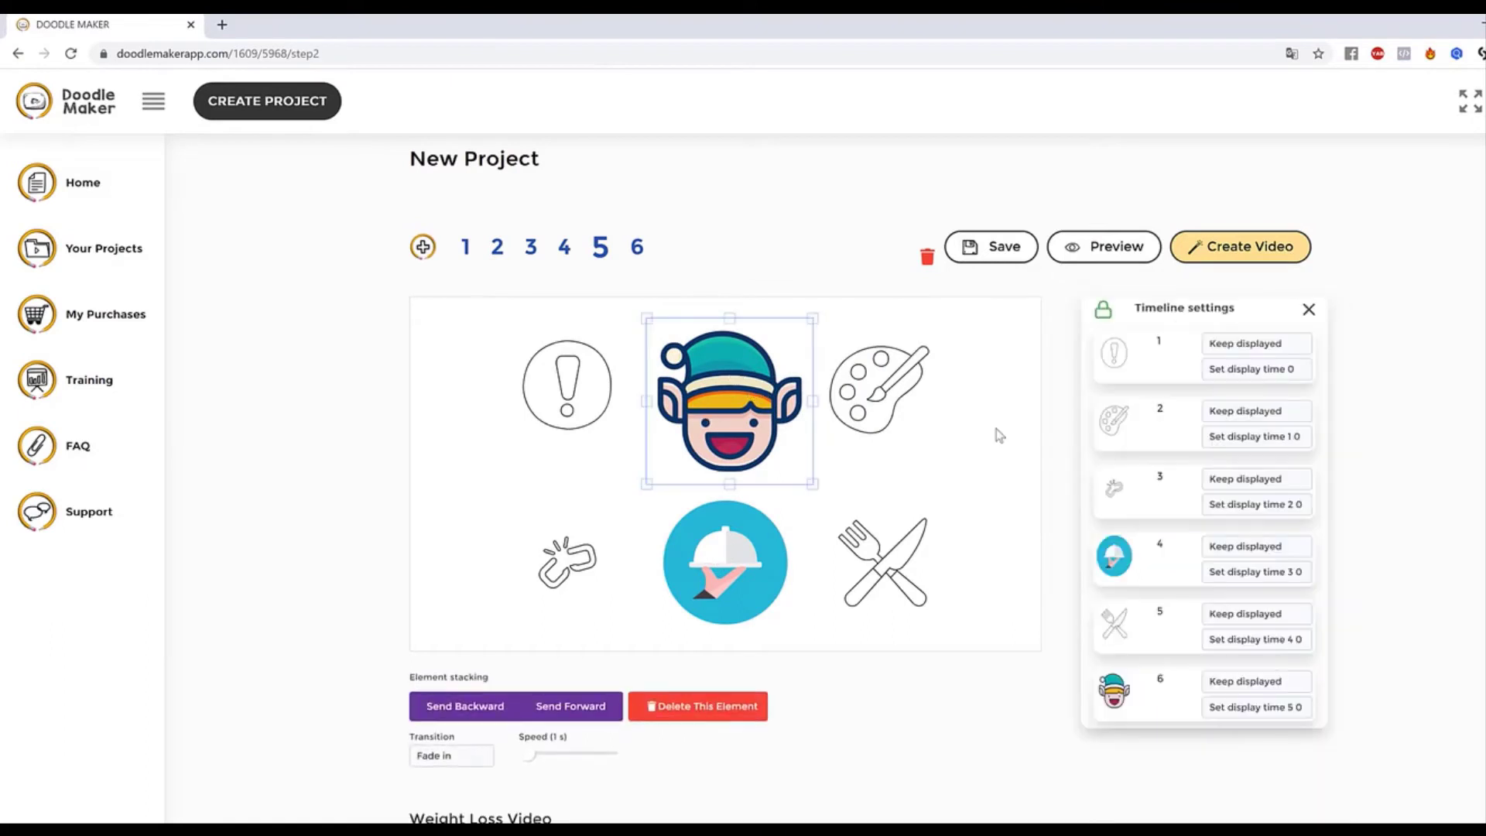
left_click(998, 436)
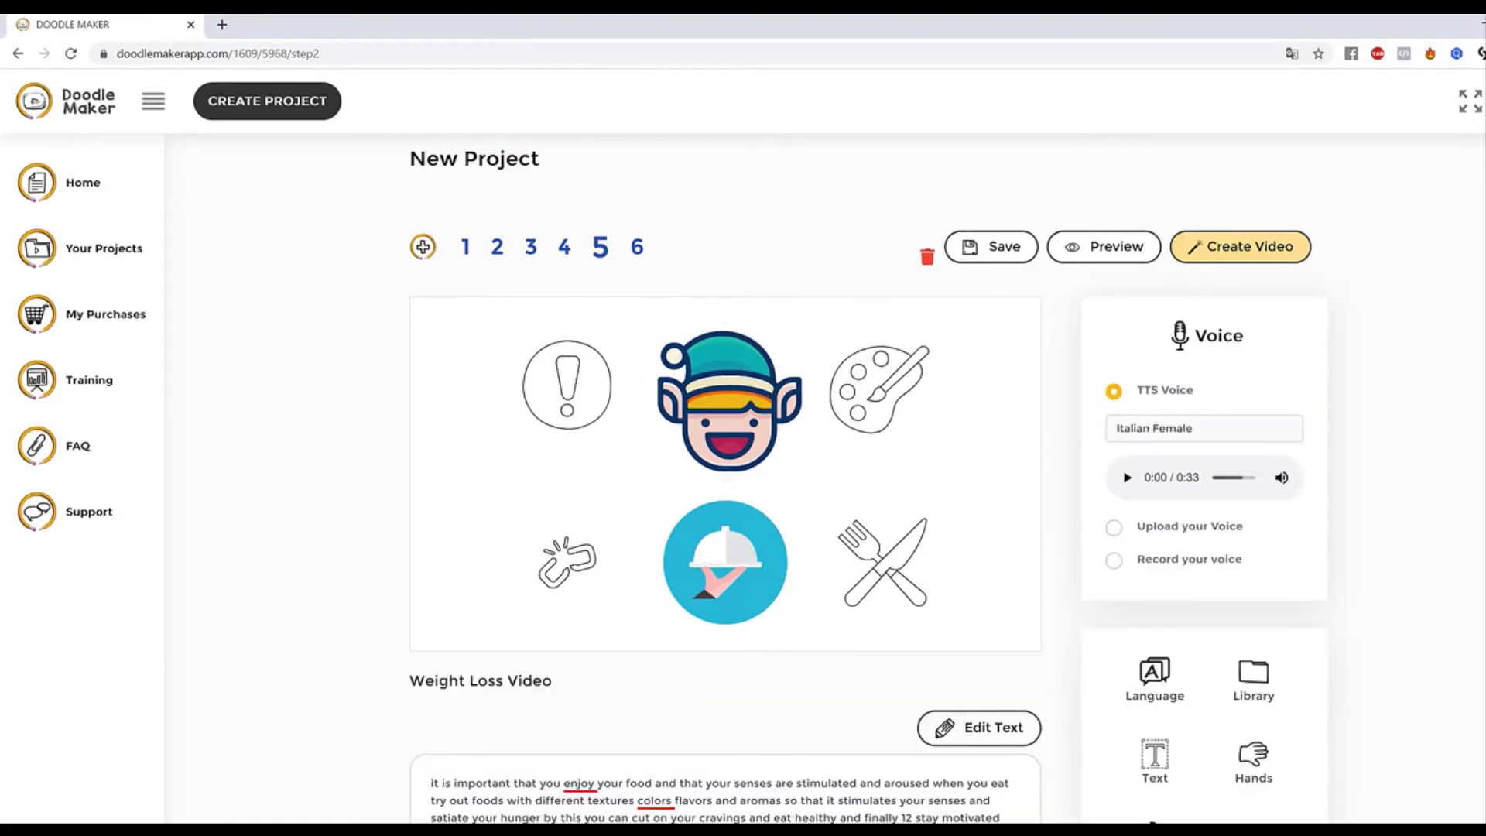